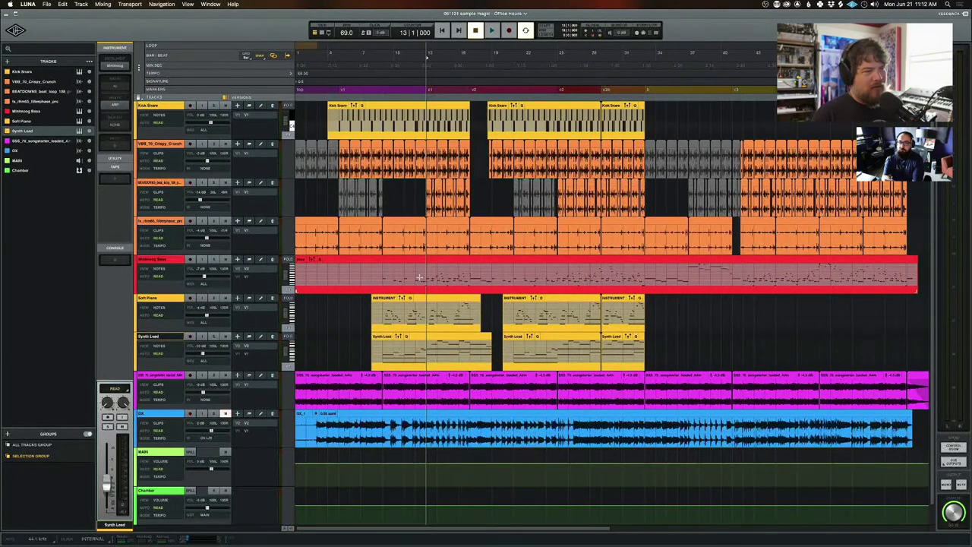
Reduce the height of all tracks by two steps to fit a compact overview.
{"action": "key", "text": "super+alt+Down"}
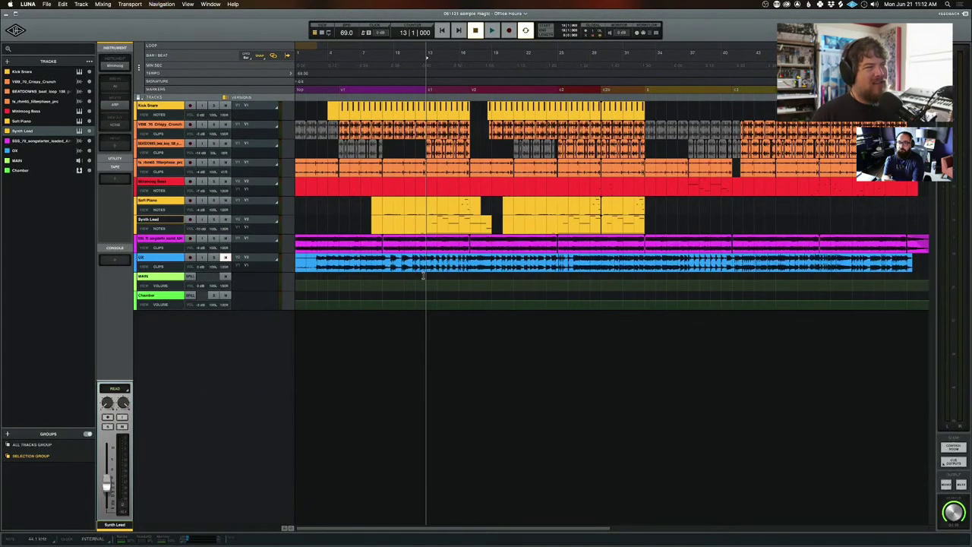
{"action": "key", "text": "super+alt+Down"}
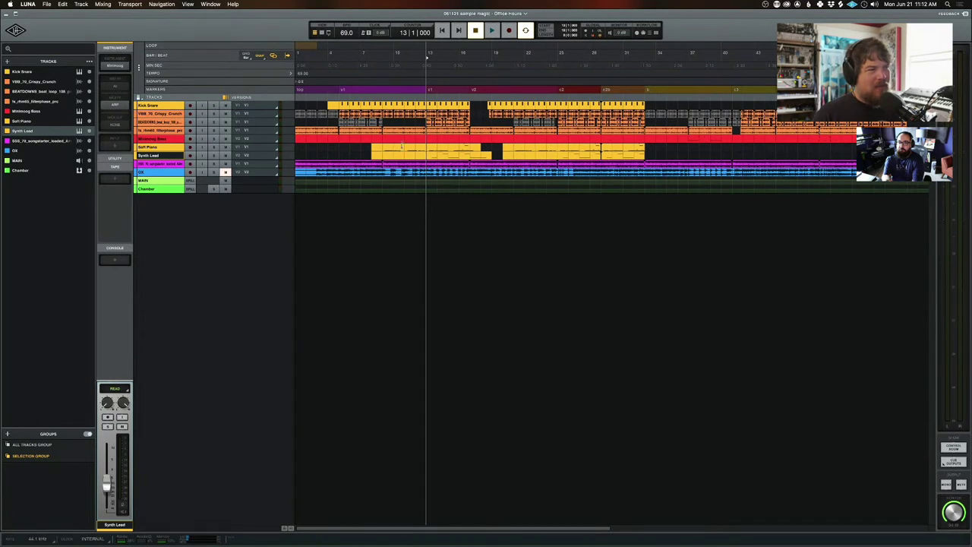
Select bars 9 to 17 across the Minimoog Bass, Soft Piano and Synth Lead tracks and try a taller height for them.
{"action": "left_click_drag", "start_coordinate": [382, 138], "coordinate": [471, 158]}
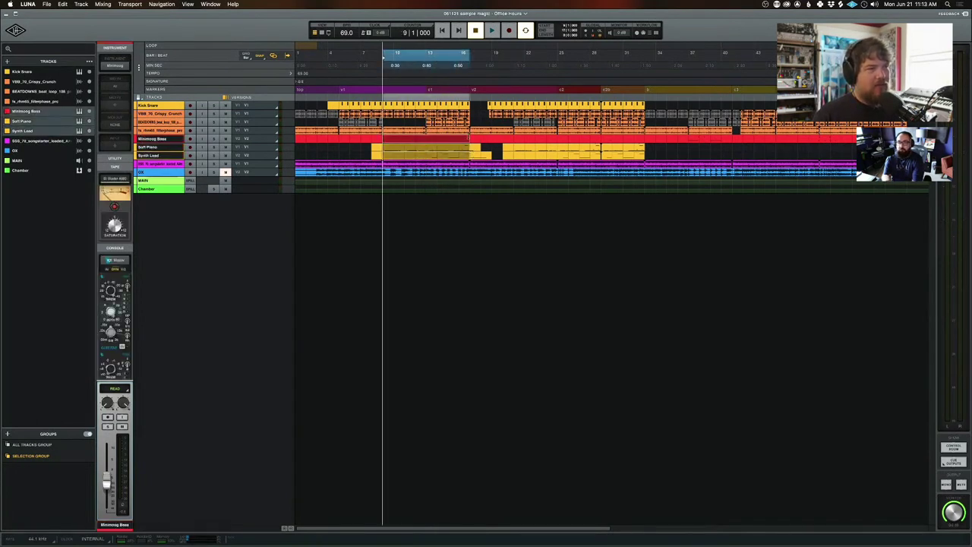
{"action": "left_click", "coordinate": [477, 139]}
{"action": "left_click_drag", "start_coordinate": [456, 144], "coordinate": [385, 152]}
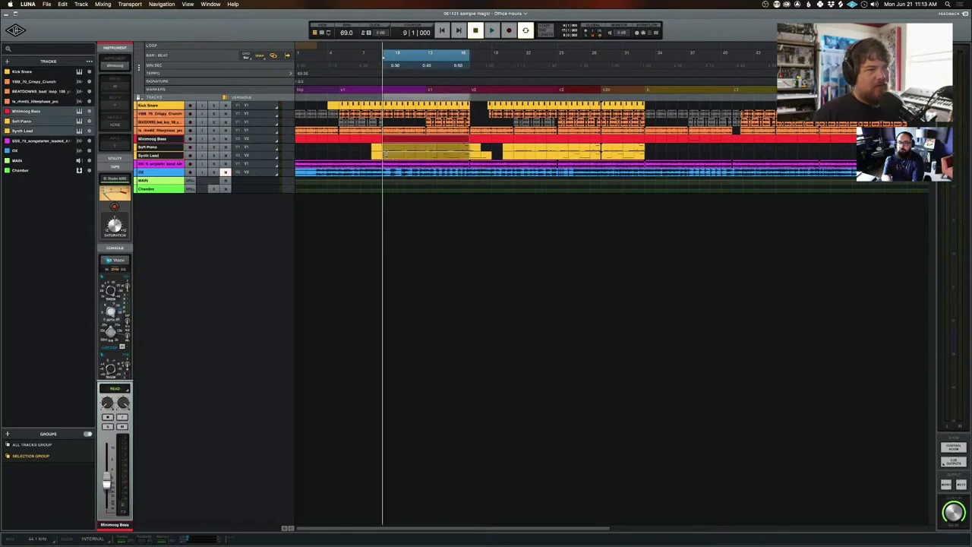
{"action": "key", "text": "super+alt+Up"}
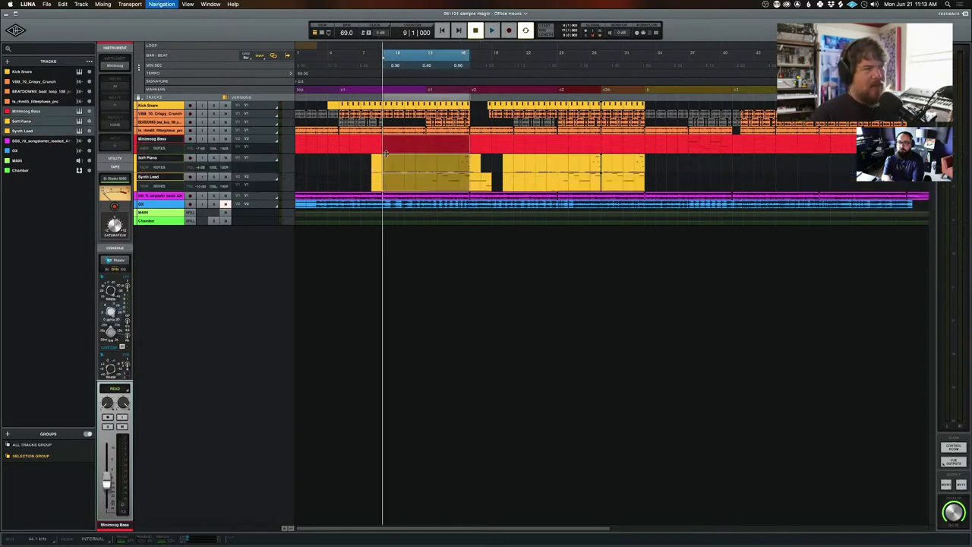
{"action": "key", "text": "super+alt+Down"}
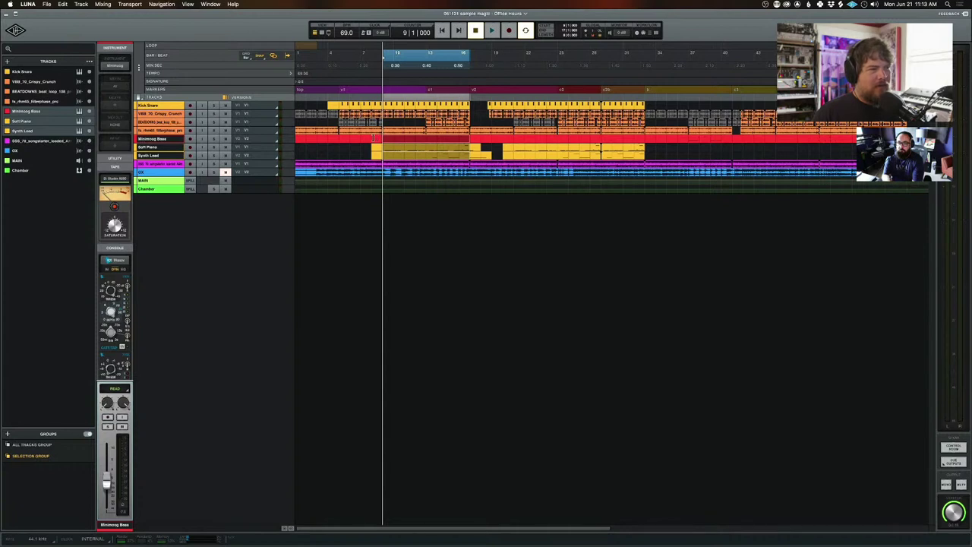
Zoom in on bars 8 to 19 of the Minimoog Bass, Soft Piano and Synth Lead tracks, and return to the full arrangement.
{"action": "left_click_drag", "start_coordinate": [372, 139], "coordinate": [489, 156]}
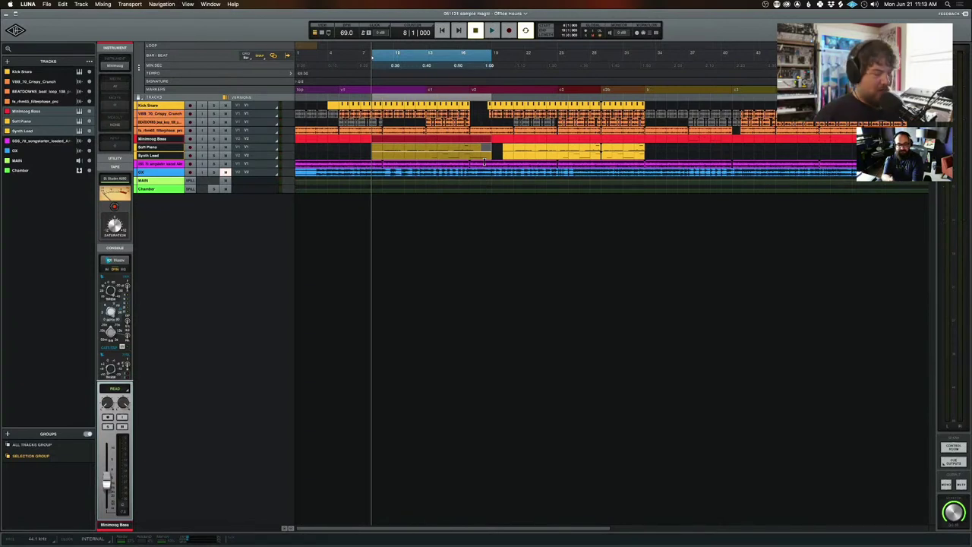
{"action": "key", "text": "e"}
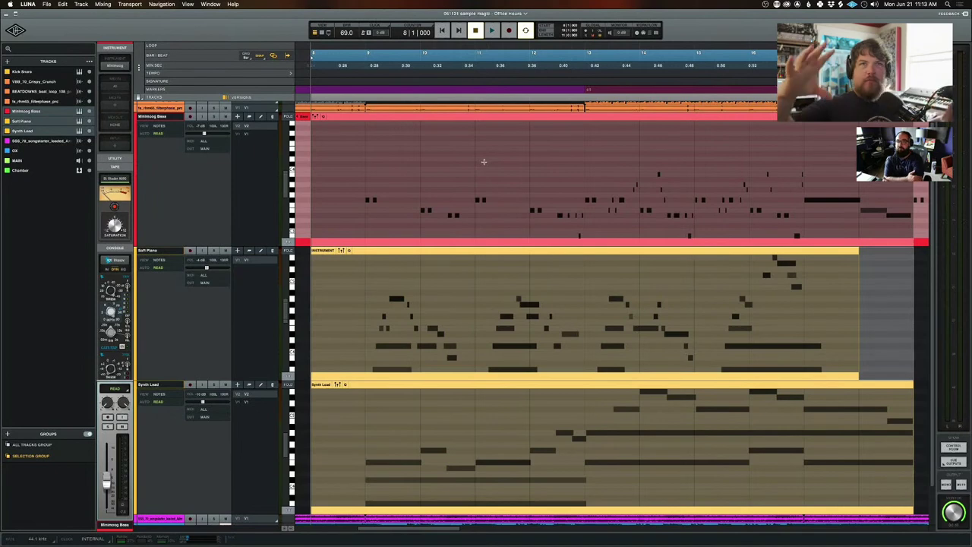
{"action": "key", "text": "e"}
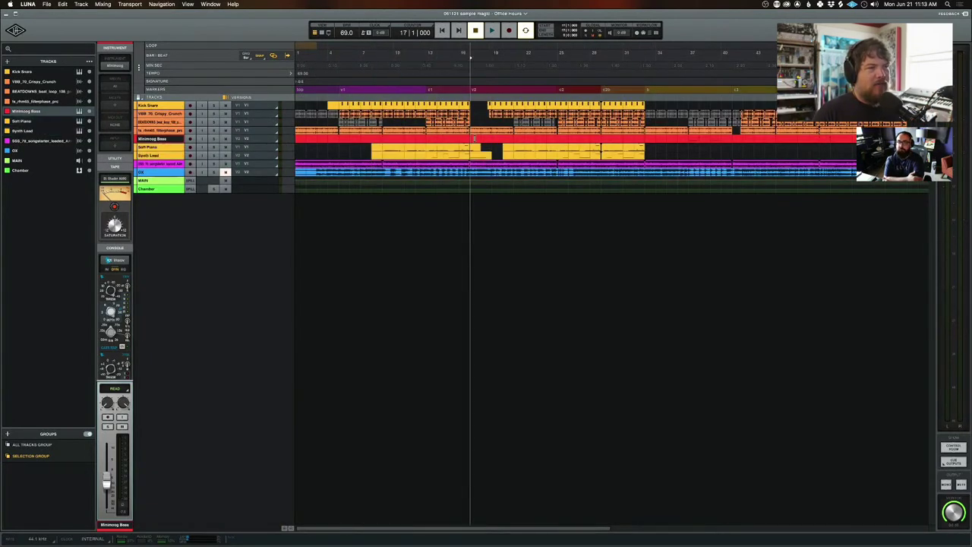
Zoom in on bars 7 to 33 of the Minimoog Bass track and return to the full arrangement.
{"action": "left_click_drag", "start_coordinate": [468, 141], "coordinate": [382, 141]}
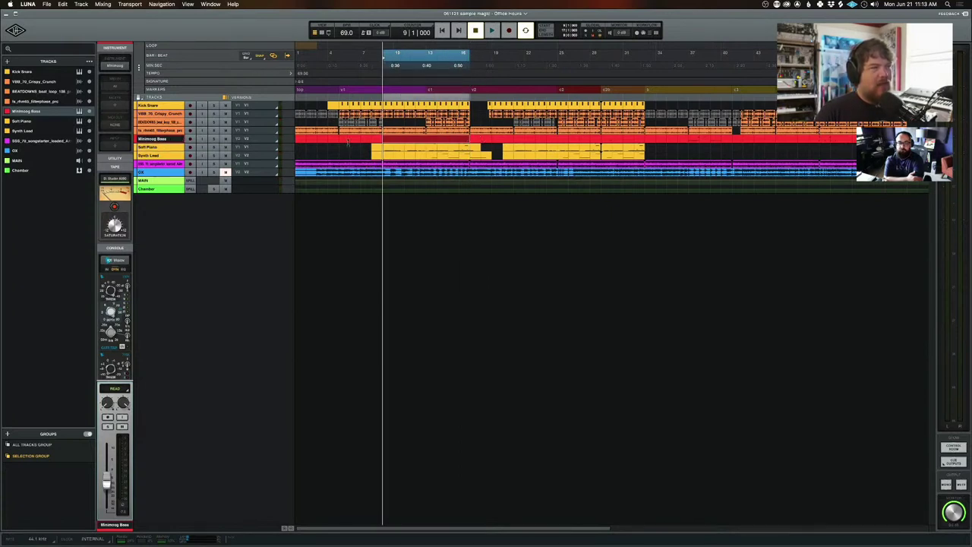
{"action": "left_click_drag", "start_coordinate": [362, 139], "coordinate": [638, 139]}
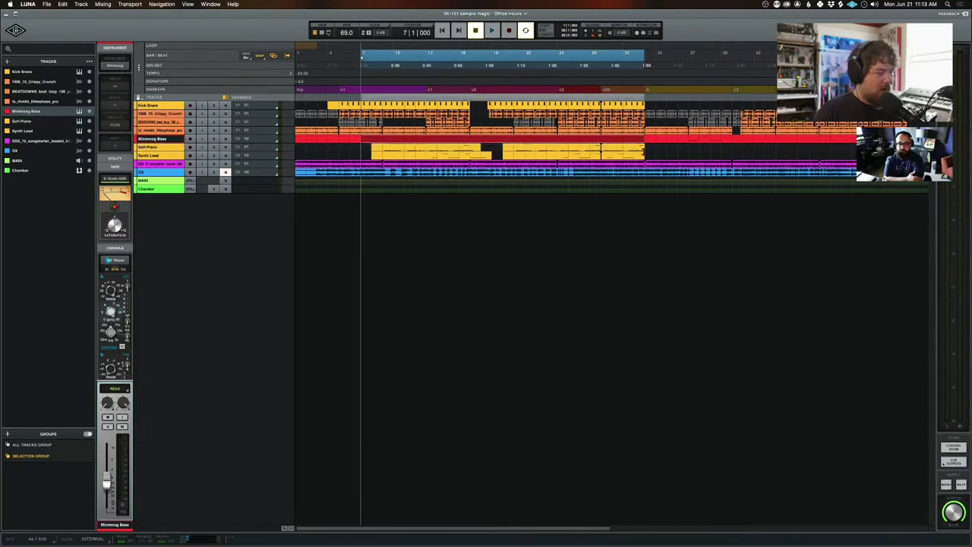
{"action": "key", "text": "e"}
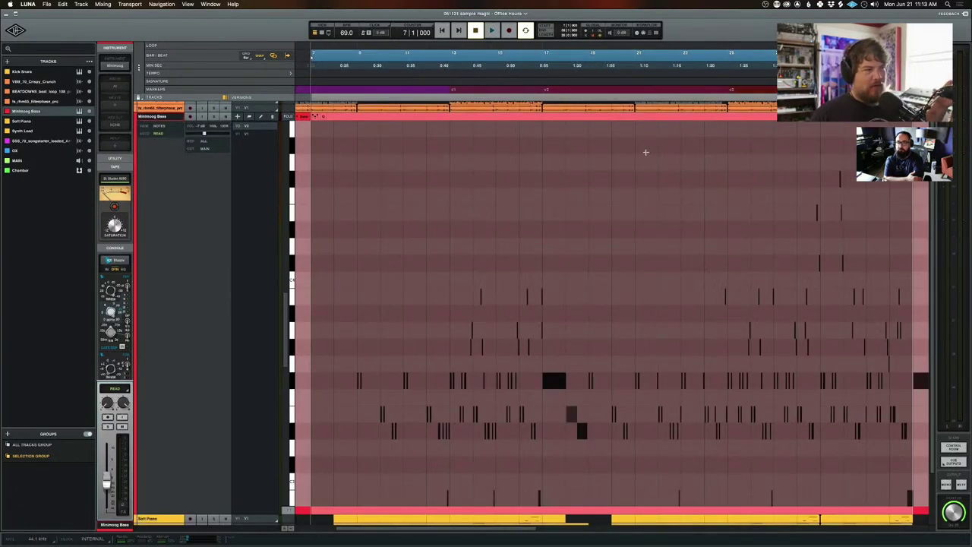
{"action": "key", "text": "e"}
Select bars 10 to 17 from the filterphase track down to the songstarter track and zoom to that selection.
{"action": "left_click_drag", "start_coordinate": [480, 156], "coordinate": [386, 158]}
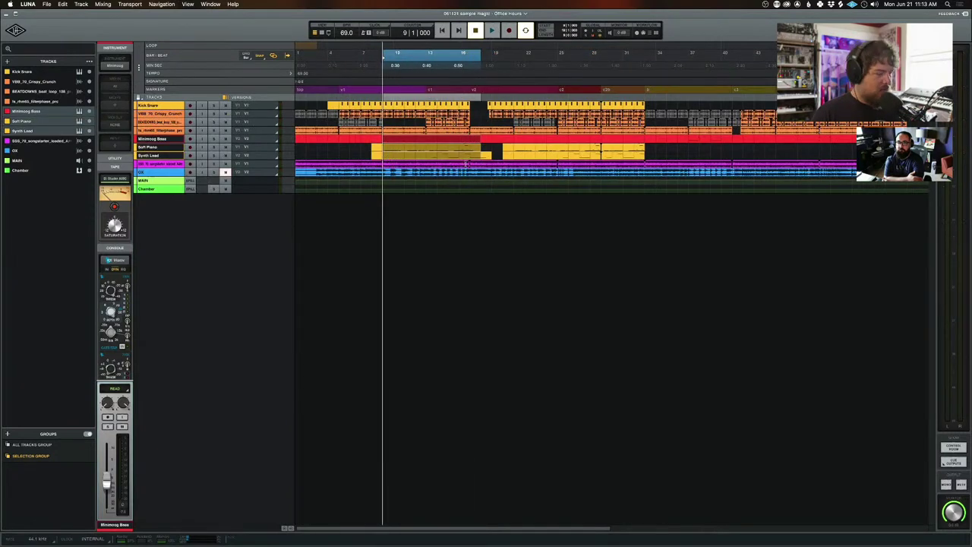
{"action": "left_click", "coordinate": [397, 138]}
{"action": "left_click_drag", "start_coordinate": [395, 152], "coordinate": [470, 161]}
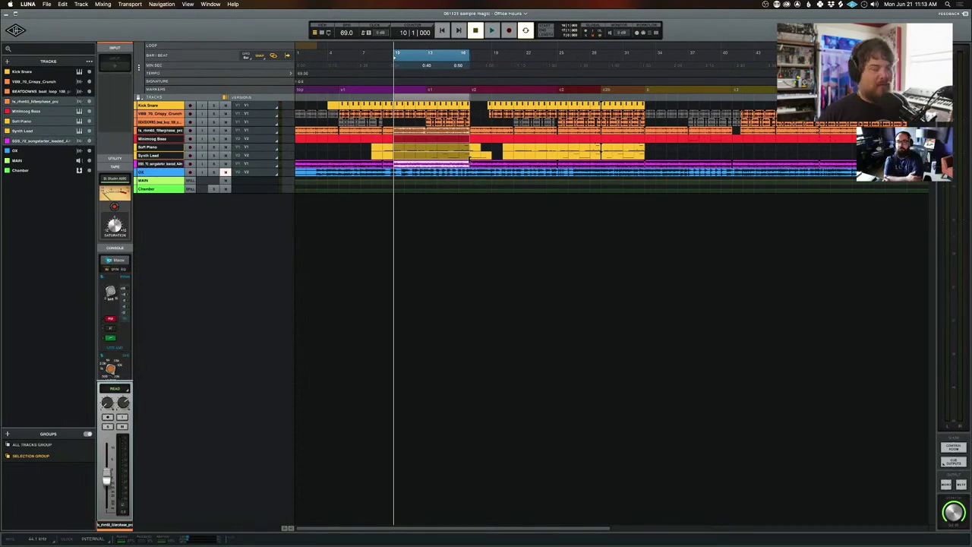
{"action": "key", "text": "z"}
Zoom to the whole Minimoog Bass clip and return to the full arrangement.
{"action": "left_click", "coordinate": [477, 257]}
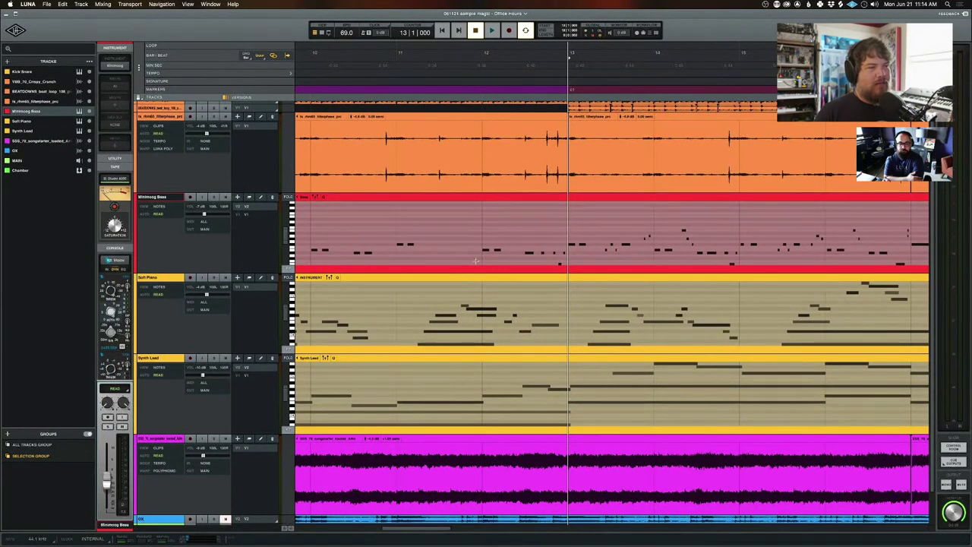
{"action": "double_click", "coordinate": [483, 198]}
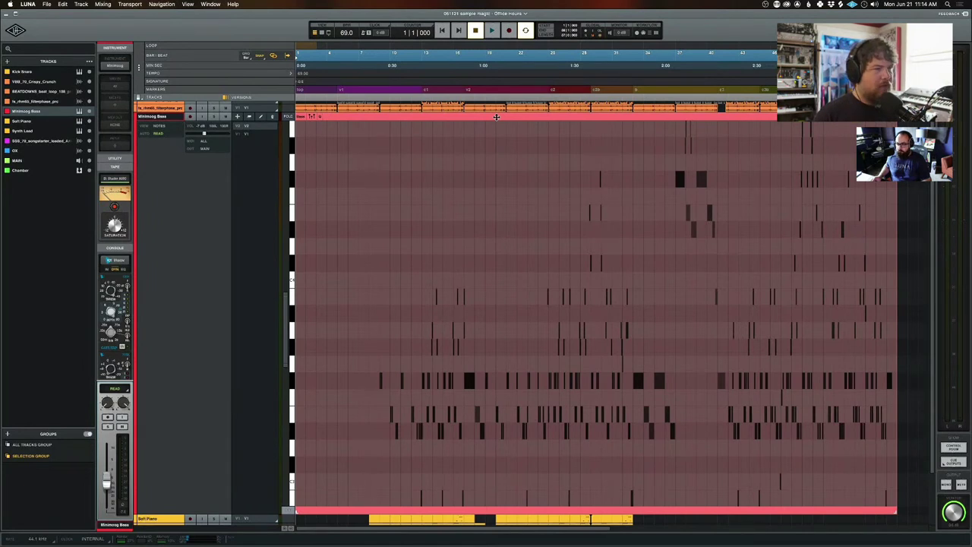
{"action": "key", "text": "super+e"}
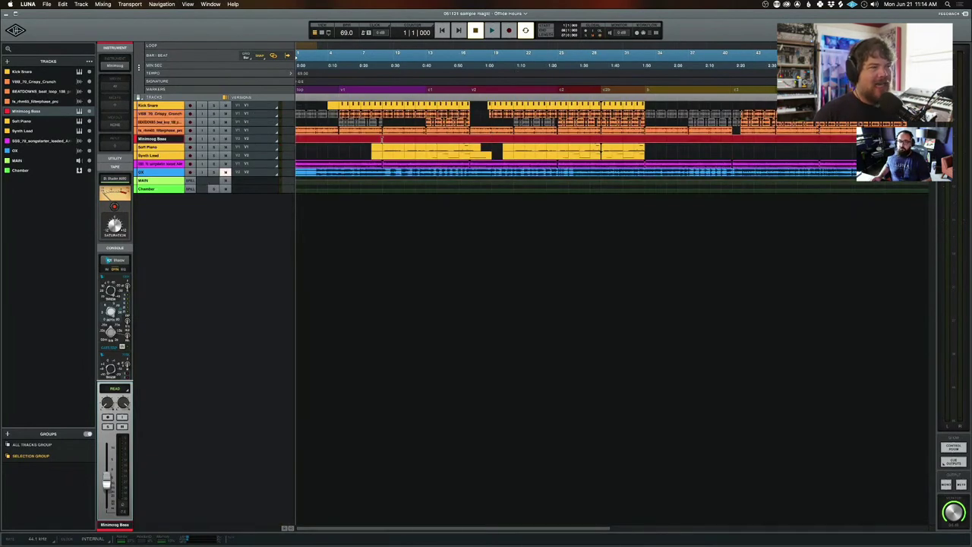
Reselect bars 9 to 17 on the Minimoog Bass, Soft Piano and Synth Lead tracks, zoom to the selection and zoom back out.
{"action": "left_click_drag", "start_coordinate": [382, 139], "coordinate": [467, 151]}
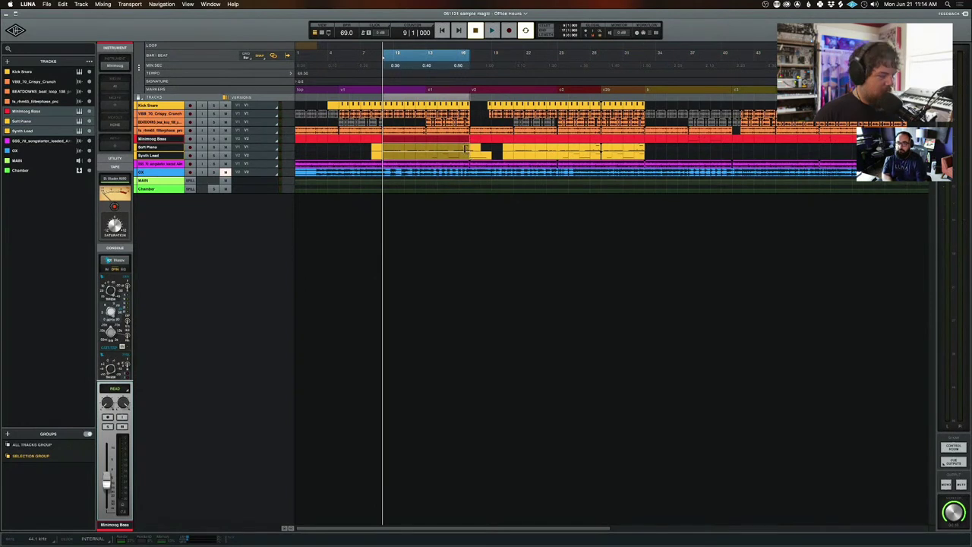
{"action": "key", "text": "super+e"}
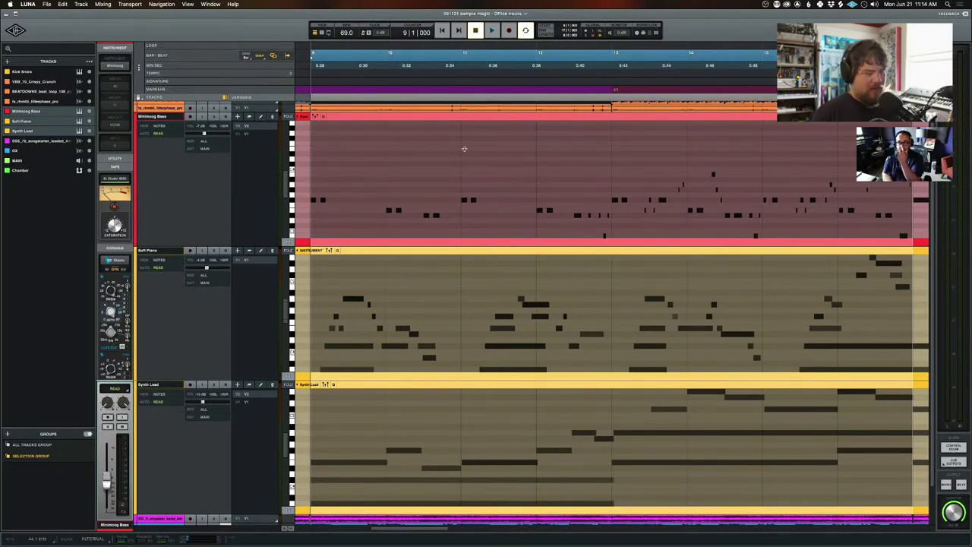
{"action": "key", "text": "z"}
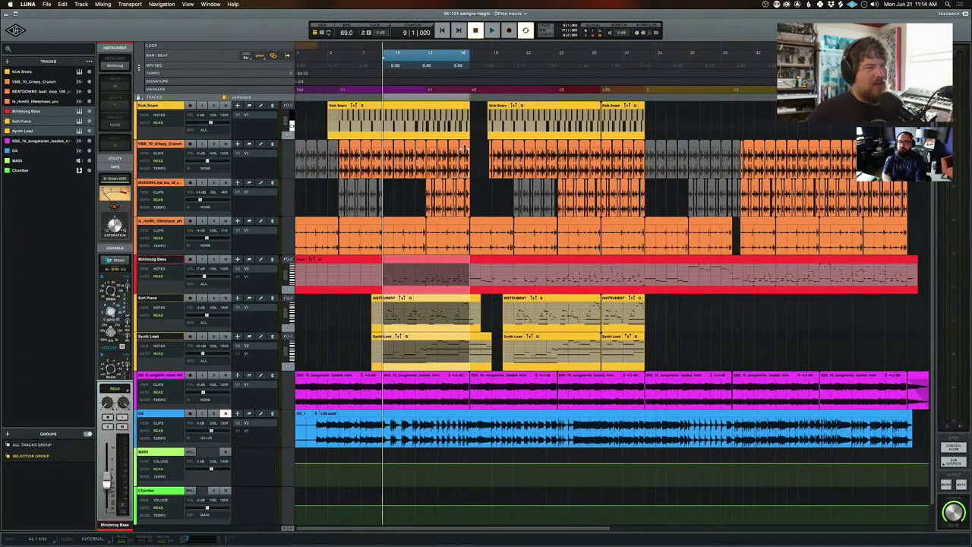
Try the smallest height for only the three selected tracks, and restore their original height.
{"action": "key", "text": "super+minus"}
{"action": "key", "text": "super+minus"}
{"action": "key", "text": "super+equal"}
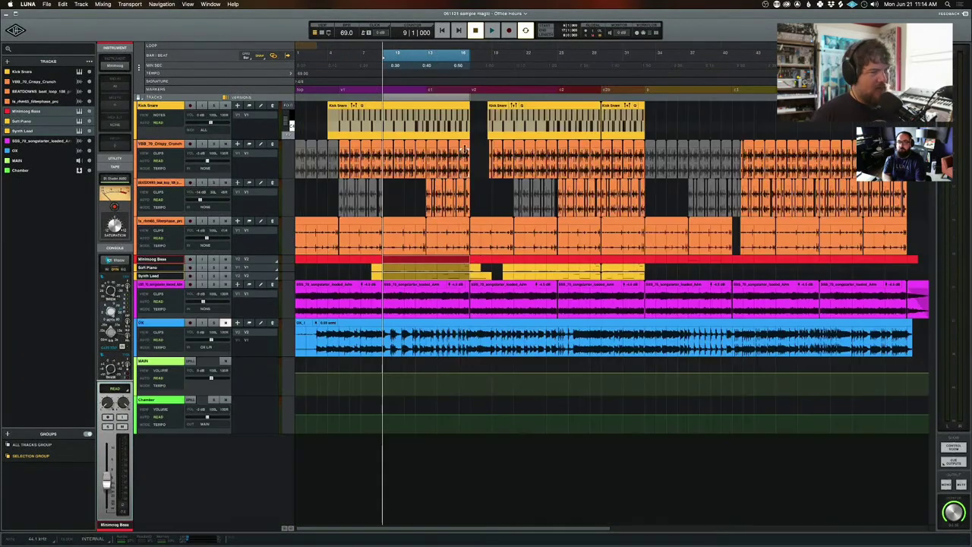
{"action": "key", "text": "z"}
{"action": "key", "text": "z"}
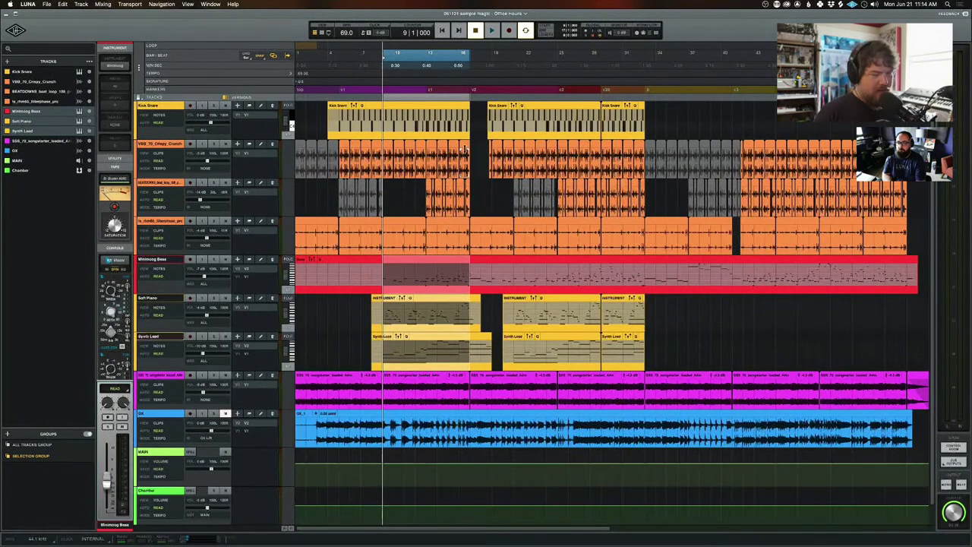
Switch to the mixer view to examine the channel strips and return to the timeline.
{"action": "left_click", "coordinate": [213, 5]}
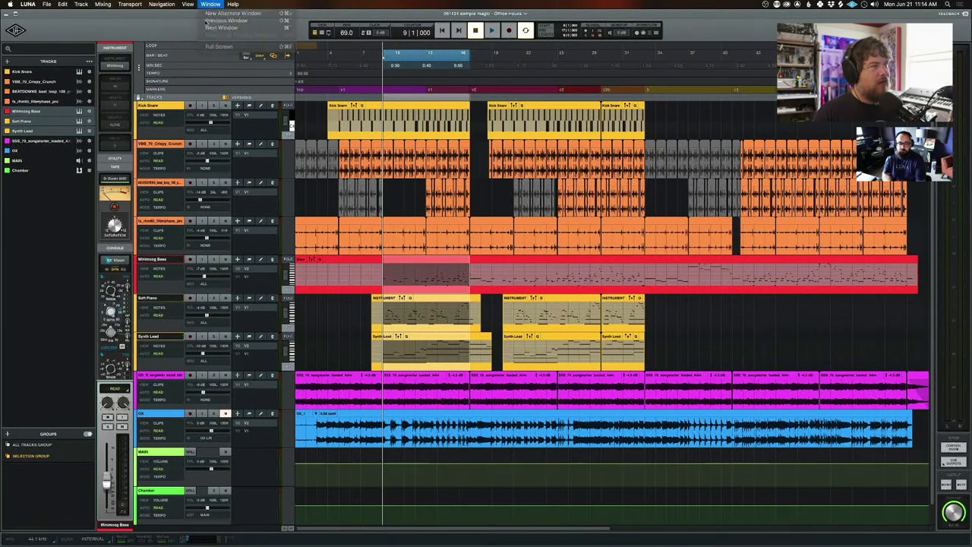
{"action": "left_click", "coordinate": [189, 33]}
{"action": "key", "text": "super+equal"}
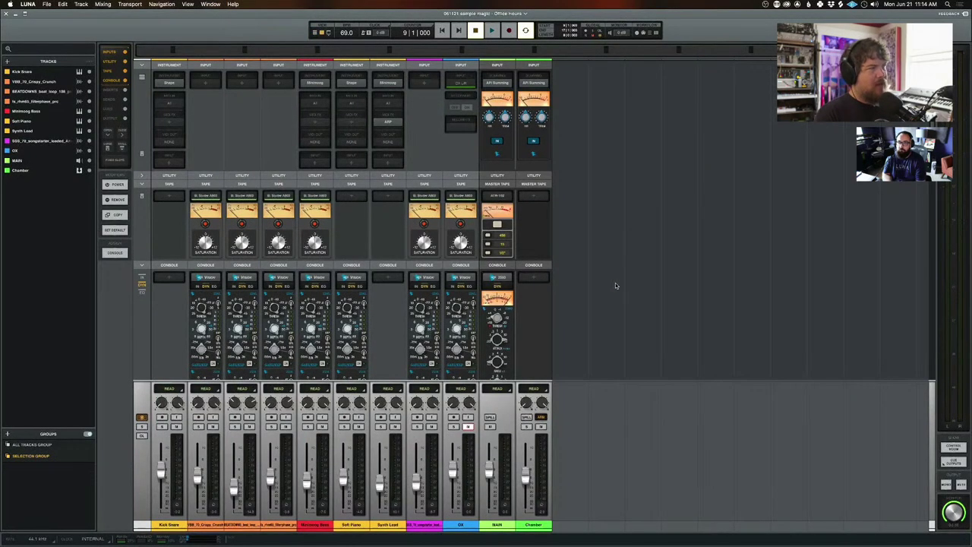
{"action": "key", "text": "super+equal"}
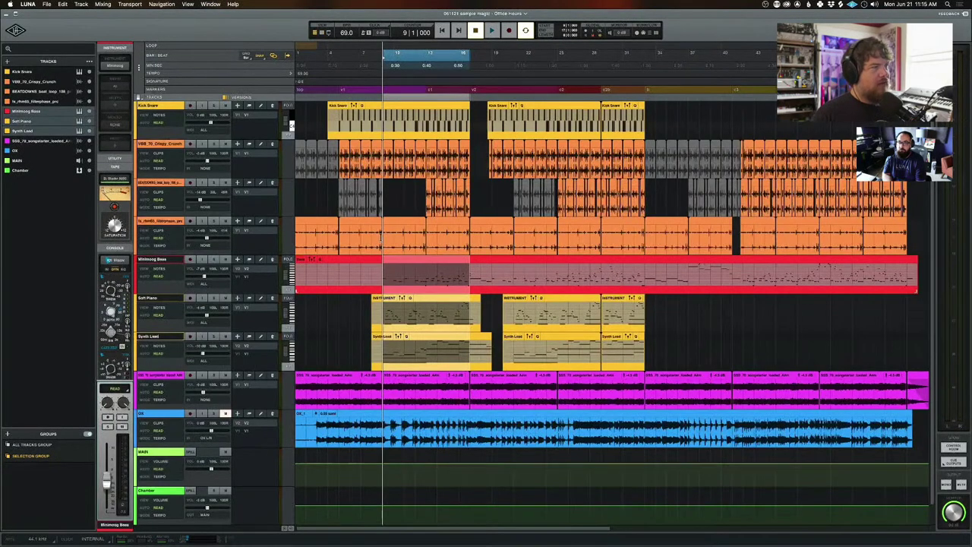
Open a new alternate window showing the timeline and align it over the main window.
{"action": "left_click", "coordinate": [211, 4]}
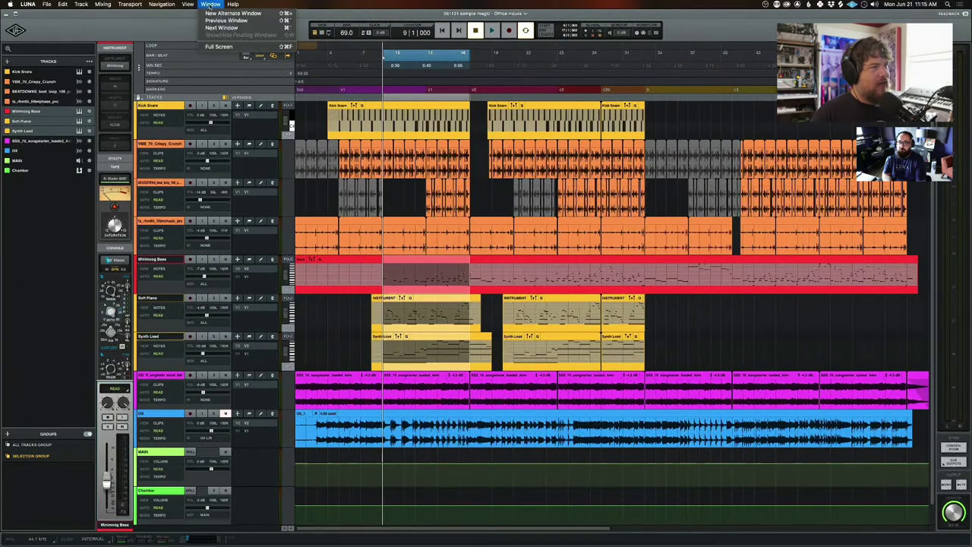
{"action": "left_click", "coordinate": [264, 15]}
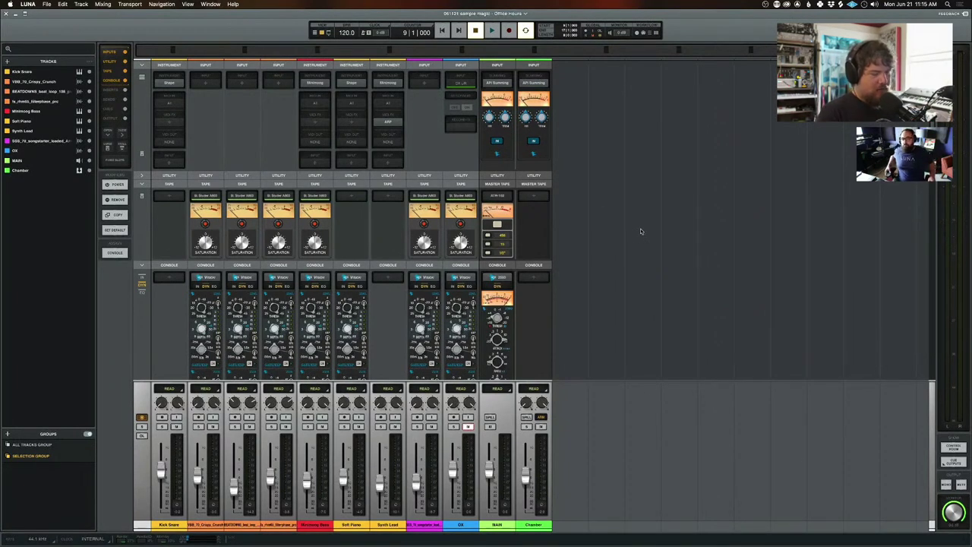
{"action": "key", "text": "super+equal"}
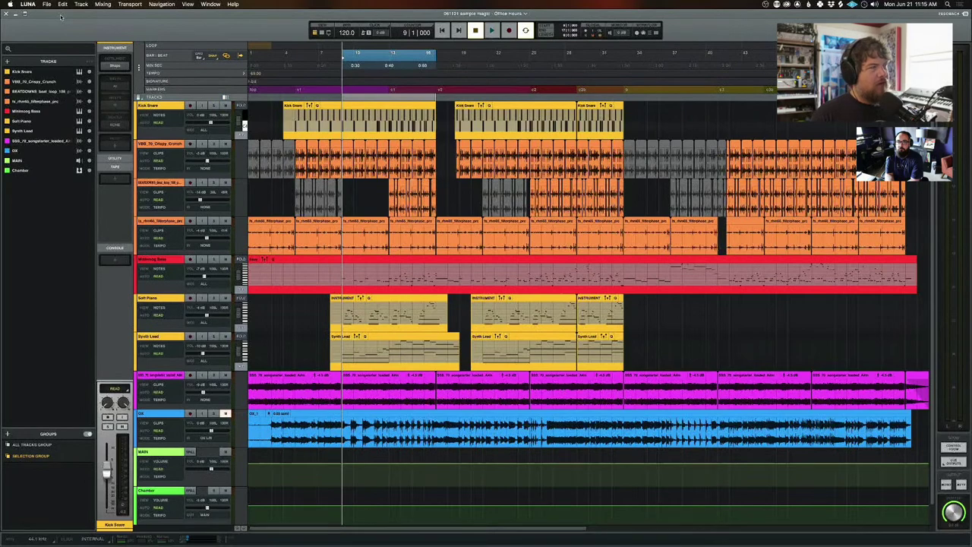
{"action": "double_click", "coordinate": [95, 13]}
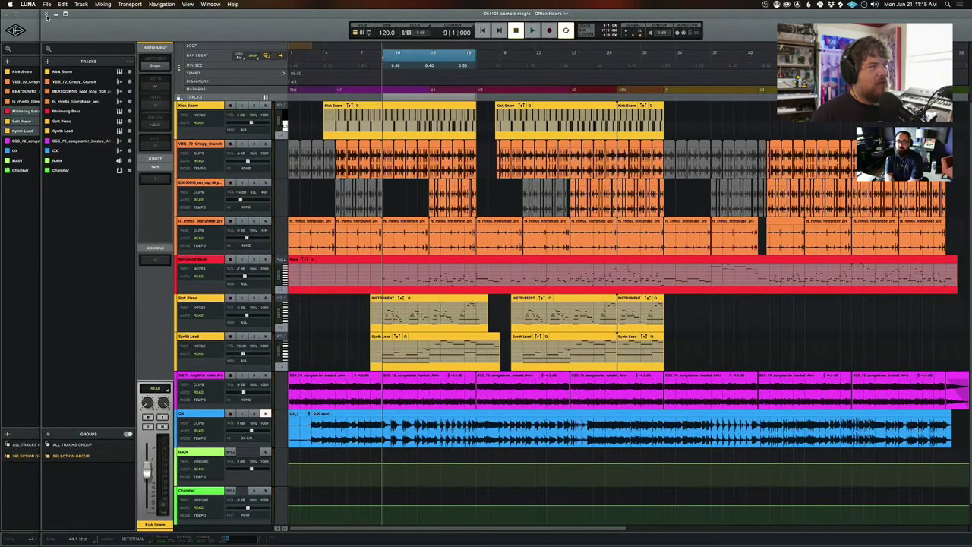
{"action": "left_click_drag", "start_coordinate": [89, 18], "coordinate": [50, 15]}
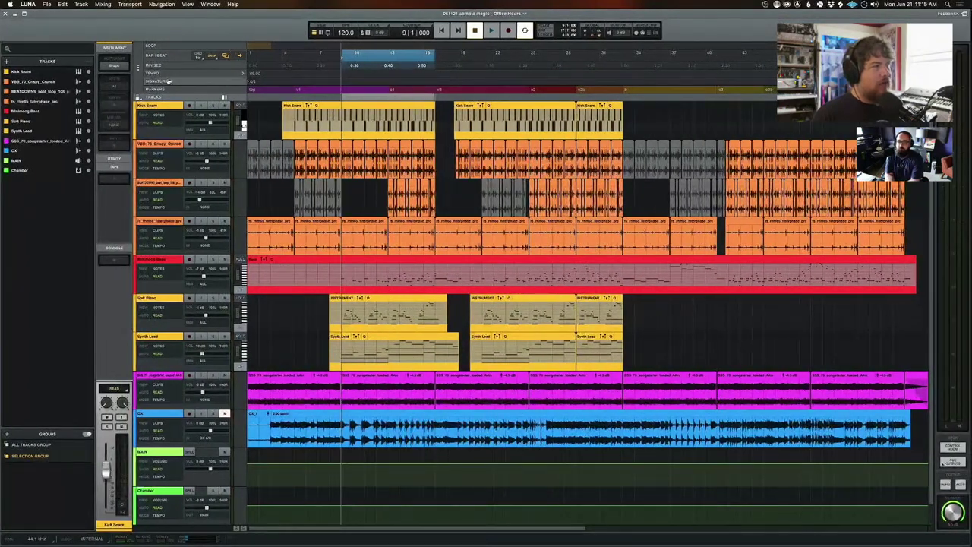
Hide all tracks except Kick Snare, Minimoog Bass, Soft Piano and Synth Lead, and enlarge the remaining tracks.
{"action": "left_click", "coordinate": [88, 81]}
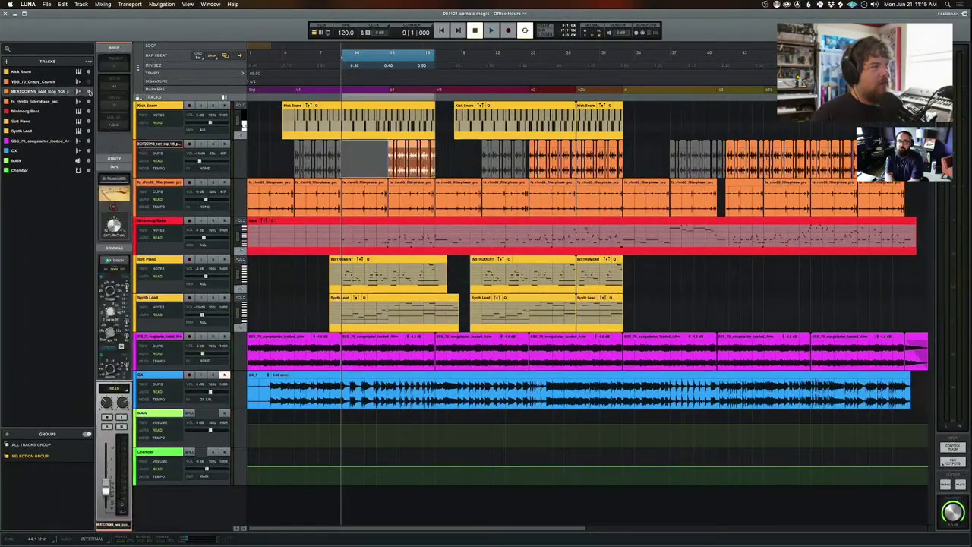
{"action": "left_click", "coordinate": [88, 91]}
{"action": "left_click", "coordinate": [88, 101]}
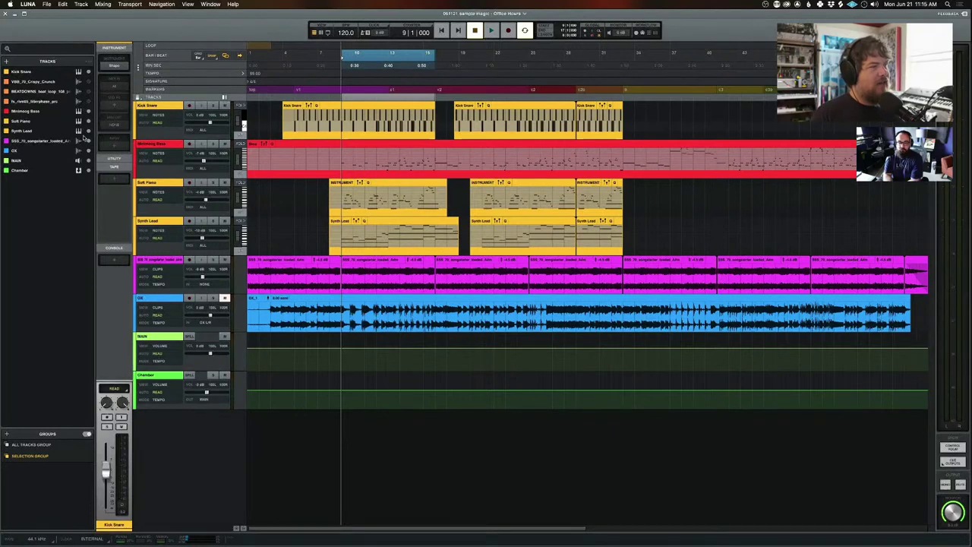
{"action": "left_click", "coordinate": [88, 140]}
{"action": "left_click", "coordinate": [88, 150]}
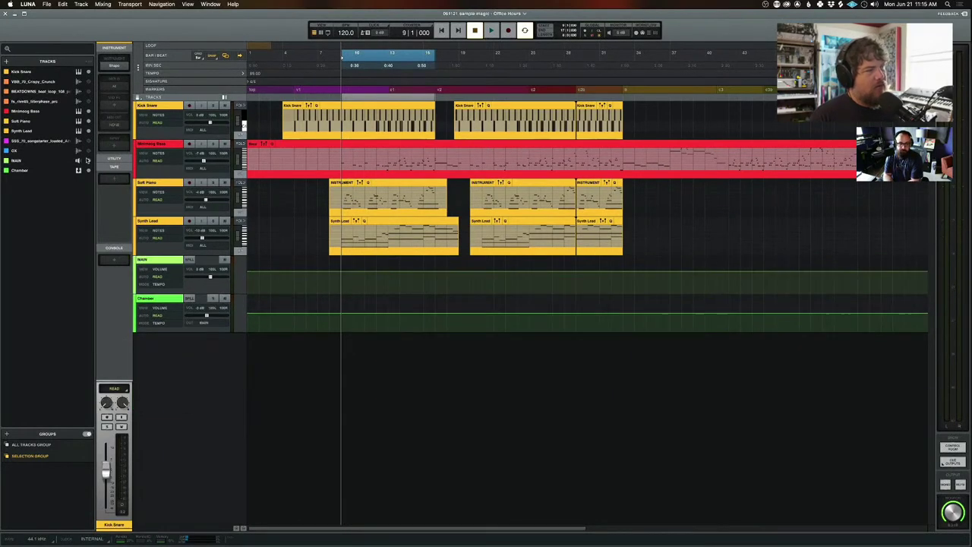
{"action": "left_click", "coordinate": [89, 161]}
{"action": "left_click", "coordinate": [88, 171]}
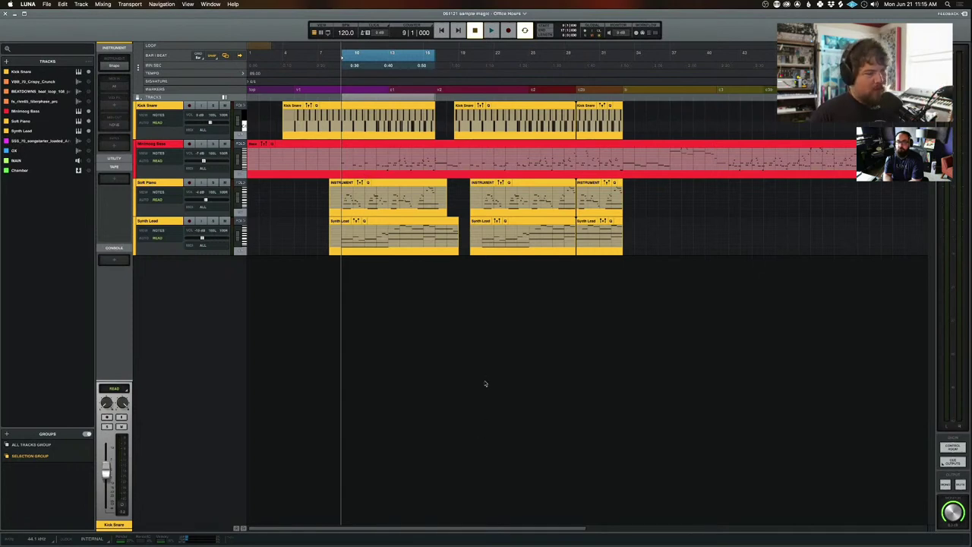
{"action": "key", "text": "alt+super+Up"}
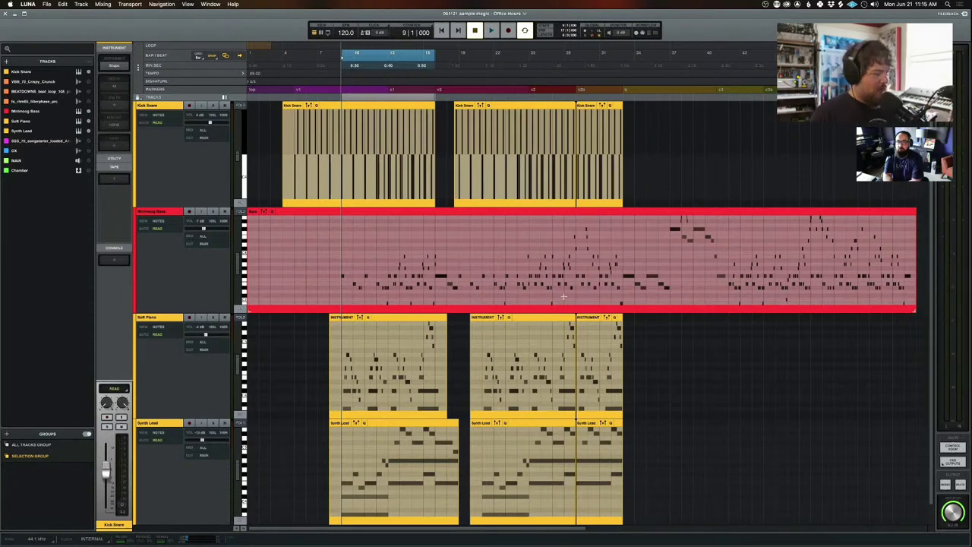
{"action": "key", "text": "alt+super+Down"}
{"action": "key", "text": "alt+super+Up"}
{"action": "key", "text": "alt+super+Down"}
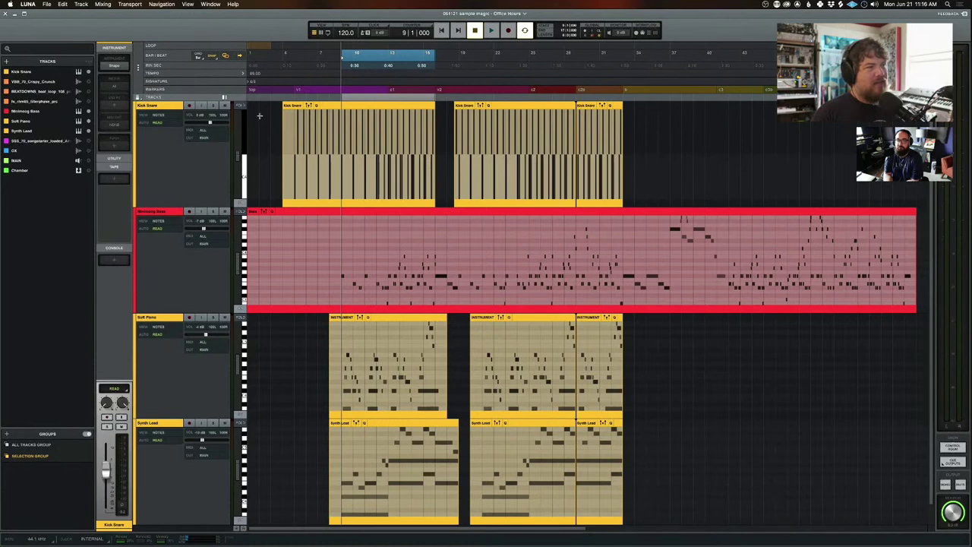
Hide the Tracks, Focus, Info and Mon areas of the alternate window.
{"action": "left_click", "coordinate": [329, 36]}
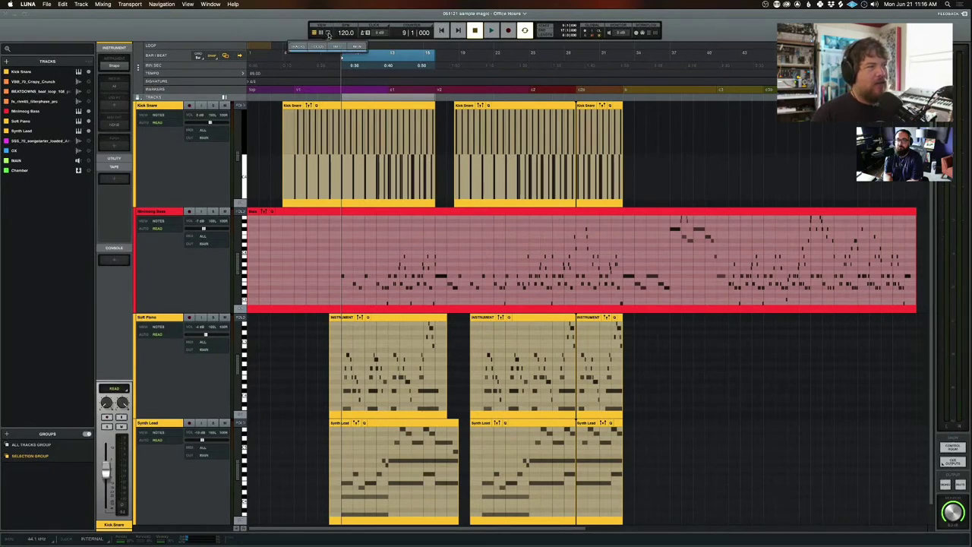
{"action": "left_click", "coordinate": [298, 46]}
{"action": "left_click", "coordinate": [318, 46]}
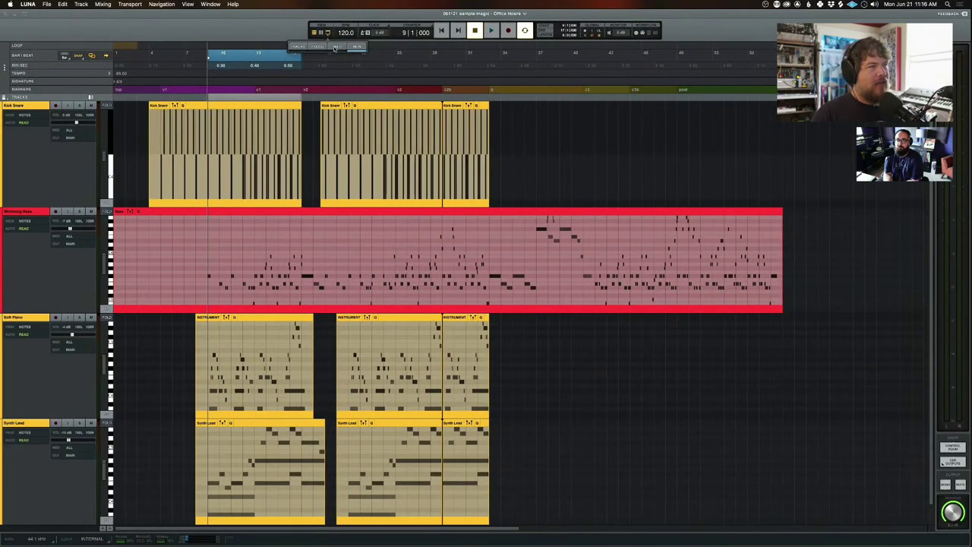
{"action": "left_click", "coordinate": [337, 46]}
{"action": "left_click", "coordinate": [357, 46]}
{"action": "left_click", "coordinate": [329, 35]}
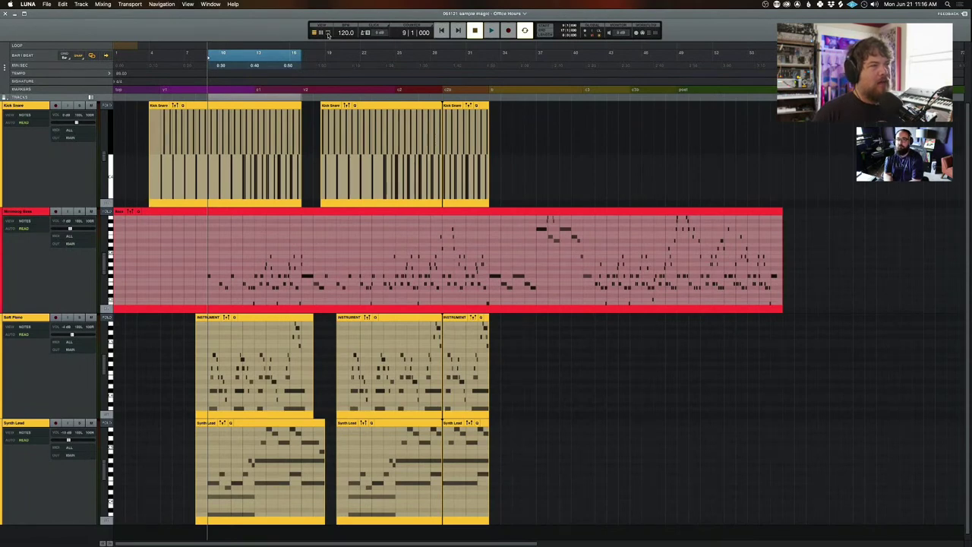
Show the Tracks, Focus, Info and Mon areas of the alternate window again.
{"action": "left_click", "coordinate": [332, 29]}
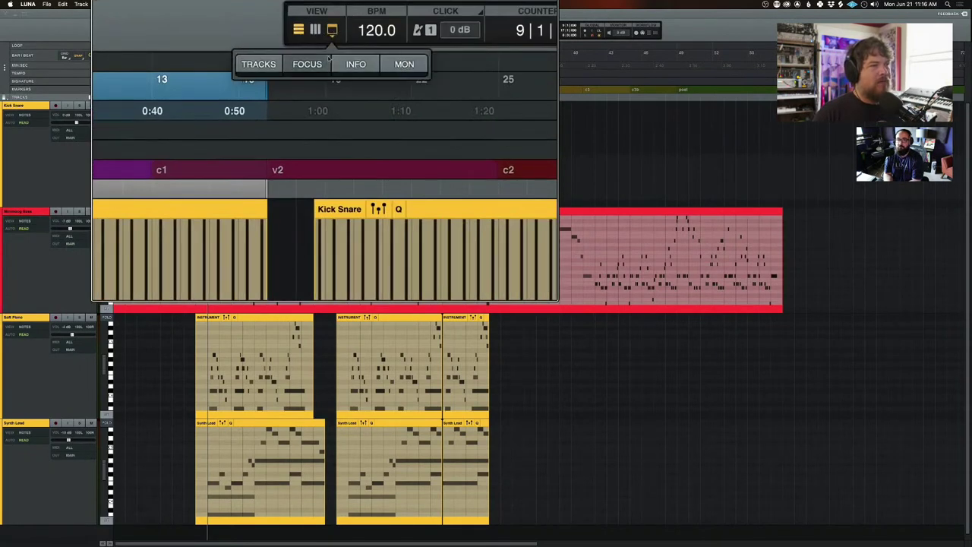
{"action": "left_click", "coordinate": [261, 69]}
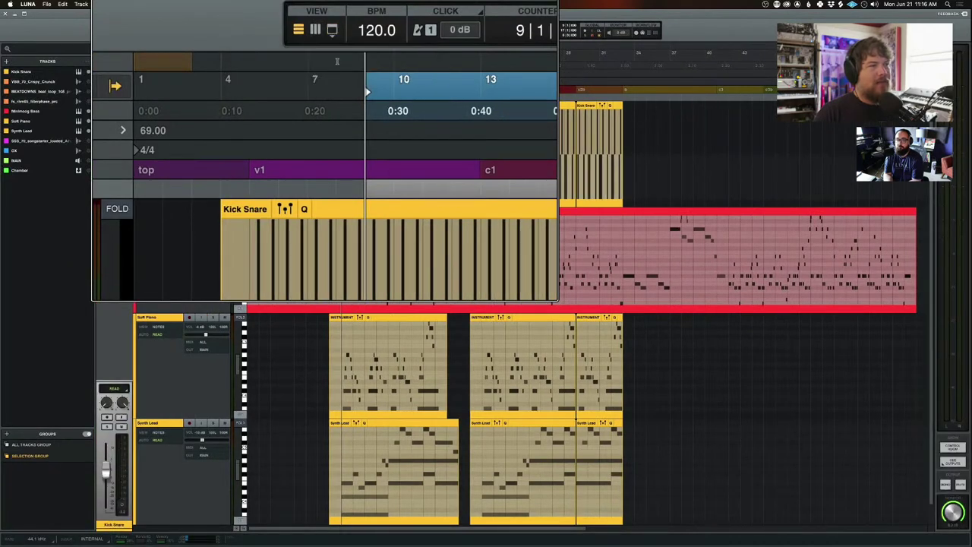
{"action": "scroll", "coordinate": [330, 71], "scroll_direction": "down", "scroll_amount": 1}
{"action": "scroll", "coordinate": [319, 65], "scroll_direction": "up", "scroll_amount": 1}
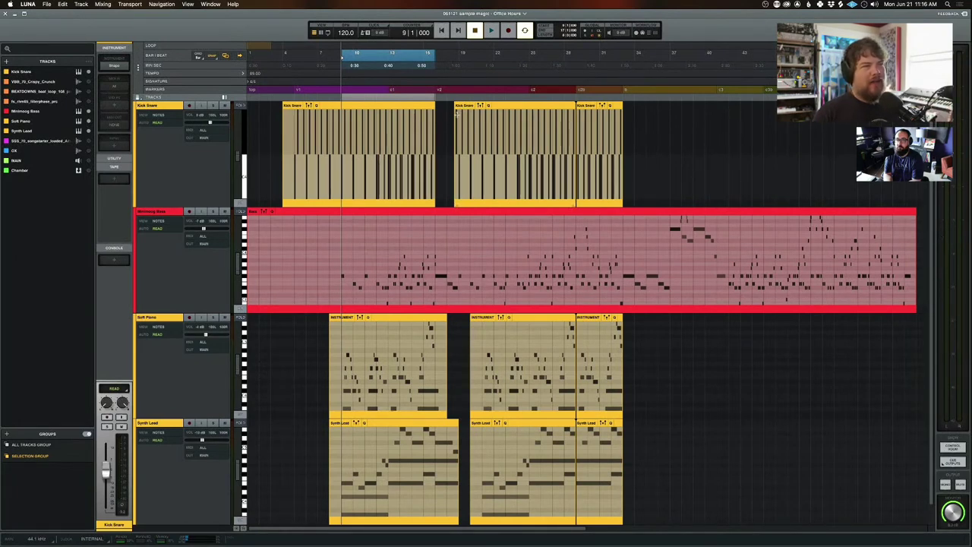
Hide Synth Lead and Soft Piano in the alternate window and return to the main window.
{"action": "left_click", "coordinate": [88, 131]}
{"action": "left_click", "coordinate": [88, 120]}
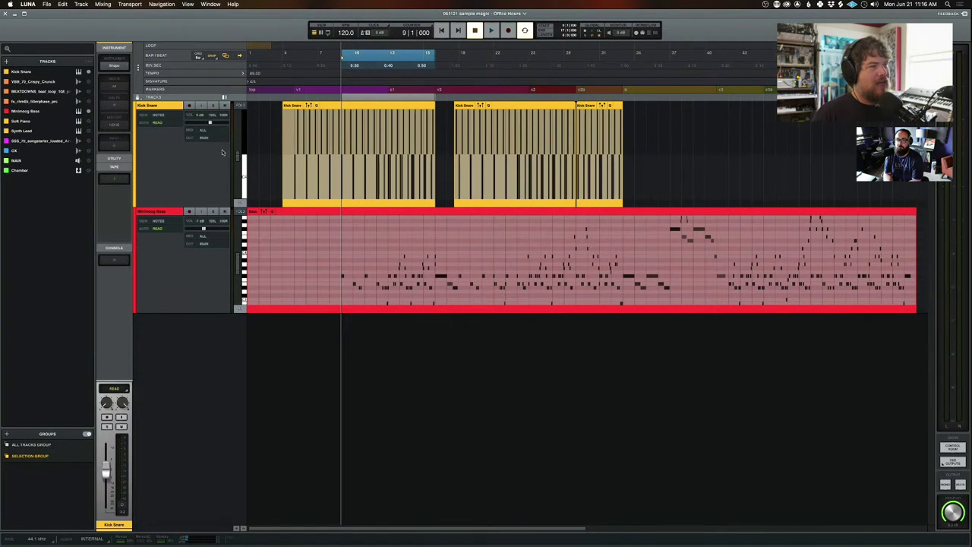
{"action": "left_click", "coordinate": [176, 108]}
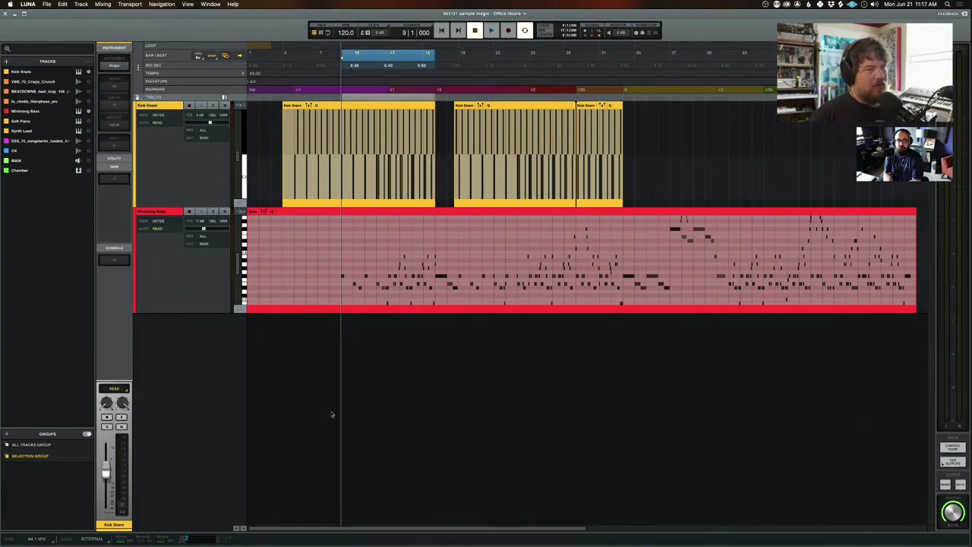
{"action": "key", "text": "alt+super+f"}
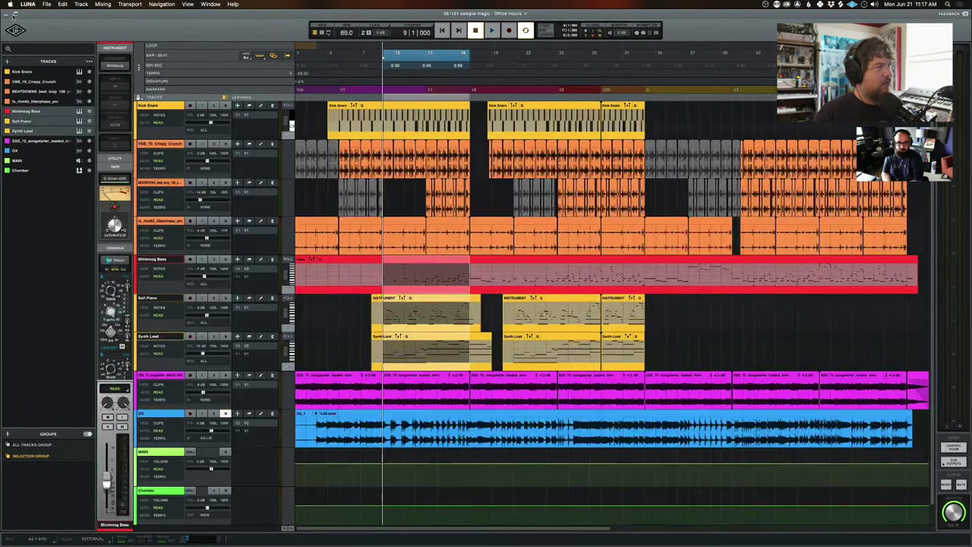
Enlarge the Kick Snare track to roughly half the timeline's height and zoom its note range out vertically.
{"action": "left_click", "coordinate": [317, 120]}
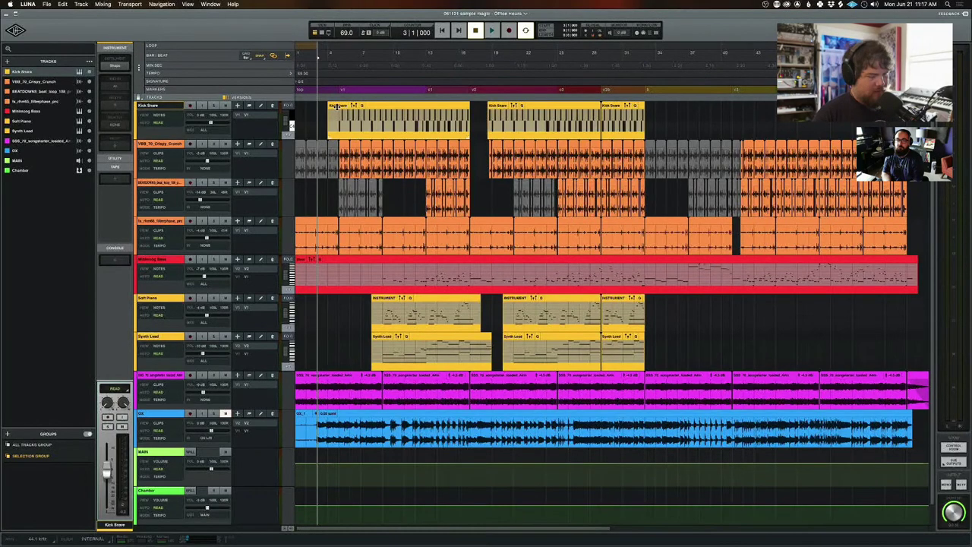
{"action": "key", "text": "super+alt+Up"}
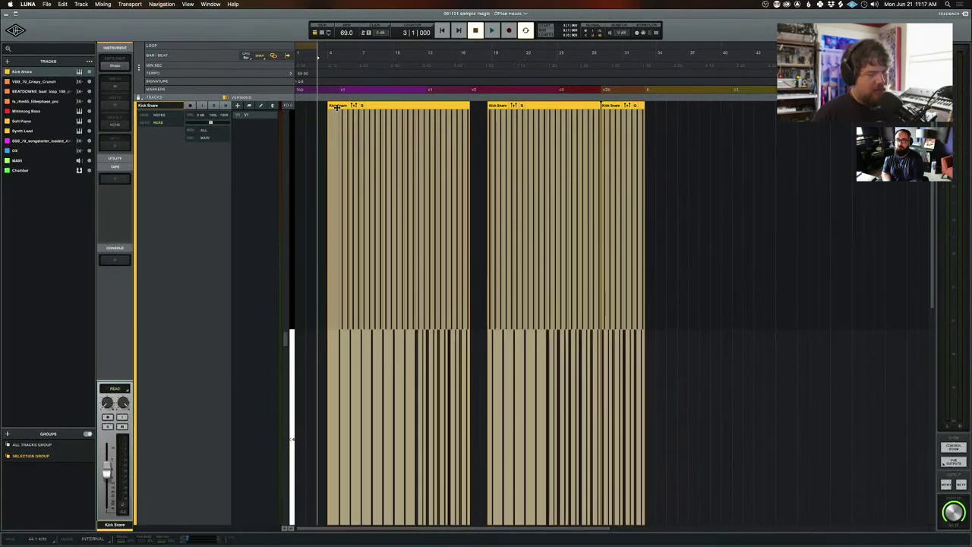
{"action": "key", "text": "super+alt+Up"}
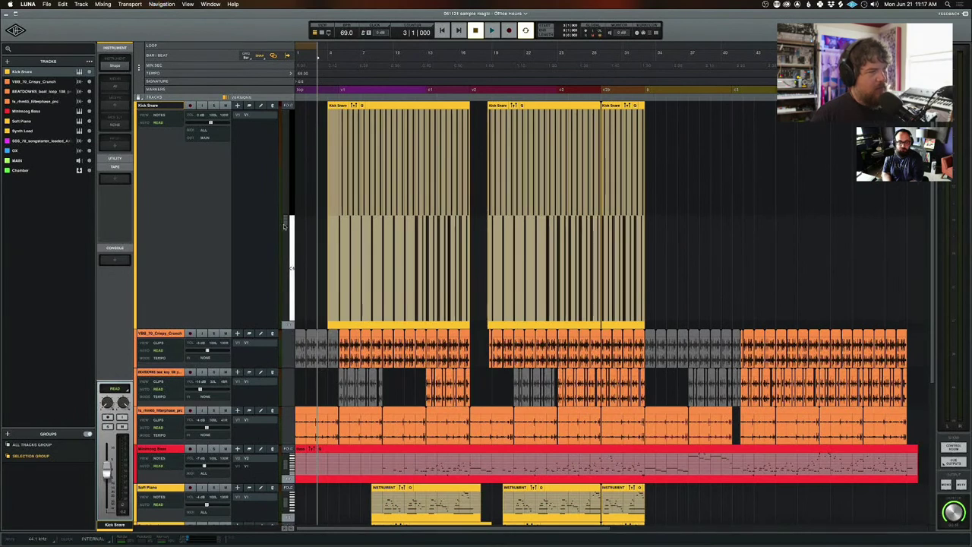
{"action": "scroll", "coordinate": [289, 243], "scroll_direction": "down", "scroll_amount": 5}
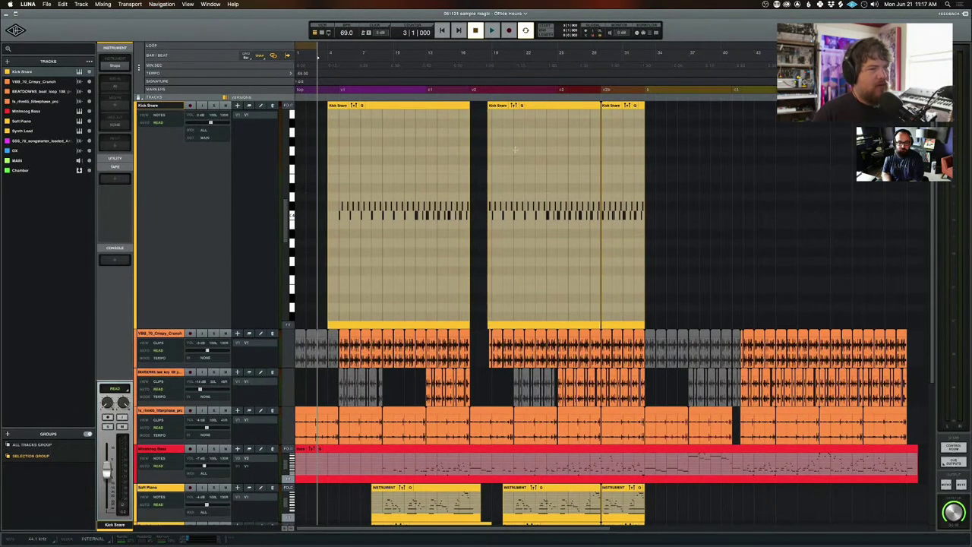
{"action": "left_click_drag", "start_coordinate": [688, 158], "coordinate": [302, 224]}
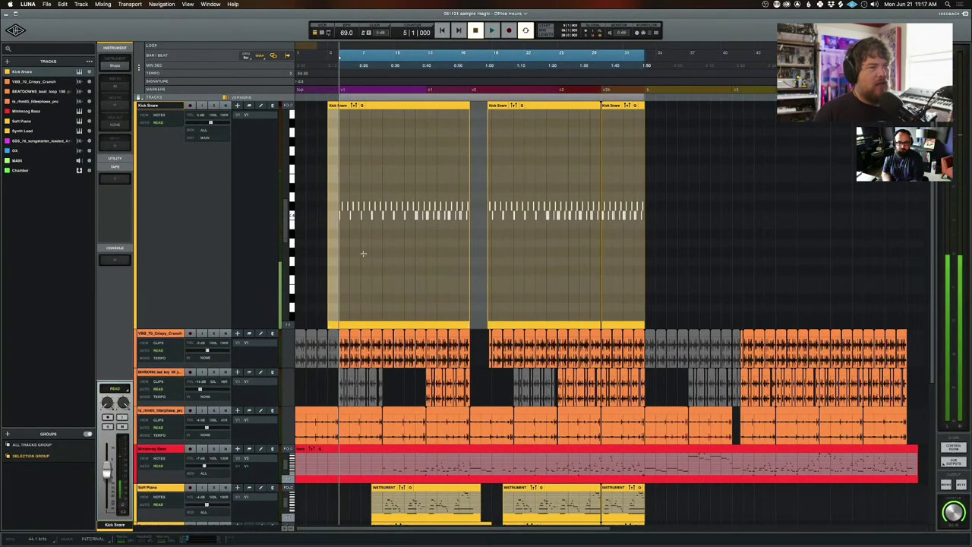
{"action": "left_click", "coordinate": [315, 231]}
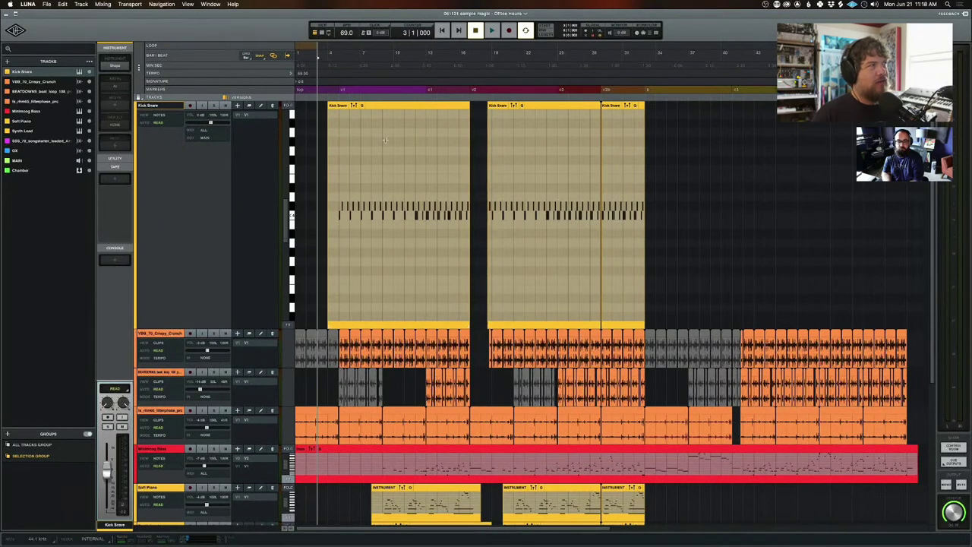
Fold the Kick Snare track's note display so that it shows only the pitches in use.
{"action": "key", "text": "alt+super+8"}
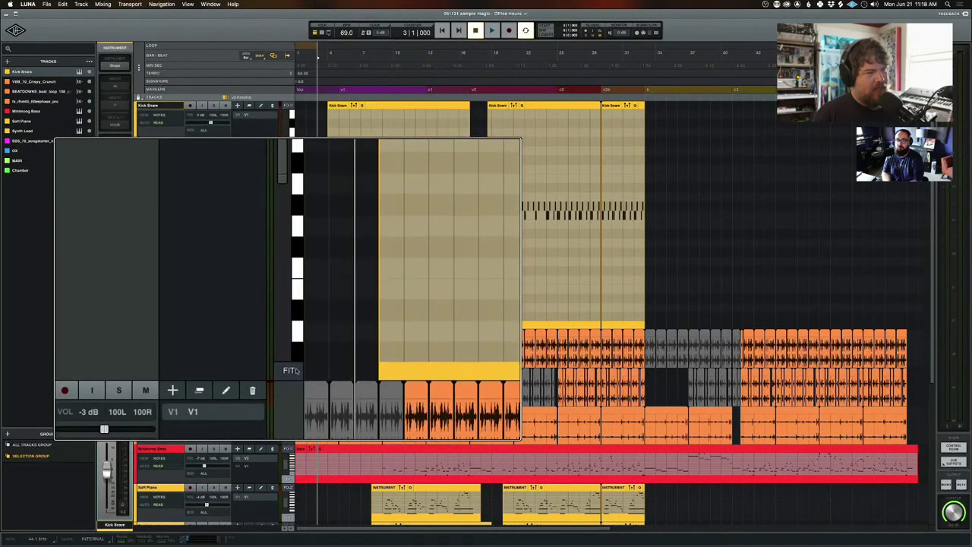
{"action": "key", "text": "alt+super+8"}
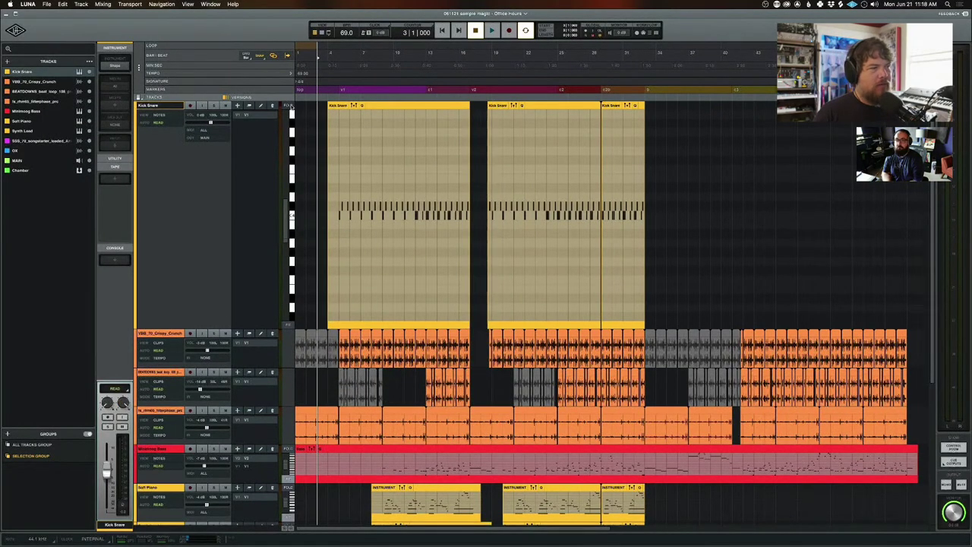
{"action": "left_click_drag", "start_coordinate": [290, 106], "coordinate": [290, 220]}
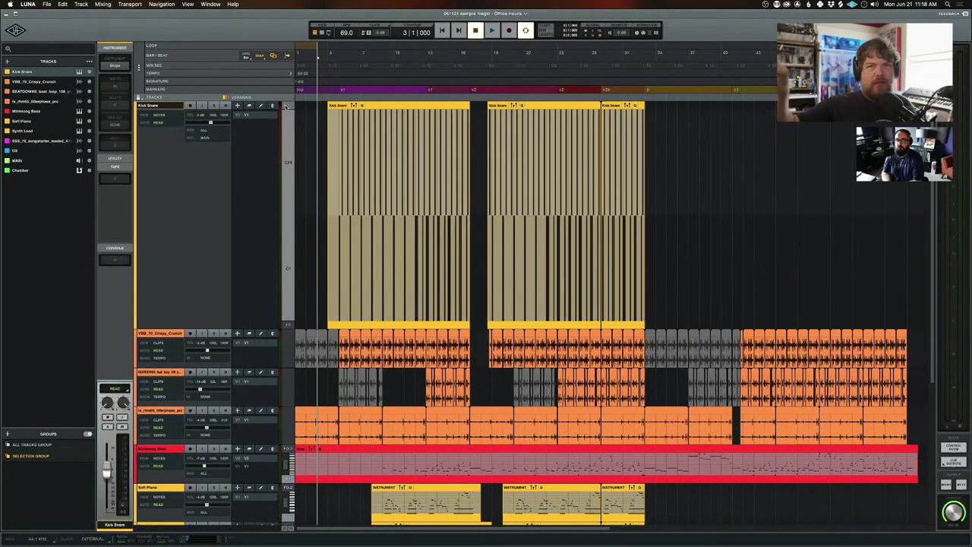
Zoom the timeline in horizontally around the start of the first Kick Snare clip at bar 4, and zoom back out.
{"action": "left_click", "coordinate": [359, 141]}
{"action": "key", "text": "super+bracketright"}
{"action": "key", "text": "super+bracketright"}
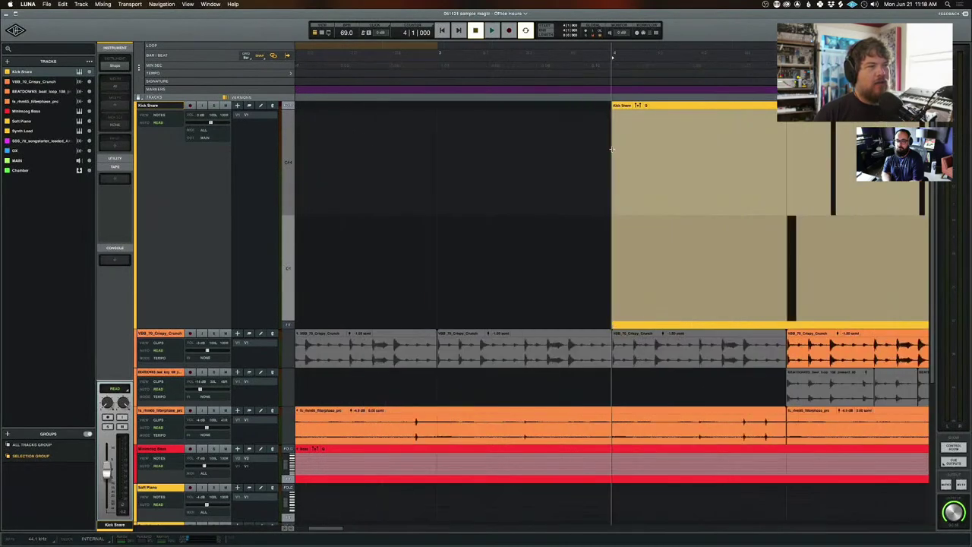
{"action": "key", "text": "super+bracketleft"}
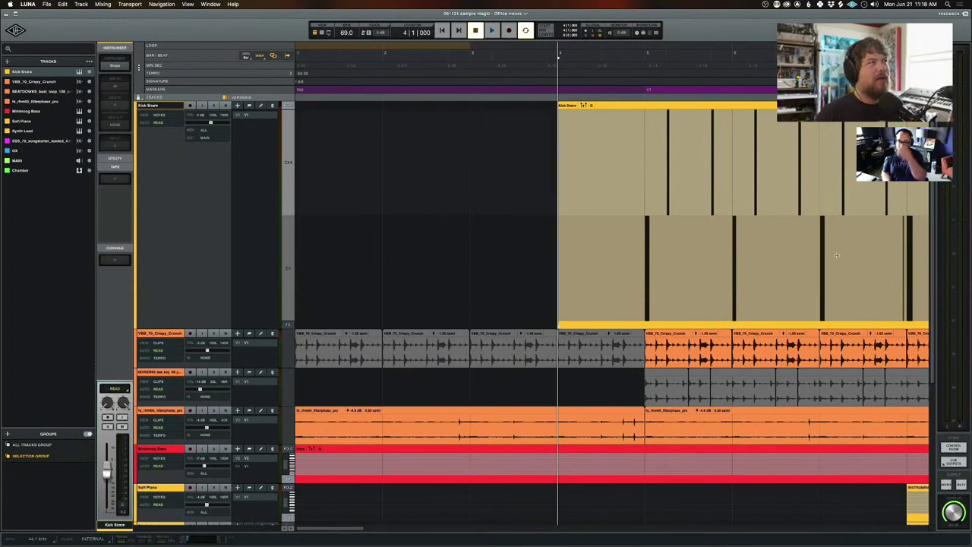
{"action": "key", "text": "super+bracketleft"}
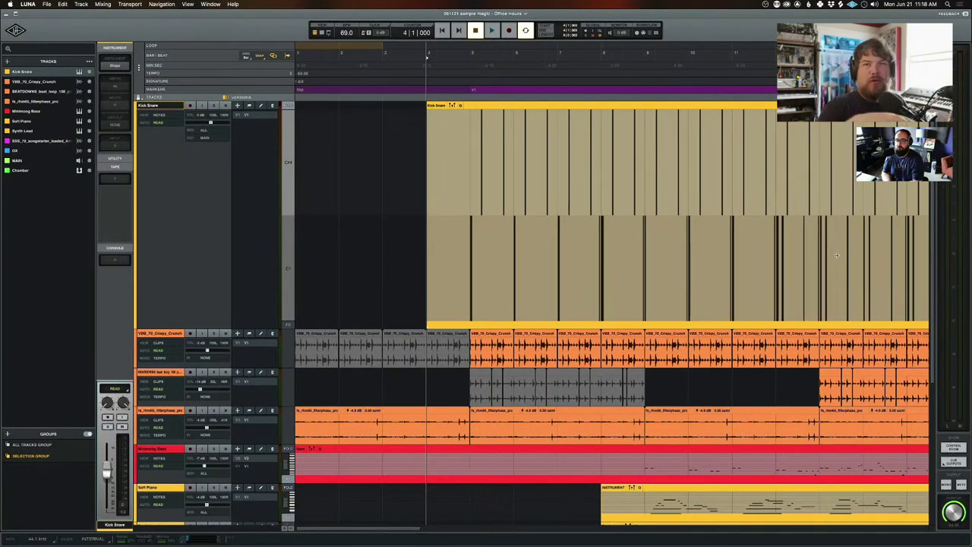
{"action": "key", "text": "z"}
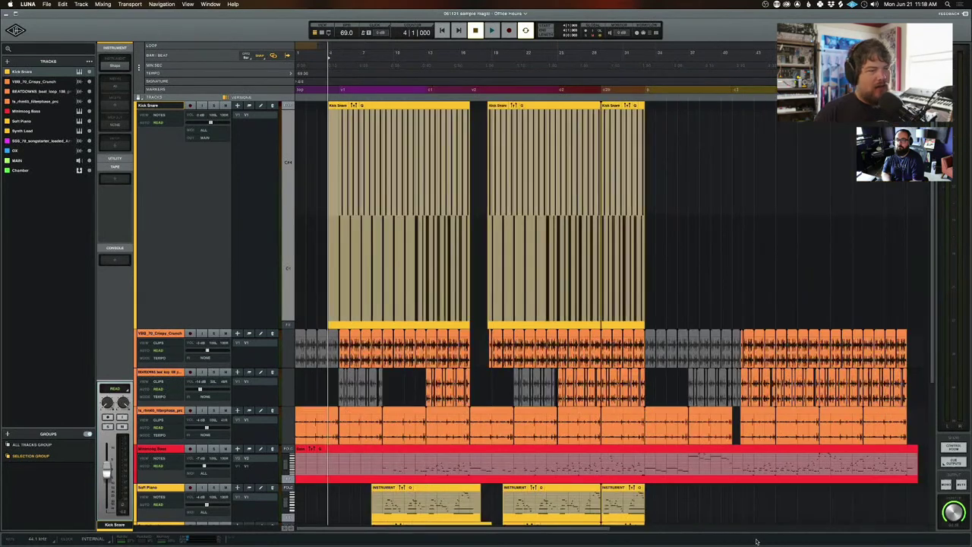
Select the Minimoog Bass clip, zoom the timeline to that selection and clear the selection.
{"action": "left_click", "coordinate": [375, 454]}
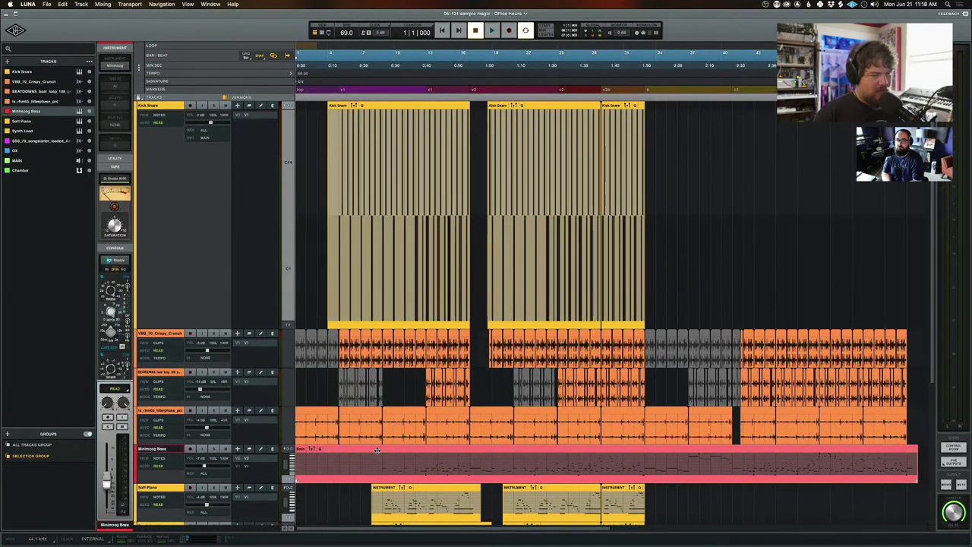
{"action": "key", "text": "z"}
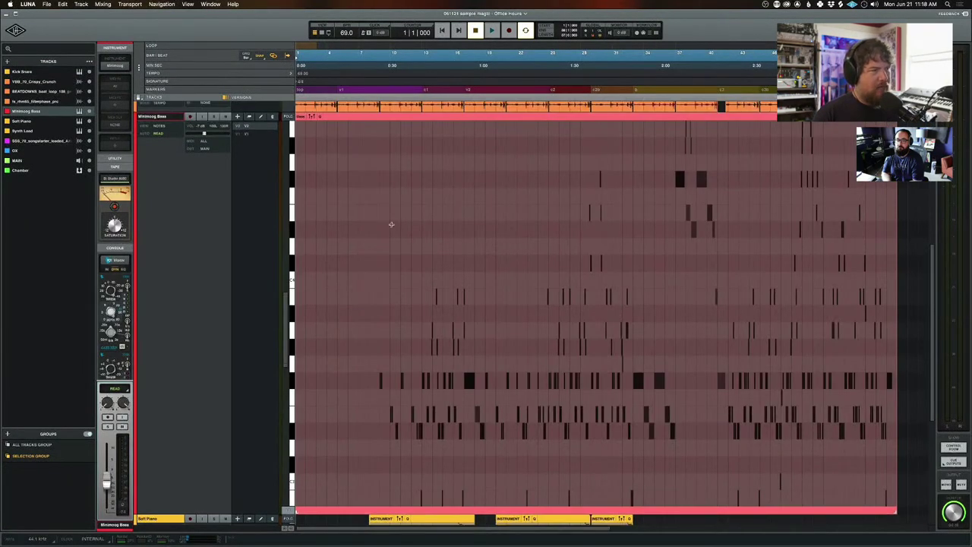
{"action": "left_click", "coordinate": [403, 212]}
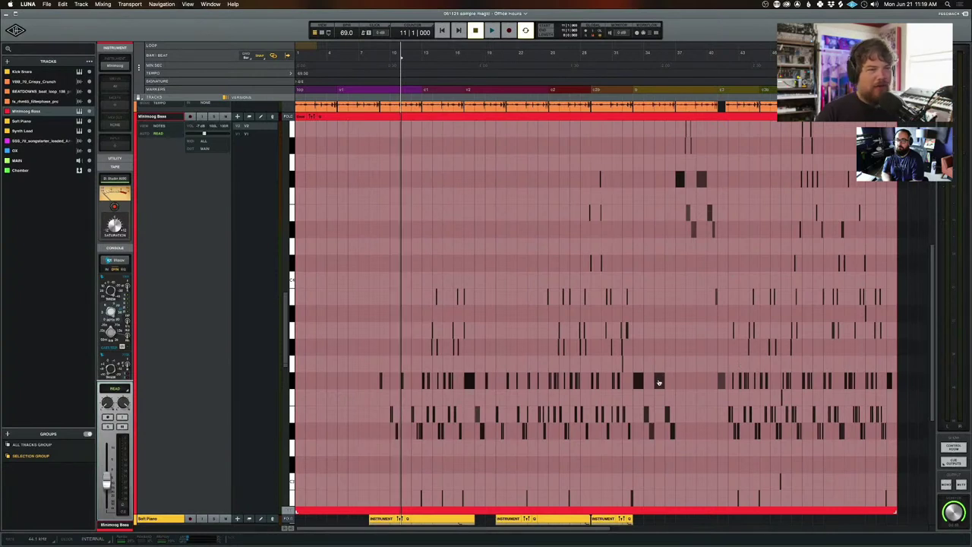
Fold the Minimoog Bass note display to audition the short note at bar 47, and unfold the display again.
{"action": "left_click", "coordinate": [289, 116]}
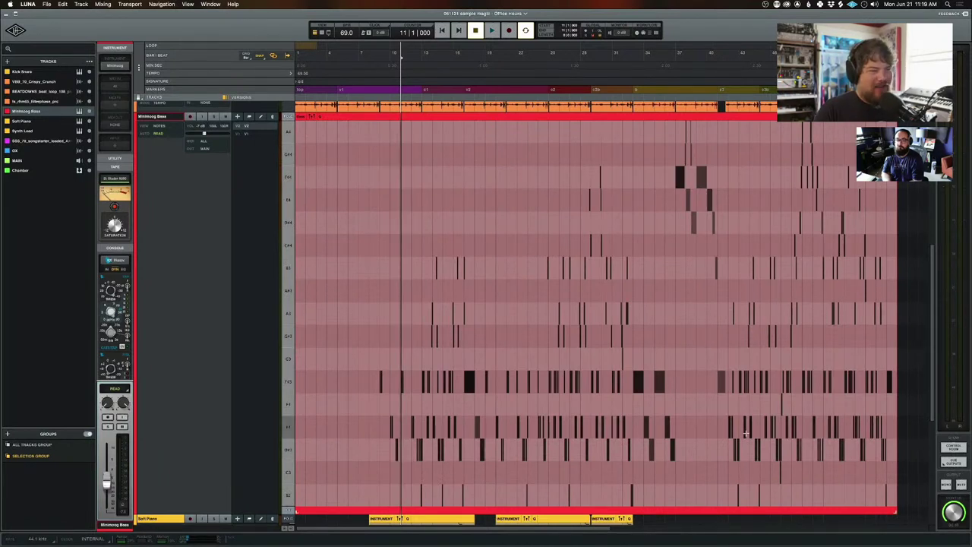
{"action": "left_click", "coordinate": [783, 414]}
{"action": "key", "text": "space"}
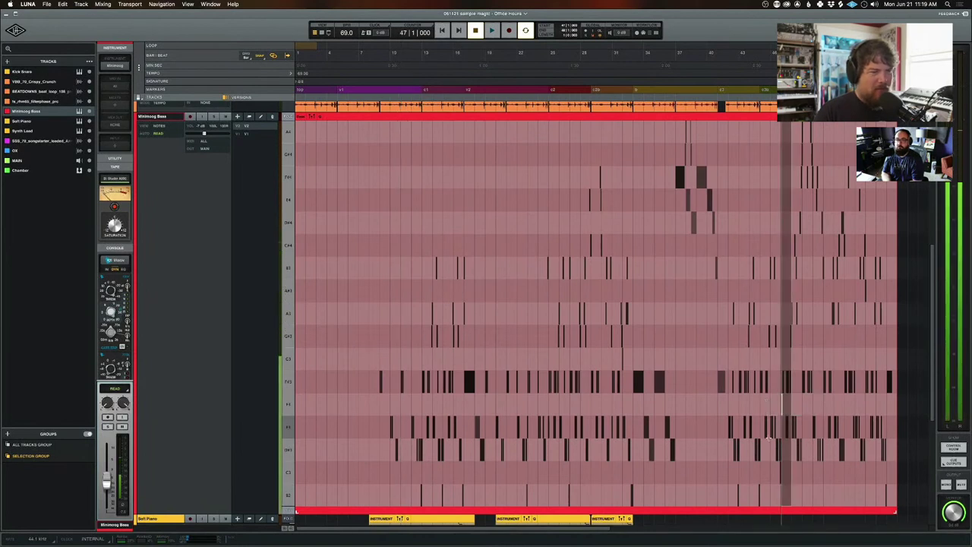
{"action": "left_click", "coordinate": [752, 473]}
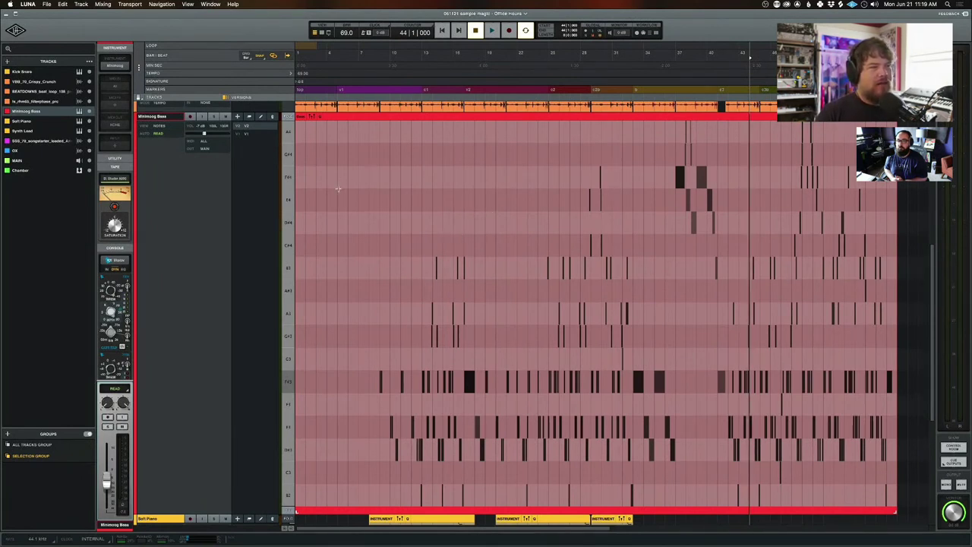
{"action": "left_click", "coordinate": [287, 118]}
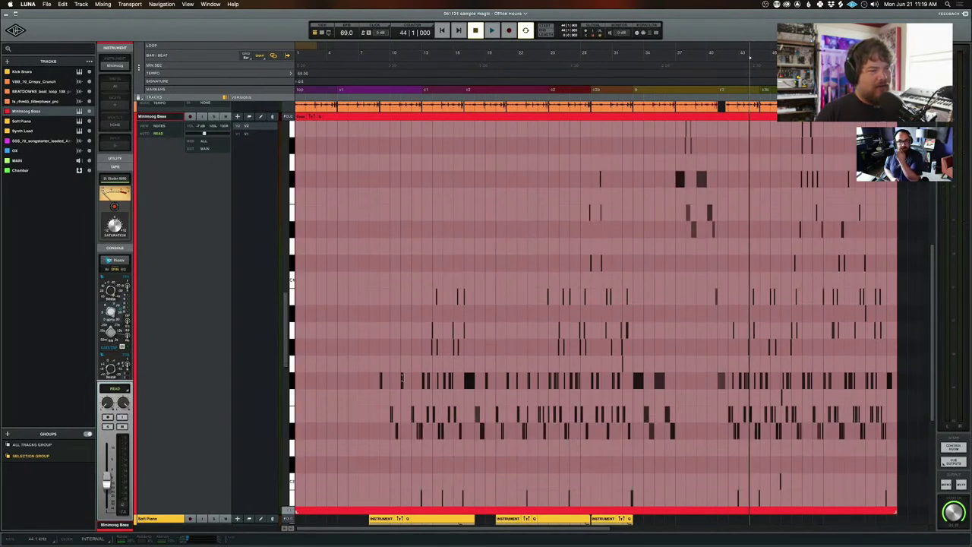
Zoom the Minimoog Bass note range out vertically and fit the notes to the track height again.
{"action": "left_click", "coordinate": [287, 117]}
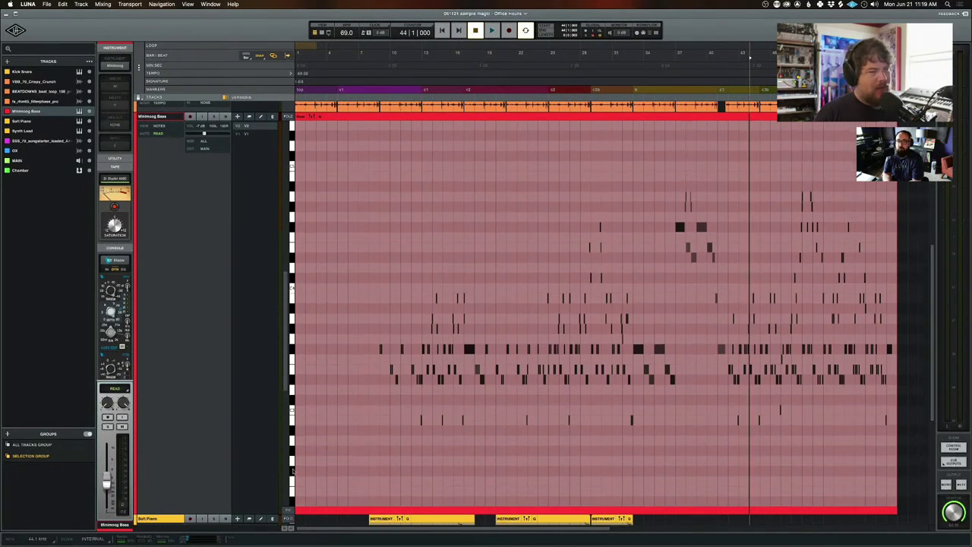
{"action": "left_click", "coordinate": [289, 511]}
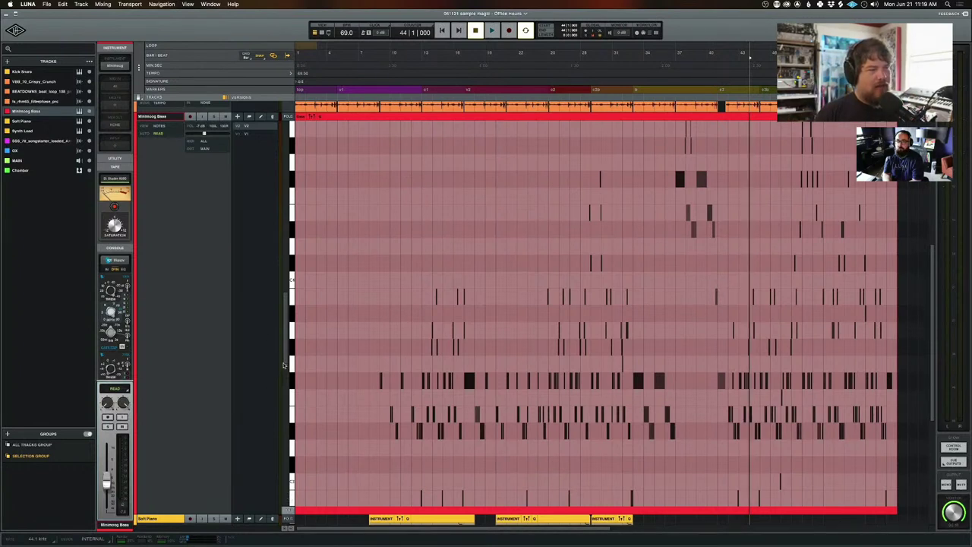
{"action": "scroll", "coordinate": [287, 369], "scroll_direction": "down", "scroll_amount": 1}
{"action": "left_click_drag", "start_coordinate": [287, 369], "coordinate": [269, 488]}
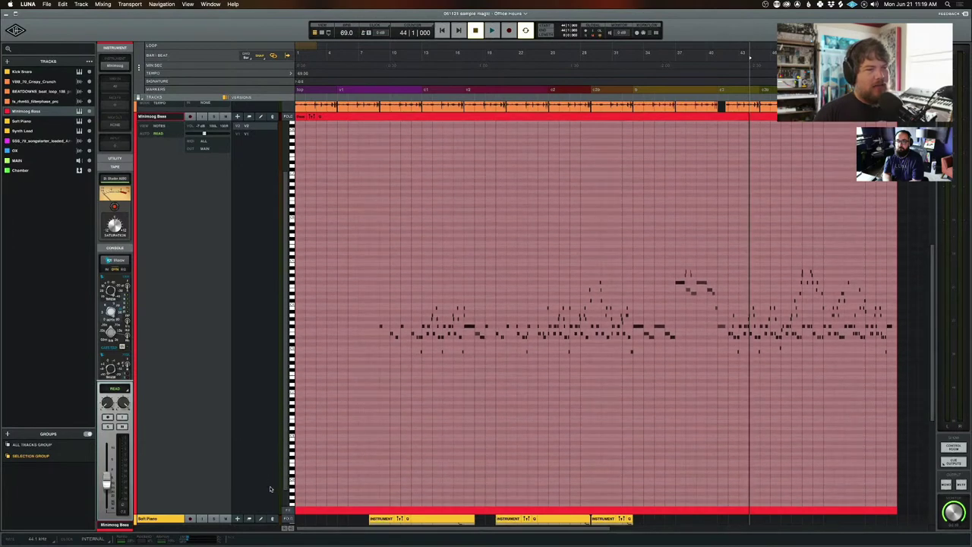
{"action": "left_click", "coordinate": [549, 413]}
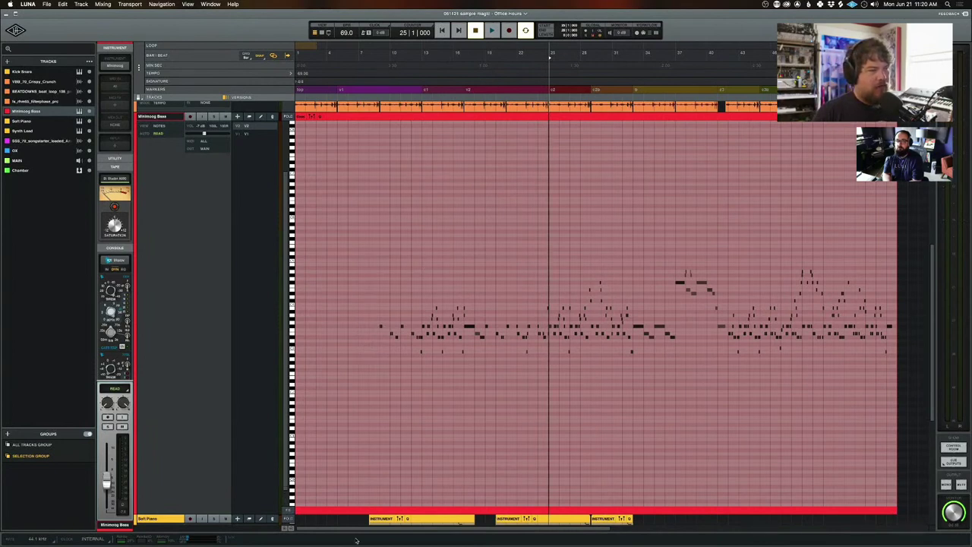
{"action": "left_click", "coordinate": [289, 510]}
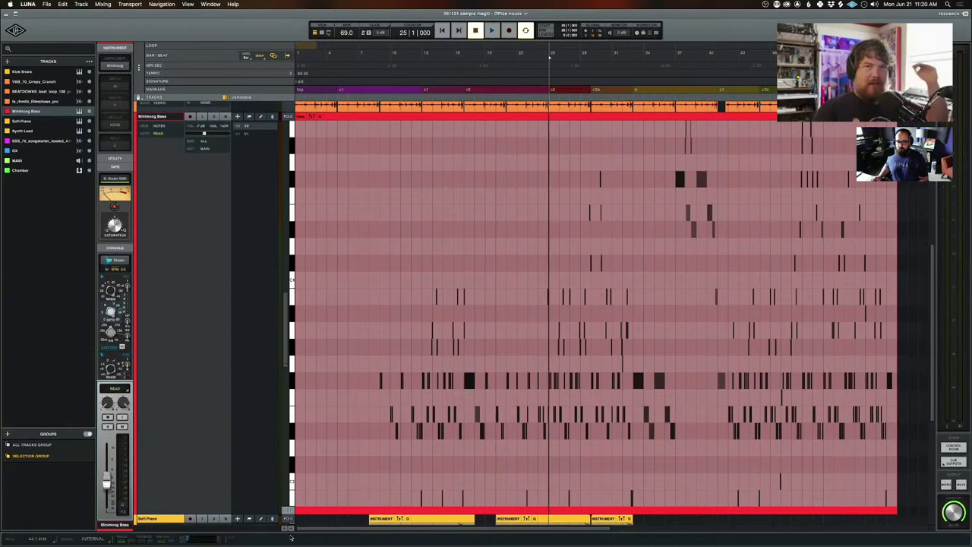
Restore the Minimoog Bass and Kick Snare tracks to normal height and change the vertical note fit of Minimoog Bass.
{"action": "left_click", "coordinate": [483, 116]}
{"action": "double_click", "coordinate": [483, 116]}
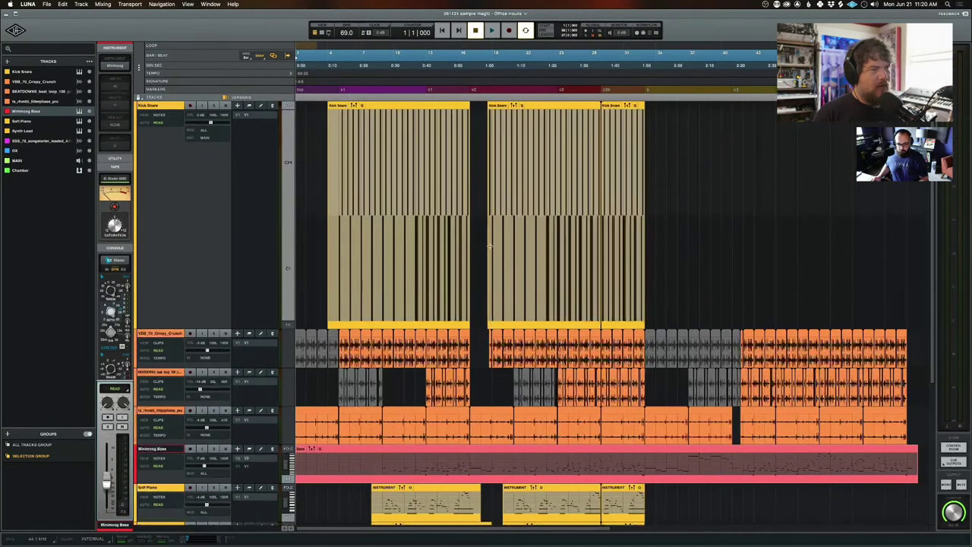
{"action": "double_click", "coordinate": [312, 118]}
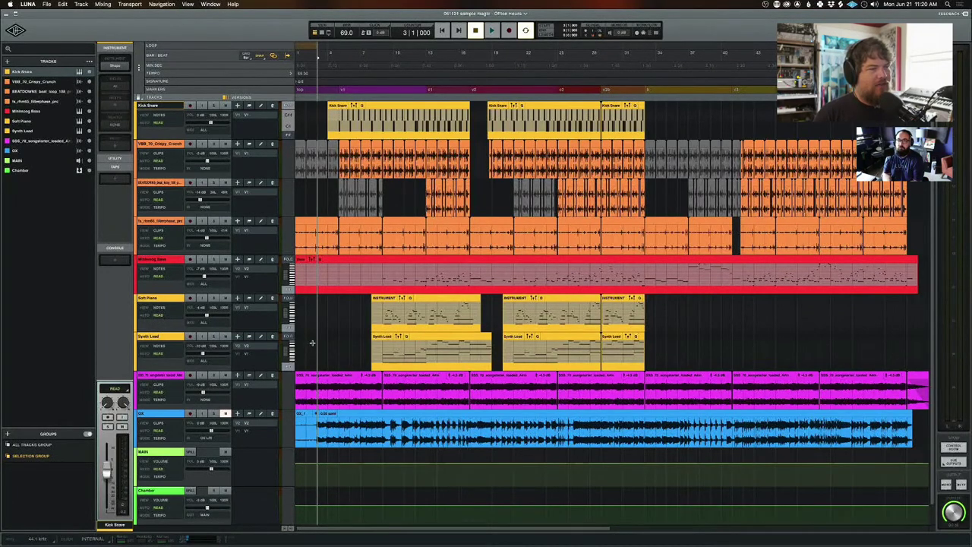
{"action": "left_click", "coordinate": [288, 291]}
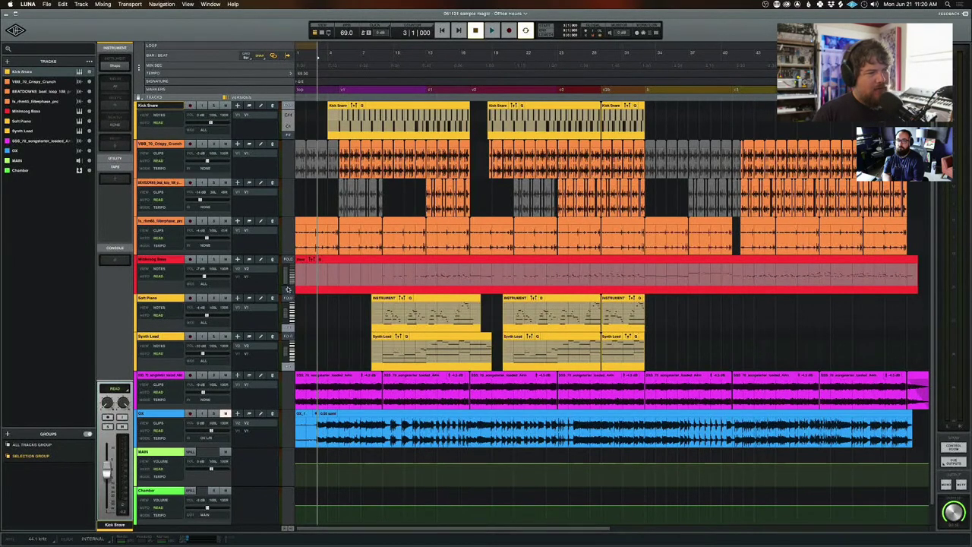
{"action": "left_click", "coordinate": [337, 271]}
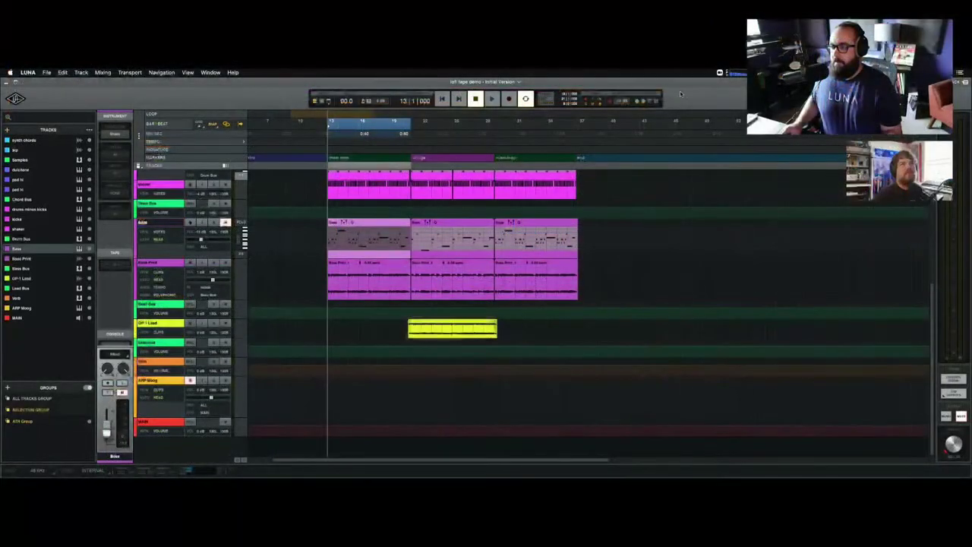
Select the ARP Moog track in the lofi tape demo session and place the playhead at bar 38.
{"action": "left_click", "coordinate": [164, 380]}
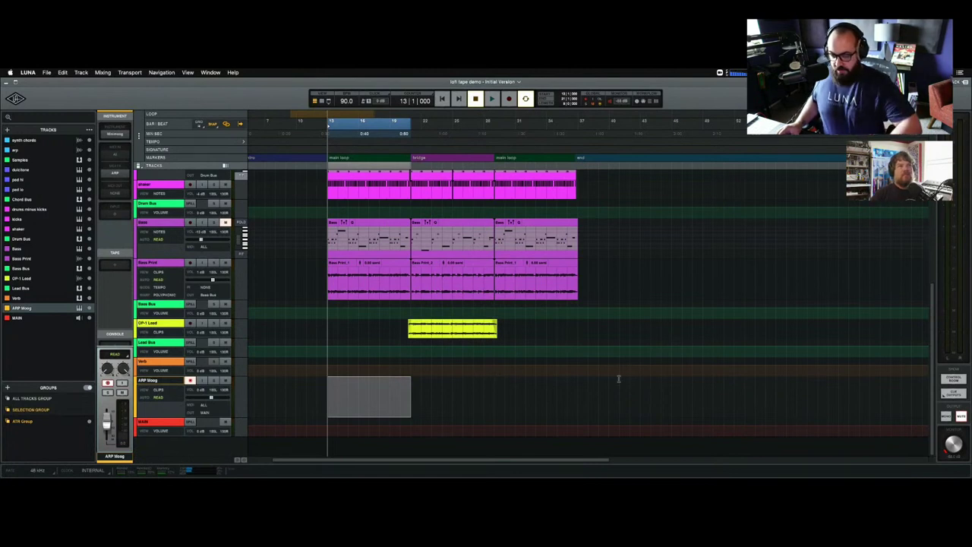
{"action": "left_click", "coordinate": [595, 391]}
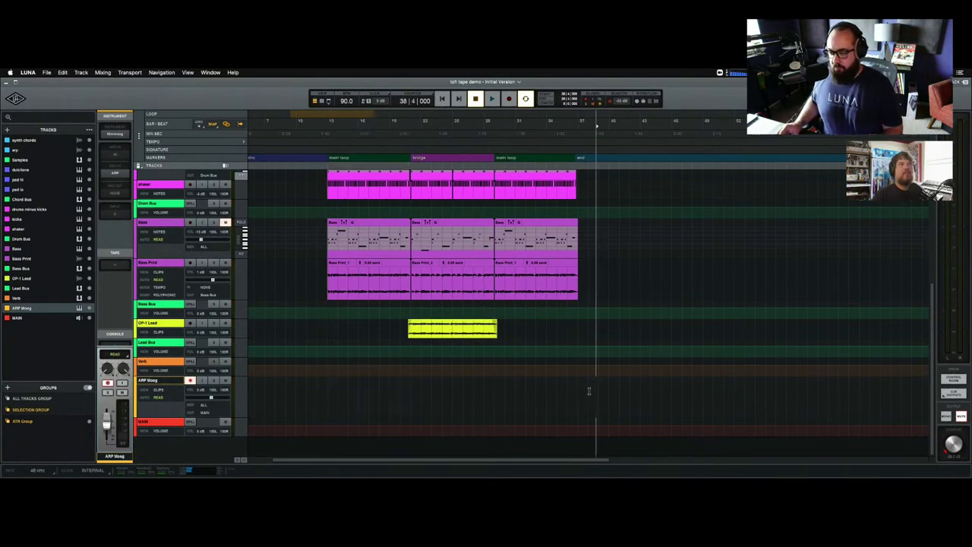
{"action": "left_click", "coordinate": [589, 392]}
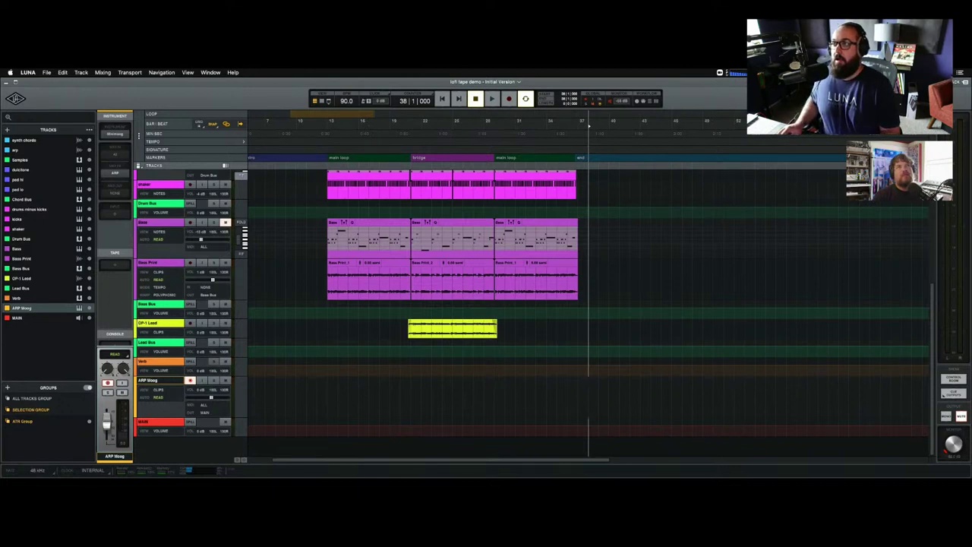
Open the Minimoog instrument, look up its Filter Cutoff Frequency MIDI CC number on the UA help page, and close both windows.
{"action": "left_click", "coordinate": [118, 136]}
{"action": "left_click_drag", "start_coordinate": [555, 195], "coordinate": [471, 194]}
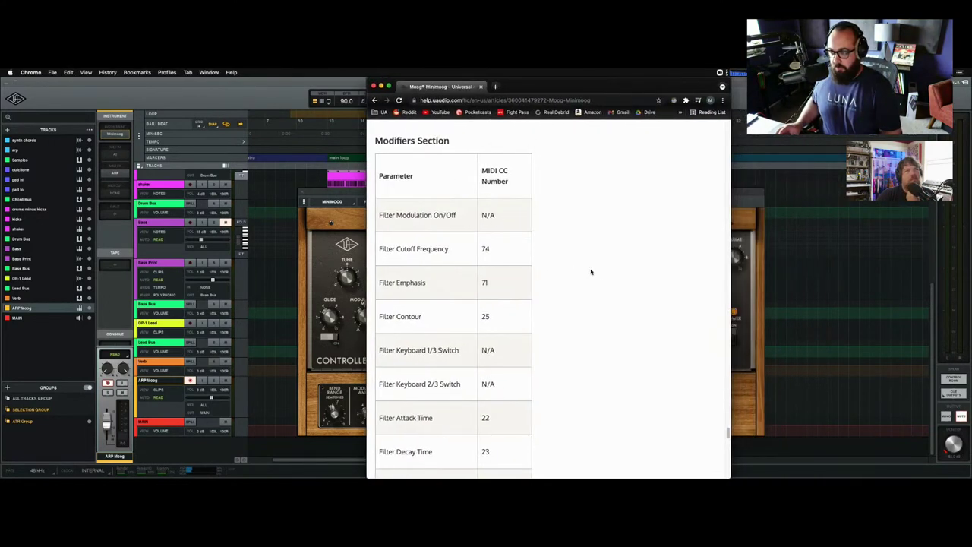
{"action": "scroll", "coordinate": [646, 334], "scroll_direction": "up", "scroll_amount": 1}
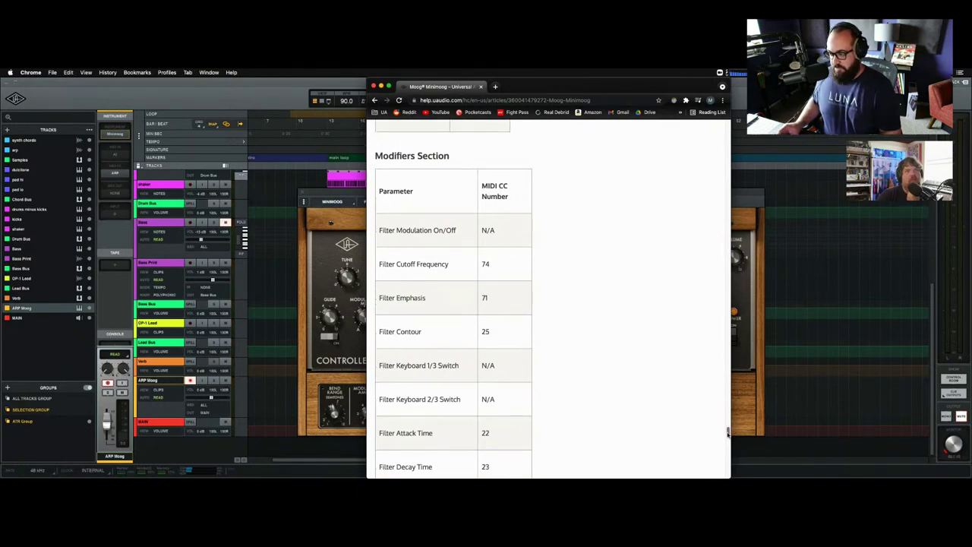
{"action": "mouse_move", "coordinate": [725, 428]}
{"action": "left_mouse_down"}
{"action": "mouse_move", "coordinate": [725, 296]}
{"action": "mouse_move", "coordinate": [717, 427]}
{"action": "left_mouse_up"}
{"action": "scroll", "coordinate": [717, 427], "scroll_direction": "down", "scroll_amount": 4}
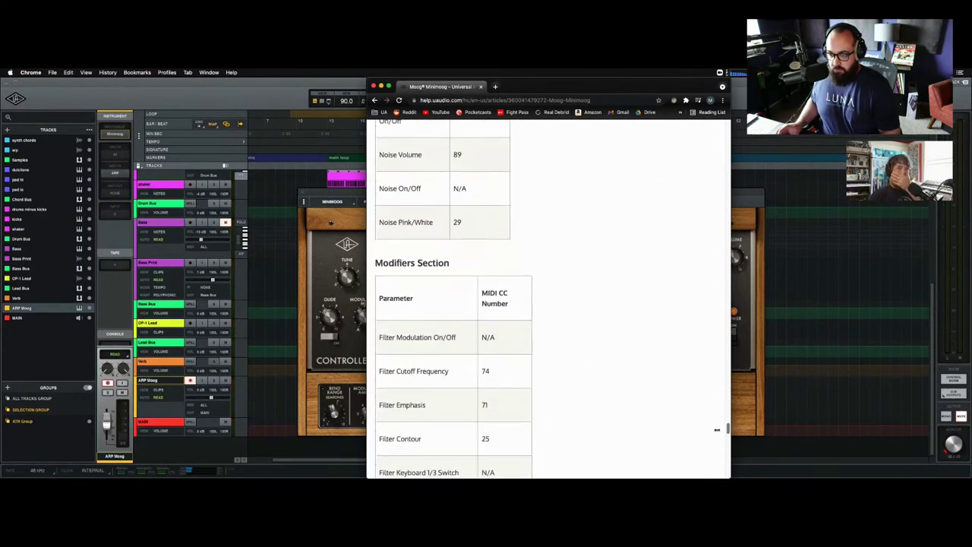
{"action": "left_click", "coordinate": [380, 86]}
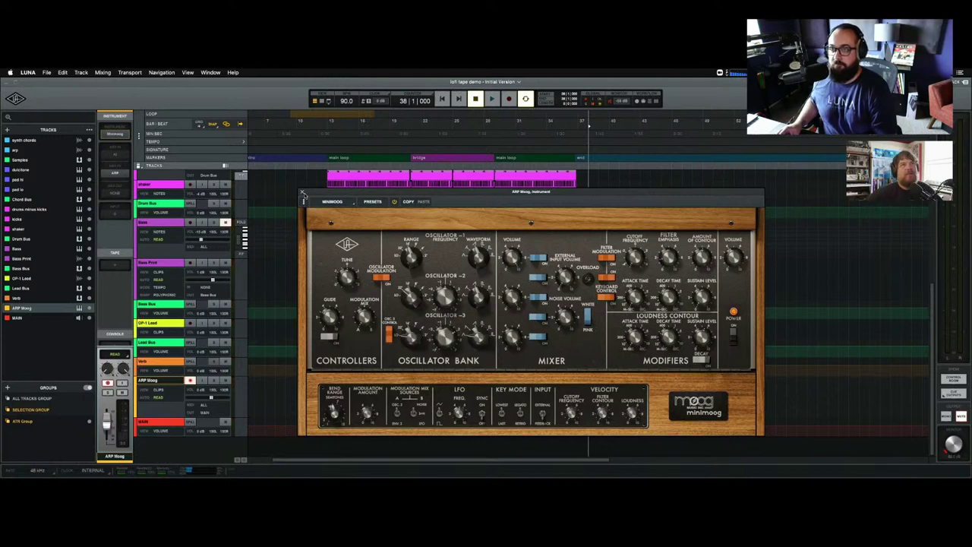
{"action": "left_click", "coordinate": [303, 194]}
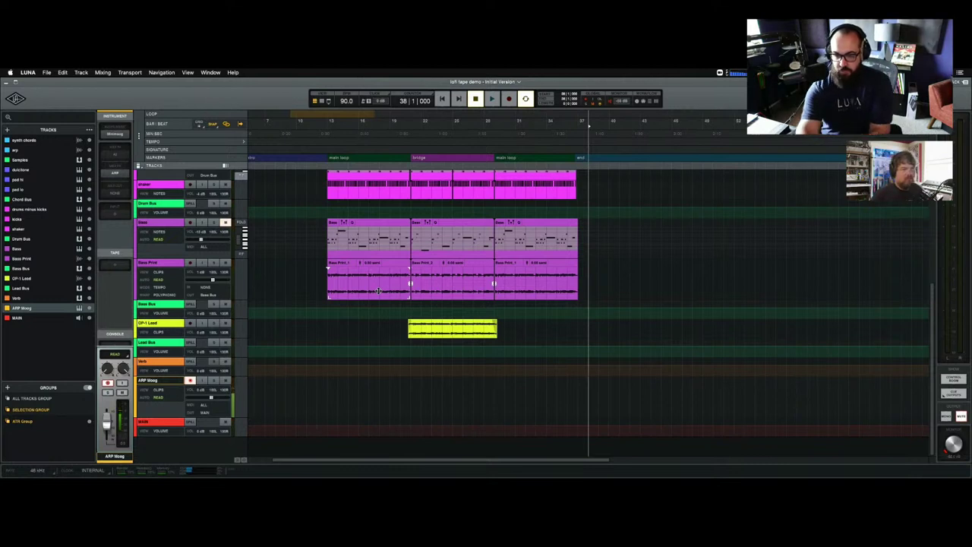
Turn off Latch in the ARP Moog track's ARP effect and close its window.
{"action": "left_click", "coordinate": [115, 174]}
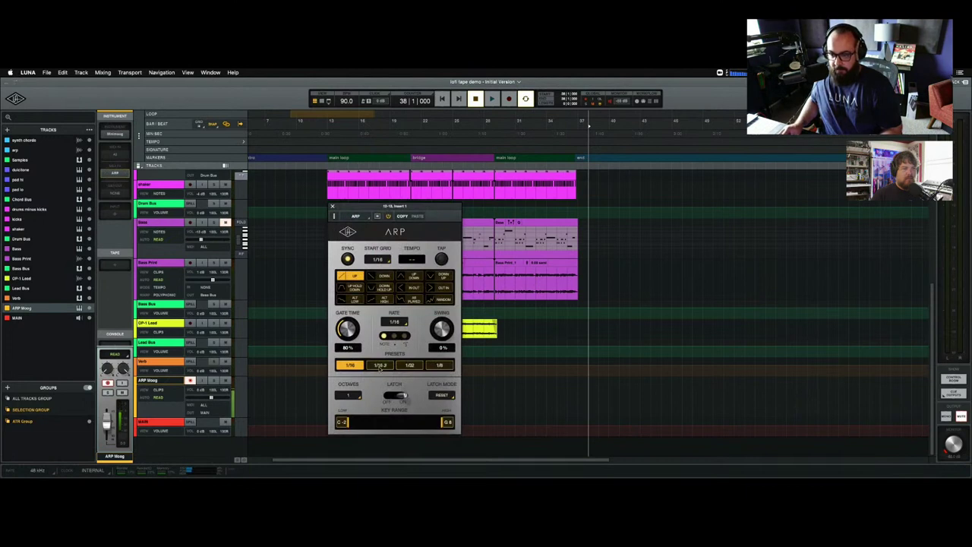
{"action": "left_click", "coordinate": [393, 397]}
{"action": "left_click", "coordinate": [332, 206]}
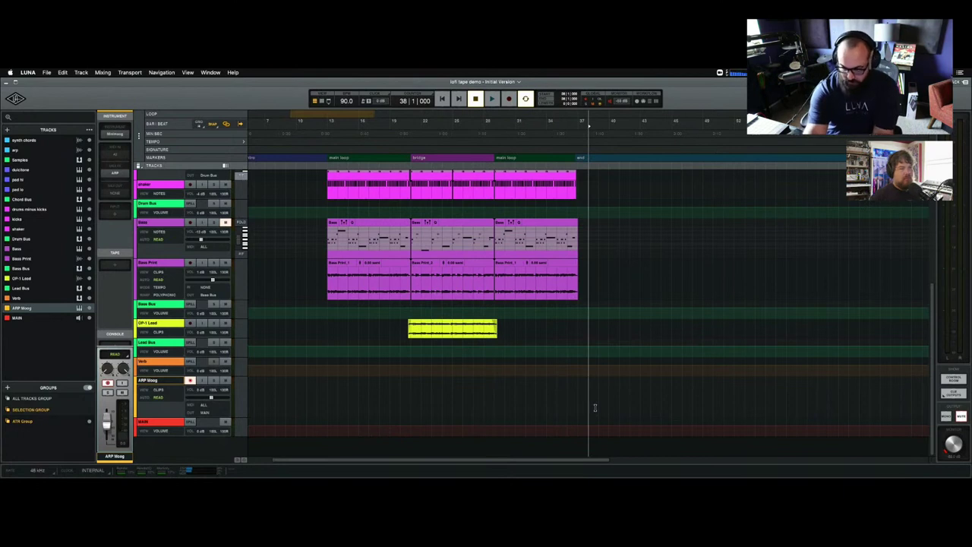
Record a held three-note chord on ARP Moog for about four bars from bar 38, and zoom to the new clip and back.
{"action": "key", "text": "r"}
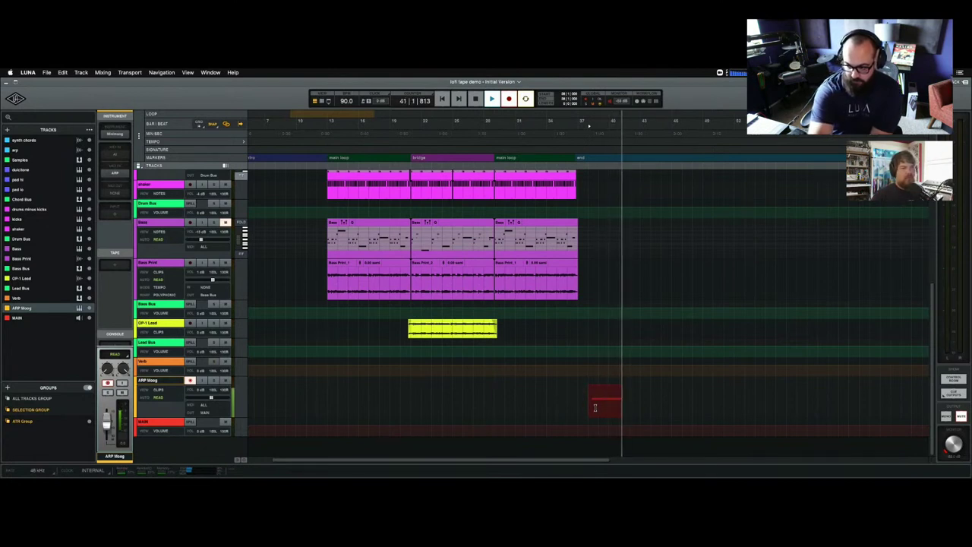
{"action": "key", "text": "space"}
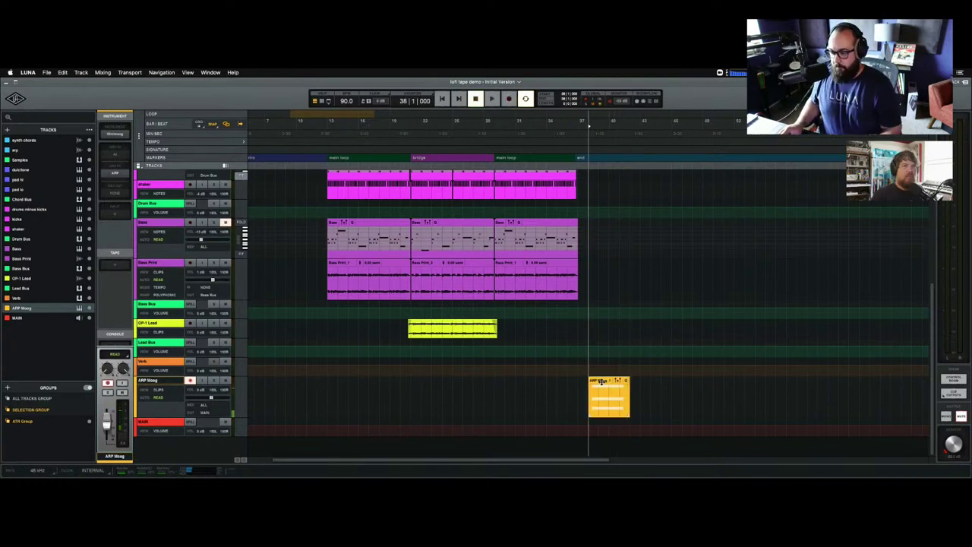
{"action": "left_click", "coordinate": [601, 382]}
{"action": "key", "text": "z"}
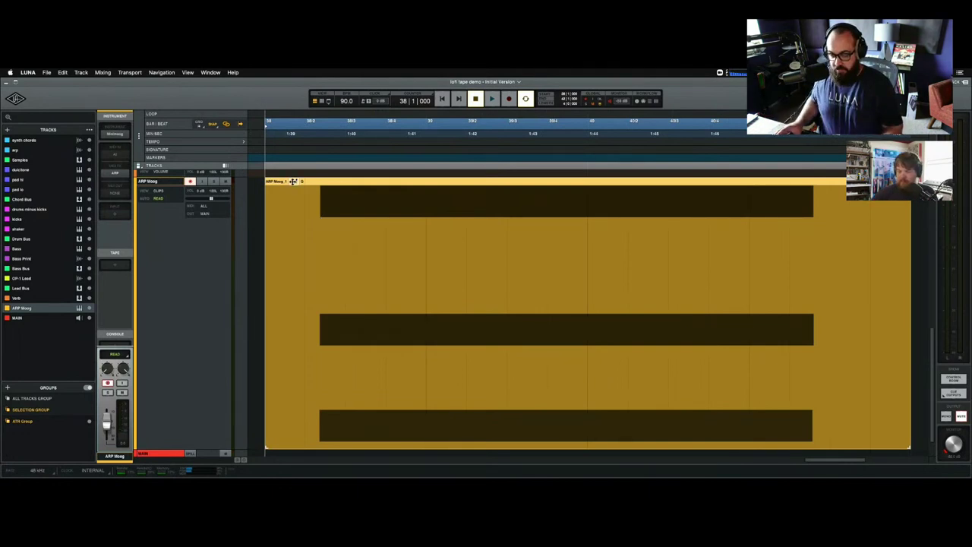
{"action": "key", "text": "z"}
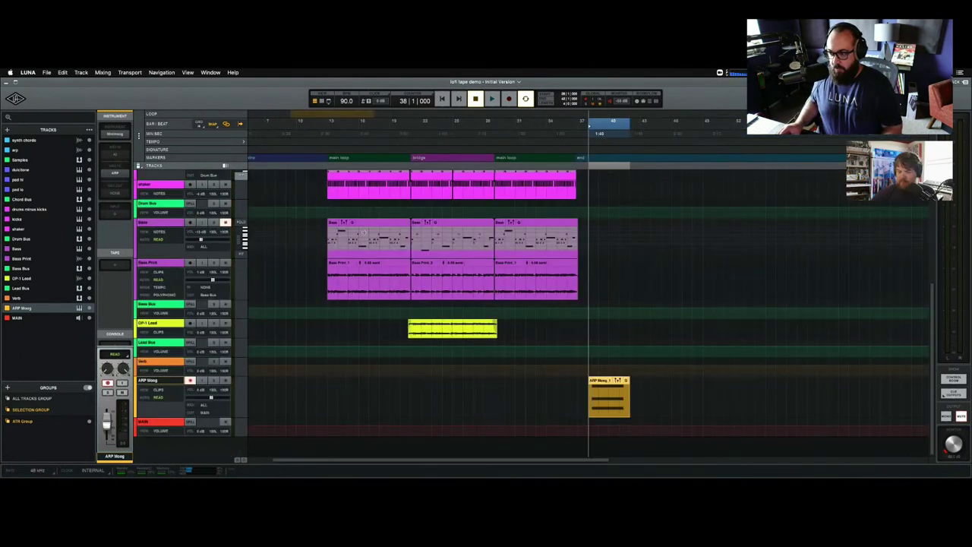
Show the controller lane below the ARP Moog clip's notes and set it to display Brightness (74).
{"action": "double_click", "coordinate": [619, 380]}
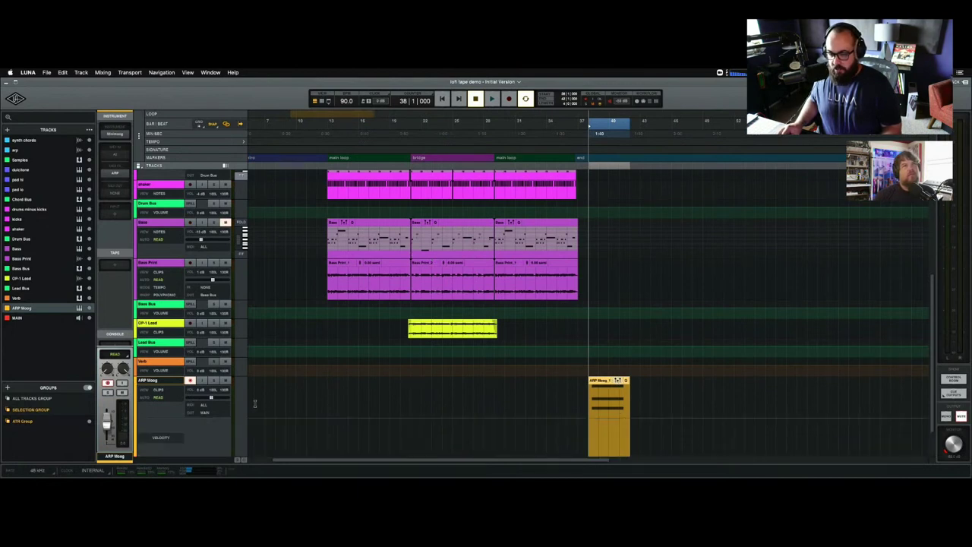
{"action": "scroll", "coordinate": [255, 404], "scroll_direction": "down", "scroll_amount": 2}
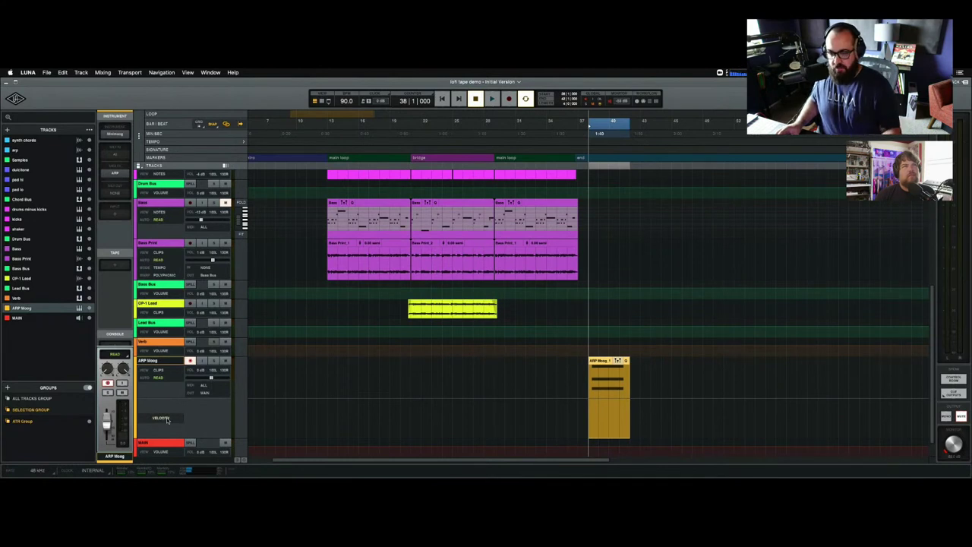
{"action": "left_click", "coordinate": [162, 418]}
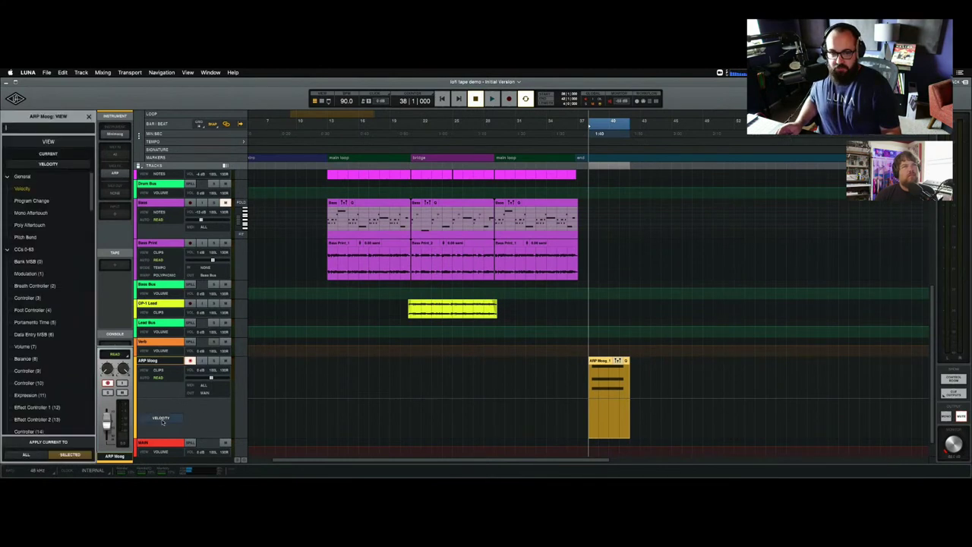
{"action": "left_click", "coordinate": [40, 127]}
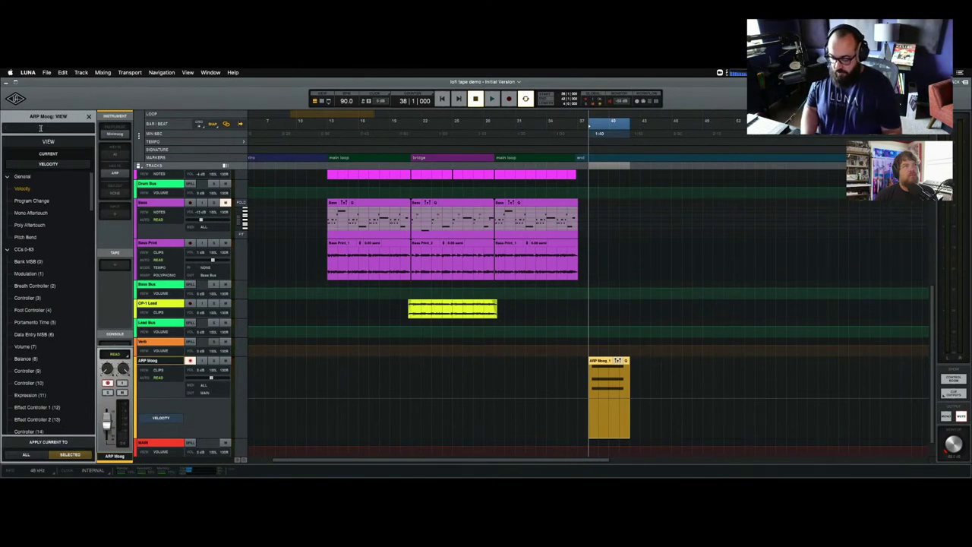
{"action": "type", "text": "74"}
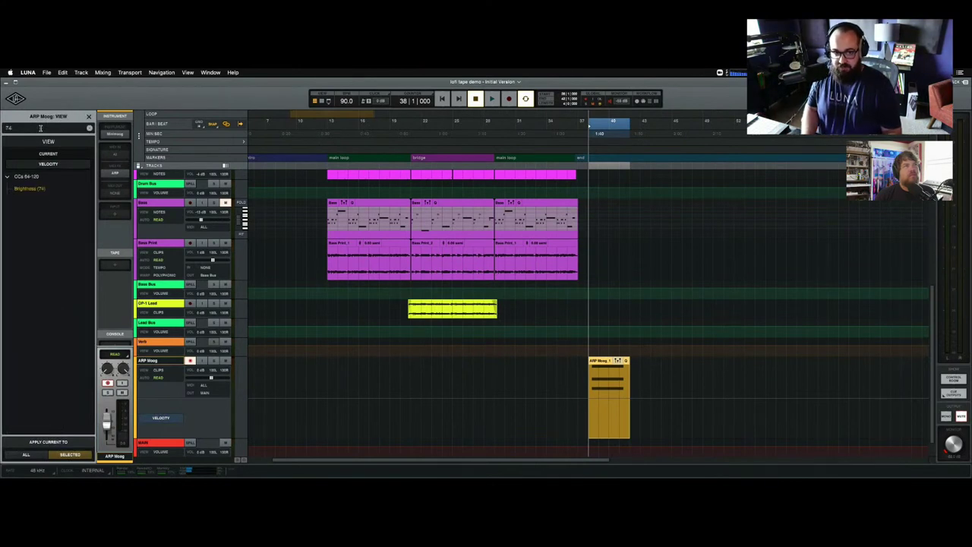
{"action": "left_click", "coordinate": [30, 189]}
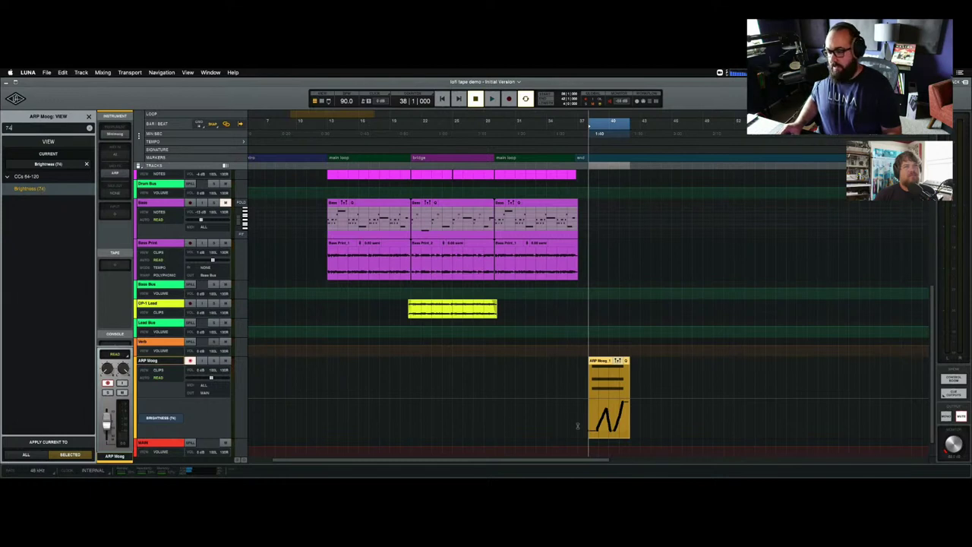
{"action": "mouse_move", "coordinate": [604, 423]}
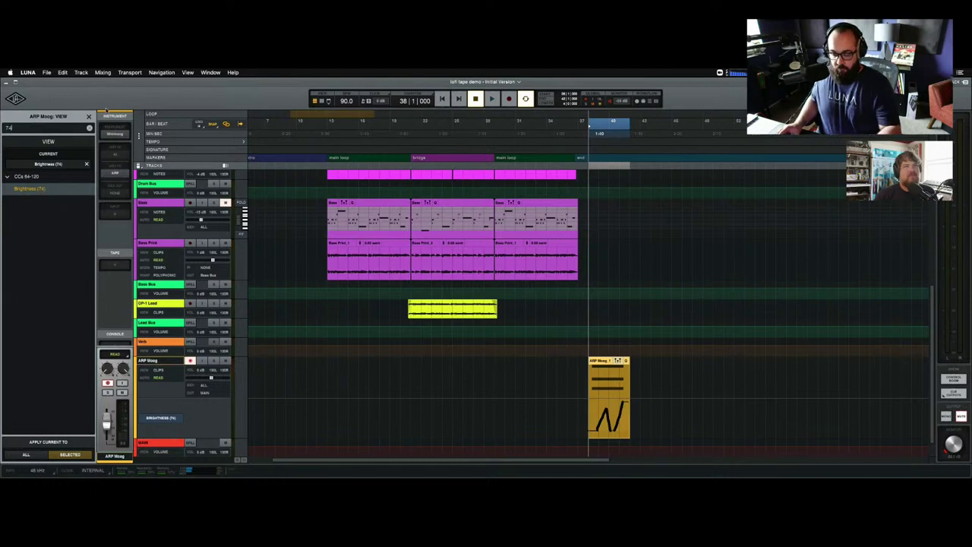
{"action": "left_click", "coordinate": [89, 116]}
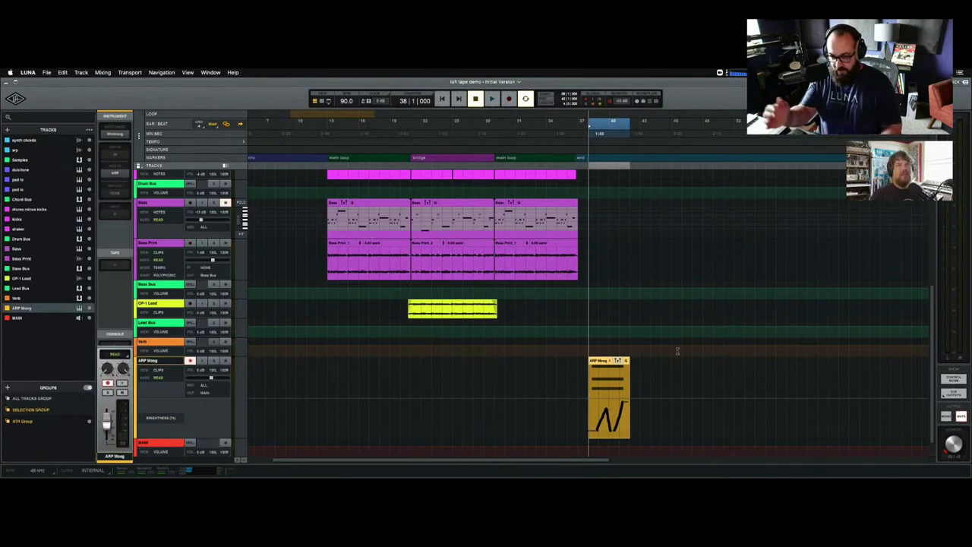
Zoom to the ARP Moog clip and raise its whole Brightness (74) curve.
{"action": "key", "text": "z"}
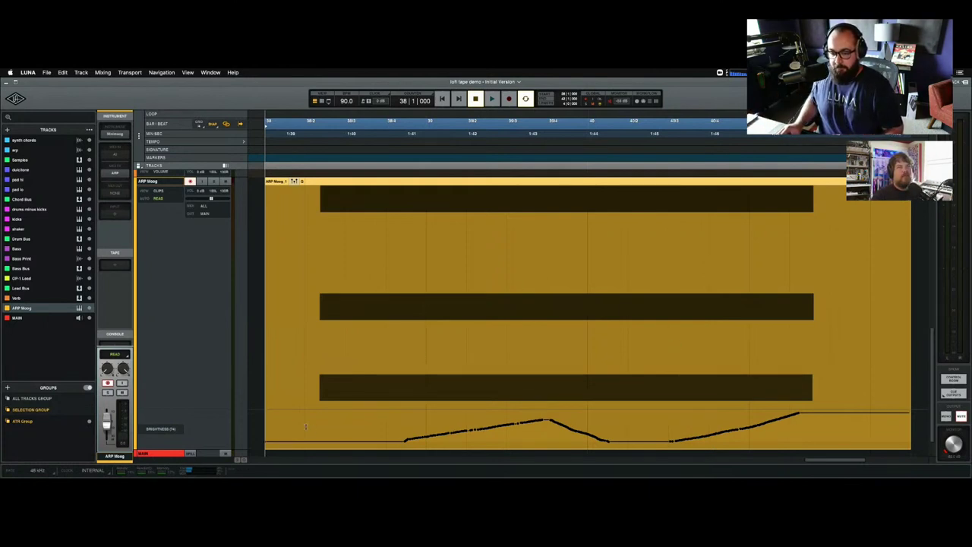
{"action": "left_click", "coordinate": [265, 427]}
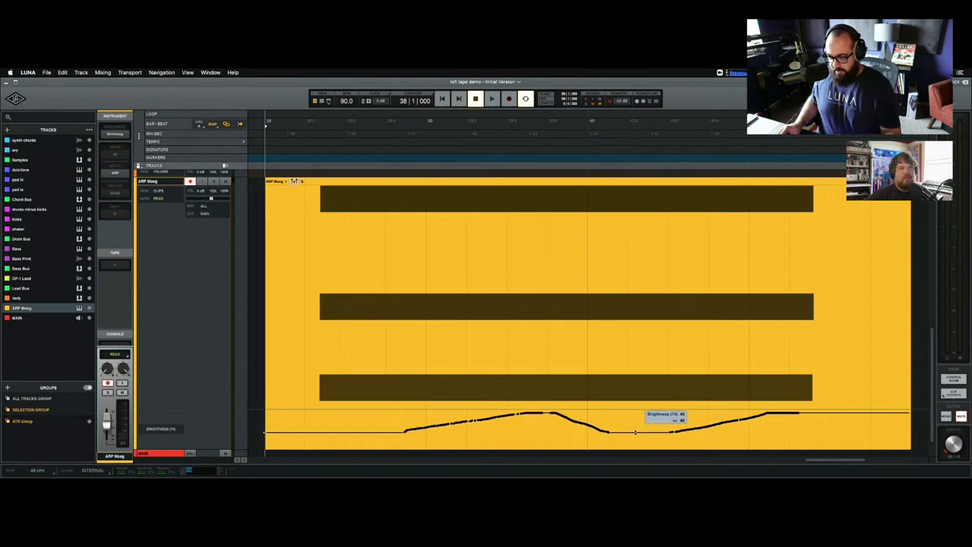
{"action": "left_click", "coordinate": [634, 440]}
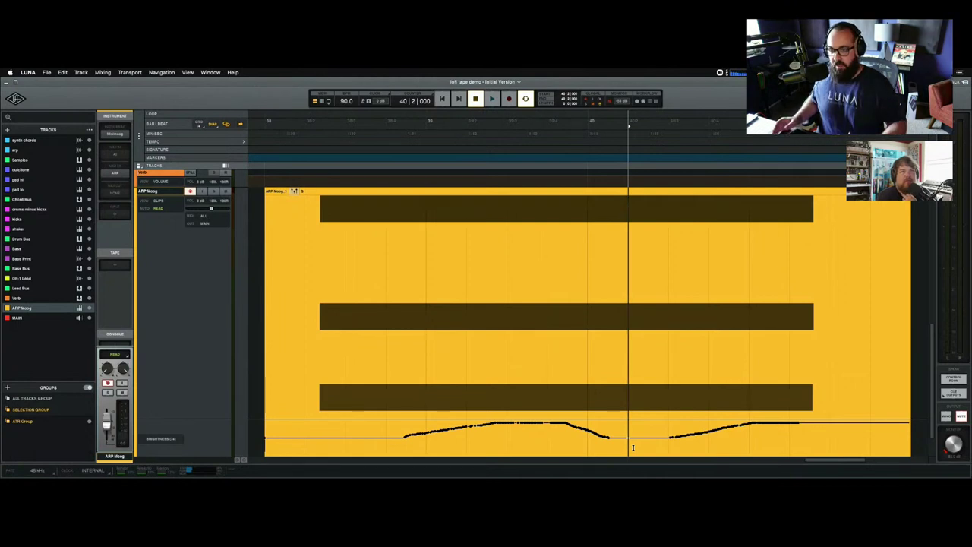
Draw stepped Brightness (74) values from about beat 40|2, and redraw that stretch as a smooth freehand wave.
{"action": "mouse_move", "coordinate": [624, 436]}
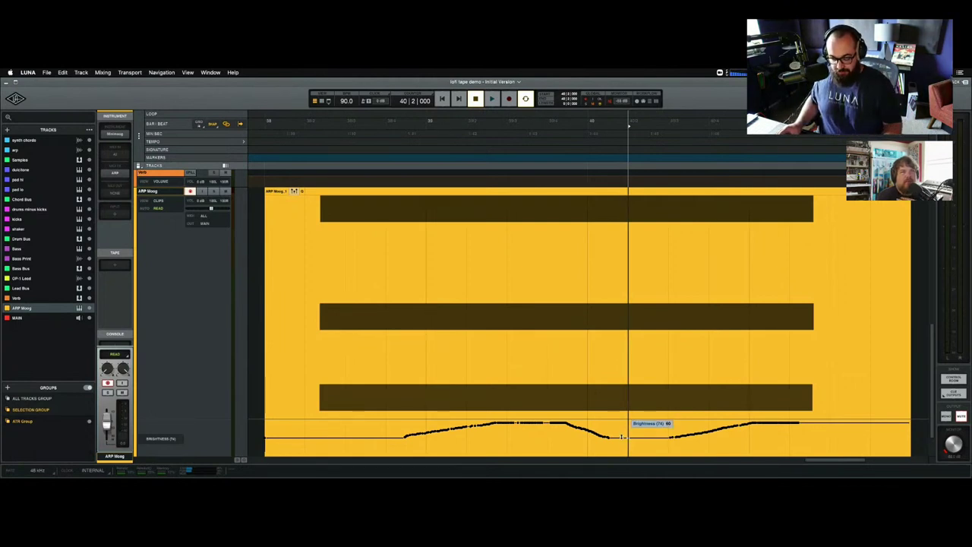
{"action": "mouse_move", "coordinate": [624, 436]}
{"action": "left_mouse_down"}
{"action": "mouse_move", "coordinate": [706, 445]}
{"action": "mouse_move", "coordinate": [751, 422]}
{"action": "mouse_move", "coordinate": [711, 435]}
{"action": "left_mouse_up"}
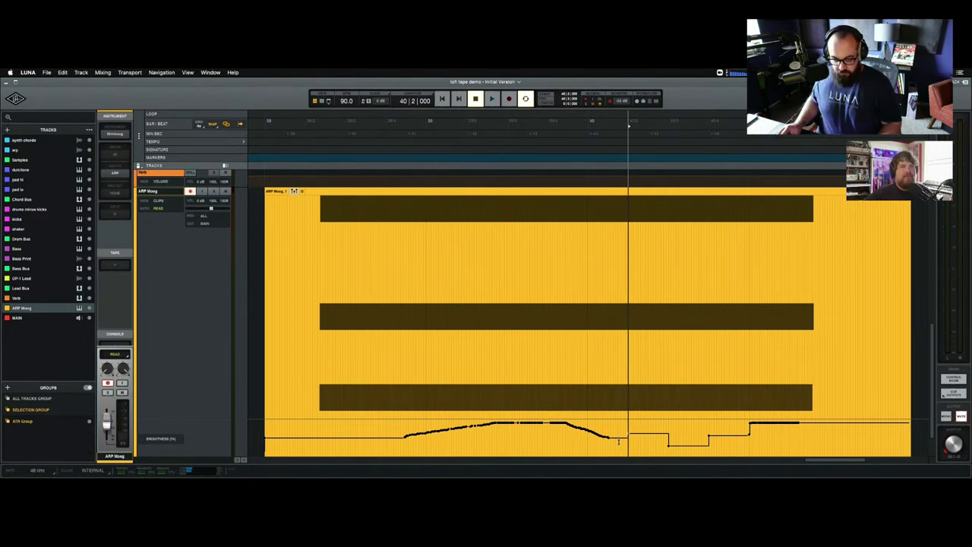
{"action": "mouse_move", "coordinate": [619, 438]}
{"action": "mouse_move", "coordinate": [619, 438]}
{"action": "left_mouse_down"}
{"action": "mouse_move", "coordinate": [659, 427]}
{"action": "mouse_move", "coordinate": [717, 439]}
{"action": "mouse_move", "coordinate": [749, 433]}
{"action": "left_mouse_up"}
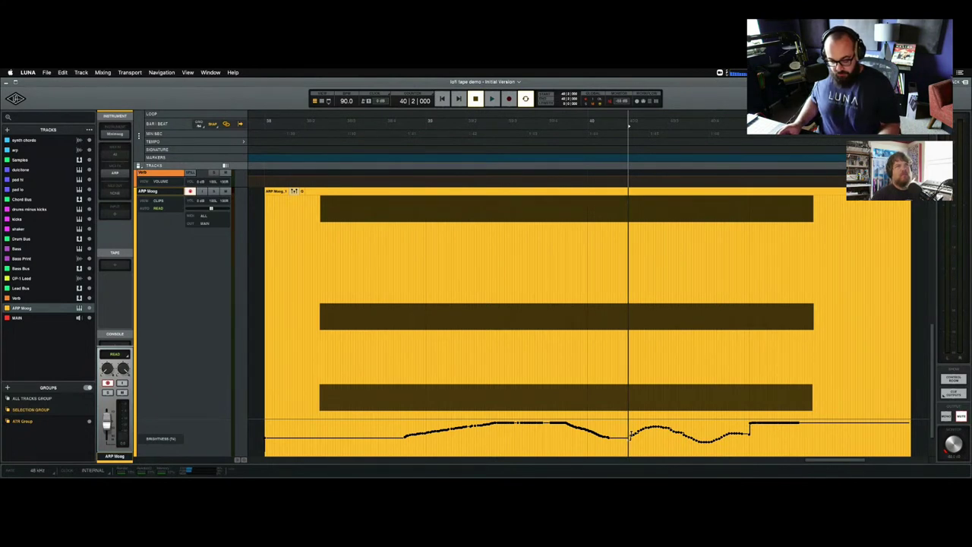
{"action": "left_click", "coordinate": [627, 426]}
{"action": "mouse_move", "coordinate": [628, 424]}
{"action": "left_mouse_down"}
{"action": "mouse_move", "coordinate": [703, 439]}
{"action": "mouse_move", "coordinate": [775, 422]}
{"action": "mouse_move", "coordinate": [800, 434]}
{"action": "left_mouse_up"}
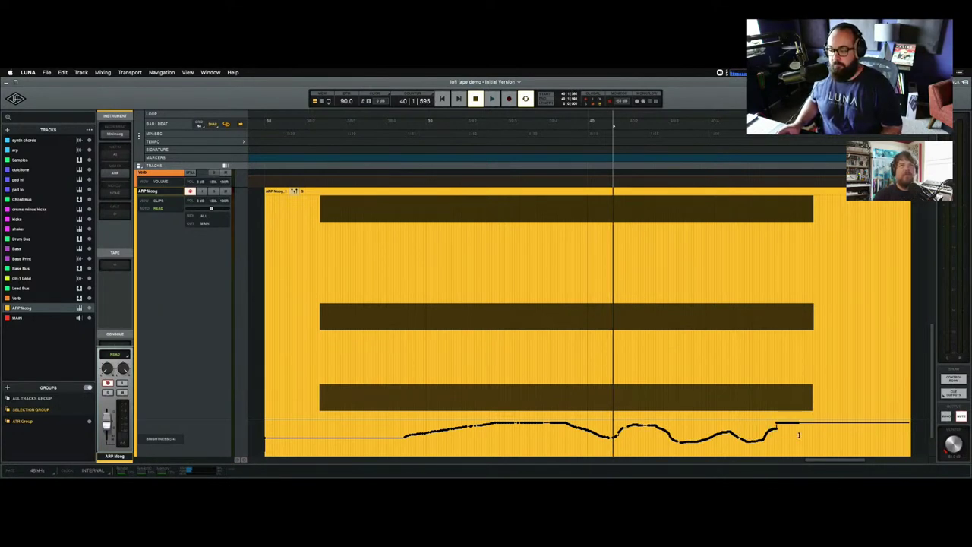
Move the whole ARP Moog clip with its Brightness data slightly earlier to start at 37|4|900.
{"action": "left_click", "coordinate": [498, 192]}
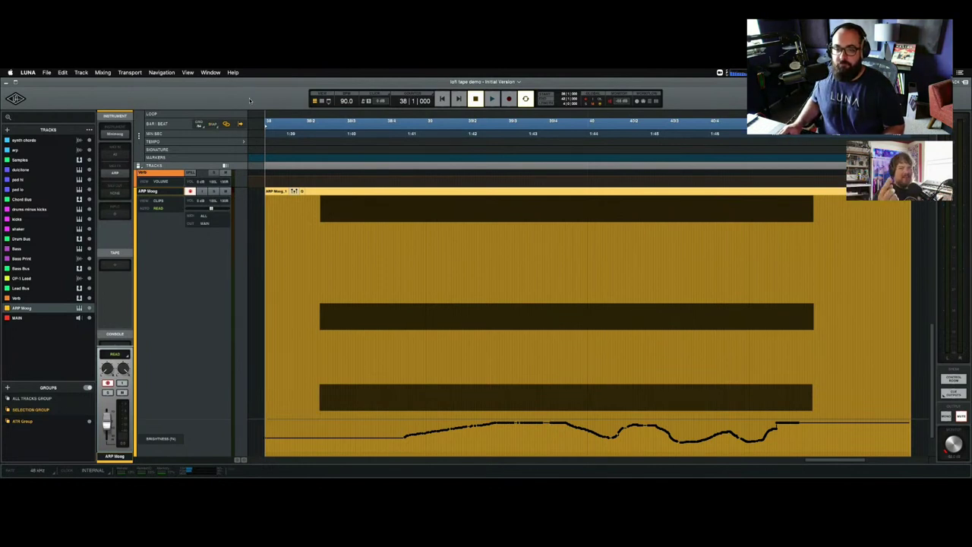
{"action": "mouse_move", "coordinate": [369, 192]}
{"action": "left_mouse_down"}
{"action": "mouse_move", "coordinate": [360, 192]}
{"action": "mouse_move", "coordinate": [406, 191]}
{"action": "mouse_move", "coordinate": [365, 194]}
{"action": "left_mouse_up"}
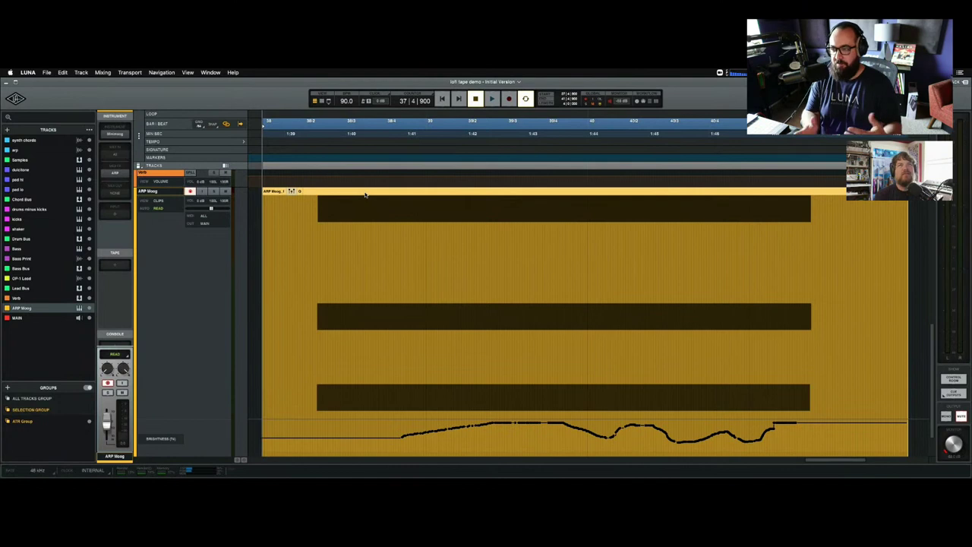
Move the ARP Moog clip to start at 38|1|000 and select the Brightness (74) data across its whole length.
{"action": "left_click_drag", "start_coordinate": [343, 190], "coordinate": [346, 191]}
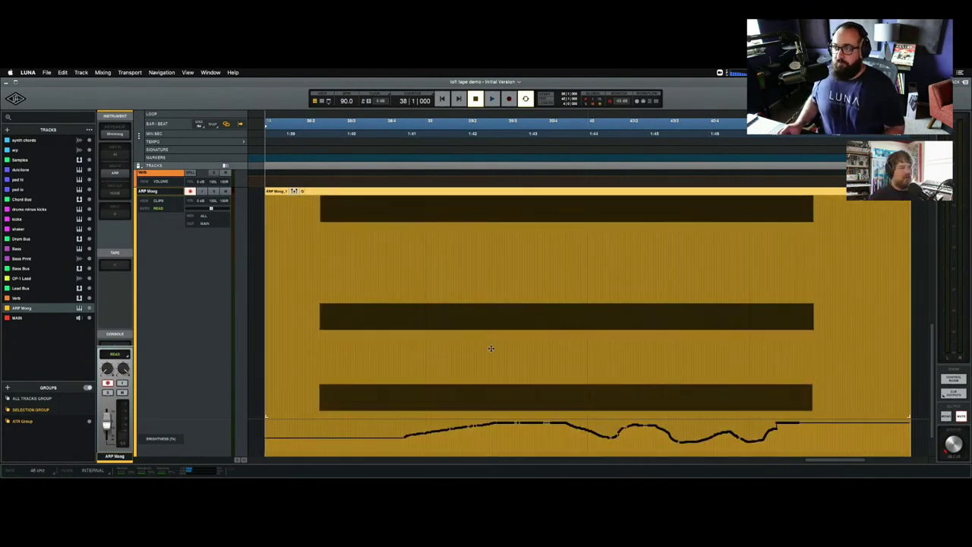
{"action": "left_click", "coordinate": [161, 439]}
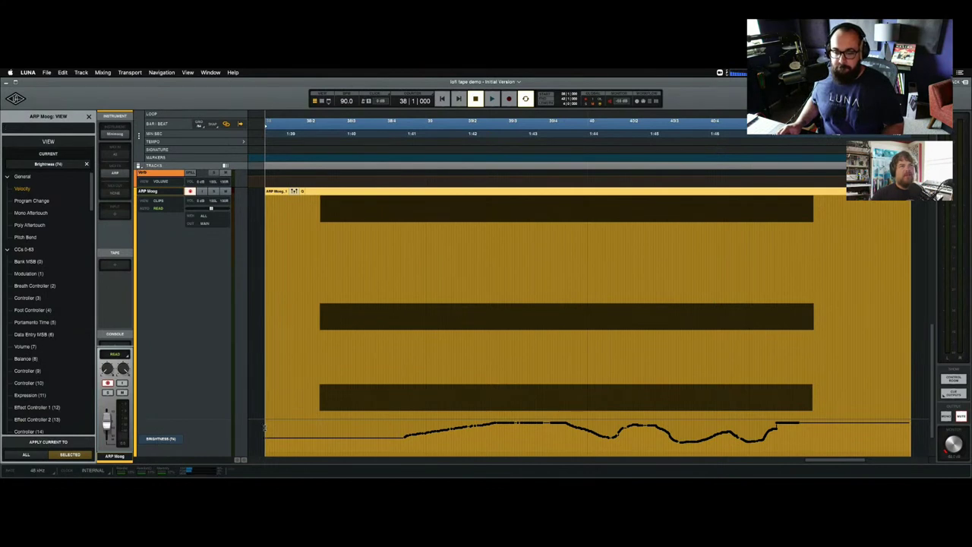
{"action": "left_click_drag", "start_coordinate": [266, 427], "coordinate": [911, 431]}
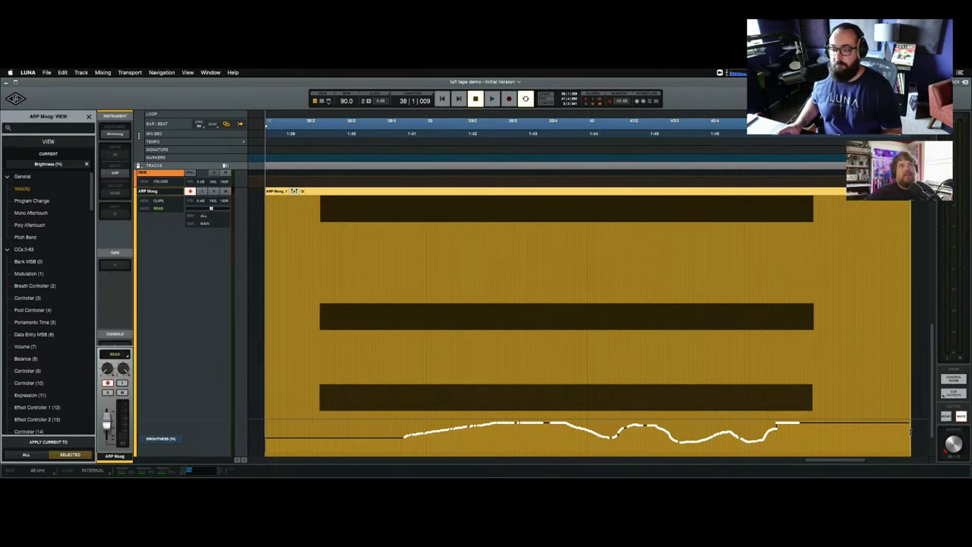
{"action": "key", "text": "z"}
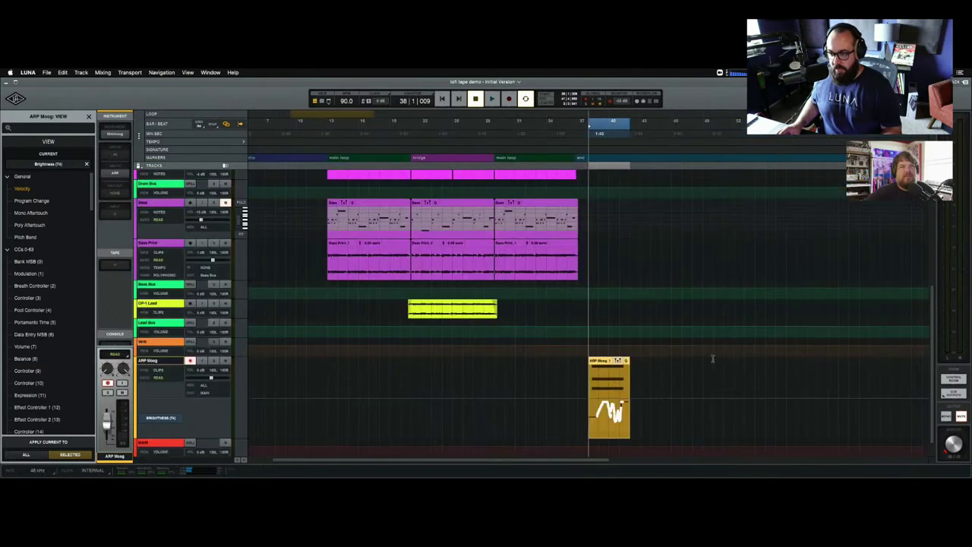
Duplicate the ARP Moog clip with its Brightness data directly after itself, and undo the duplication.
{"action": "left_click", "coordinate": [602, 361]}
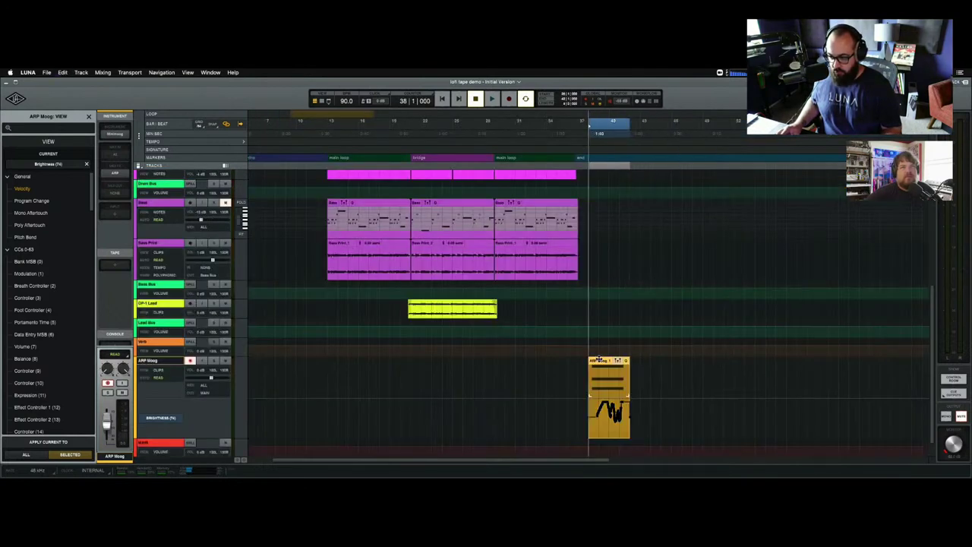
{"action": "key", "text": "super+d"}
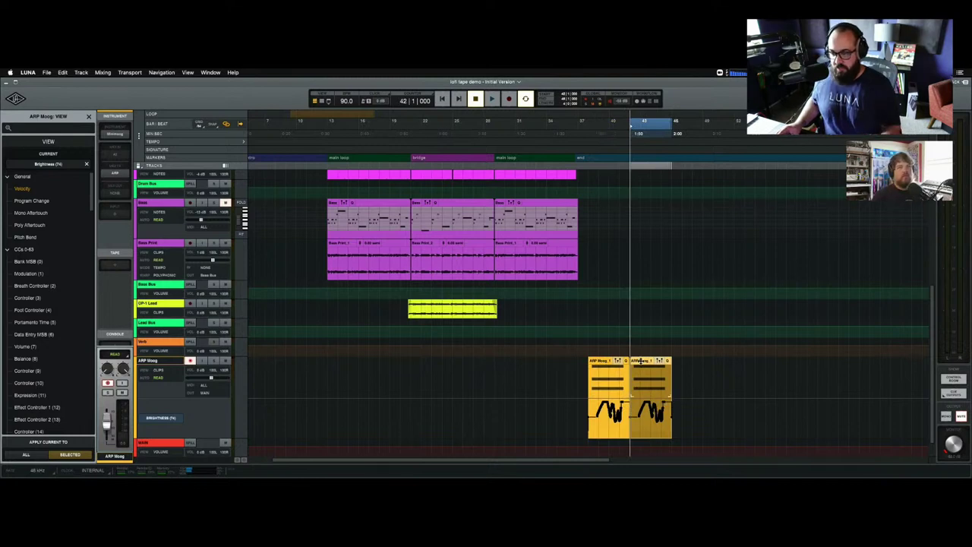
{"action": "key", "text": "super+z"}
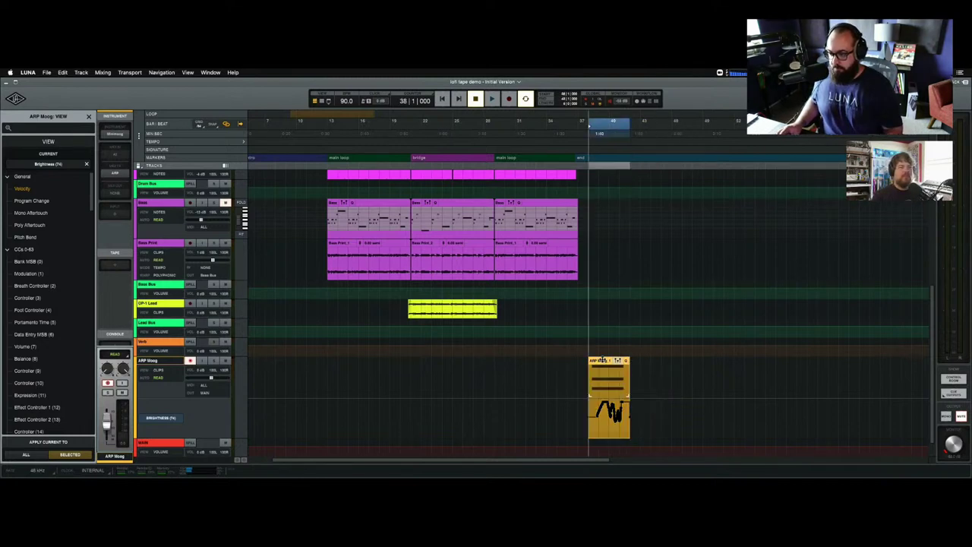
Clear the drawn Brightness (74) curve from the ARP Moog clip while keeping its notes.
{"action": "left_click", "coordinate": [602, 360]}
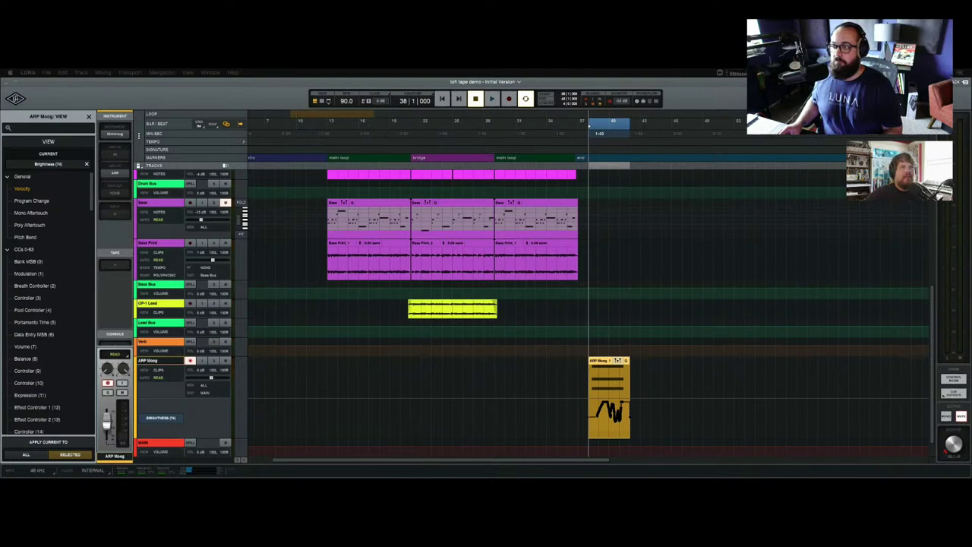
{"action": "left_click", "coordinate": [603, 360]}
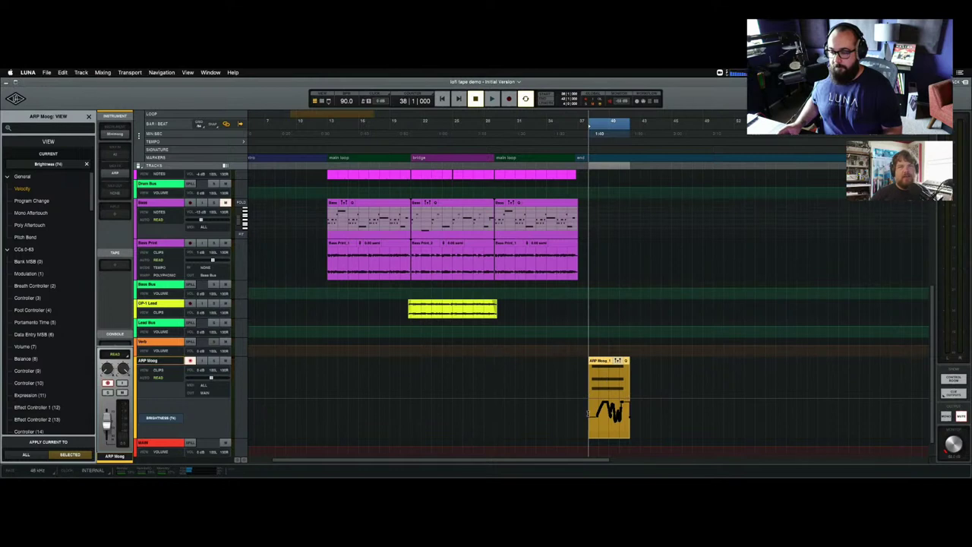
{"action": "left_click_drag", "start_coordinate": [630, 421], "coordinate": [632, 422]}
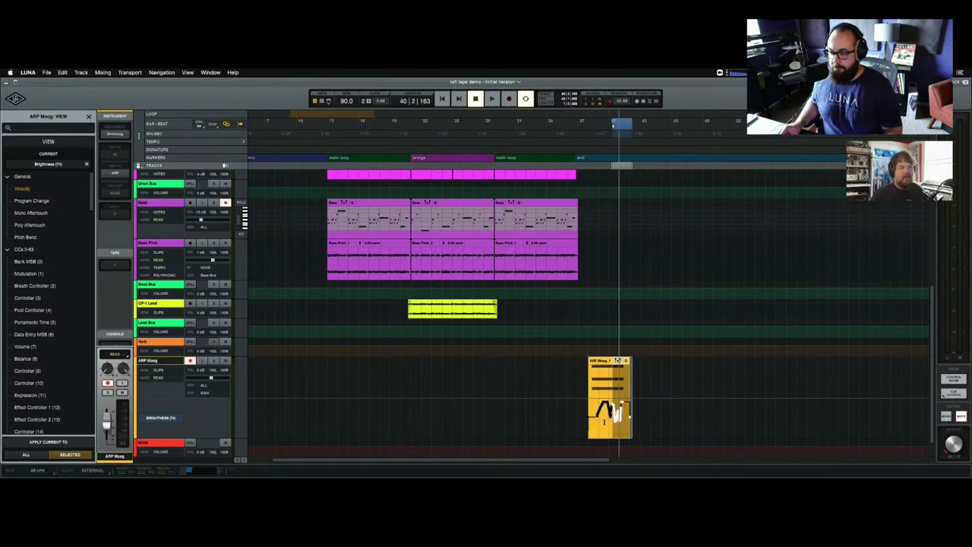
{"action": "key", "text": "super+z"}
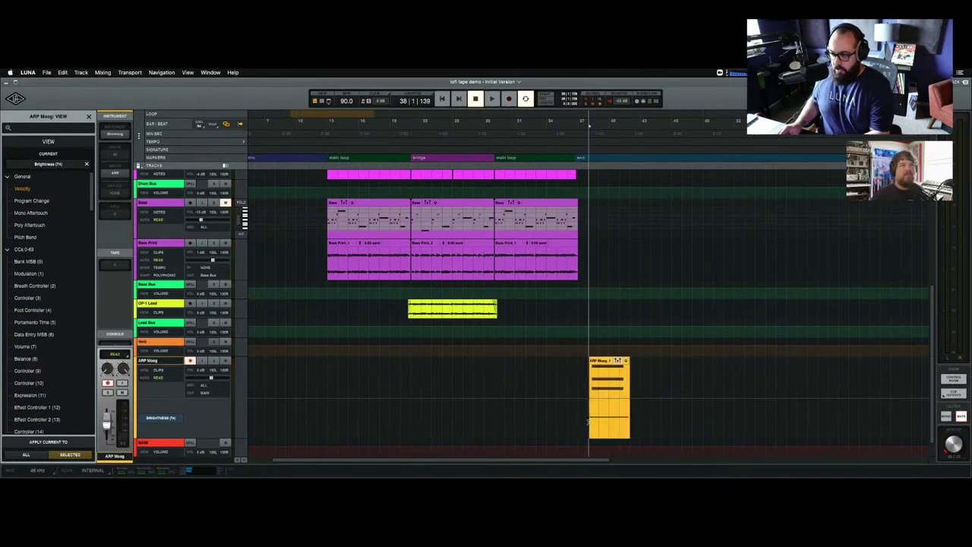
Set the ARP Moog controller lane to Program Change, and open and dismiss the program change settings at 38|3|315.
{"action": "left_click", "coordinate": [158, 418]}
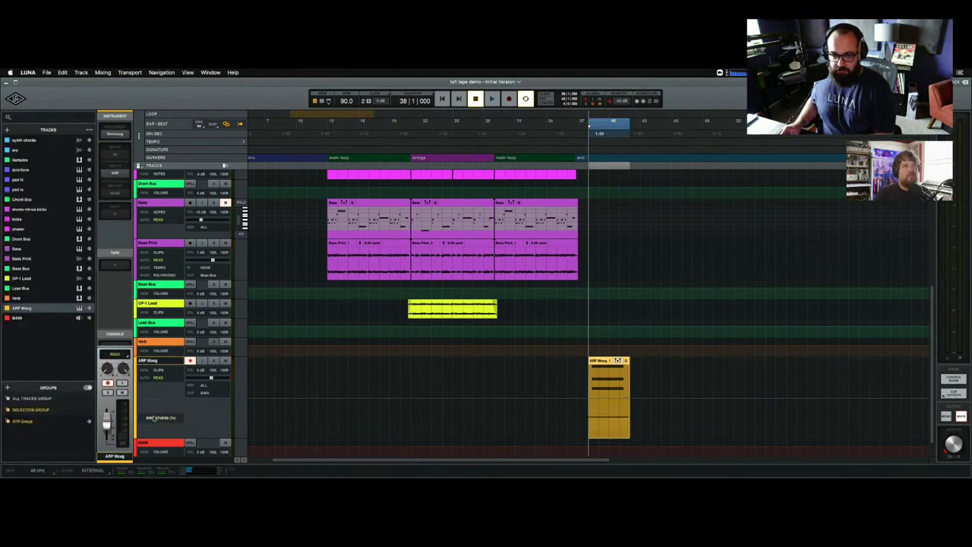
{"action": "left_click", "coordinate": [160, 418]}
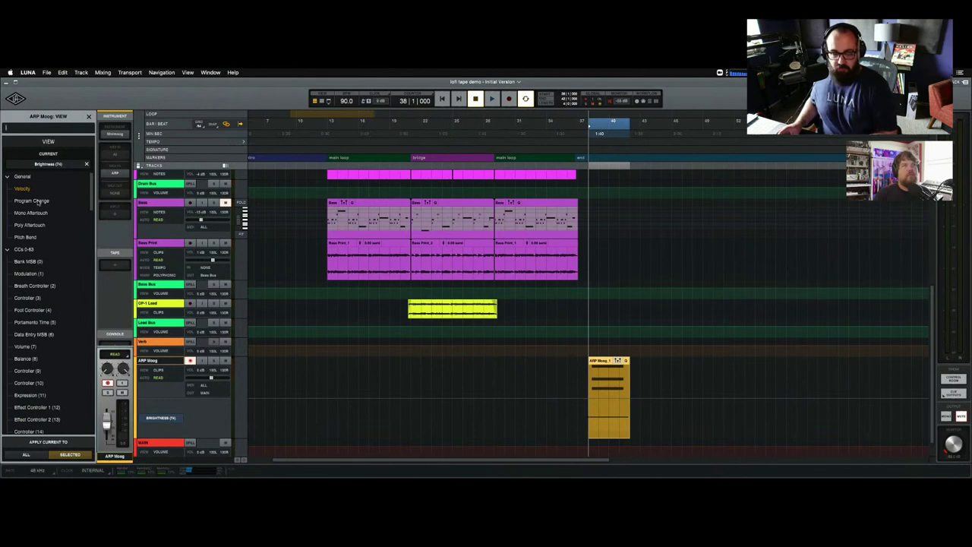
{"action": "left_click", "coordinate": [38, 201]}
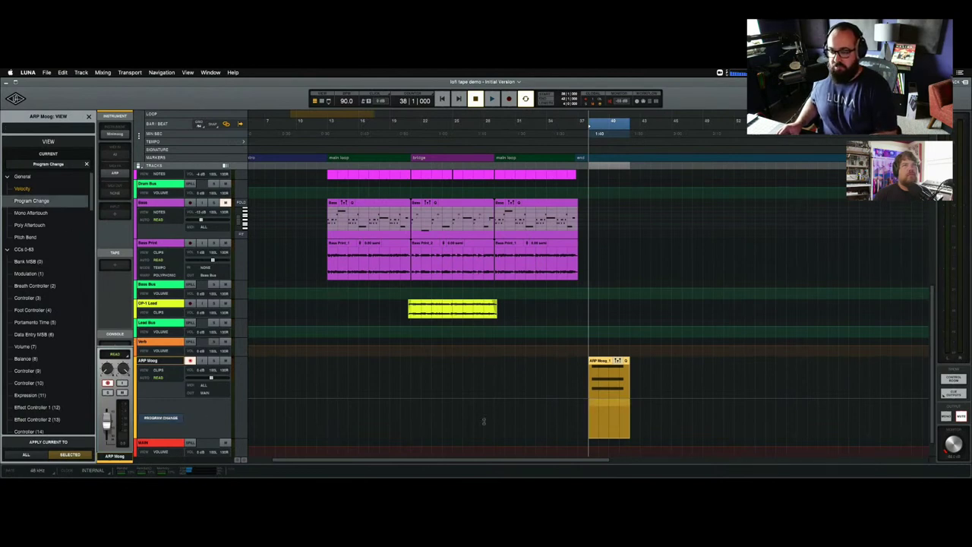
{"action": "left_click", "coordinate": [593, 403]}
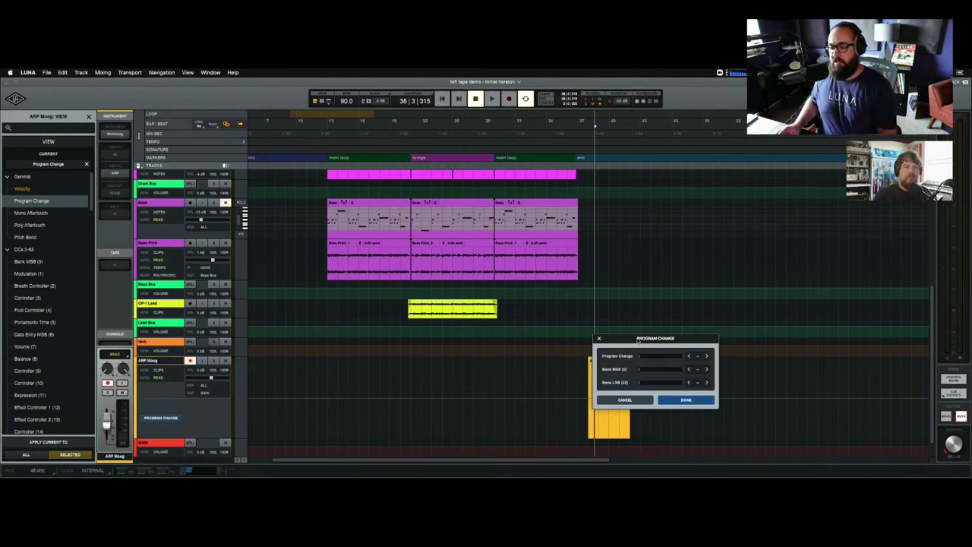
{"action": "left_click", "coordinate": [598, 340]}
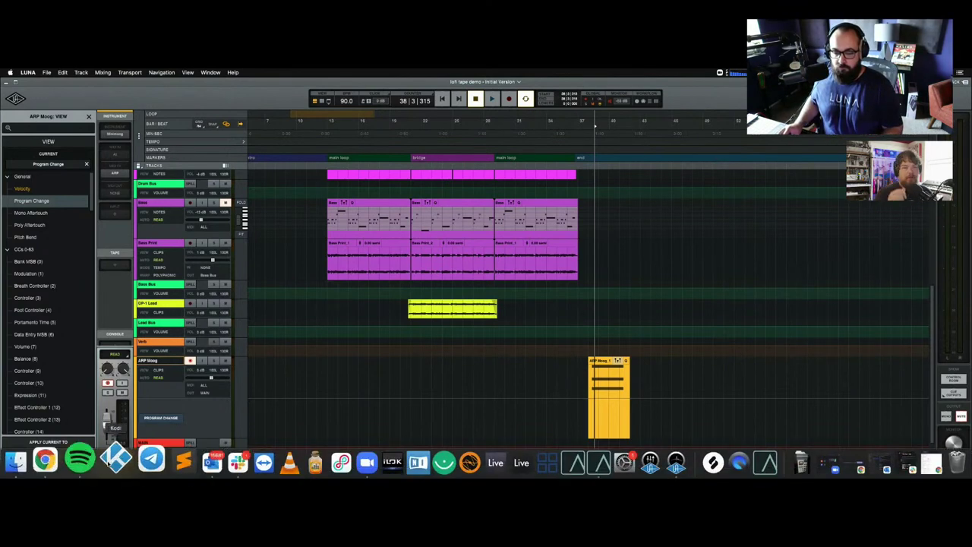
Switch to Chrome to view the Moog Minimoog support page's MIDI CC table, and return to LUNA.
{"action": "right_click", "coordinate": [61, 459]}
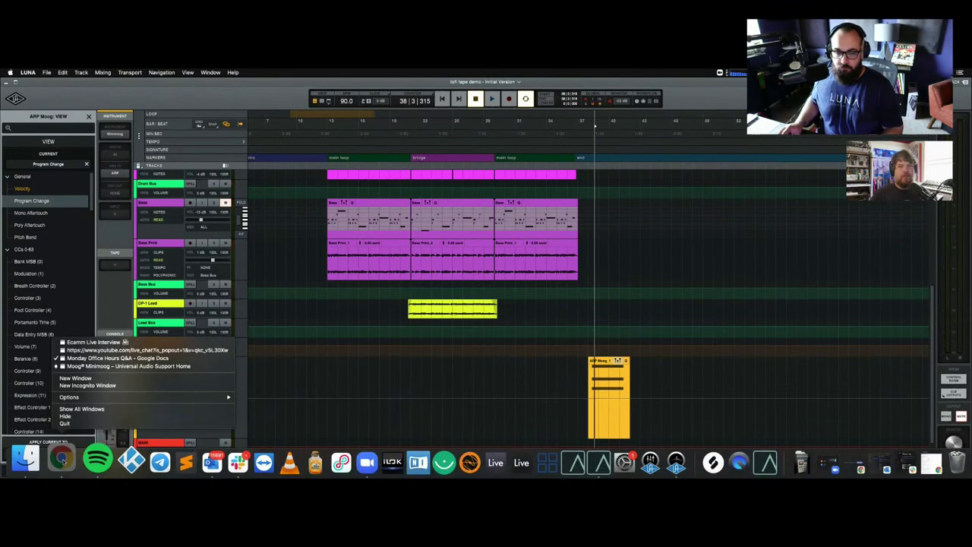
{"action": "left_click", "coordinate": [101, 366]}
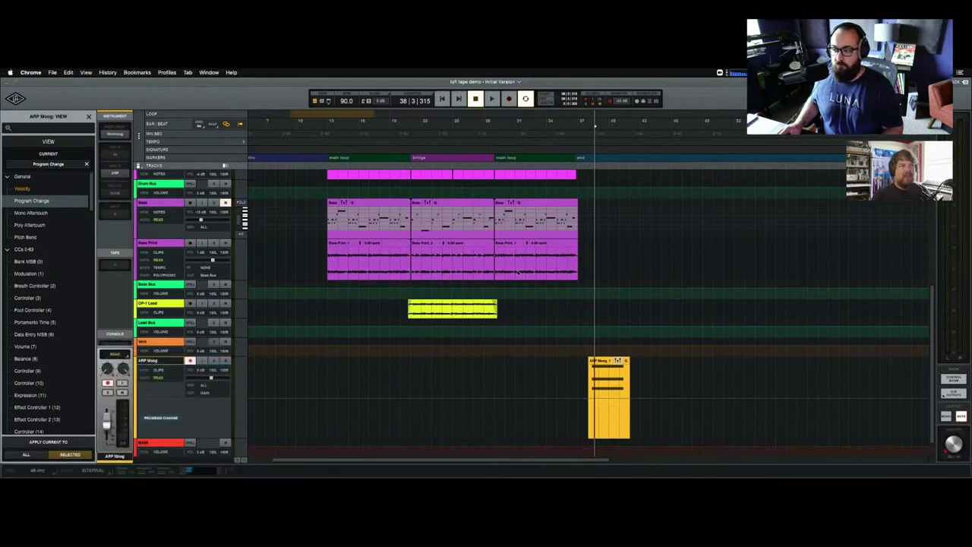
{"action": "left_click", "coordinate": [448, 100]}
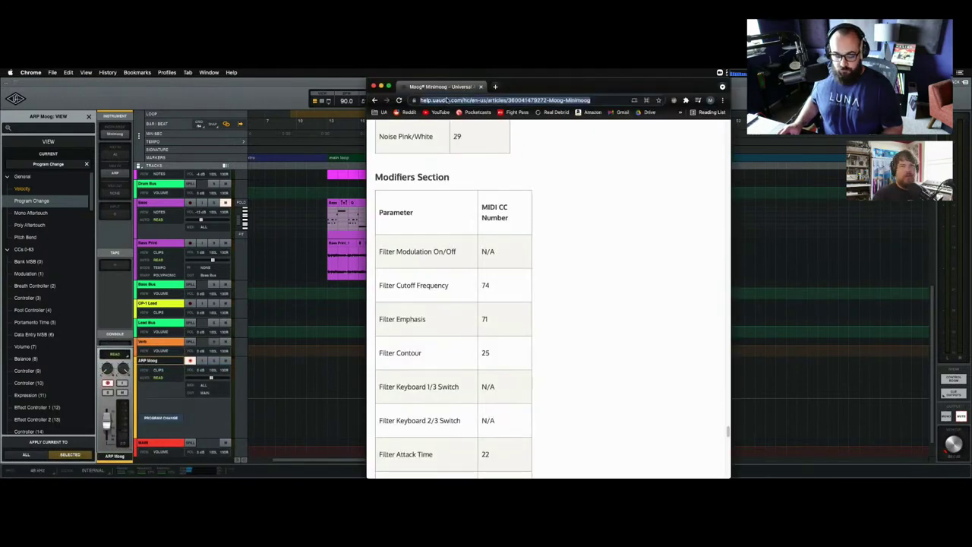
{"action": "key", "text": "super+Tab"}
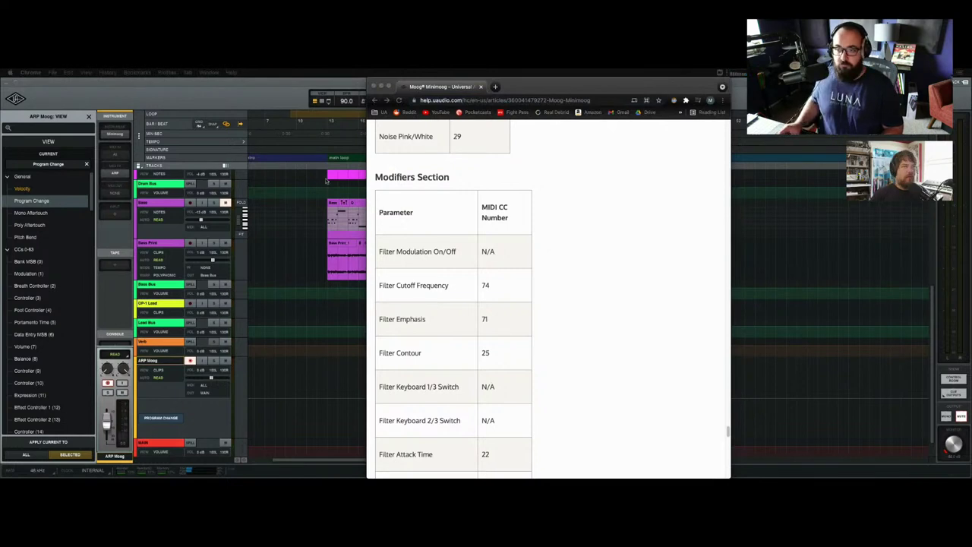
{"action": "left_click", "coordinate": [382, 86]}
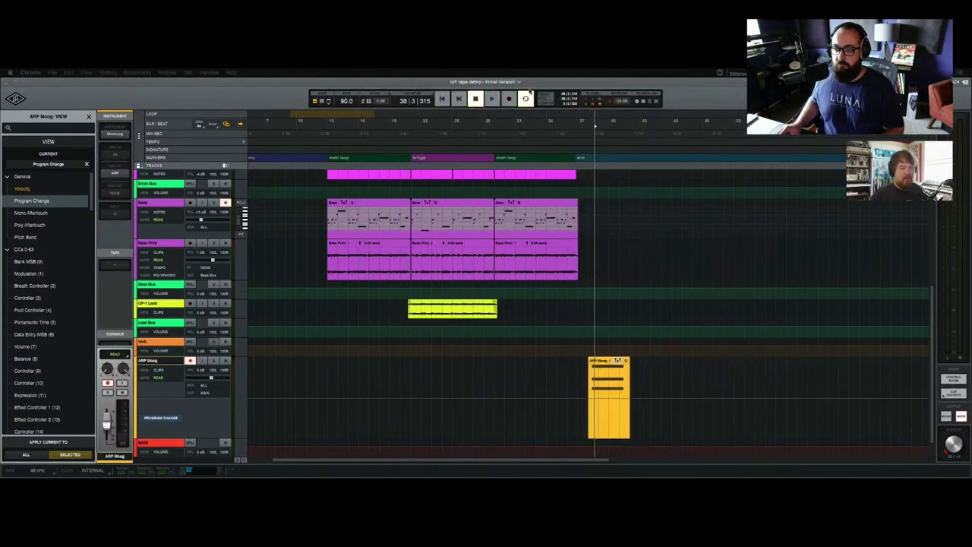
{"action": "left_click", "coordinate": [692, 92]}
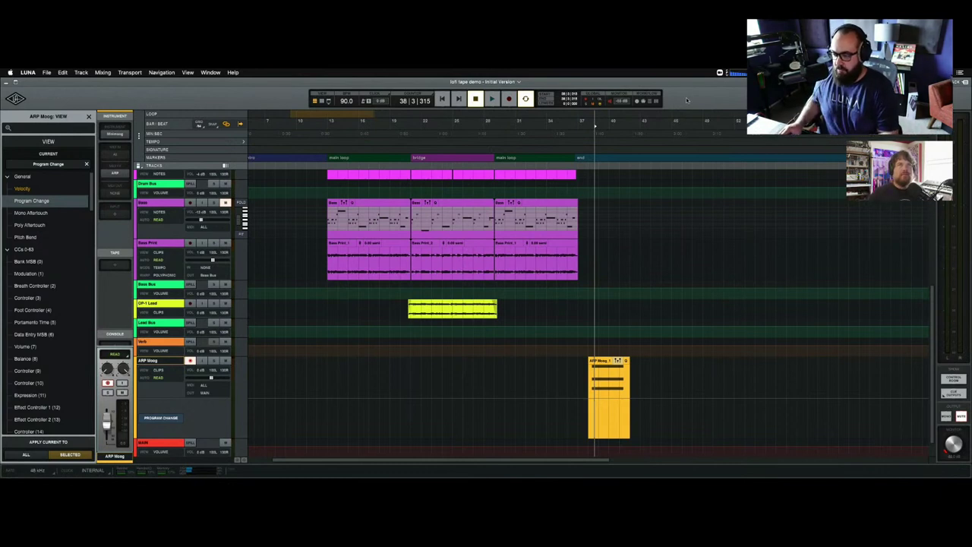
Select the whole ARP Moog clip.
{"action": "left_click", "coordinate": [600, 360]}
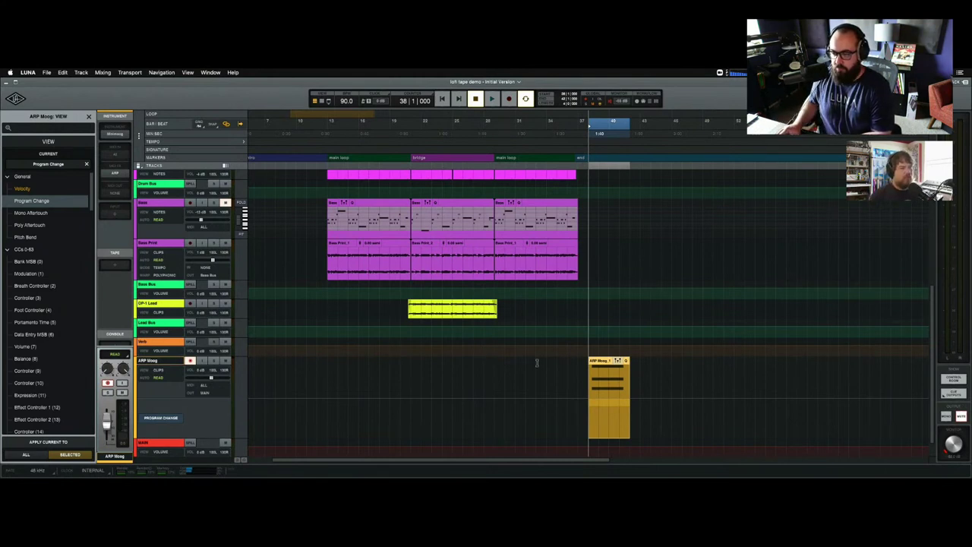
{"action": "scroll", "coordinate": [662, 382], "scroll_direction": "down", "scroll_amount": 1}
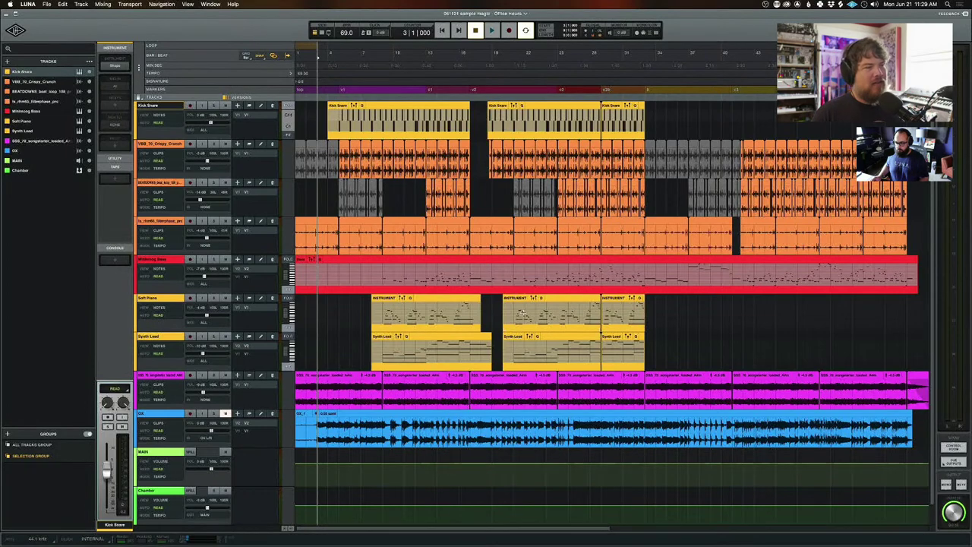
Enlarge the Minimoog Bass track to reveal its notes, and reduce it to a medium height.
{"action": "left_click", "coordinate": [398, 258]}
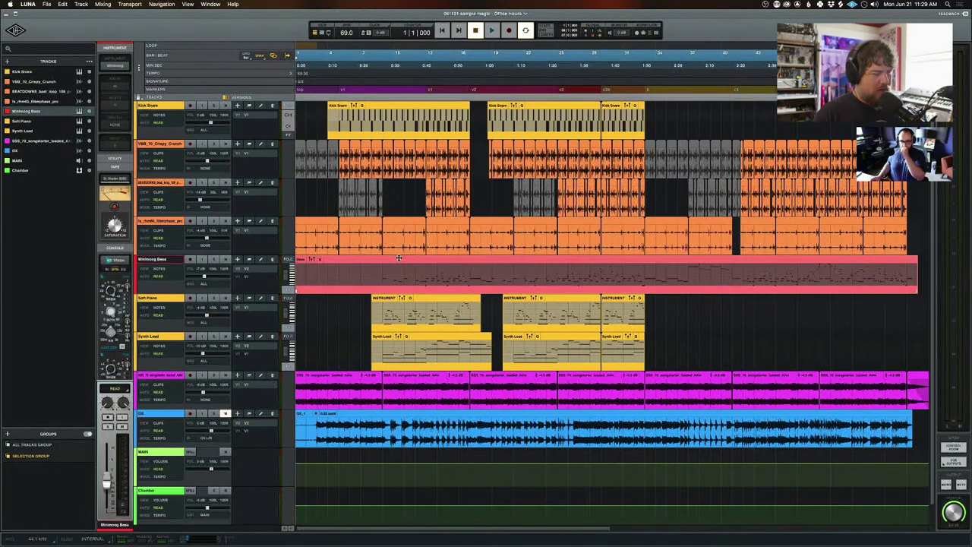
{"action": "double_click", "coordinate": [398, 258]}
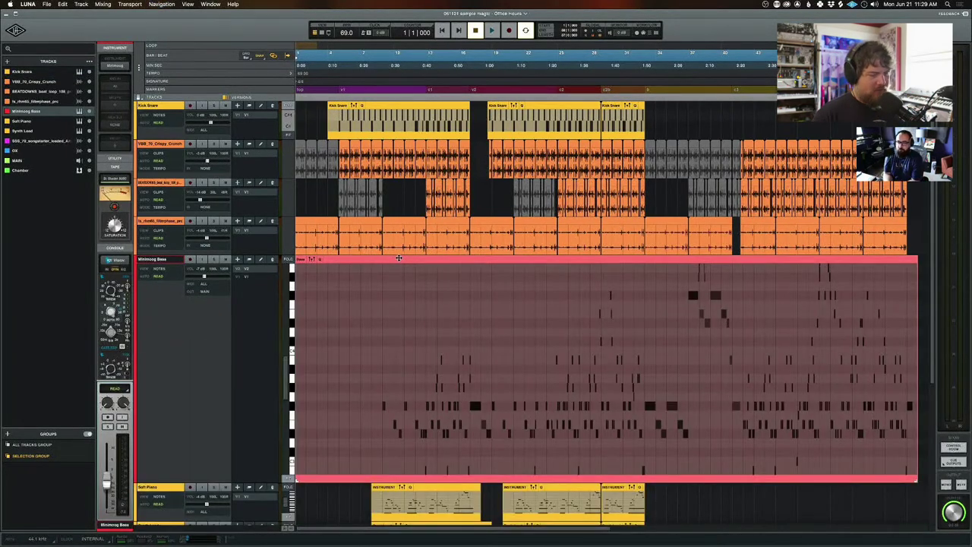
{"action": "double_click", "coordinate": [398, 258]}
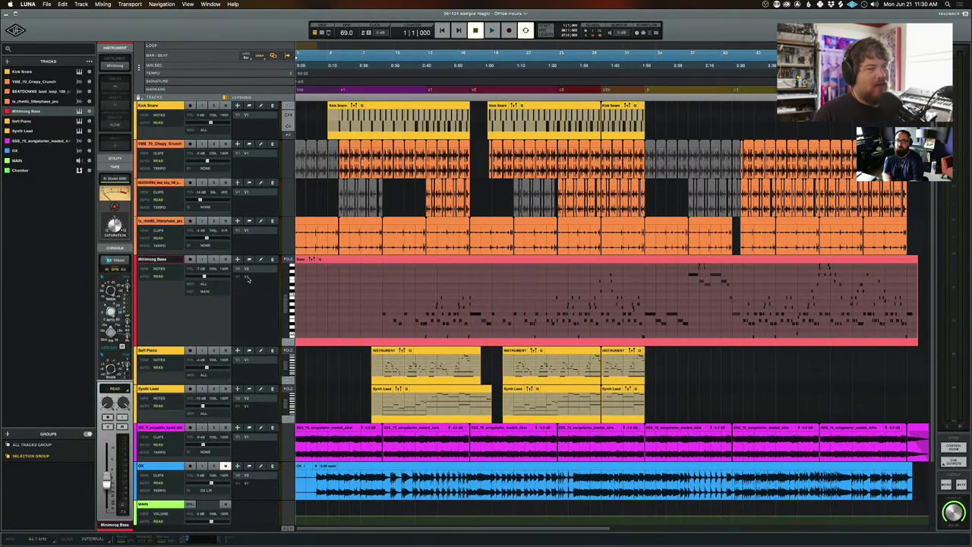
Switch the Minimoog Bass track to version V1, and create a new empty version of the track.
{"action": "left_click", "coordinate": [259, 283]}
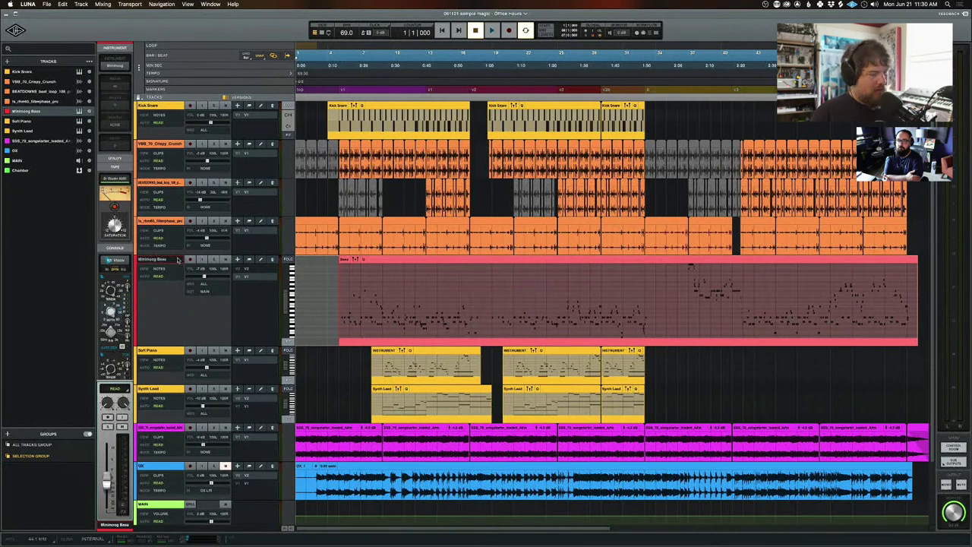
{"action": "key", "text": "Delete"}
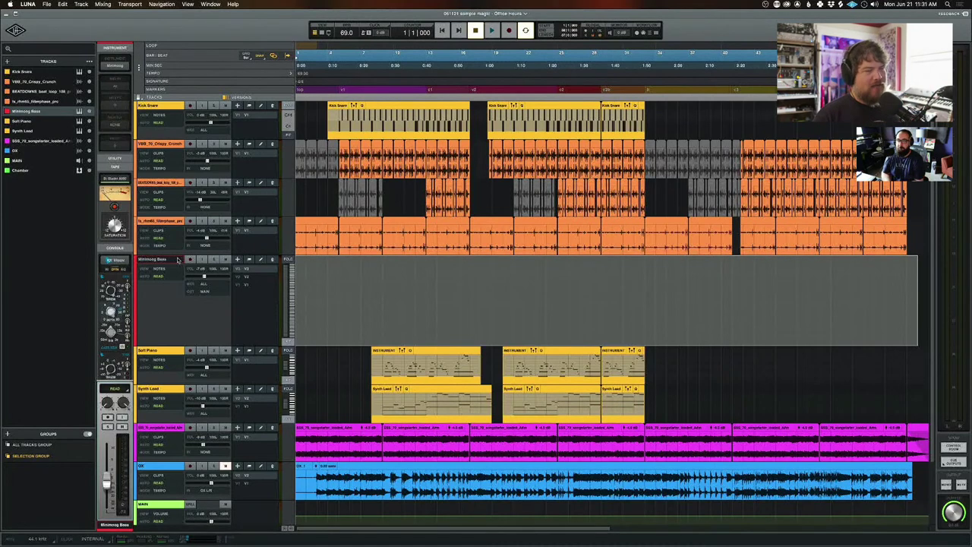
Hide and reshow the track versions column, and switch Minimoog Bass to V1 and back to V2.
{"action": "left_click", "coordinate": [224, 98]}
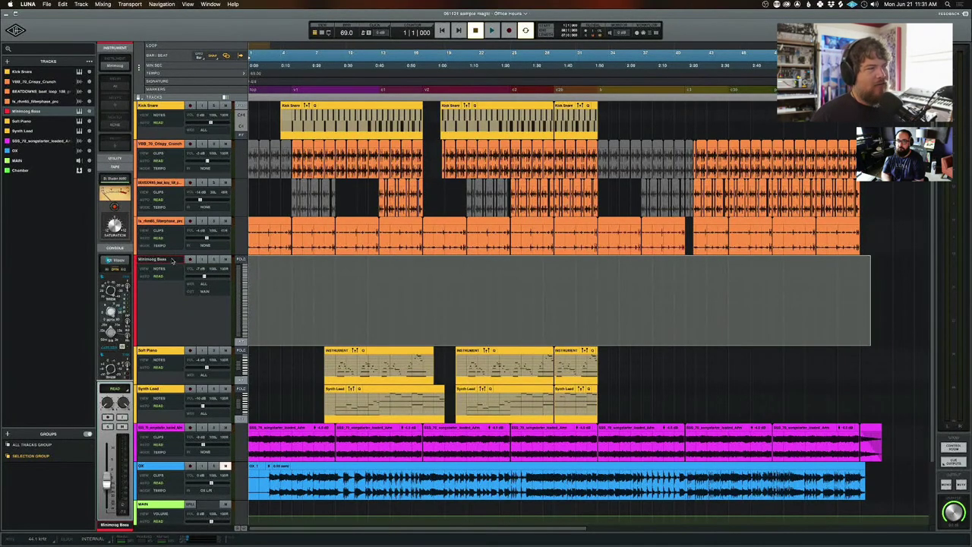
{"action": "left_click", "coordinate": [225, 98]}
{"action": "left_click", "coordinate": [255, 285]}
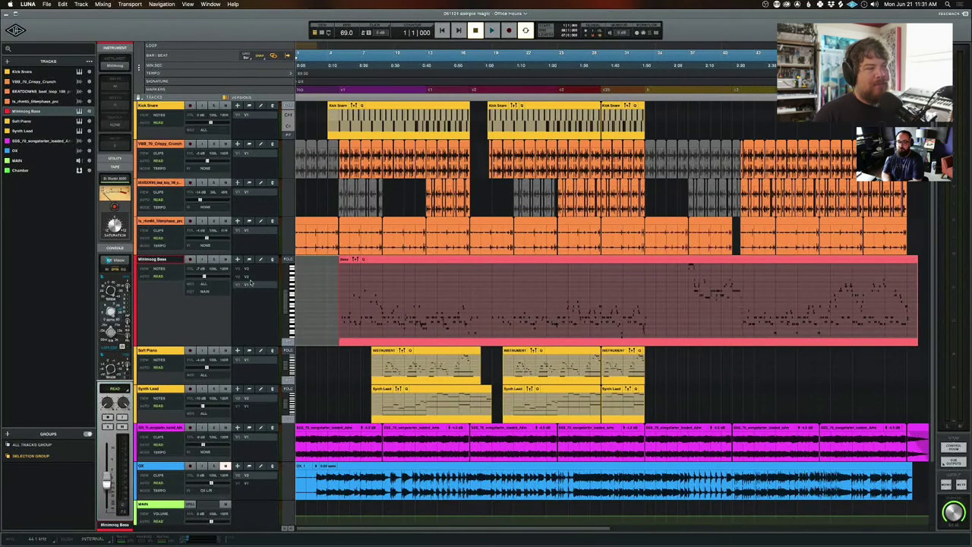
{"action": "left_click", "coordinate": [254, 278]}
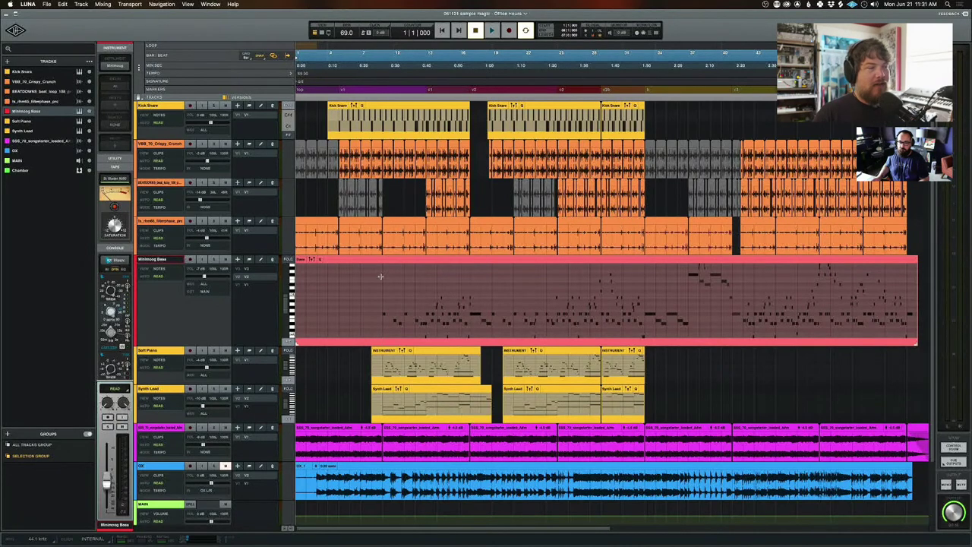
Trim the start of the Minimoog Bass clip to 8|1|000 and select its range from bar 9 to bar 19.
{"action": "key", "text": "super+equal"}
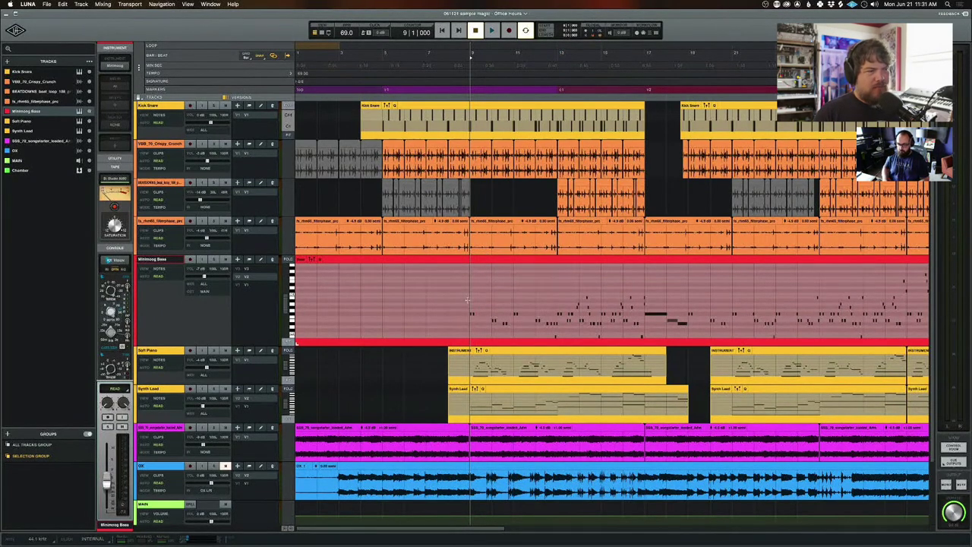
{"action": "left_click", "coordinate": [446, 347]}
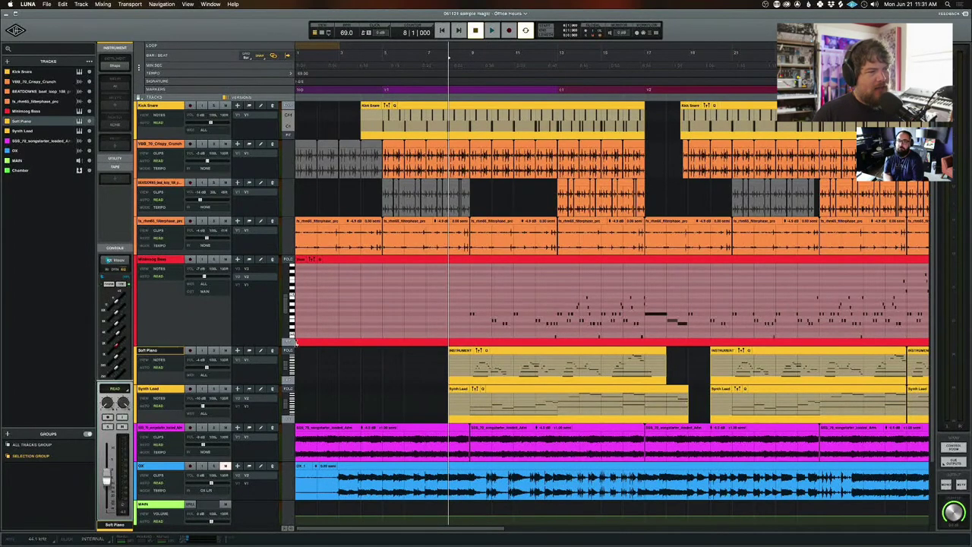
{"action": "left_click_drag", "start_coordinate": [297, 343], "coordinate": [696, 341]}
{"action": "left_click", "coordinate": [532, 342]}
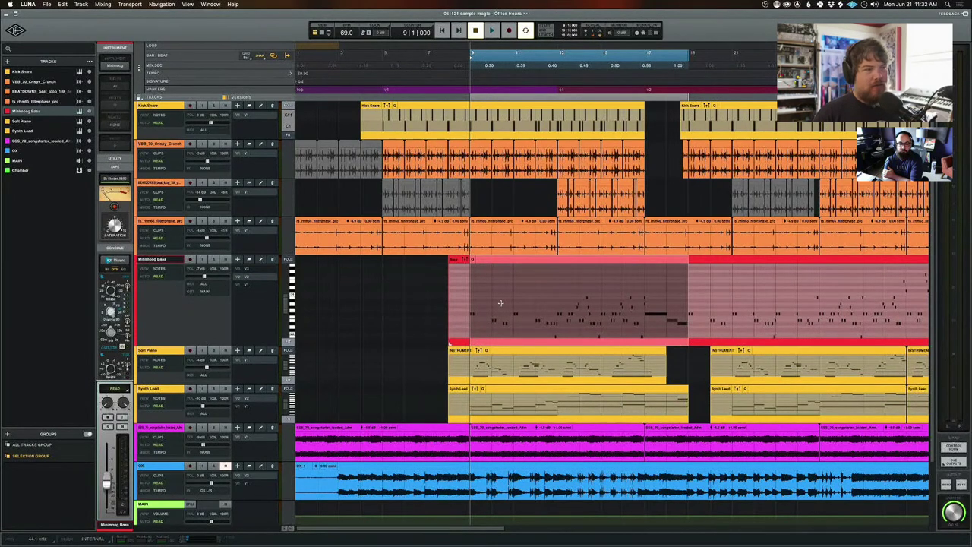
Select the whole Minimoog Bass clip, move it to 7|1|000, and return it to 8|1|000.
{"action": "left_click", "coordinate": [498, 259]}
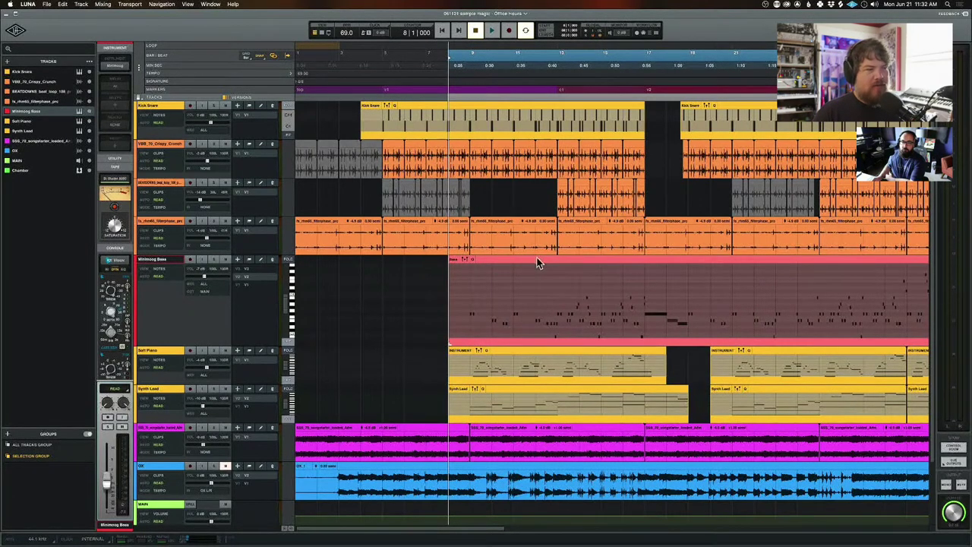
{"action": "left_click", "coordinate": [517, 258]}
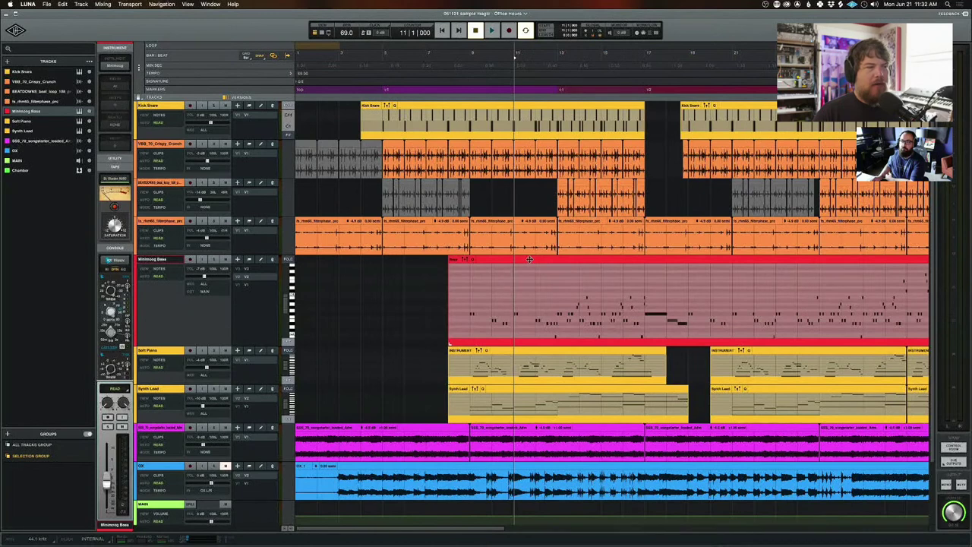
{"action": "left_click", "coordinate": [529, 259]}
{"action": "left_click", "coordinate": [529, 259]}
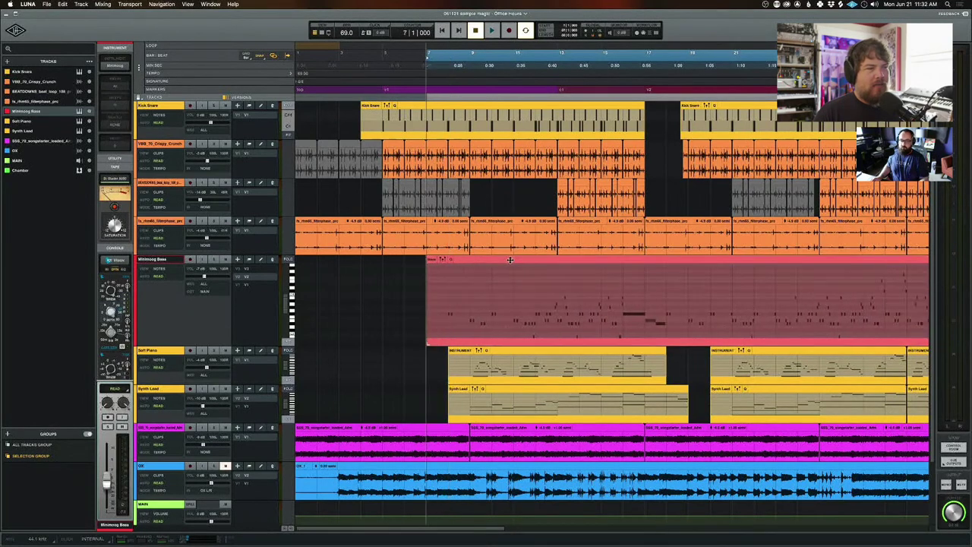
{"action": "left_click", "coordinate": [527, 262]}
{"action": "left_click", "coordinate": [525, 260]}
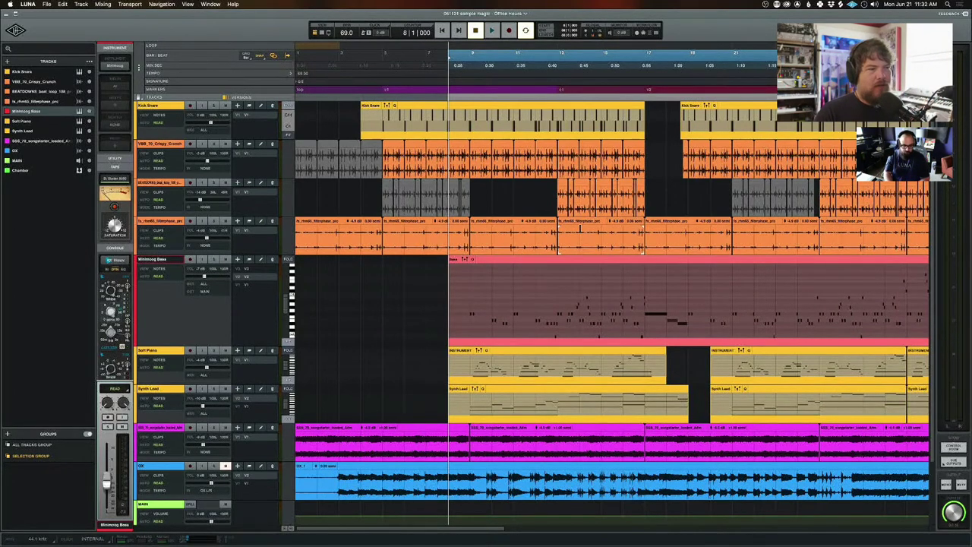
Select bars 14 to 16 on the fourth audio track, and switch the selection to the whole clip starting at bar 13.
{"action": "left_click_drag", "start_coordinate": [579, 228], "coordinate": [600, 232]}
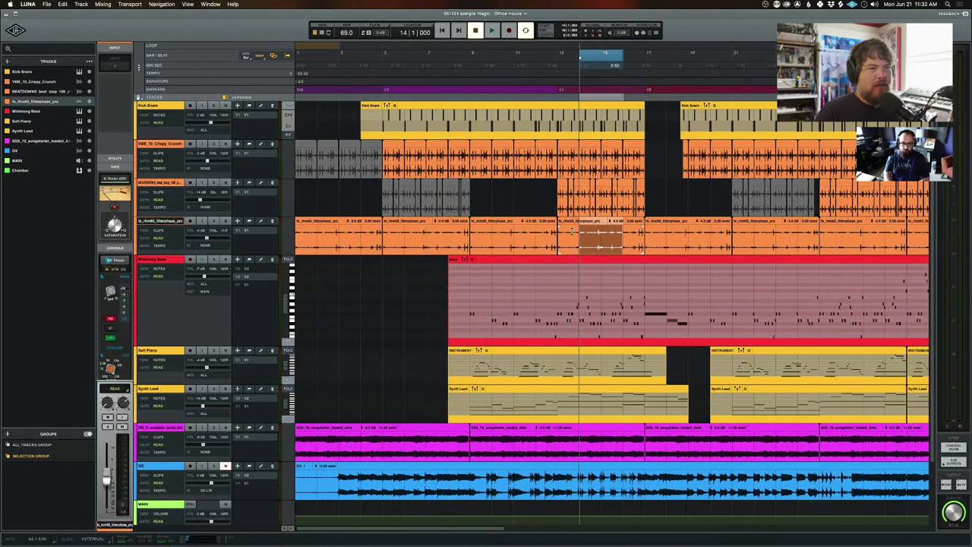
{"action": "left_click", "coordinate": [577, 222]}
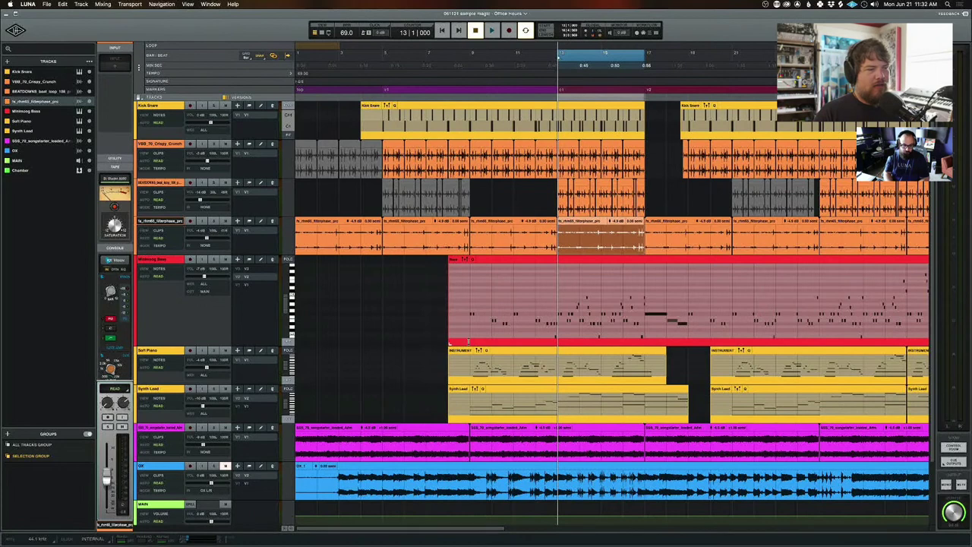
Copy bars 9 to 17 of the Minimoog Bass clip from version V2 into the empty version V3.
{"action": "left_click_drag", "start_coordinate": [469, 341], "coordinate": [644, 335]}
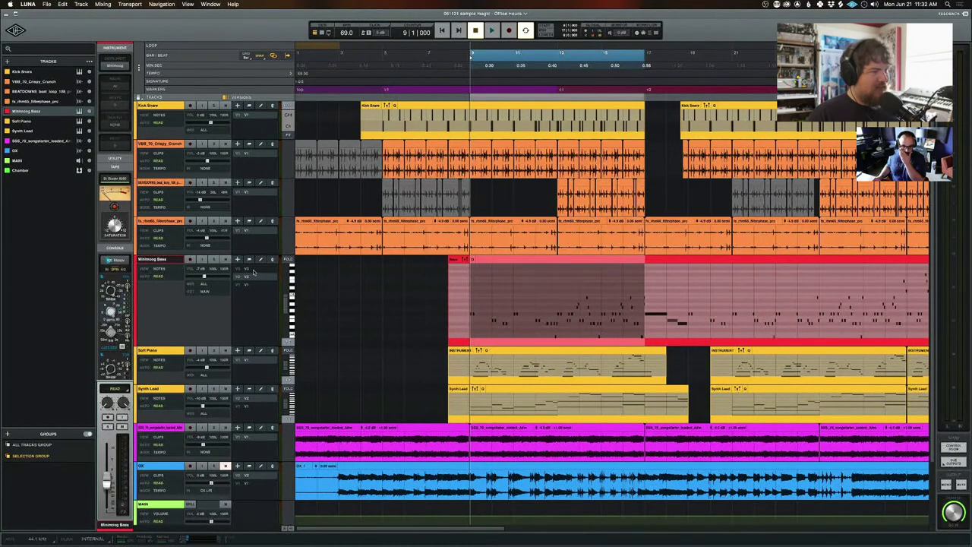
{"action": "key", "text": "Delete"}
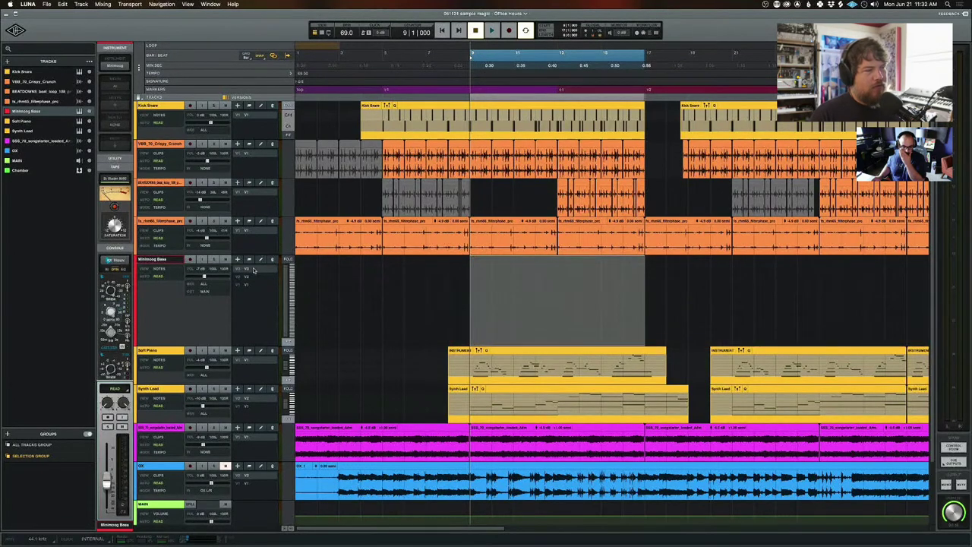
{"action": "key", "text": "super+z"}
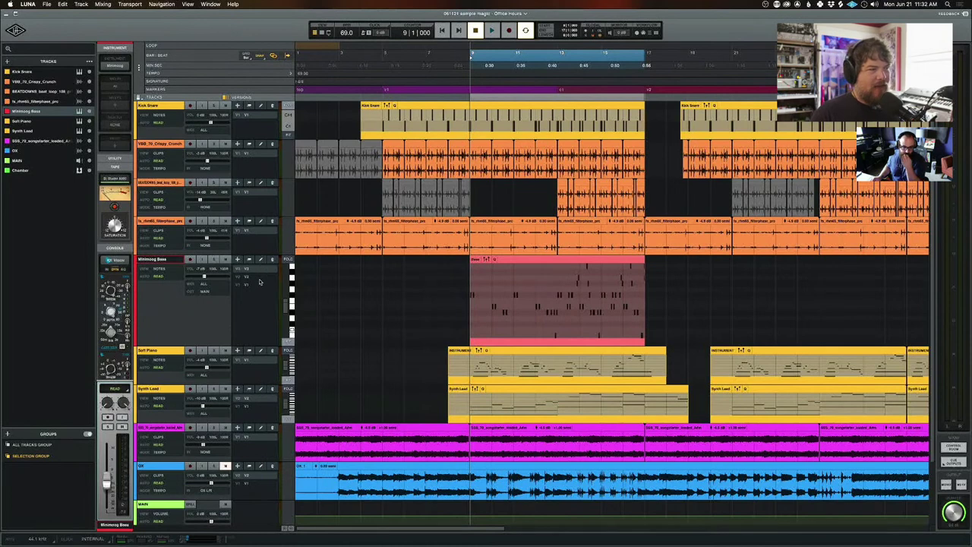
Copy bars 17 to 25 of Minimoog Bass from version V1 to the same position in version V3.
{"action": "key", "text": "super+z"}
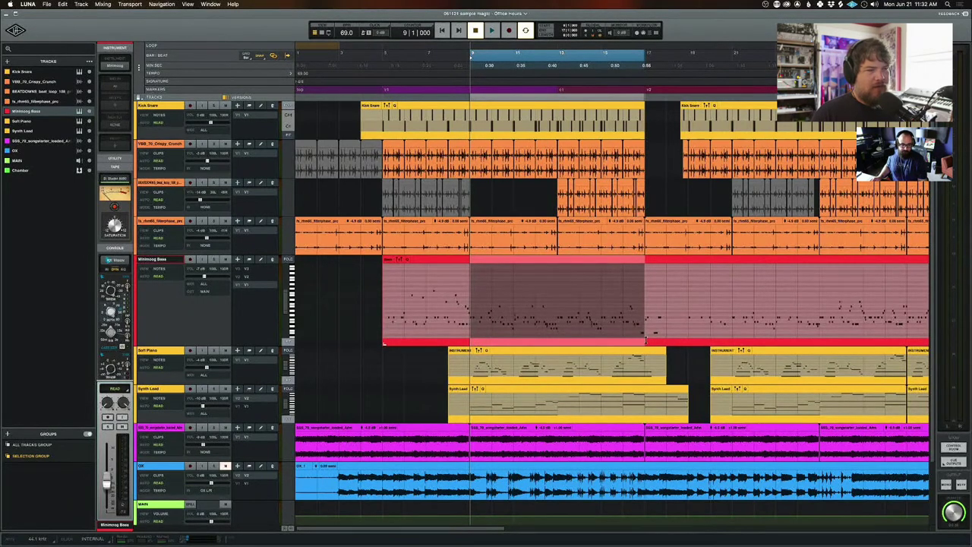
{"action": "left_click_drag", "start_coordinate": [645, 340], "coordinate": [825, 334]}
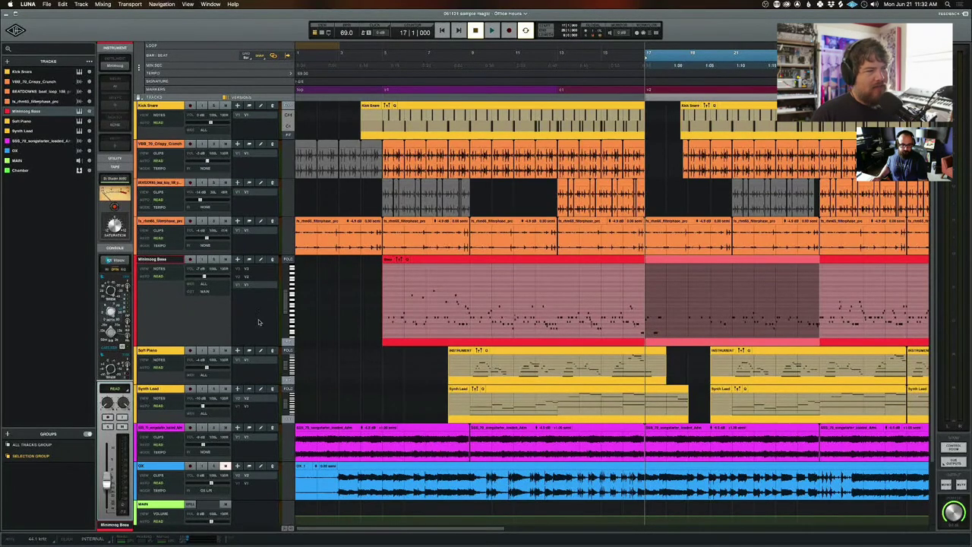
{"action": "key", "text": "super+z"}
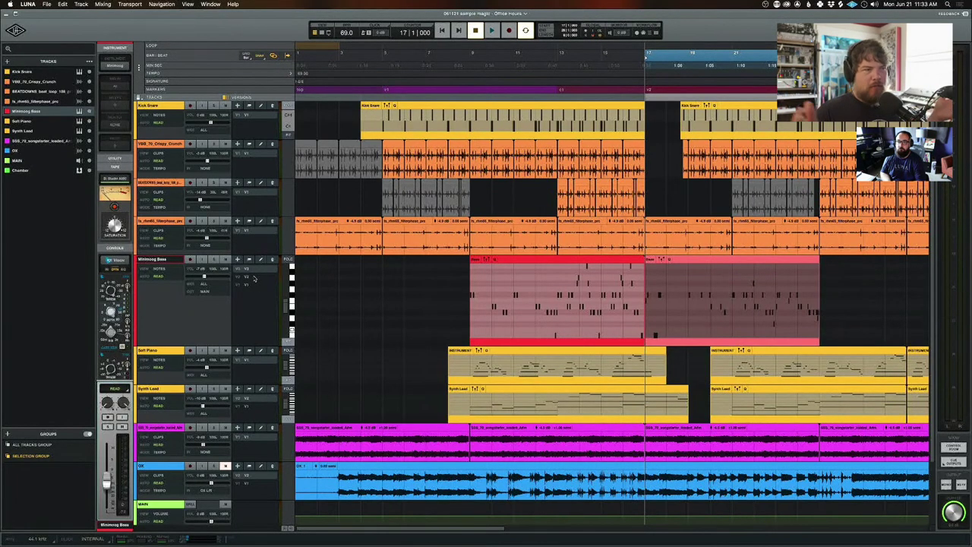
Select bars 13 to 17 in Minimoog Bass version V3, and compare versions V2 and V1, ending on V2.
{"action": "left_click_drag", "start_coordinate": [557, 338], "coordinate": [637, 342]}
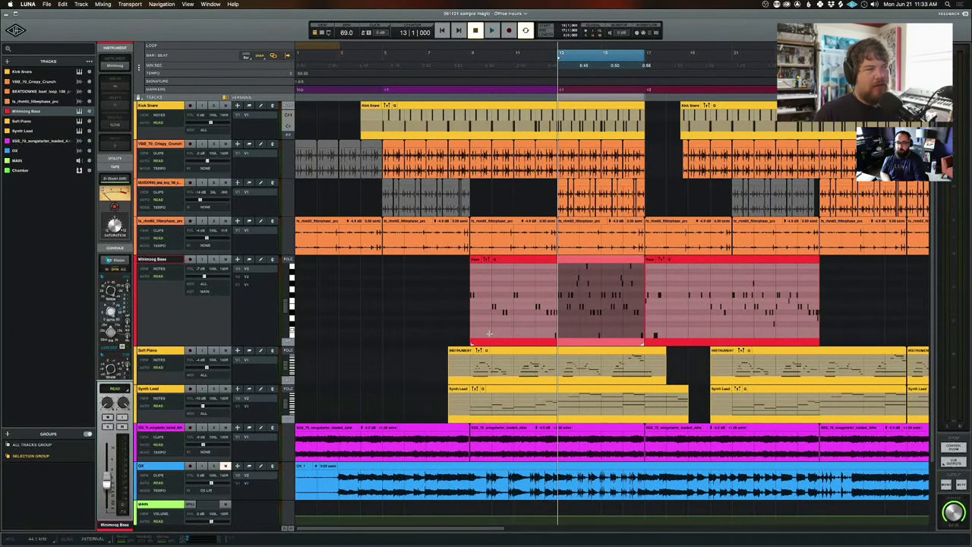
{"action": "key", "text": "super+z"}
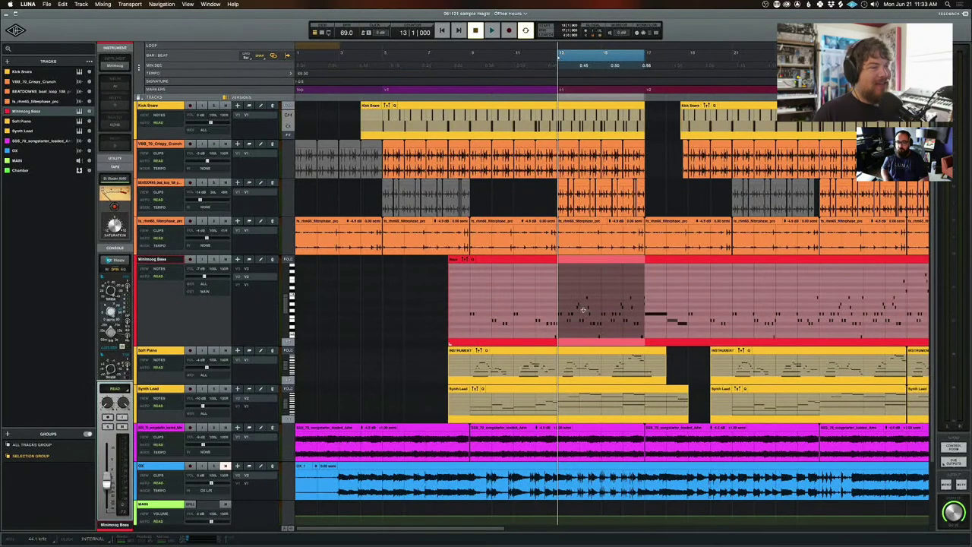
{"action": "left_click", "coordinate": [688, 289]}
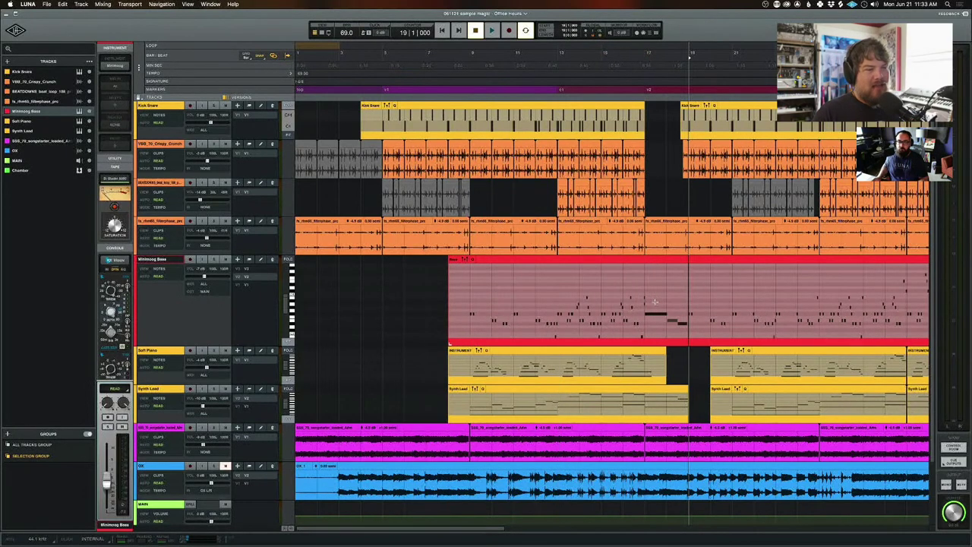
{"action": "key", "text": "super+z"}
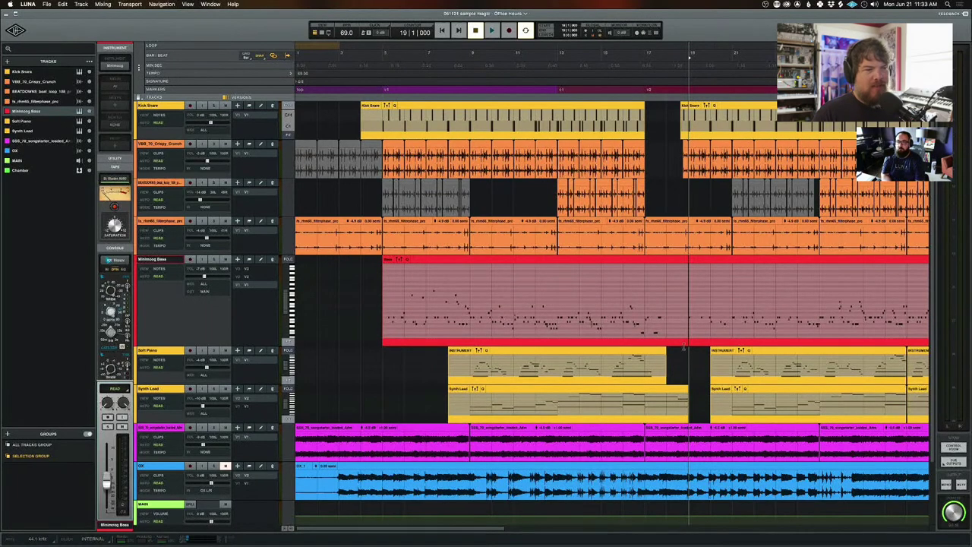
{"action": "key", "text": "super+shift+z"}
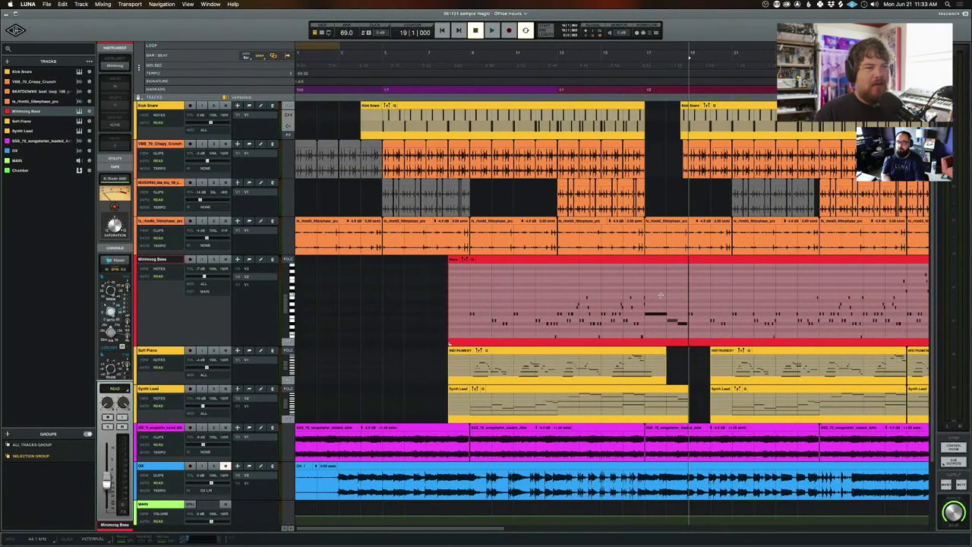
Copy the Minimoog Bass notes between bars 17 and 22 from version V2 into version V3 at bar 17.
{"action": "left_click_drag", "start_coordinate": [653, 296], "coordinate": [710, 315]}
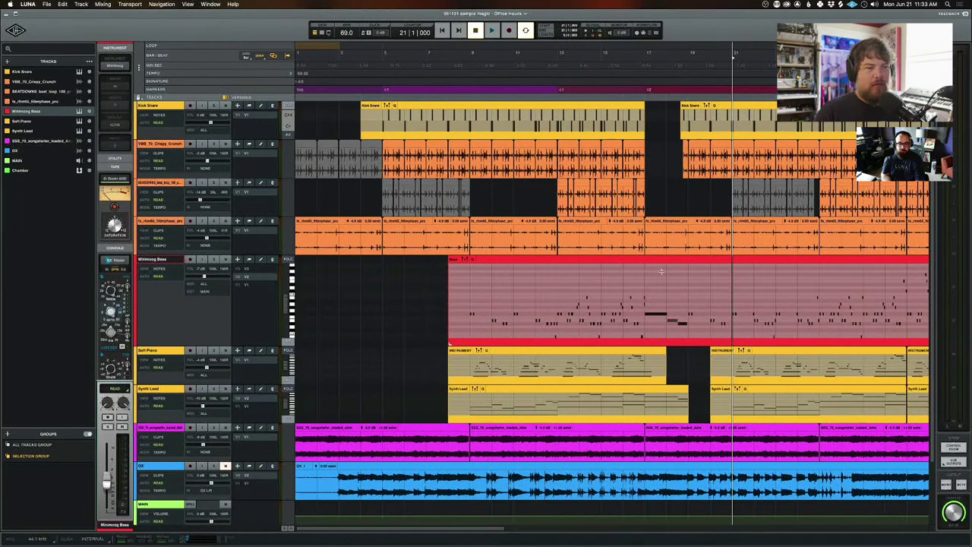
{"action": "left_click_drag", "start_coordinate": [651, 294], "coordinate": [744, 328]}
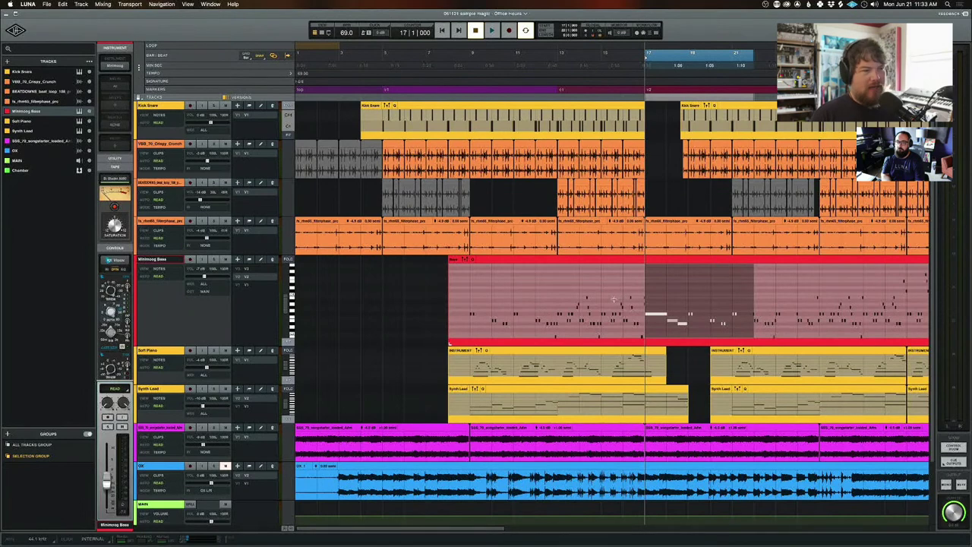
{"action": "key", "text": "super+z"}
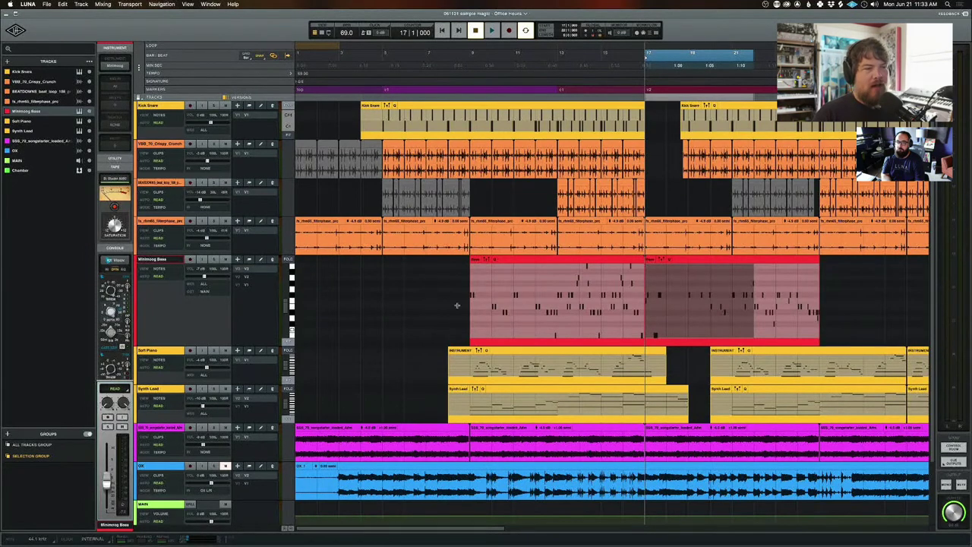
{"action": "key", "text": "super+v"}
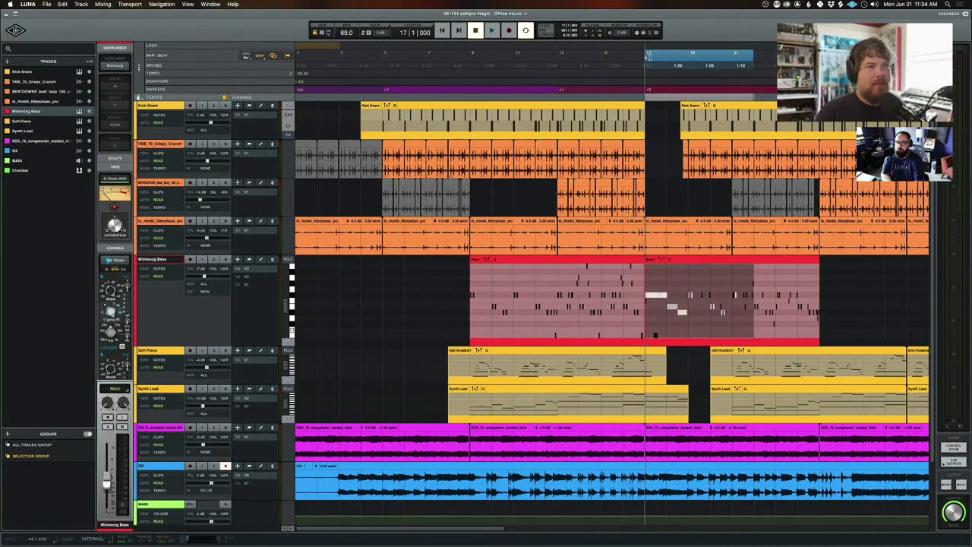
Show the MIDI controls bar, and switch Minimoog Bass to version V2.
{"action": "left_click", "coordinate": [645, 34]}
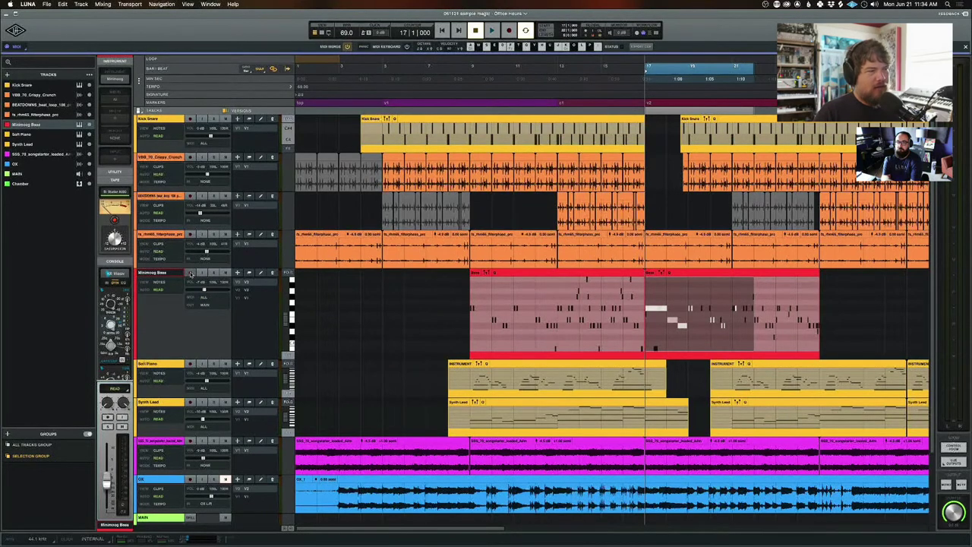
{"action": "left_click", "coordinate": [247, 293]}
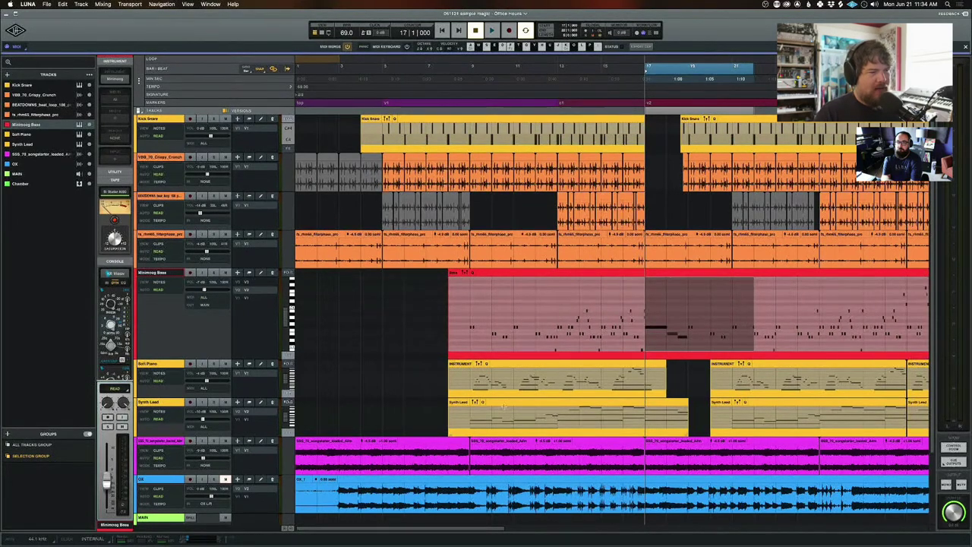
Enlarge the Synth Lead track and display its Velocity lane below the notes.
{"action": "double_click", "coordinate": [538, 401]}
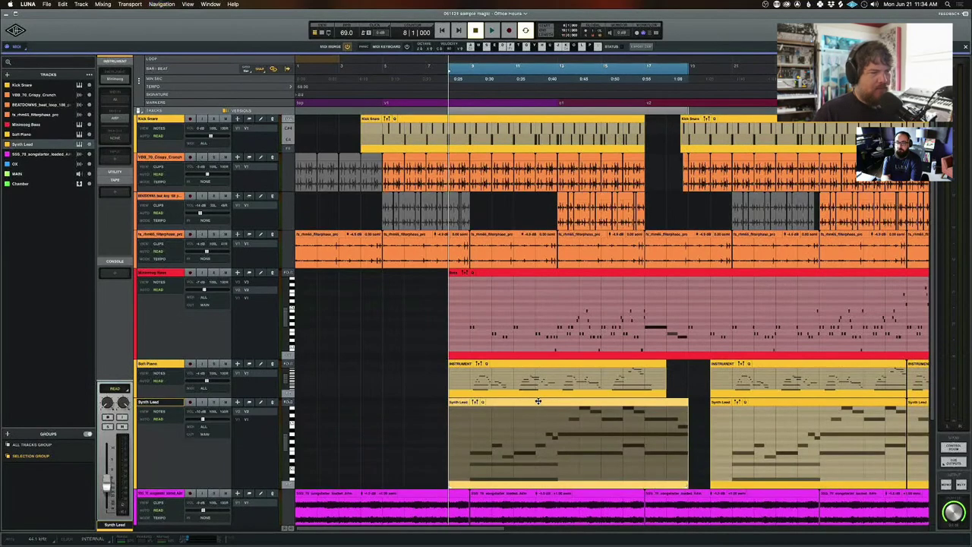
{"action": "scroll", "coordinate": [536, 403], "scroll_direction": "down", "scroll_amount": 1}
{"action": "left_click", "coordinate": [470, 409]}
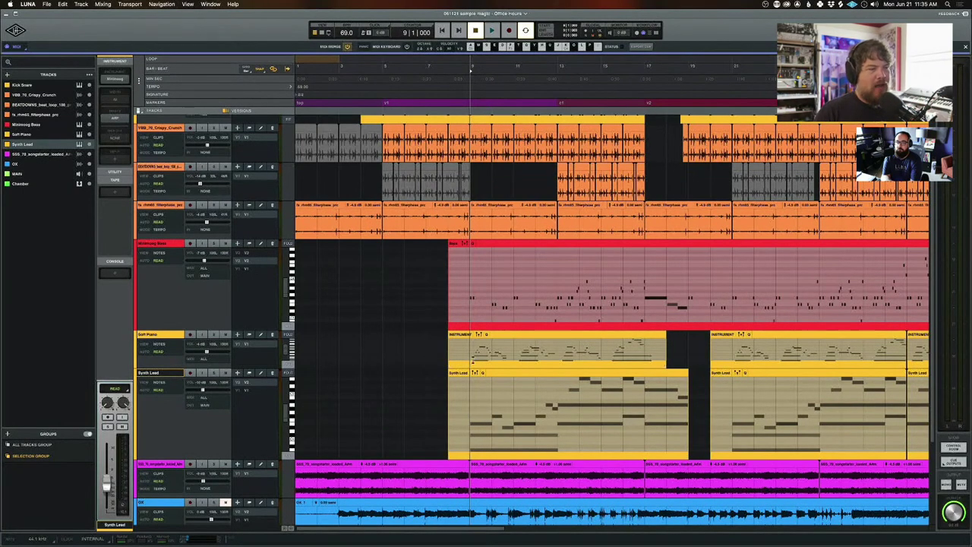
{"action": "key", "text": "v"}
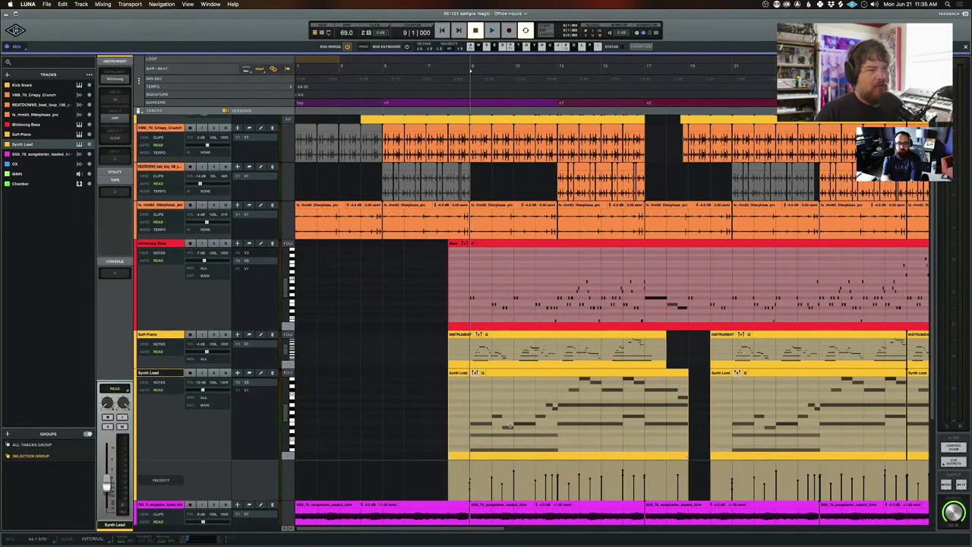
Change the Synth Lead track's Velocity lane to show Brightness (74), searching for 74.
{"action": "left_click", "coordinate": [160, 479]}
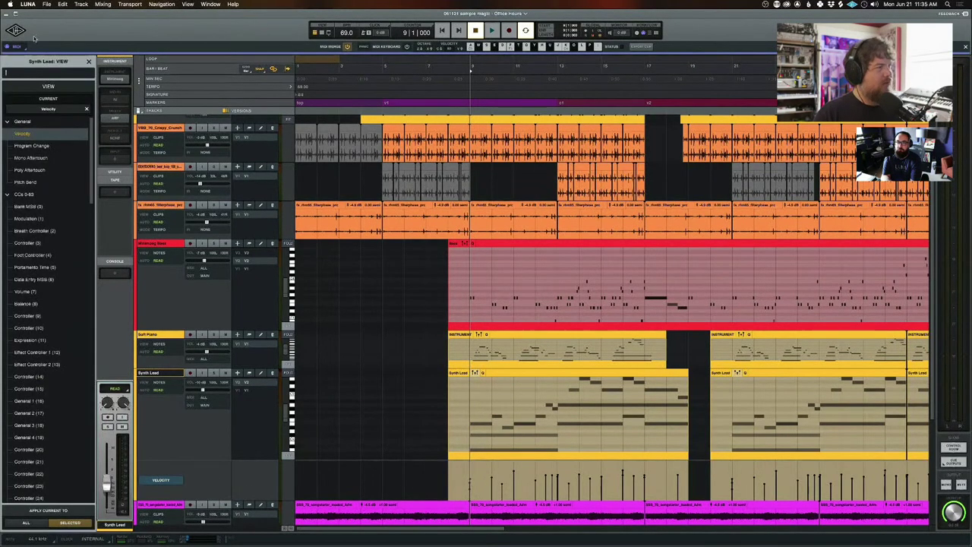
{"action": "type", "text": "74"}
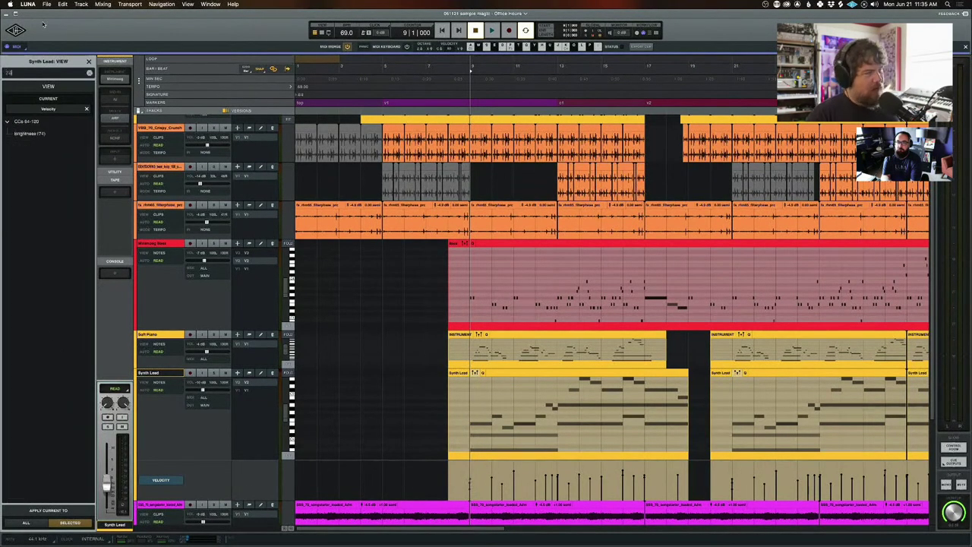
{"action": "left_click", "coordinate": [30, 133]}
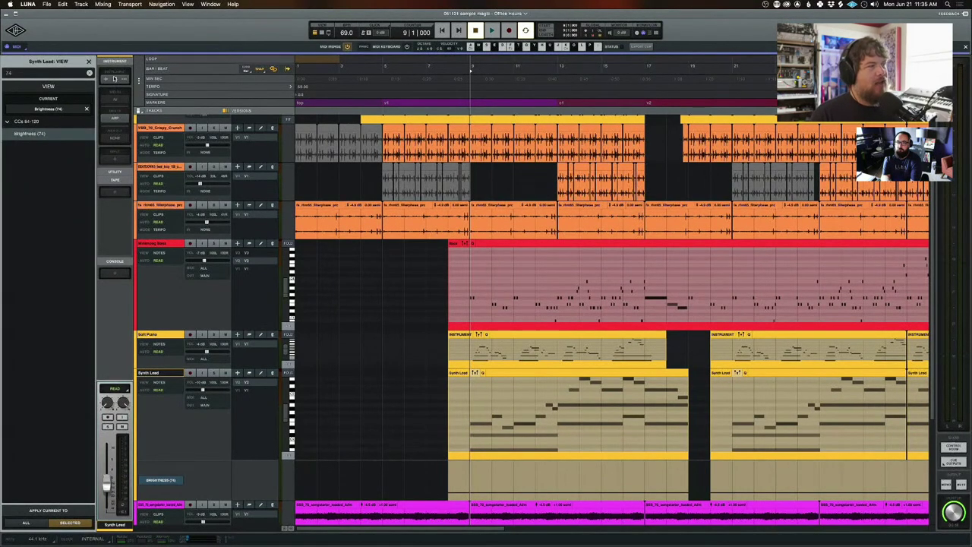
With the Synth Lead's Minimoog open and the track record-armed, record Brightness (74) controller movements from 8|1|000.
{"action": "left_click", "coordinate": [115, 78]}
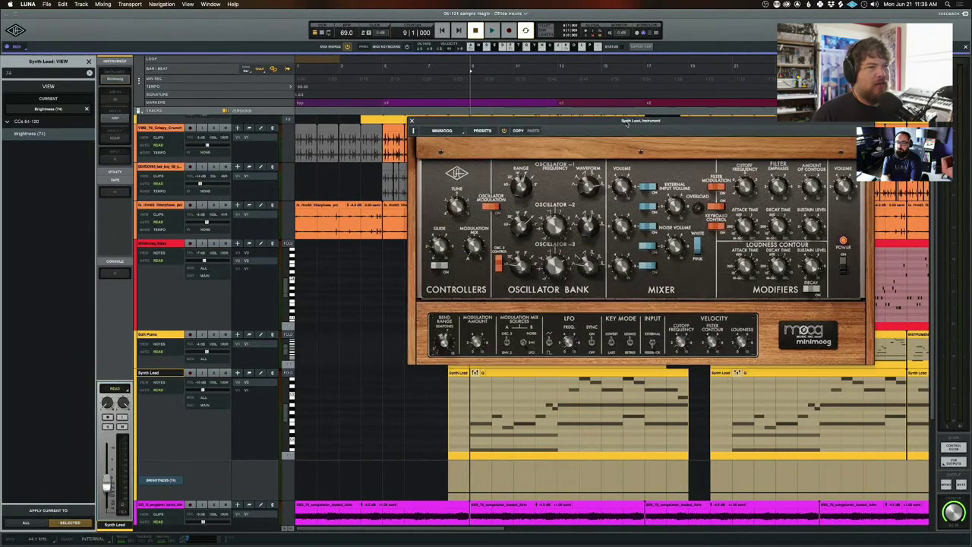
{"action": "left_click_drag", "start_coordinate": [622, 137], "coordinate": [590, 90]}
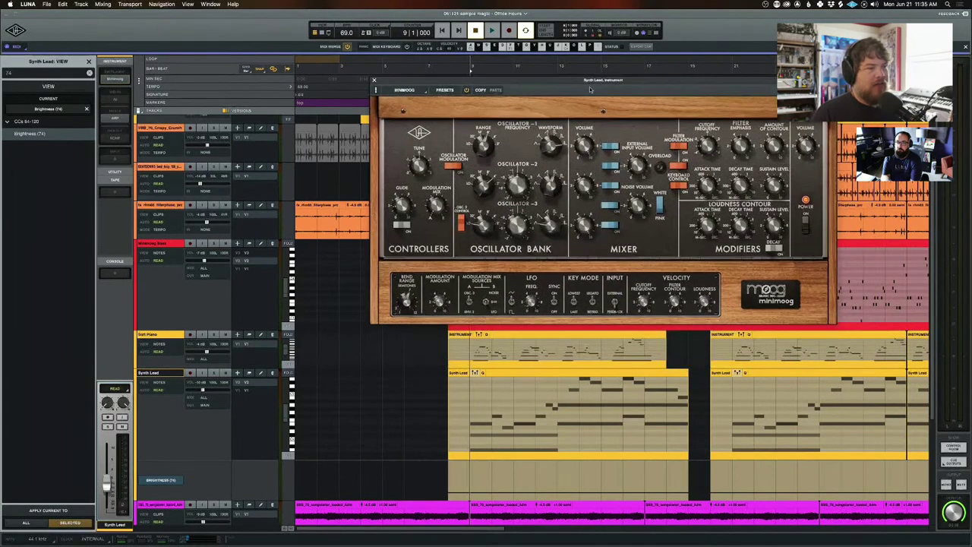
{"action": "left_click", "coordinate": [190, 372]}
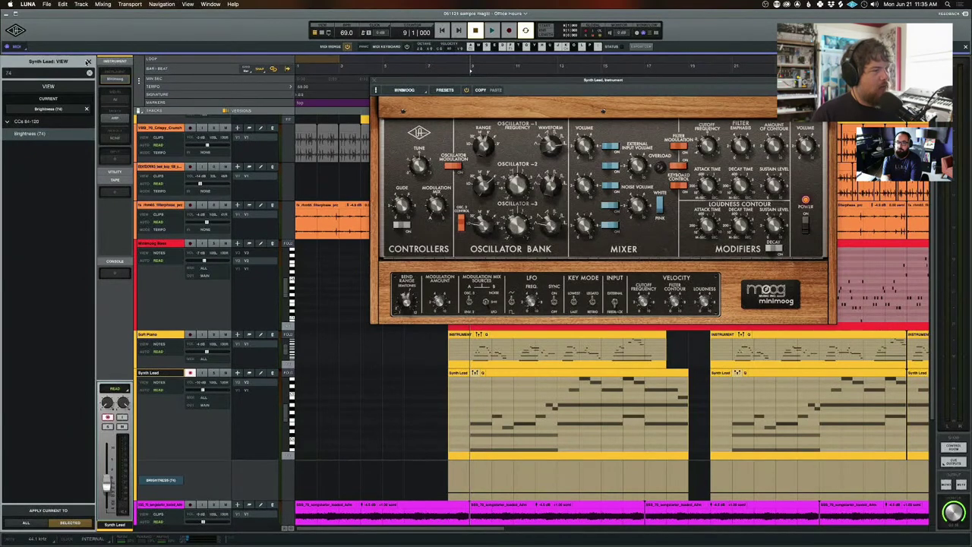
{"action": "left_click", "coordinate": [88, 61]}
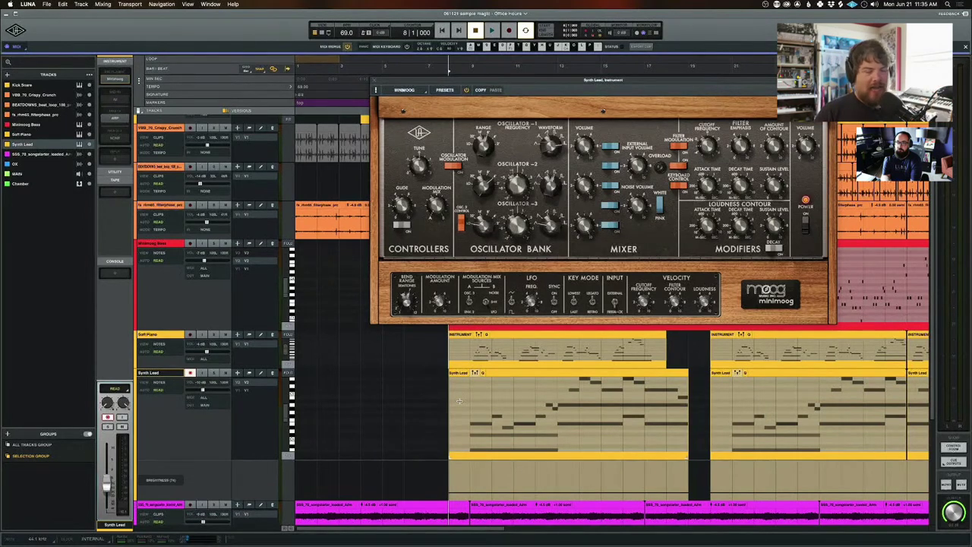
{"action": "key", "text": "space"}
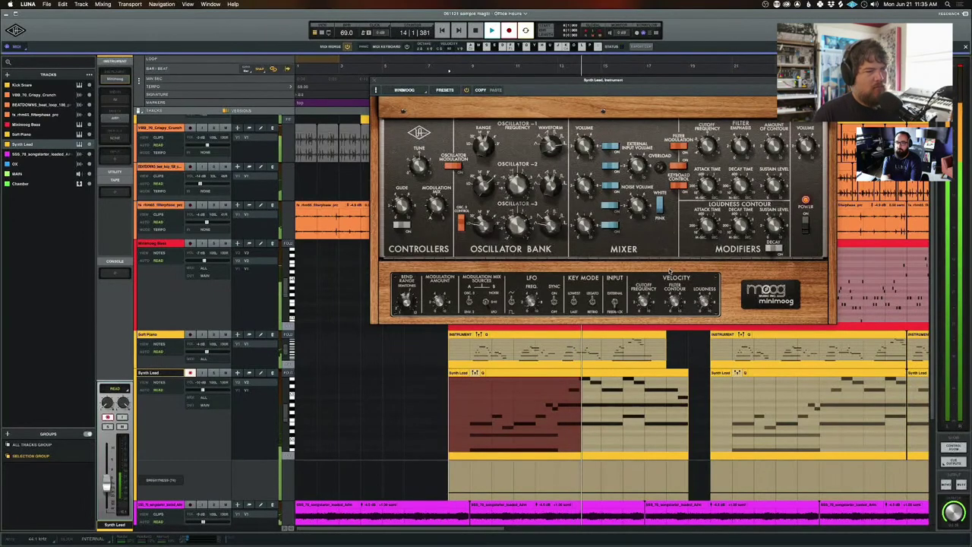
{"action": "key", "text": "space"}
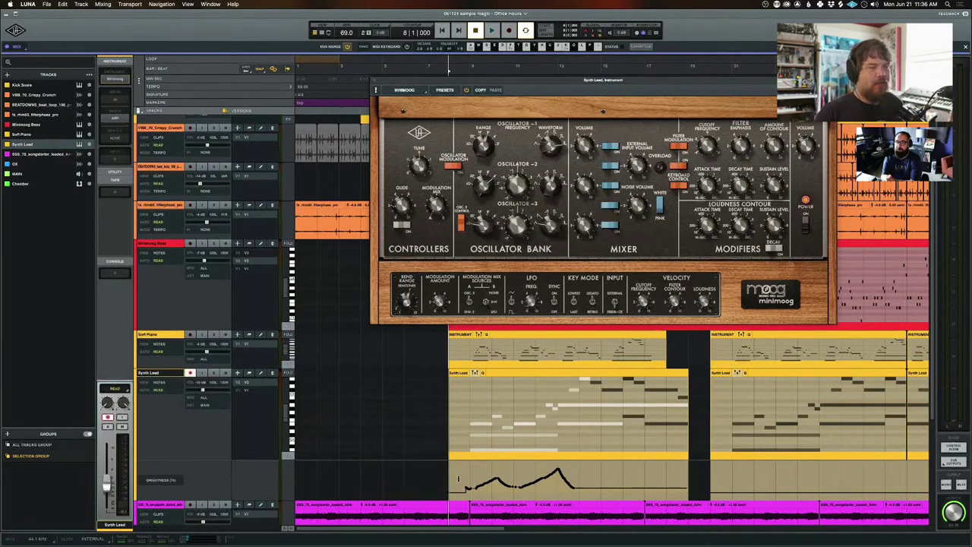
{"action": "mouse_move", "coordinate": [524, 488]}
{"action": "left_mouse_down"}
{"action": "mouse_move", "coordinate": [566, 480]}
{"action": "mouse_move", "coordinate": [495, 484]}
{"action": "left_mouse_up"}
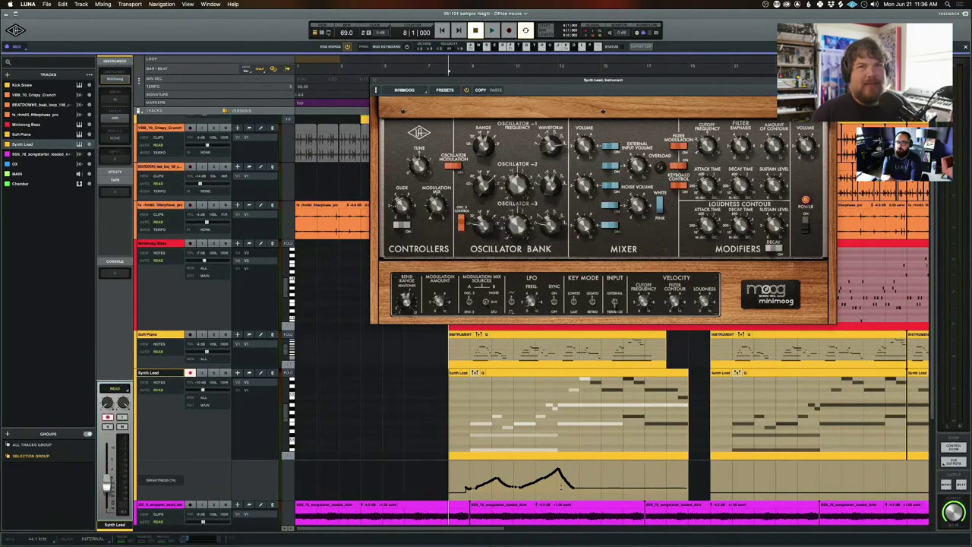
{"action": "mouse_move", "coordinate": [564, 477]}
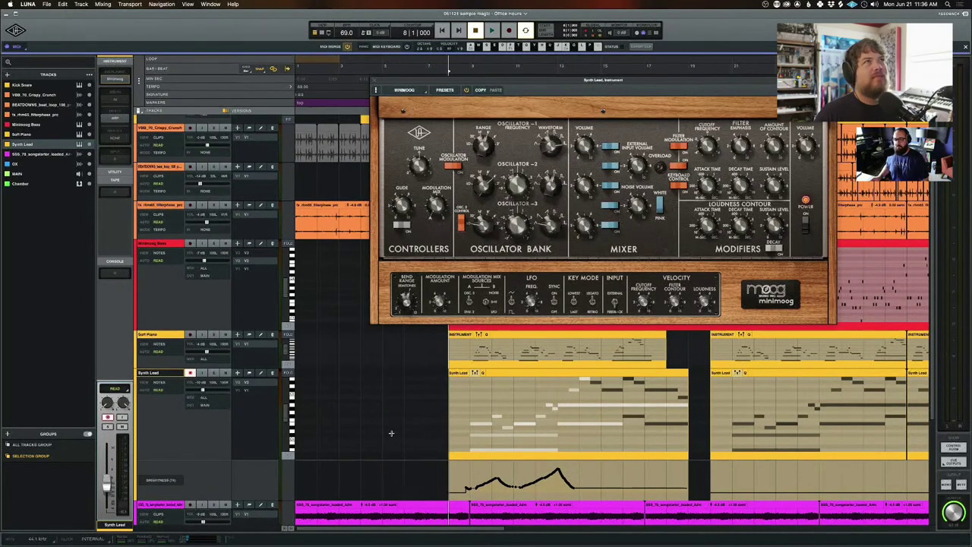
Change the Synth Lead track's view from Notes to the Minimoog's FILTER Cutoff automation.
{"action": "left_click", "coordinate": [158, 382]}
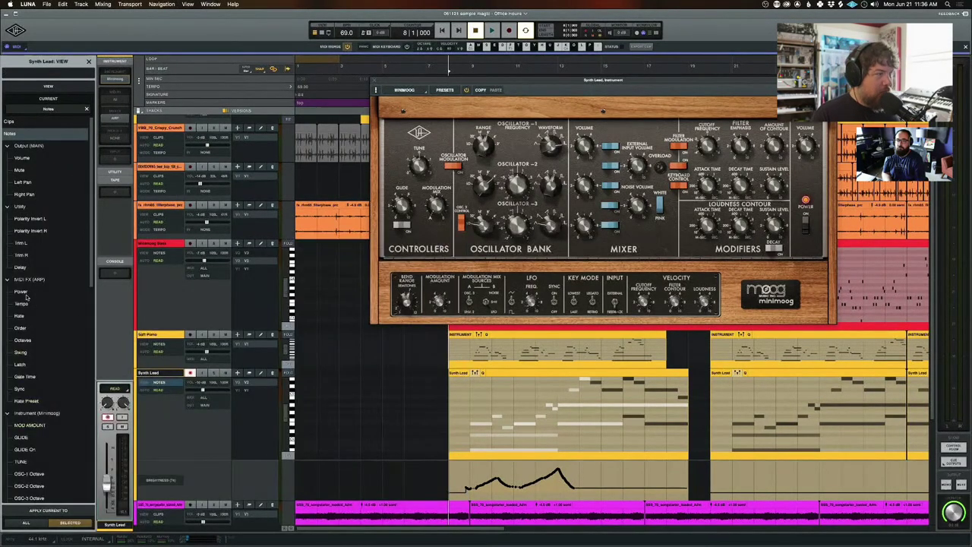
{"action": "scroll", "coordinate": [24, 344], "scroll_direction": "down", "scroll_amount": 2}
{"action": "scroll", "coordinate": [23, 344], "scroll_direction": "down", "scroll_amount": 8}
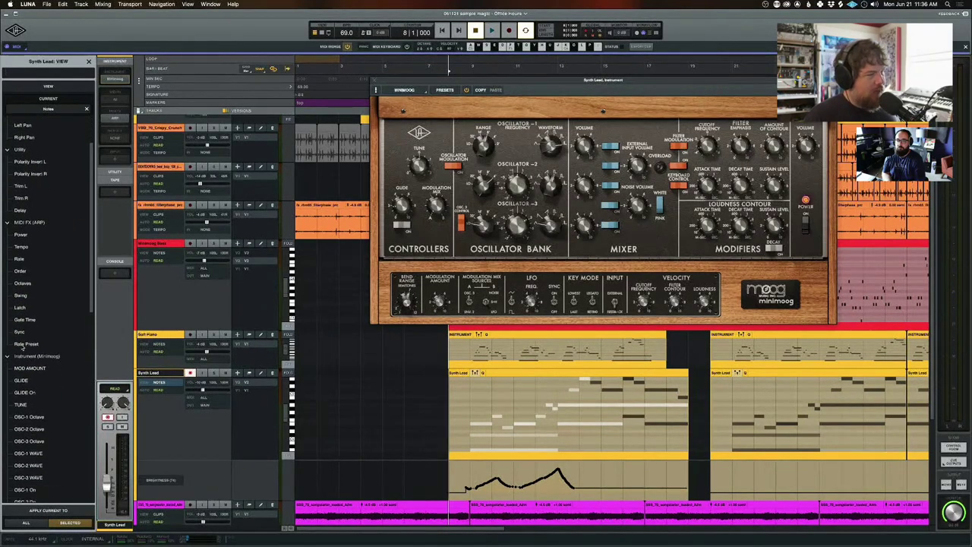
{"action": "scroll", "coordinate": [21, 376], "scroll_direction": "down", "scroll_amount": 6}
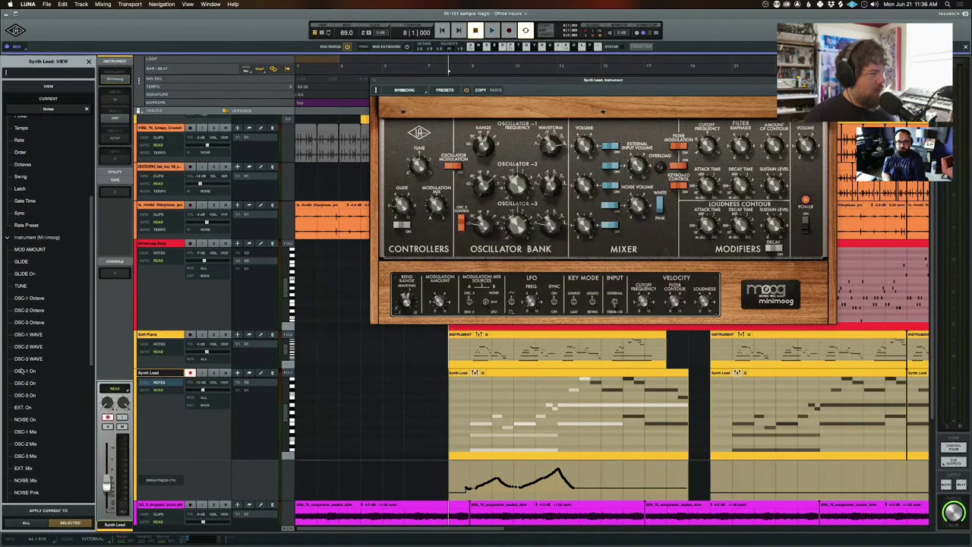
{"action": "scroll", "coordinate": [27, 360], "scroll_direction": "down", "scroll_amount": 6}
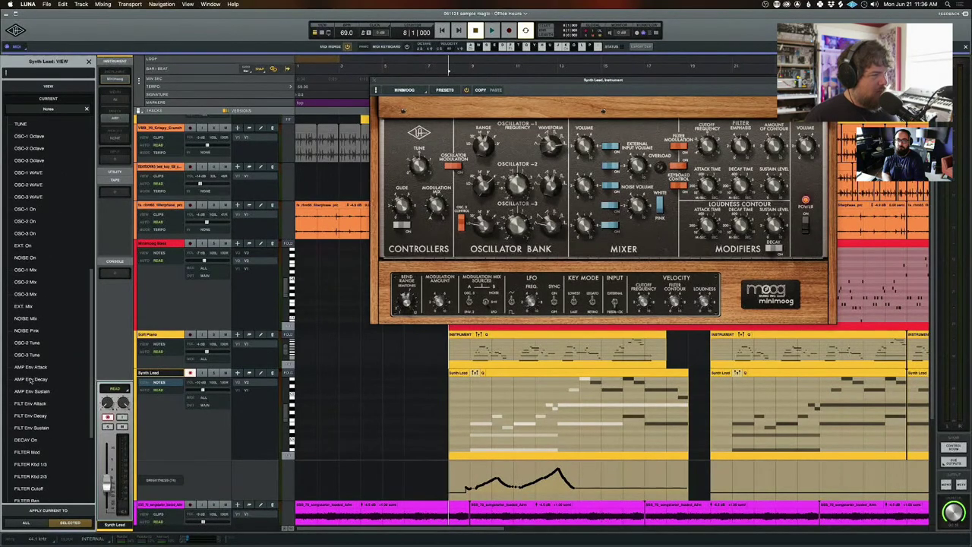
{"action": "scroll", "coordinate": [29, 430], "scroll_direction": "down", "scroll_amount": 7}
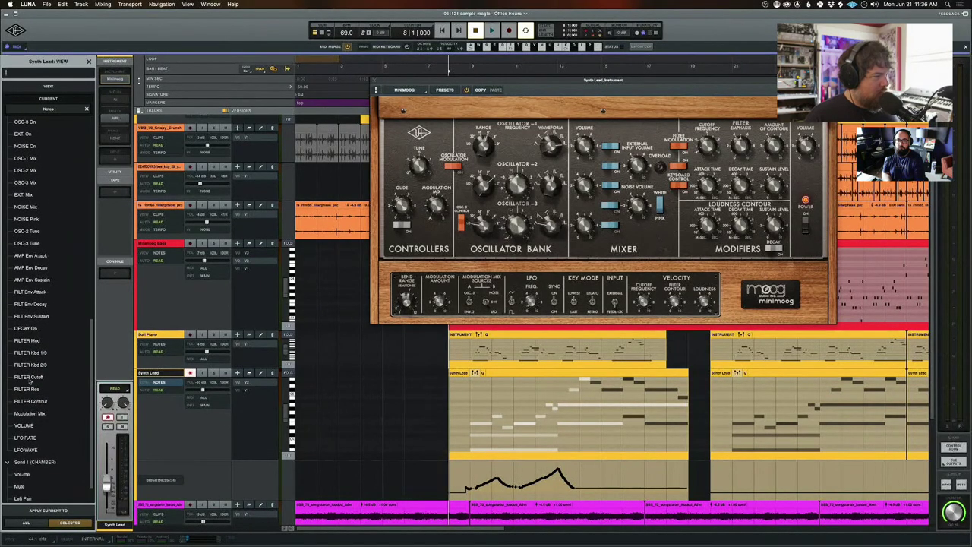
{"action": "left_click", "coordinate": [28, 377]}
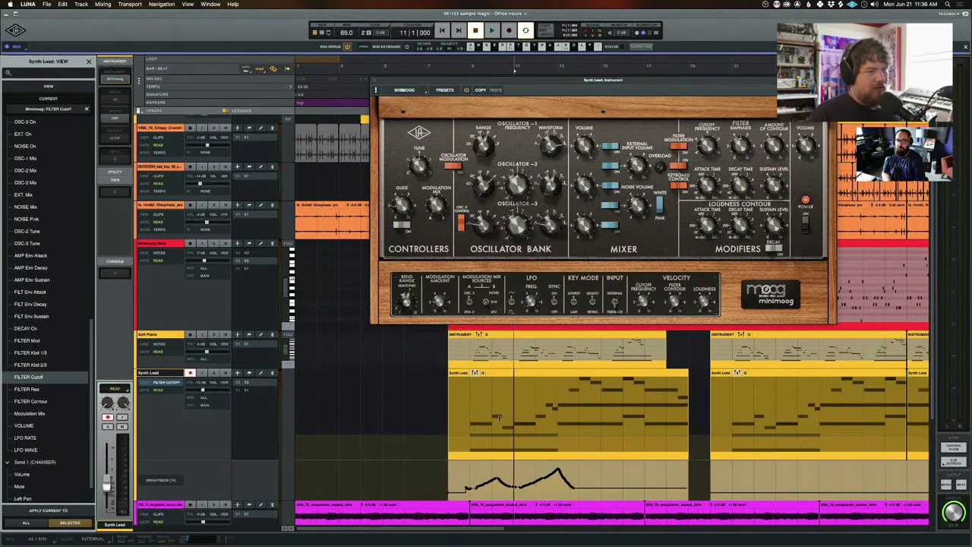
Examine the FILTER Cutoff automation view over the Synth Lead clips alongside the recorded Brightness (74) curve.
{"action": "key", "text": "Left"}
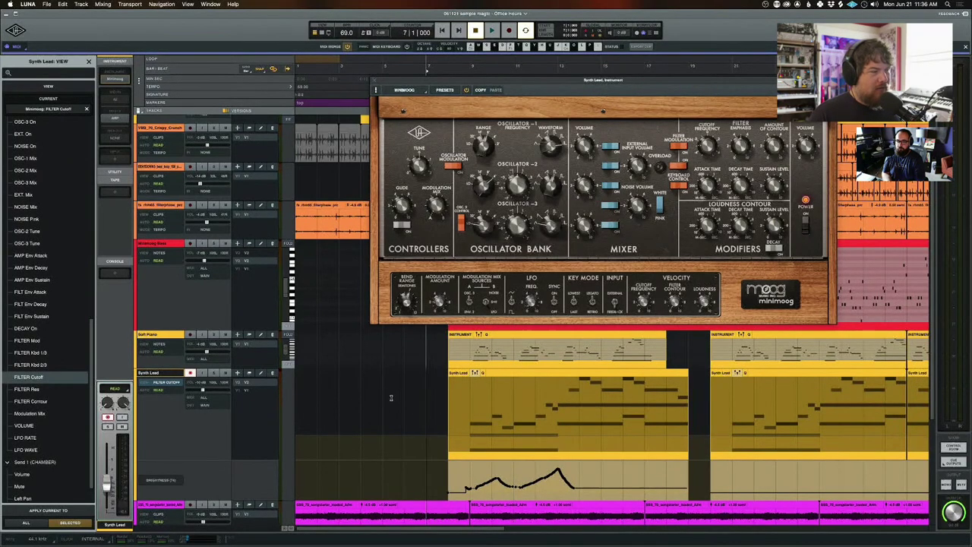
{"action": "key", "text": "Left"}
{"action": "key", "text": "Left"}
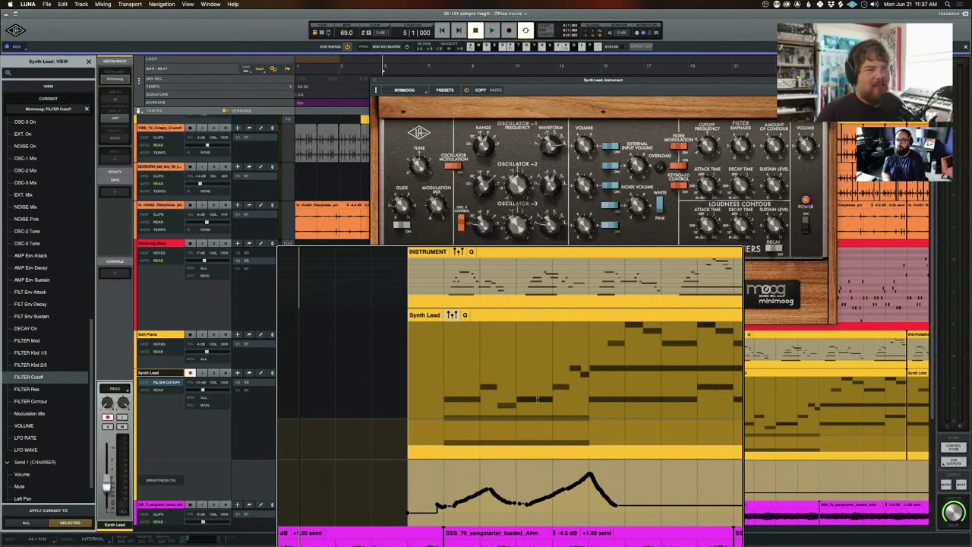
{"action": "mouse_move", "coordinate": [501, 430]}
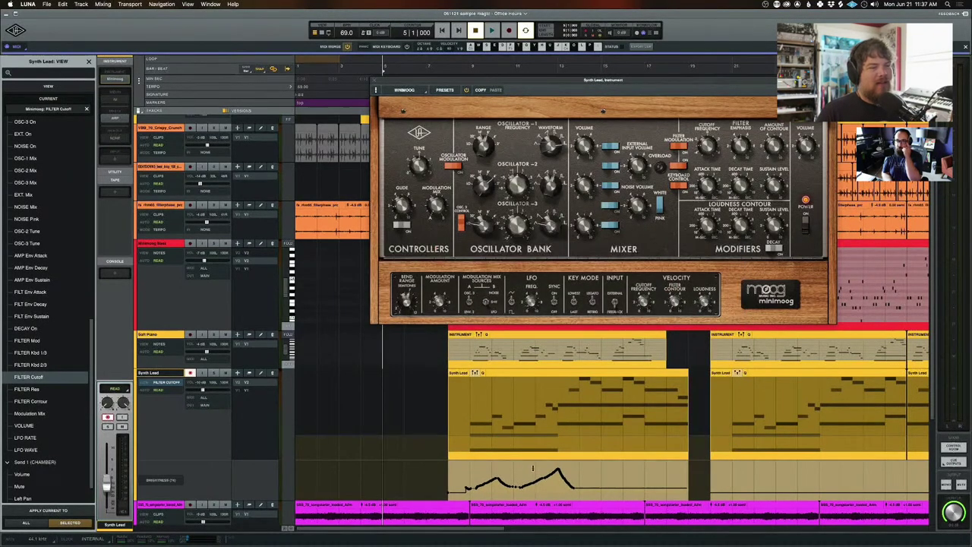
{"action": "left_click", "coordinate": [447, 455]}
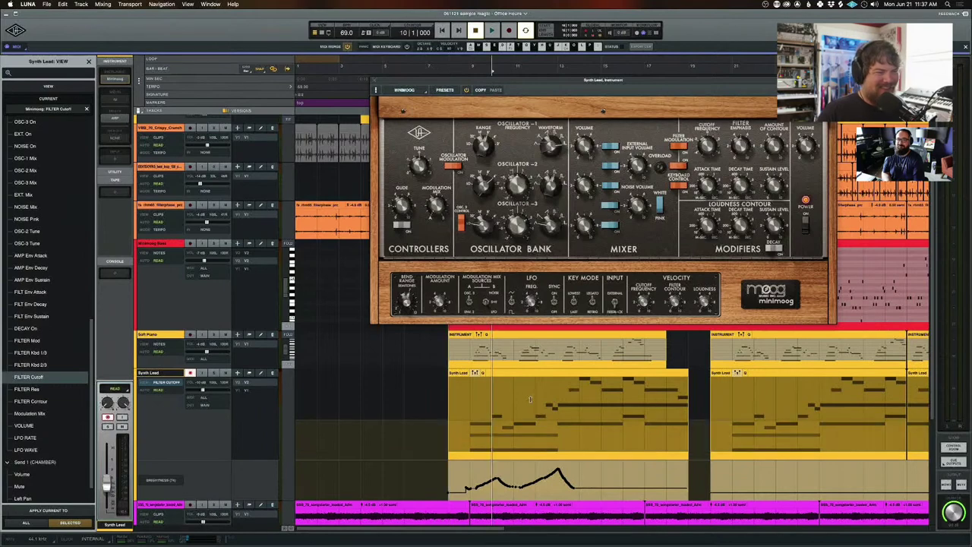
{"action": "left_click", "coordinate": [461, 407]}
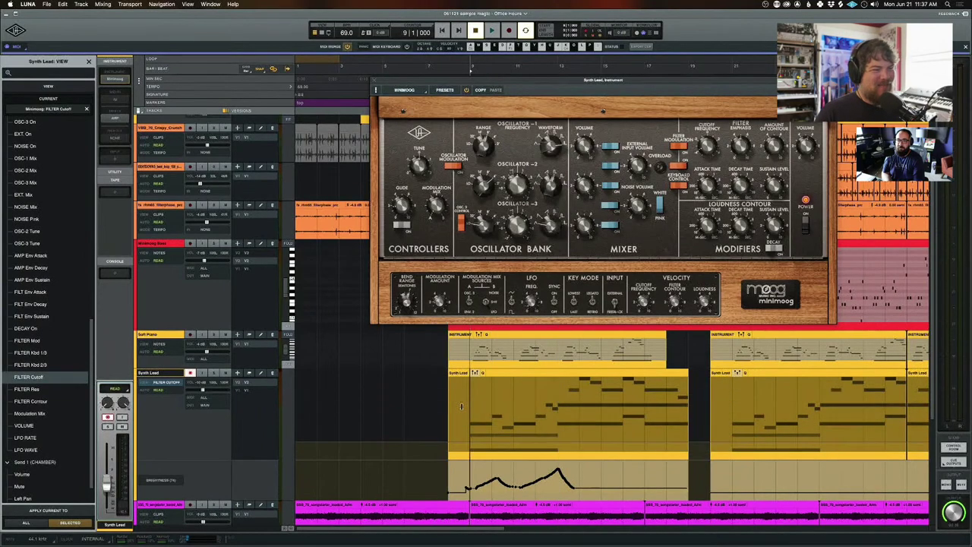
{"action": "left_click", "coordinate": [506, 420]}
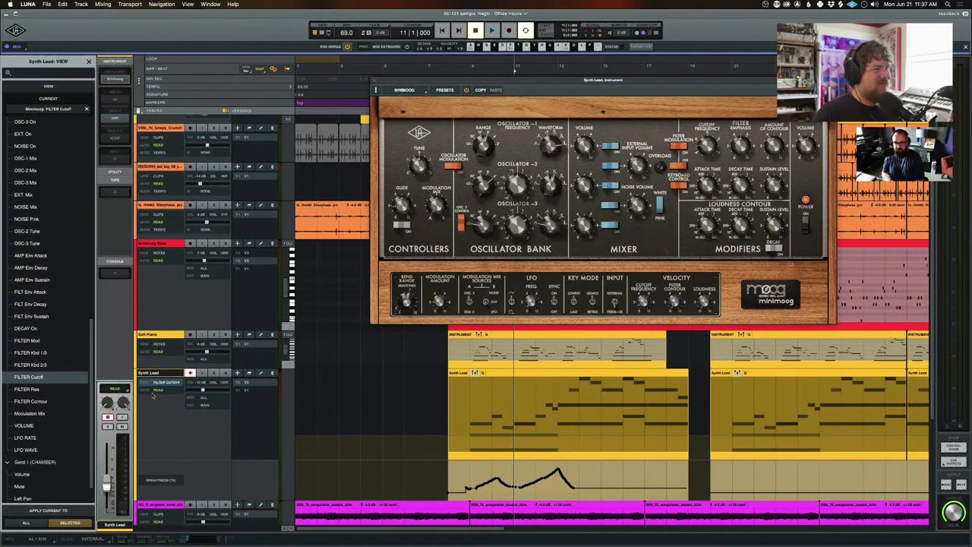
Return the Synth Lead track's view to Notes and close the view browser and the Minimoog window.
{"action": "scroll", "coordinate": [42, 238], "scroll_direction": "up", "scroll_amount": 5}
{"action": "scroll", "coordinate": [42, 238], "scroll_direction": "up", "scroll_amount": 9}
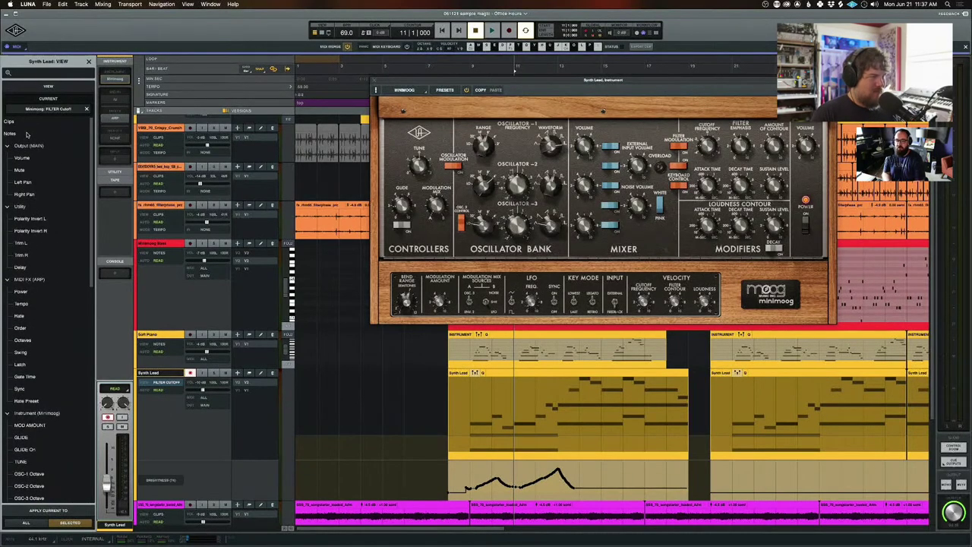
{"action": "left_click", "coordinate": [88, 62]}
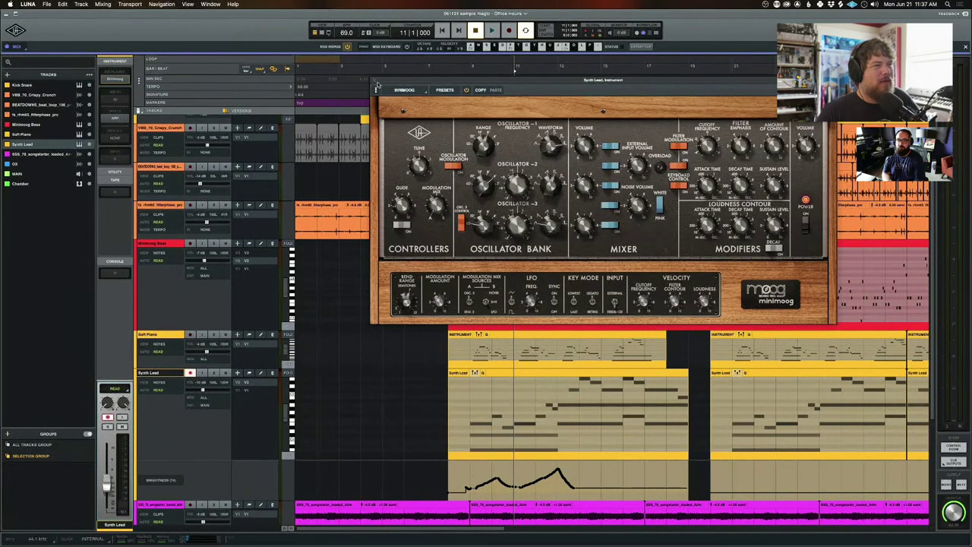
{"action": "left_click", "coordinate": [376, 83]}
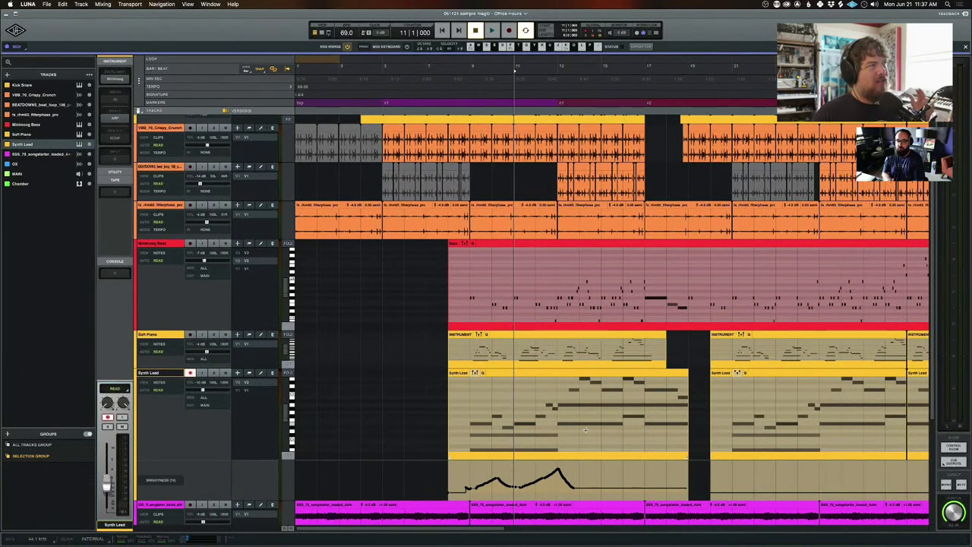
Select the Synth Lead clip starting at bar 8 and show the Edit workflow controls.
{"action": "left_click", "coordinate": [549, 373]}
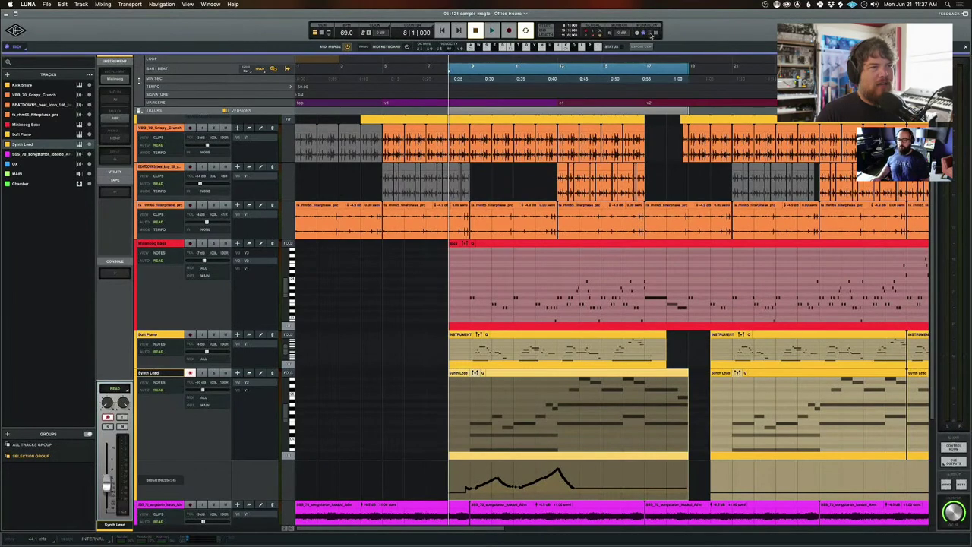
{"action": "left_click", "coordinate": [624, 79]}
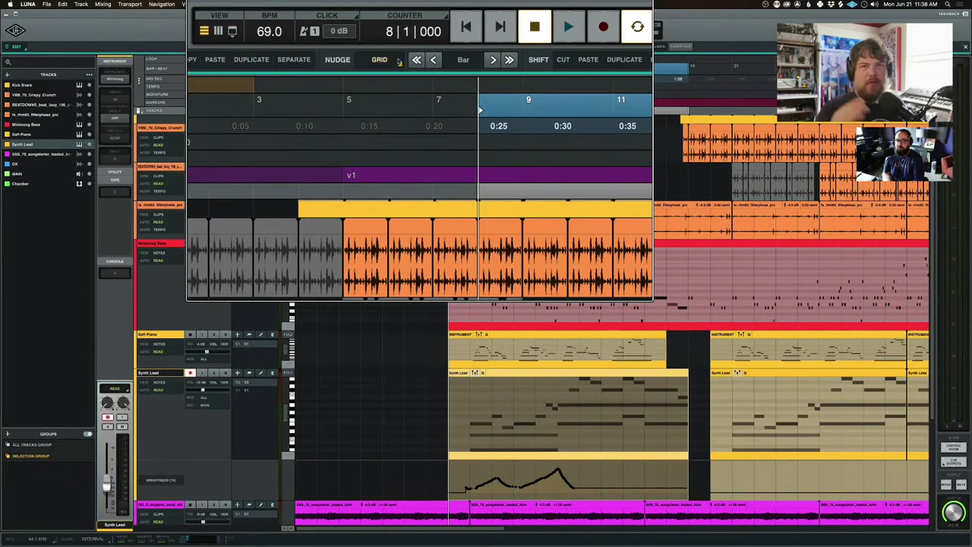
{"action": "left_click", "coordinate": [384, 64]}
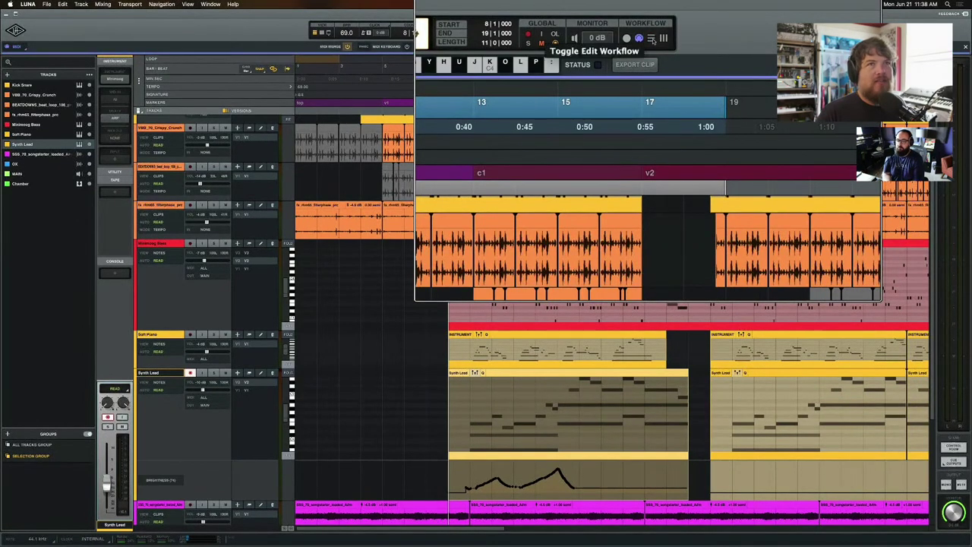
{"action": "left_click", "coordinate": [651, 39]}
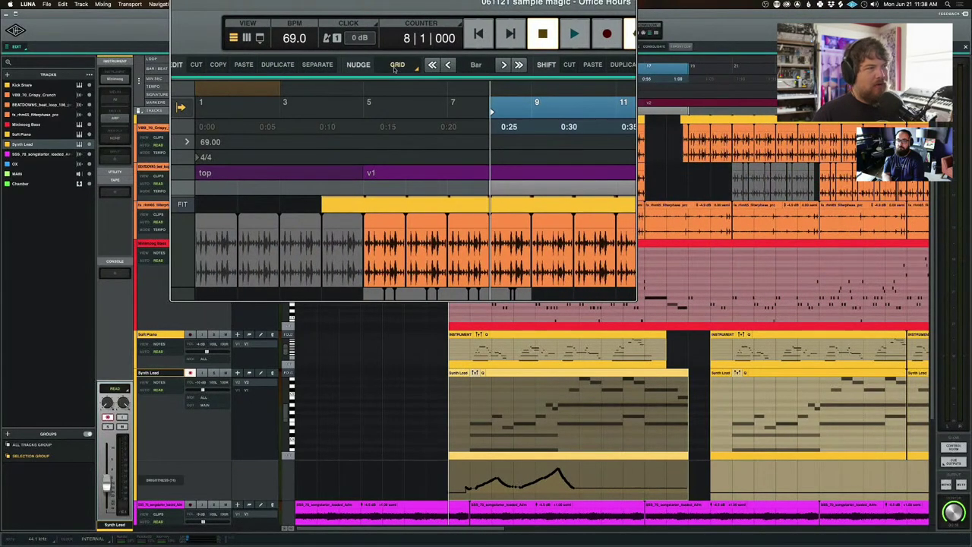
Set the nudge mode to Time with a value of 10 ms.
{"action": "left_click", "coordinate": [395, 66]}
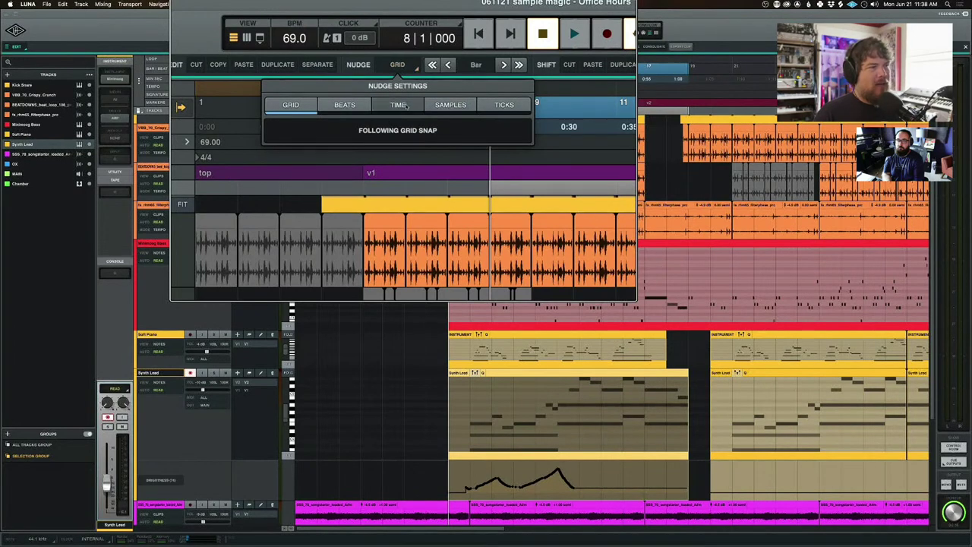
{"action": "left_click", "coordinate": [400, 104]}
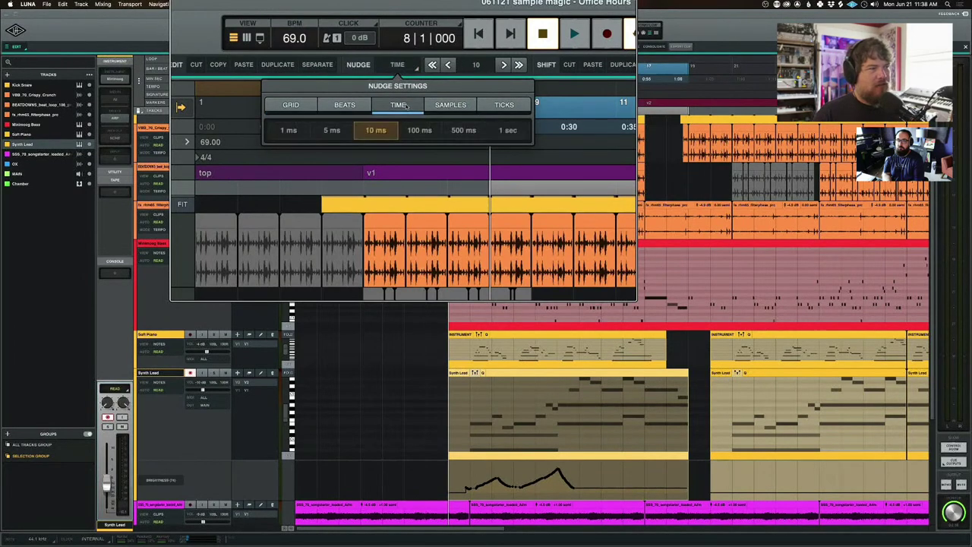
{"action": "left_click", "coordinate": [332, 131]}
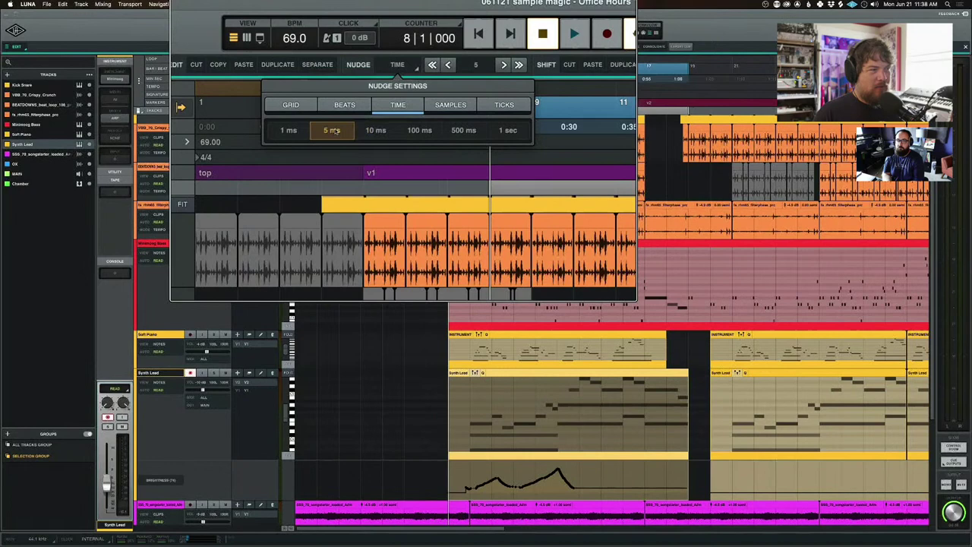
{"action": "left_click", "coordinate": [389, 133]}
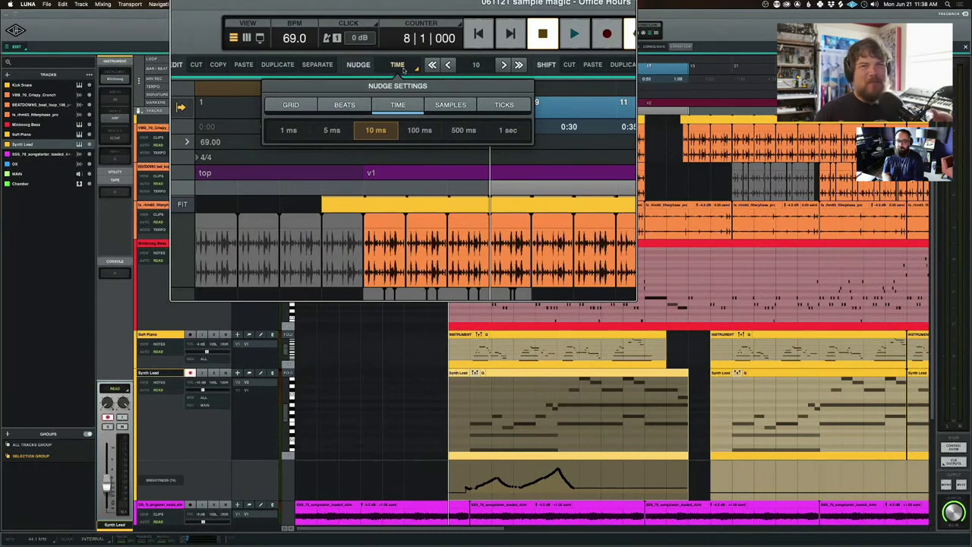
{"action": "left_click", "coordinate": [405, 69]}
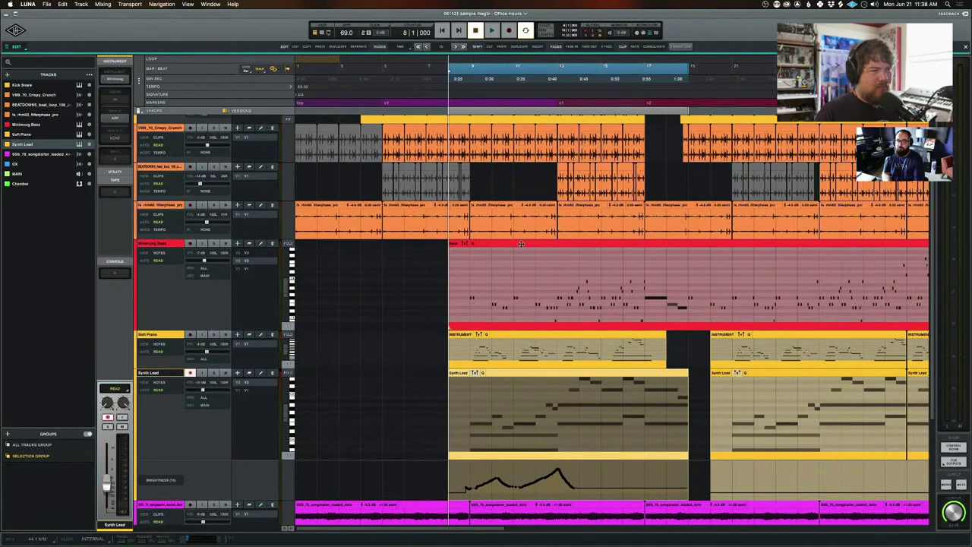
Enlarge the Minimoog Bass track and zoom the timeline in on its first notes around bar 9.
{"action": "left_click", "coordinate": [521, 244]}
{"action": "key", "text": "super+bracketright"}
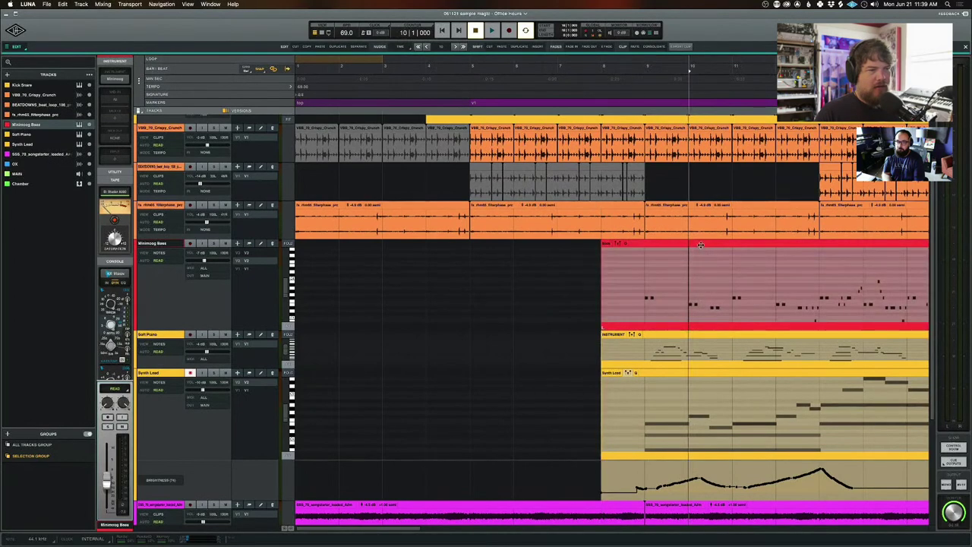
{"action": "key", "text": "super+bracketright"}
{"action": "key", "text": "super+bracketright"}
{"action": "scroll", "coordinate": [760, 276], "scroll_direction": "right", "scroll_amount": 5}
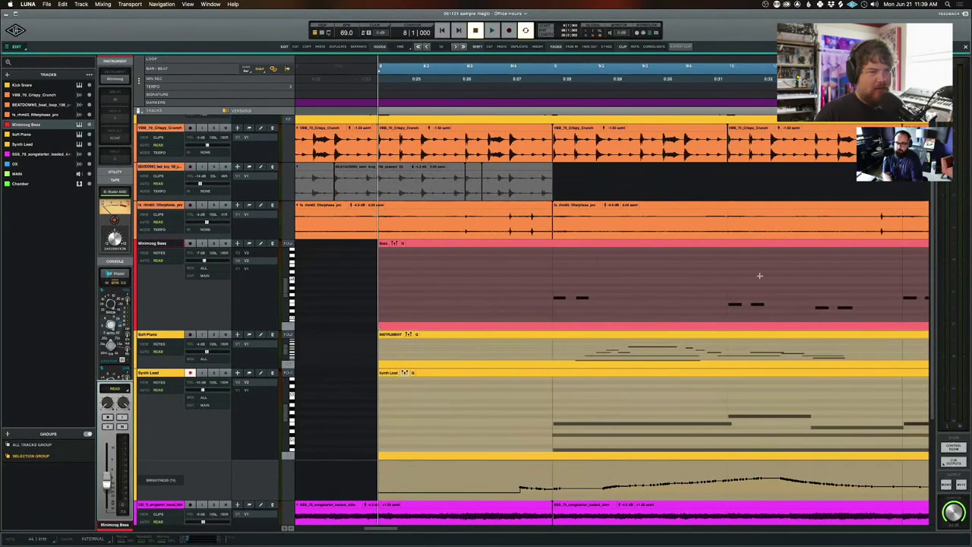
{"action": "left_click", "coordinate": [576, 272]}
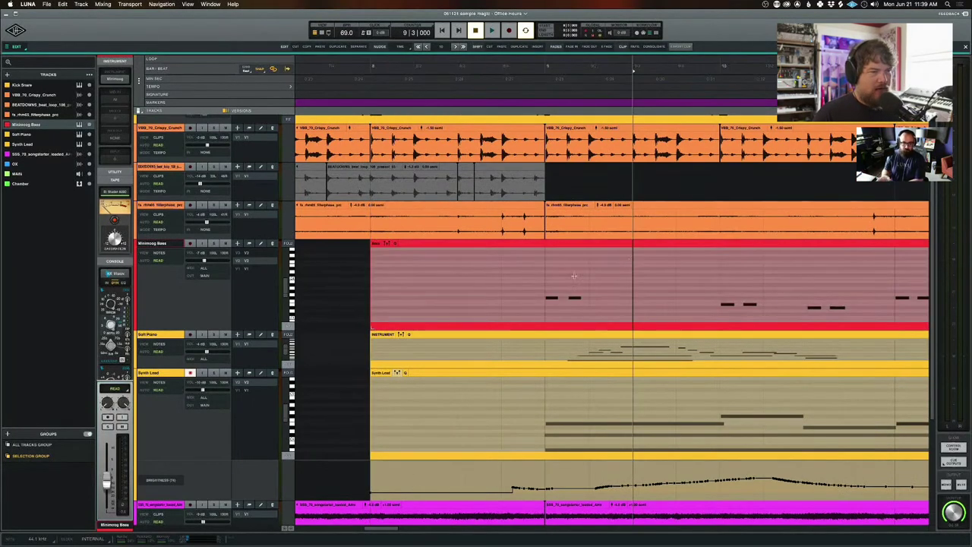
{"action": "key", "text": "ctrl+Up"}
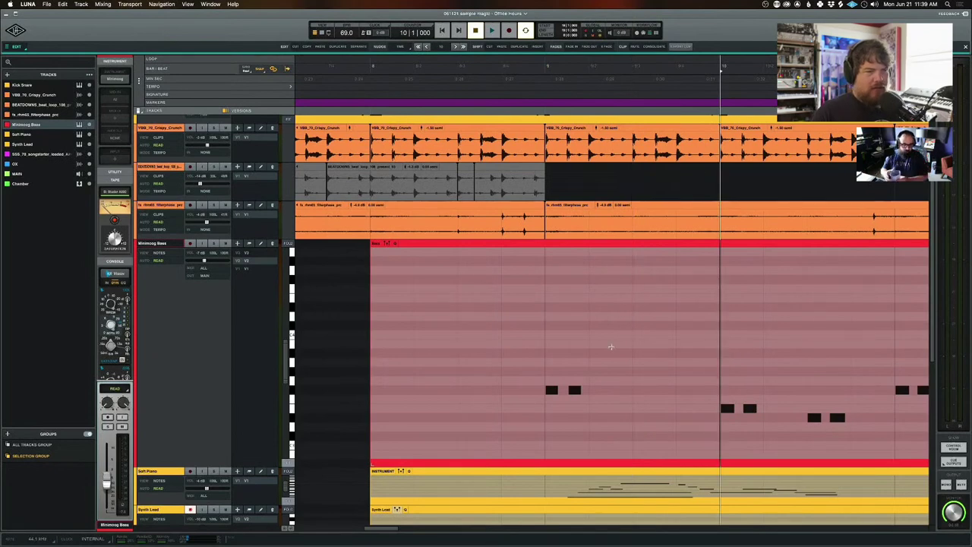
{"action": "key", "text": "ctrl+Right"}
{"action": "key", "text": "ctrl+Right"}
{"action": "key", "text": "ctrl+Right"}
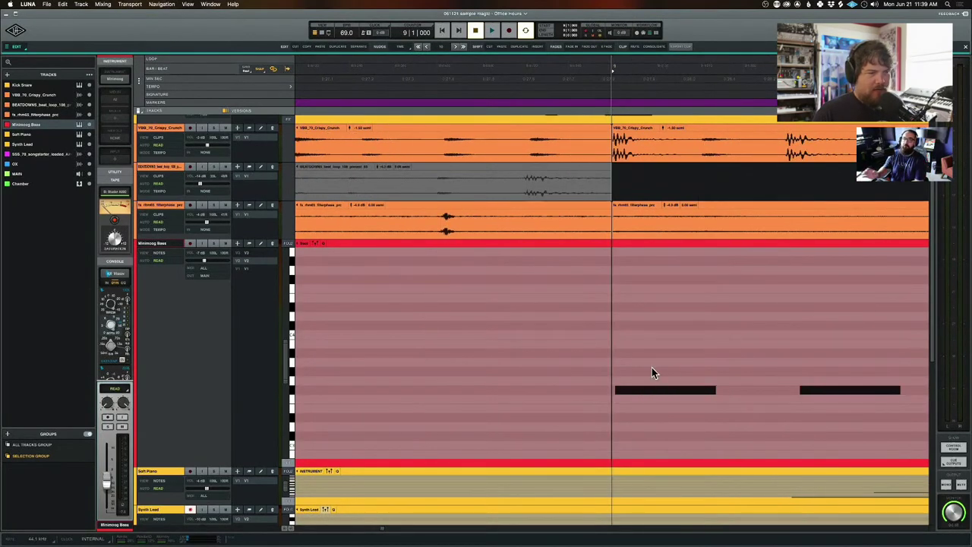
{"action": "key", "text": "ctrl+Left"}
{"action": "key", "text": "ctrl+Left"}
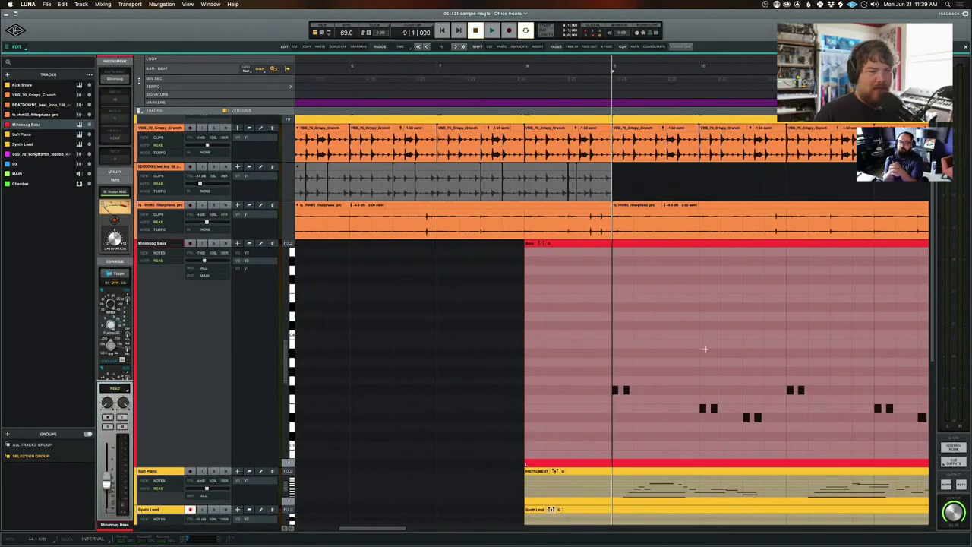
Select the Minimoog Bass clip starting at bar 8 and nudge it later in 10 ms increments to 8|1|066.
{"action": "left_click", "coordinate": [685, 244]}
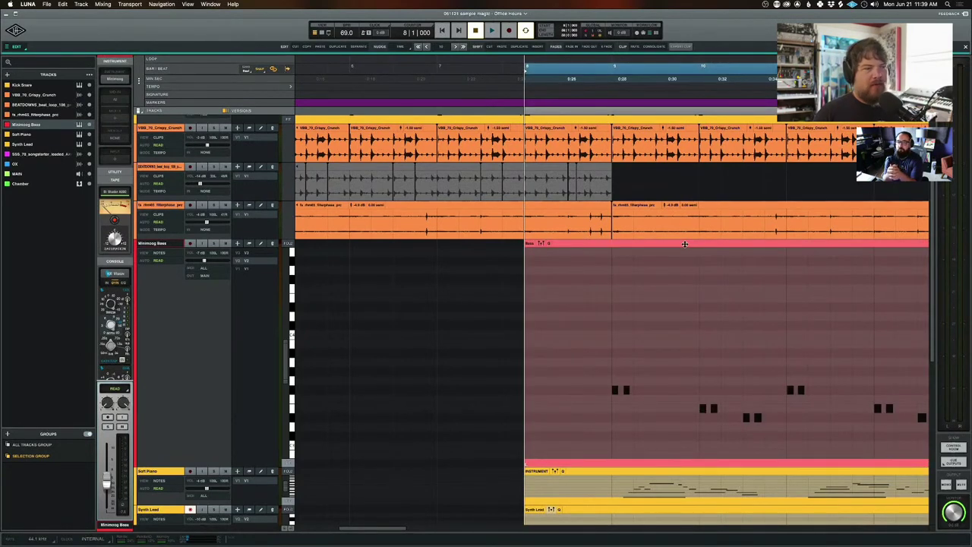
{"action": "left_click", "coordinate": [607, 246]}
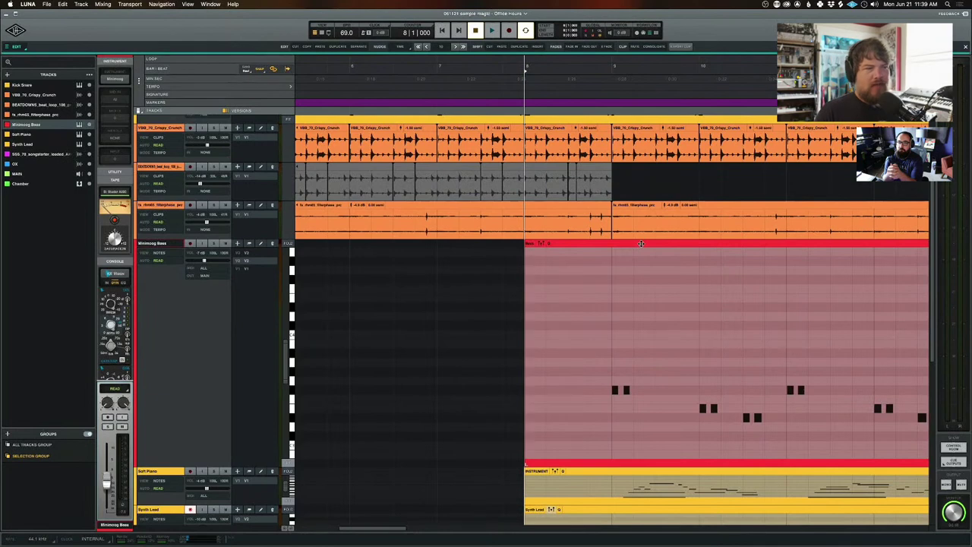
{"action": "left_click", "coordinate": [642, 243]}
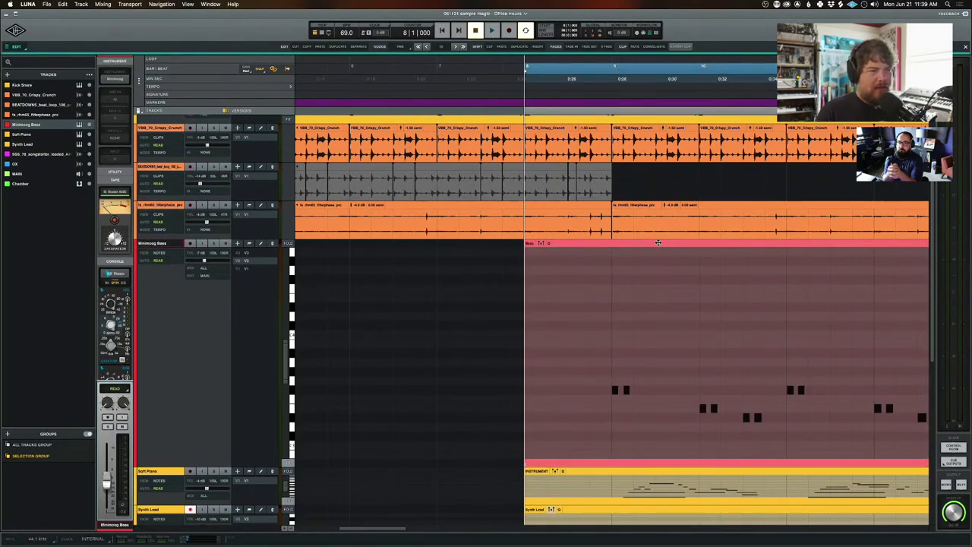
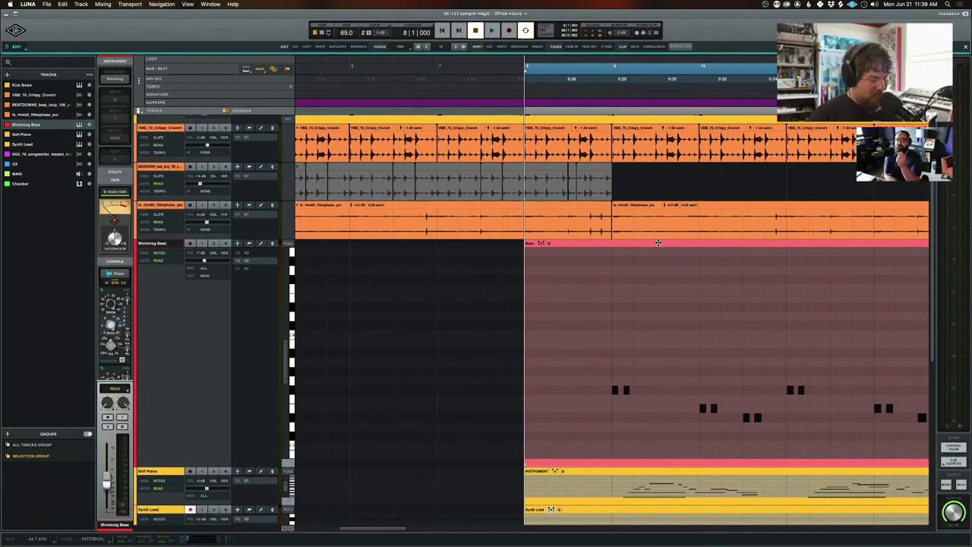
{"action": "key", "text": "space"}
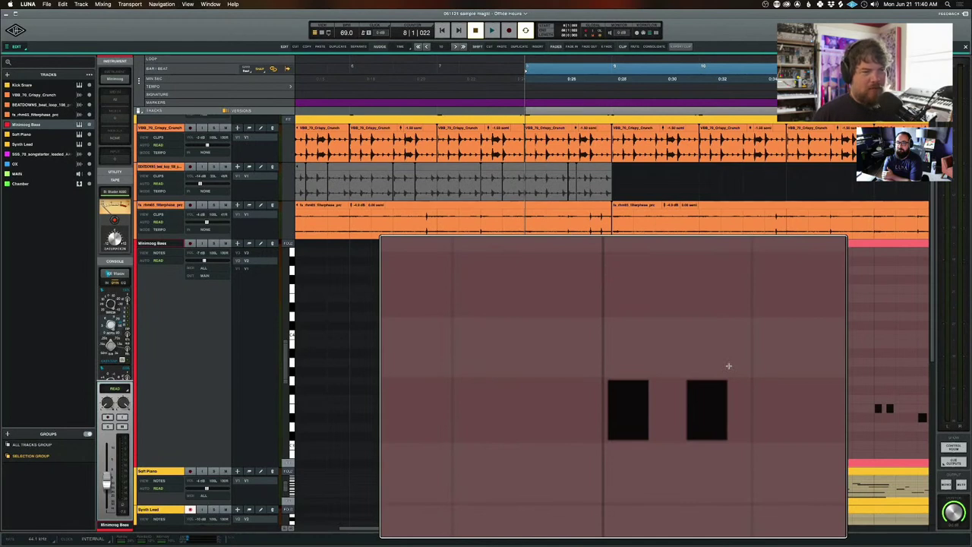
{"action": "key", "text": "Right"}
{"action": "key", "text": "Right"}
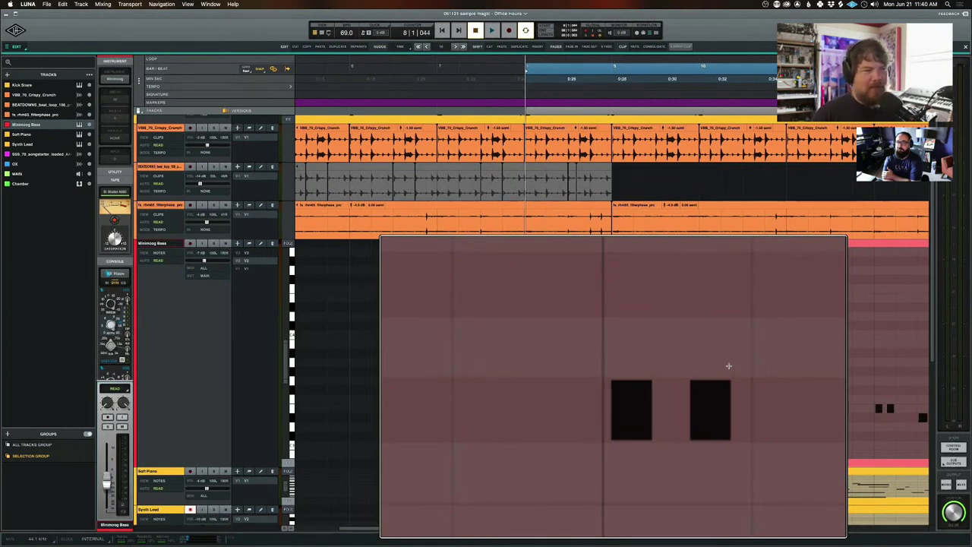
{"action": "key", "text": "Right"}
{"action": "key", "text": "Right"}
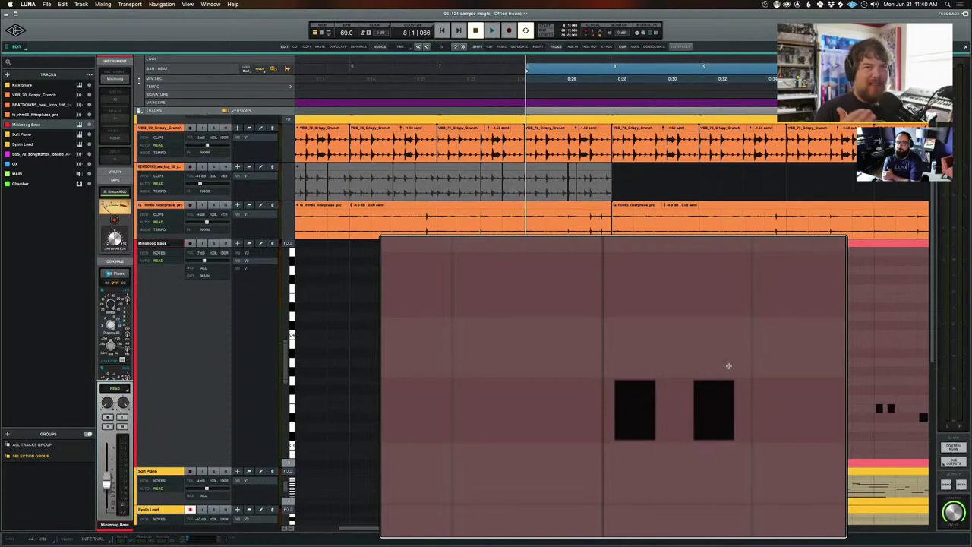
Nudge the Minimoog Bass clip earlier in 10 ms increments, past the bar 8 line to 7|4|871.
{"action": "key", "text": "Left"}
{"action": "key", "text": "Left"}
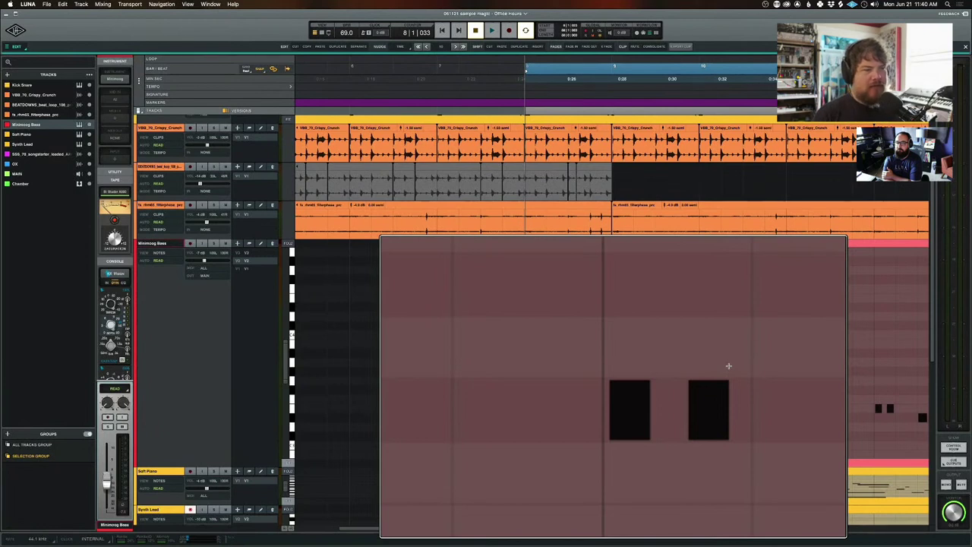
{"action": "key", "text": "Left"}
{"action": "key", "text": "Left"}
{"action": "key", "text": "Left"}
{"action": "key", "text": "Left"}
{"action": "key", "text": "Left"}
{"action": "key", "text": "Left"}
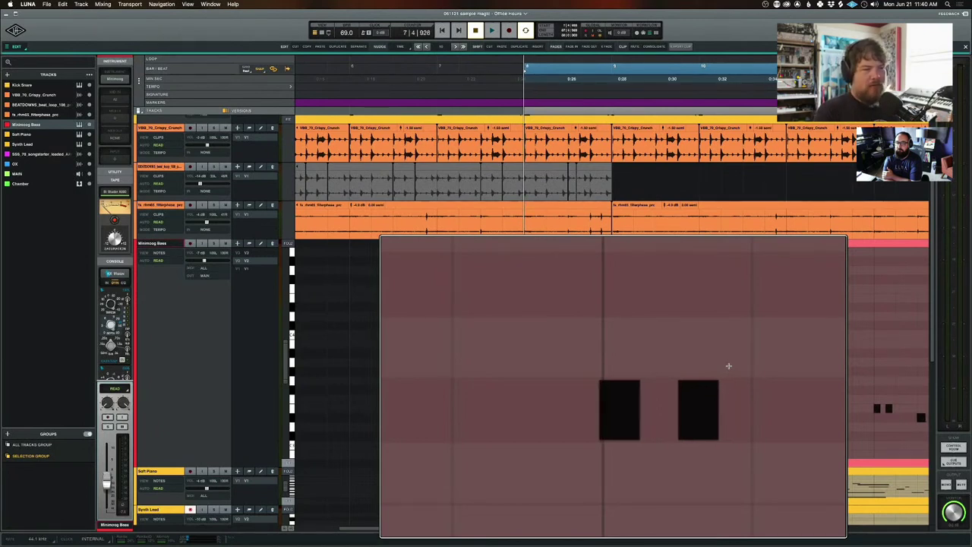
{"action": "key", "text": "Left"}
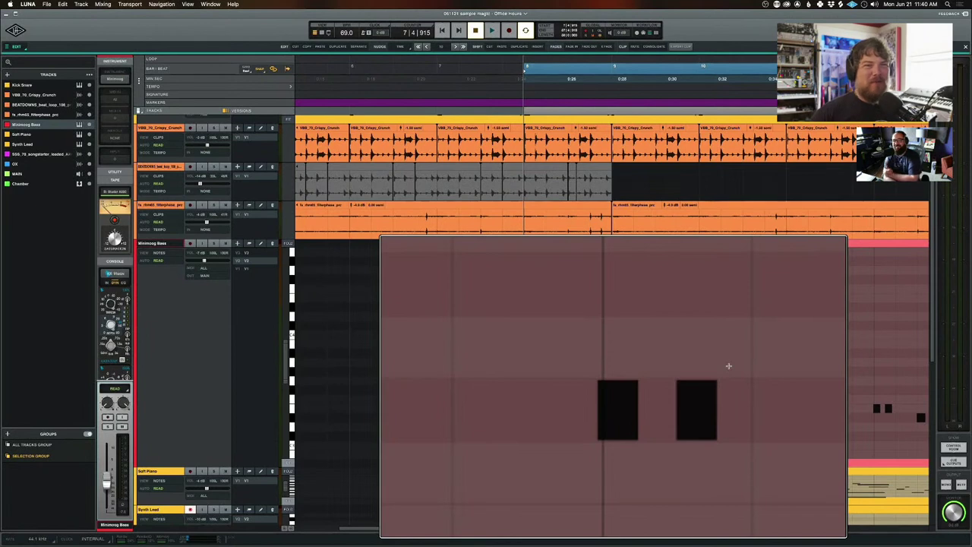
{"action": "key", "text": "Left"}
{"action": "key", "text": "Left"}
{"action": "key", "text": "Left"}
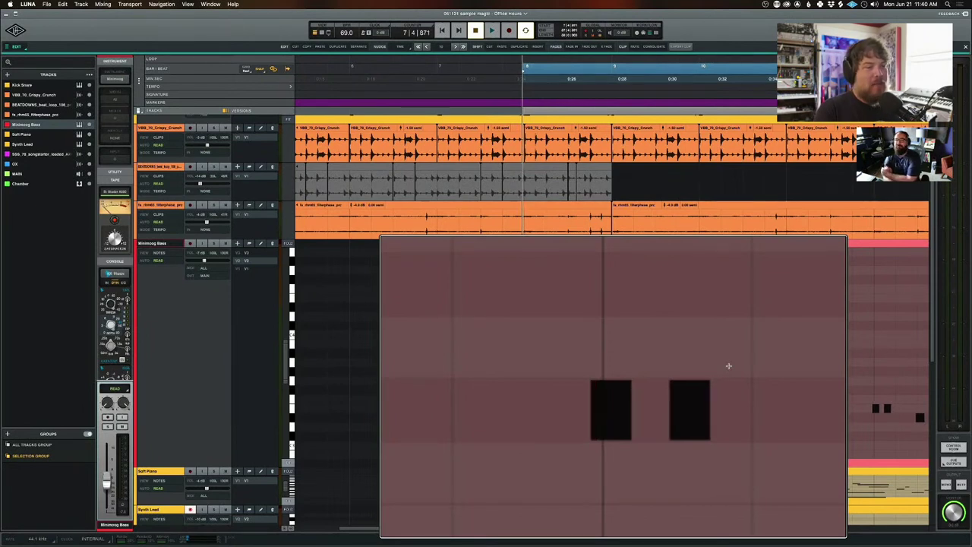
Nudge the Minimoog Bass clip later in 10 ms increments until it starts exactly at 8|1|000.
{"action": "key", "text": "Right"}
{"action": "key", "text": "Right"}
{"action": "key", "text": "Right"}
{"action": "key", "text": "Right"}
{"action": "key", "text": "Right"}
{"action": "key", "text": "Right"}
{"action": "key", "text": "Right"}
{"action": "key", "text": "Right"}
{"action": "key", "text": "Right"}
{"action": "key", "text": "Right"}
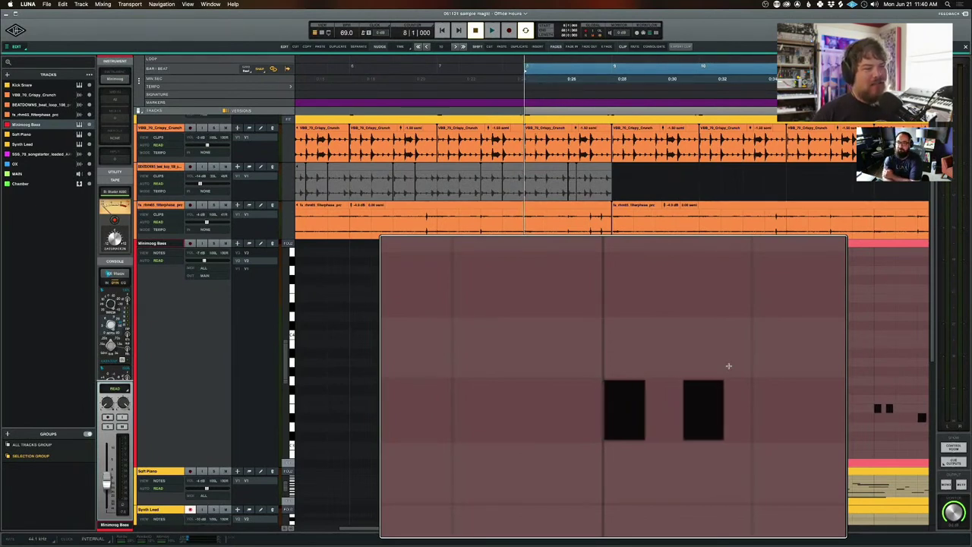
Nudge the Minimoog Bass clip back and forth in 10 ms increments, ending at 8|1|033.
{"action": "key", "text": "Right"}
{"action": "key", "text": "Right"}
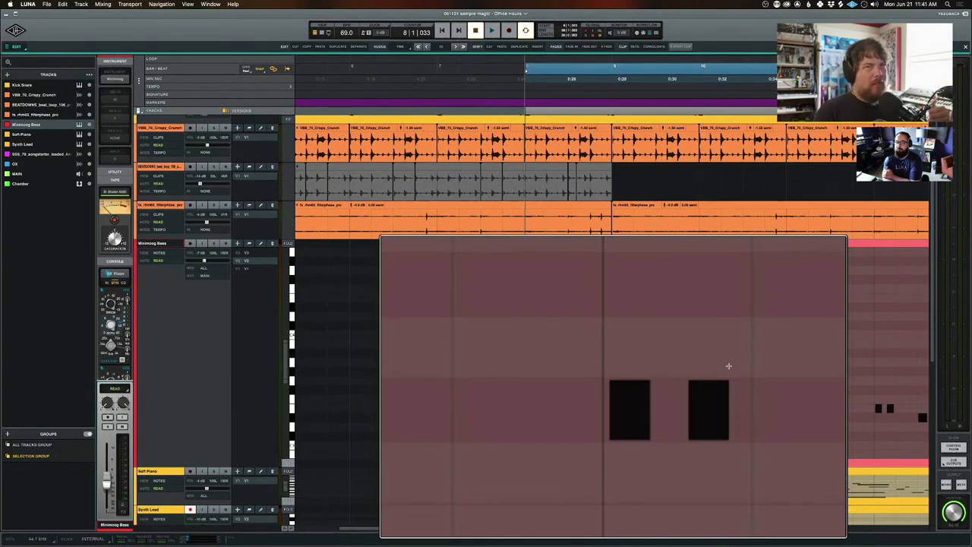
{"action": "key", "text": "Left"}
{"action": "key", "text": "Left"}
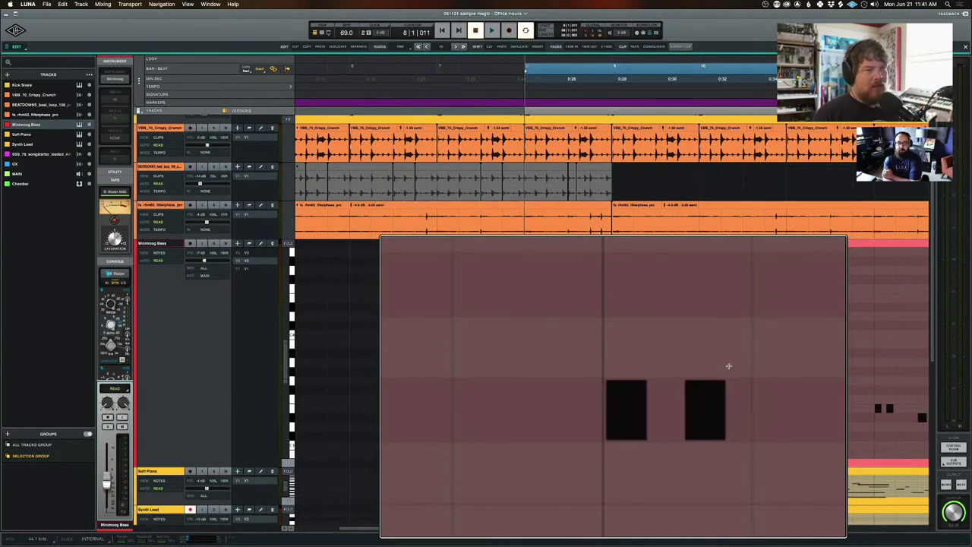
{"action": "key", "text": "Right"}
{"action": "key", "text": "Left"}
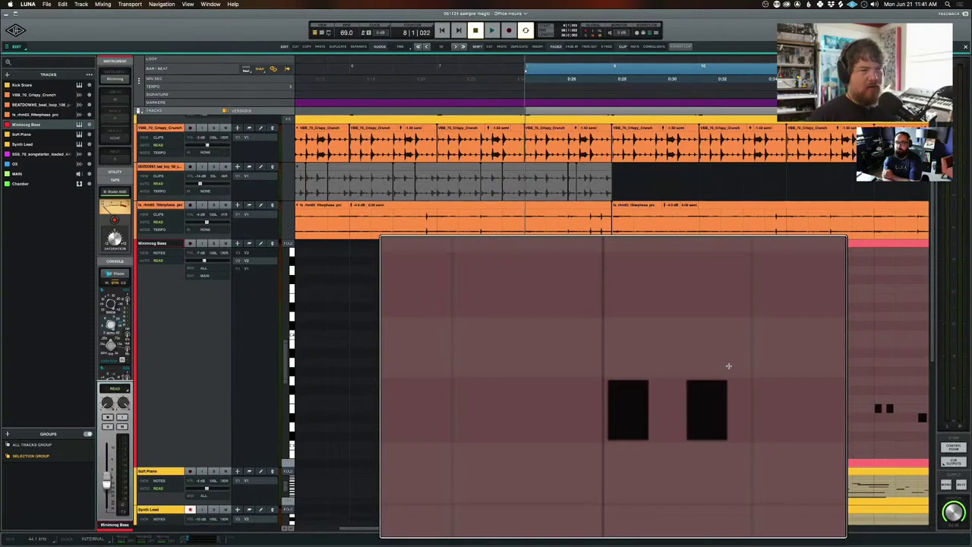
{"action": "key", "text": "Right"}
{"action": "key", "text": "Right"}
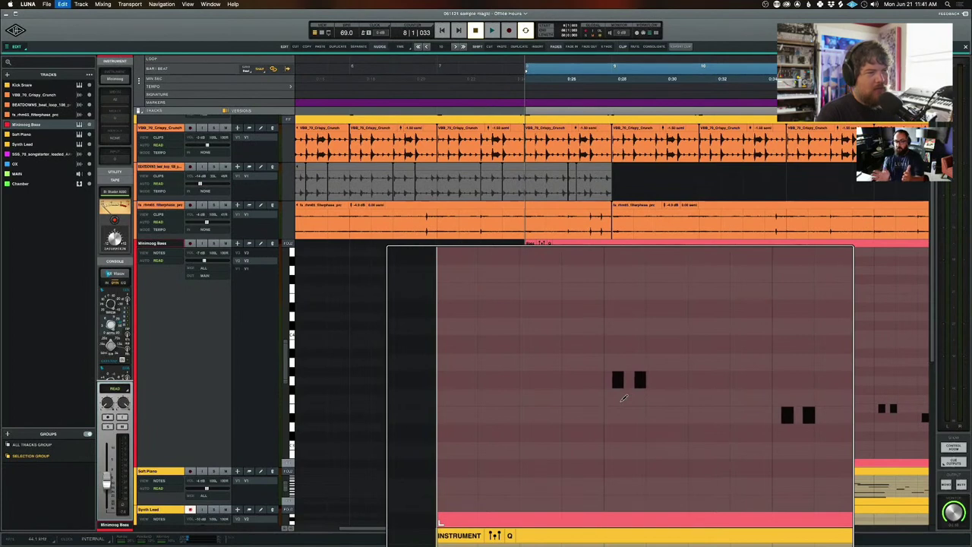
Undo the Minimoog Bass clip's nudges one after another until its first notes sit back at bar 9.
{"action": "key", "text": "Left"}
{"action": "key", "text": "Left"}
{"action": "key", "text": "Left"}
{"action": "key", "text": "Left"}
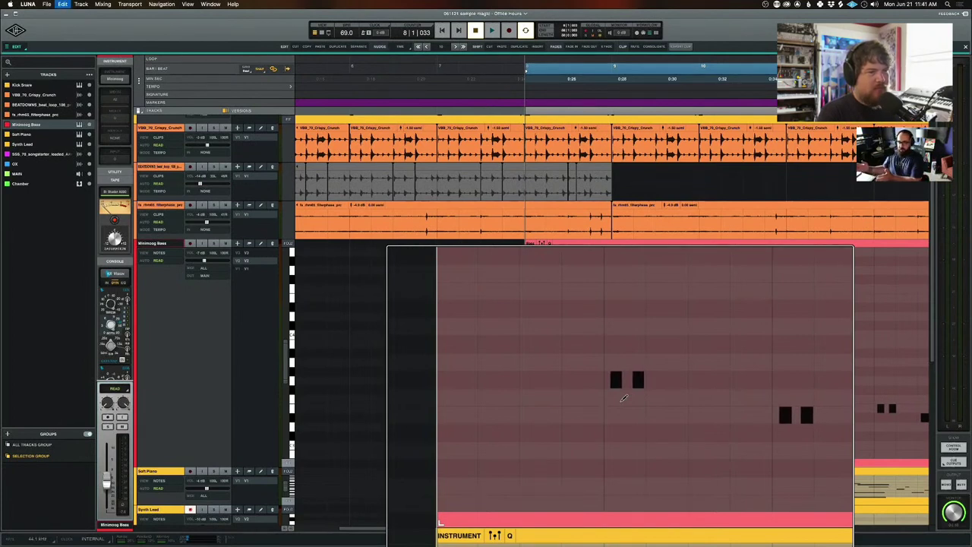
{"action": "key", "text": "Left"}
{"action": "key", "text": "Left"}
{"action": "key", "text": "Left"}
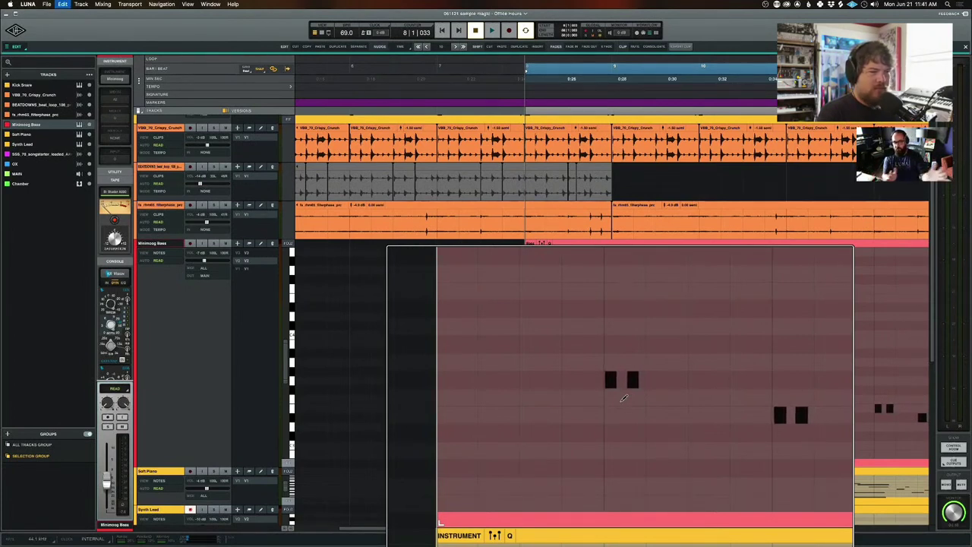
{"action": "key", "text": "Left"}
{"action": "key", "text": "Left"}
{"action": "key", "text": "Left"}
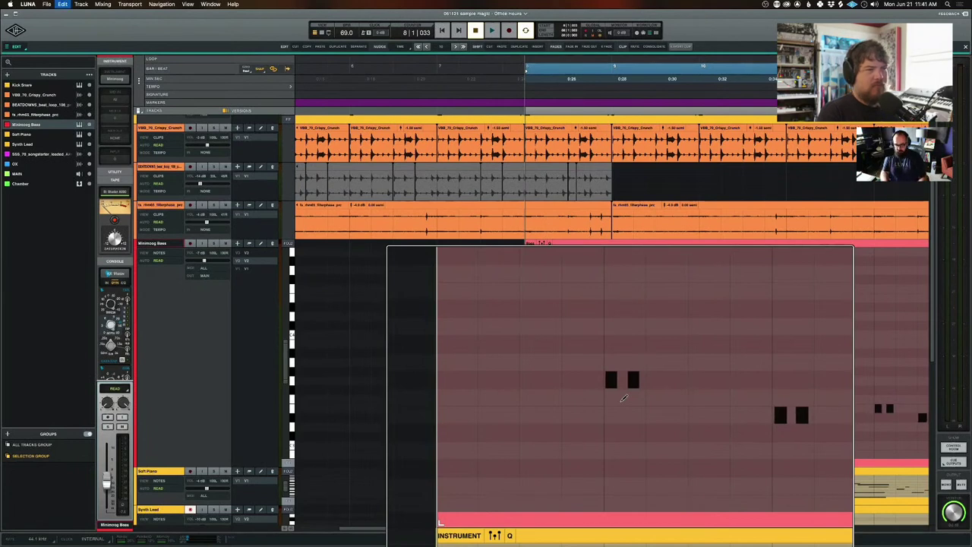
{"action": "key", "text": "Left"}
{"action": "key", "text": "Left"}
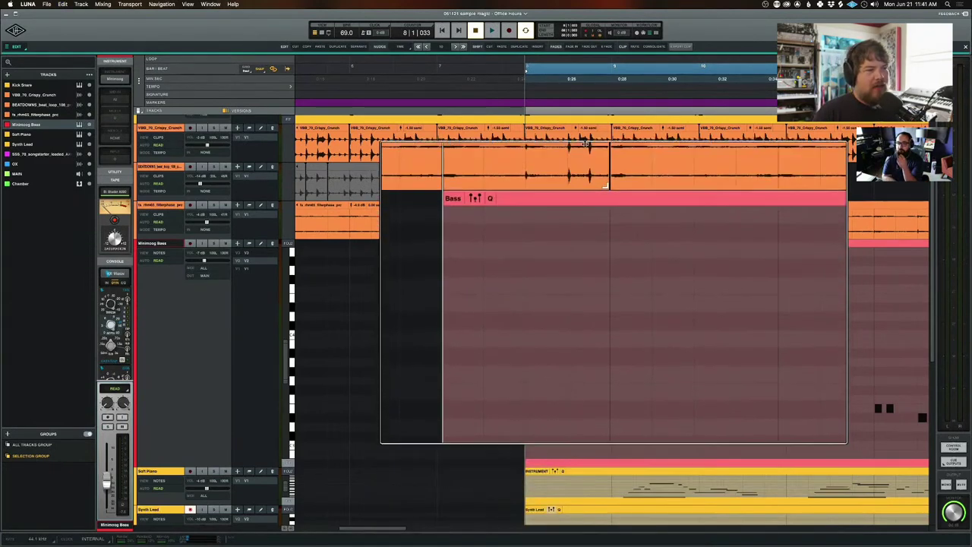
Select the fs_rhm65_filterphase_prc audio clip ending at bar 9, nudge it later to 5|1|088 and back to 5|1|033.
{"action": "left_click", "coordinate": [579, 203]}
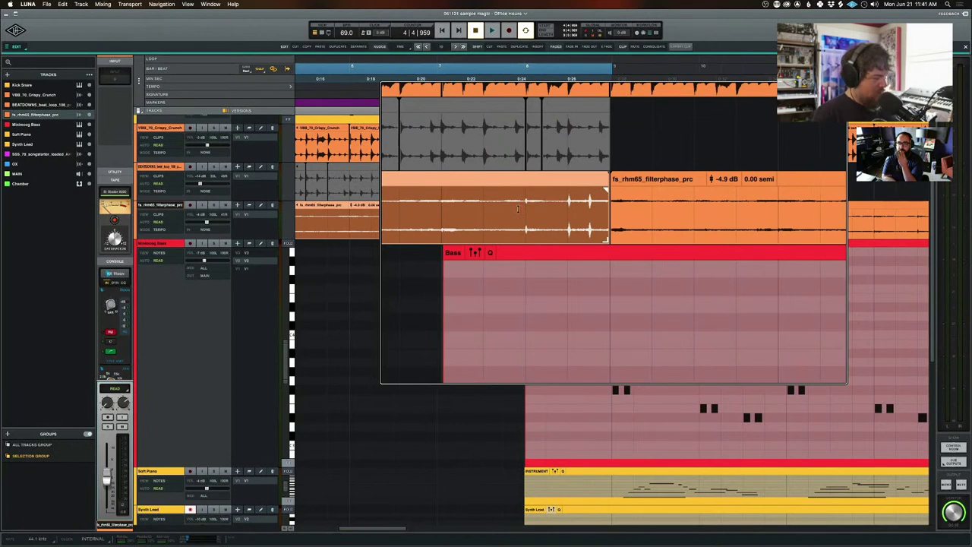
{"action": "key", "text": "super+c"}
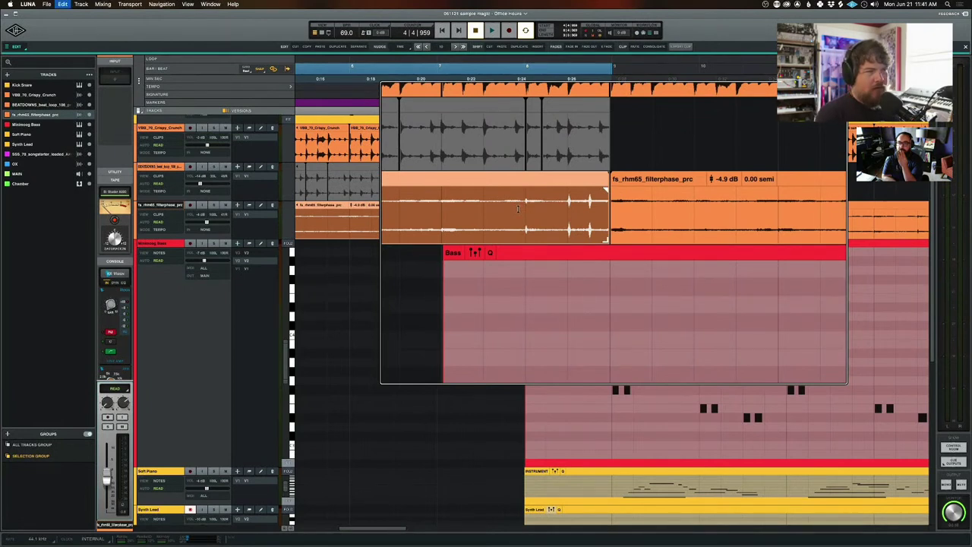
{"action": "left_click", "coordinate": [520, 242]}
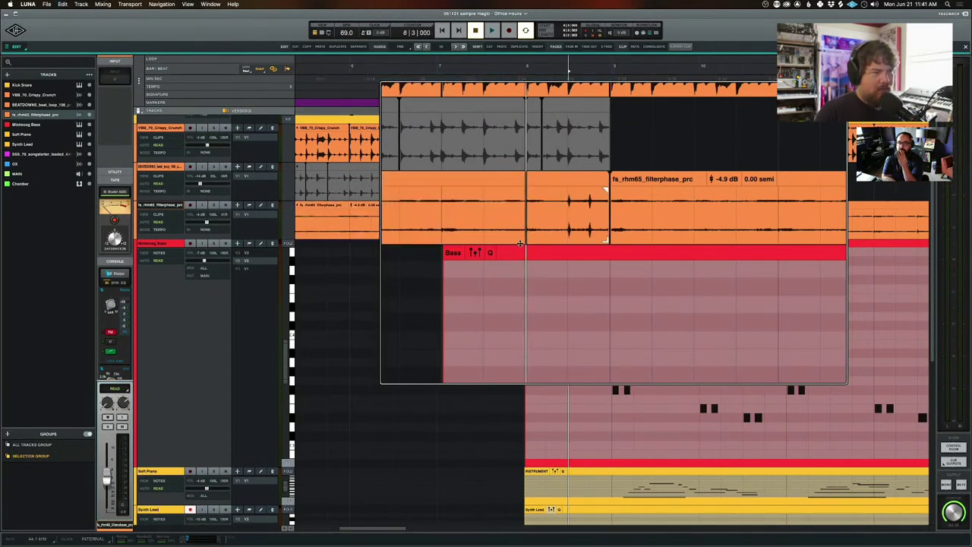
{"action": "left_click", "coordinate": [520, 242]}
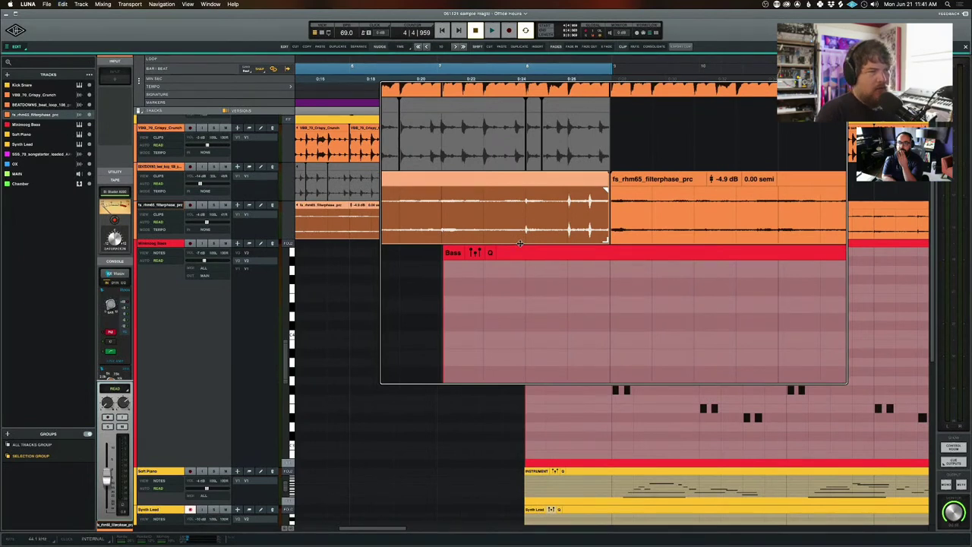
{"action": "key", "text": "Right"}
{"action": "key", "text": "Right"}
{"action": "key", "text": "Right"}
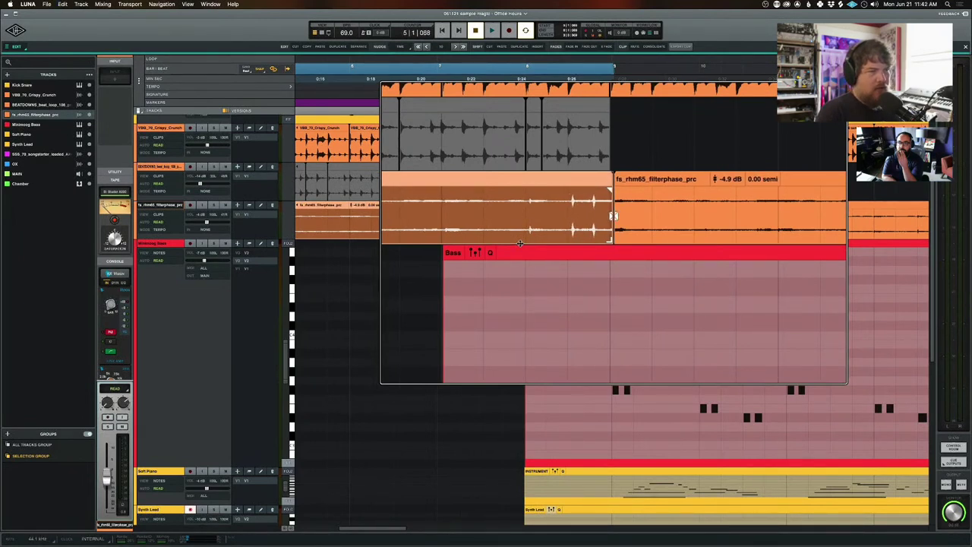
{"action": "key", "text": "Left"}
{"action": "key", "text": "Left"}
{"action": "key", "text": "Left"}
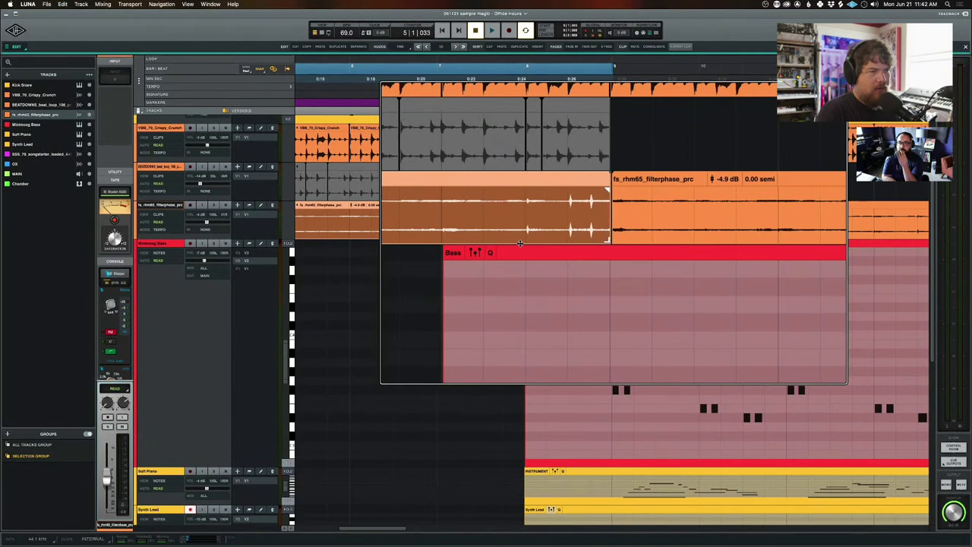
Mark a short region inside the filterphase clip after bar 8, and select the whole filterphase clip starting at bar 9.
{"action": "left_click_drag", "start_coordinate": [544, 171], "coordinate": [585, 204]}
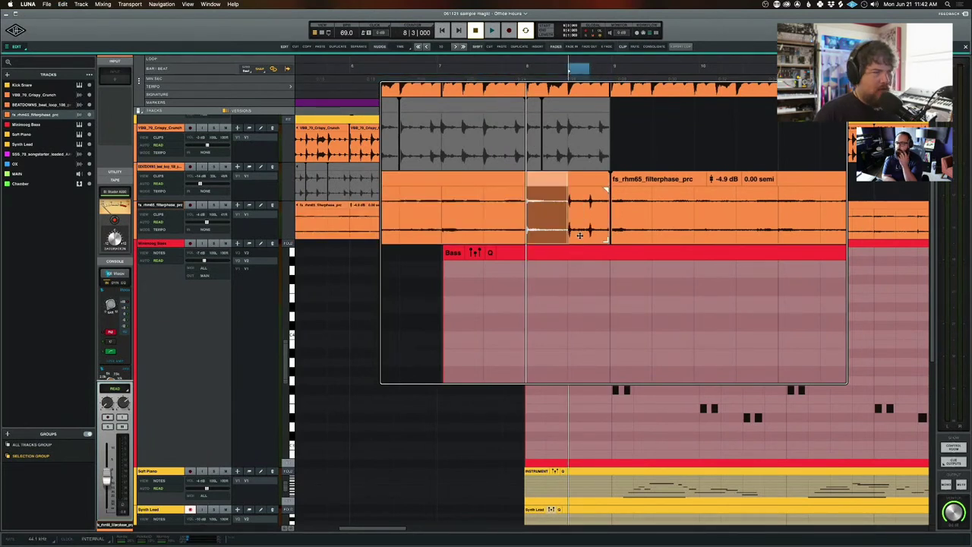
{"action": "left_click", "coordinate": [514, 229]}
{"action": "key", "text": "Tab"}
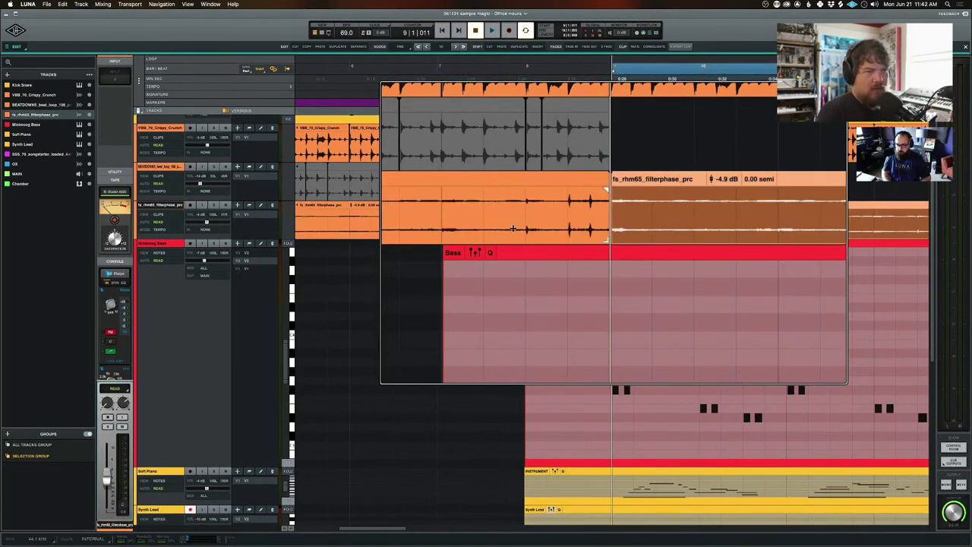
{"action": "key", "text": "super+c"}
{"action": "key", "text": "super+v"}
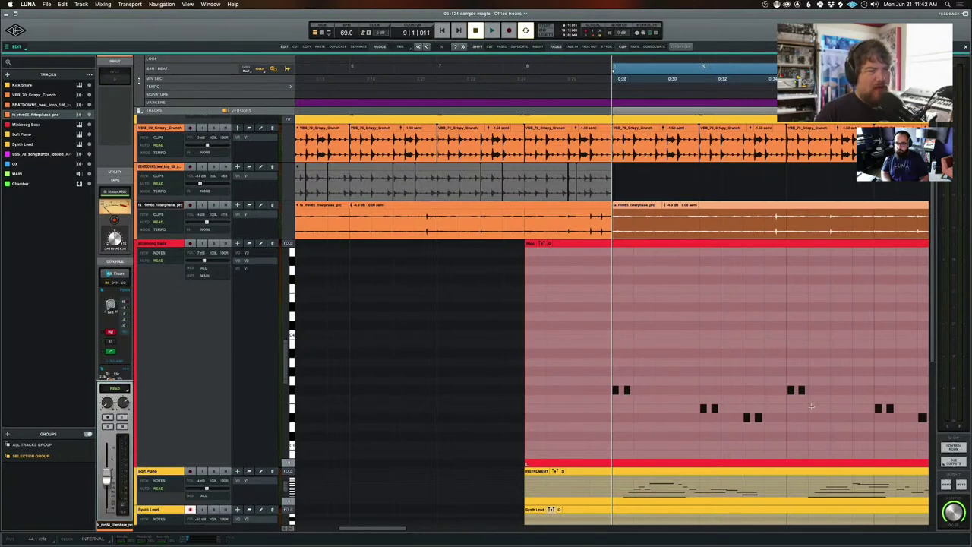
Select the two Minimoog Bass notes at bar 15, nudge them earlier in 10 ms increments to 14|4|904, and deselect them.
{"action": "scroll", "coordinate": [811, 406], "scroll_direction": "right", "scroll_amount": 5}
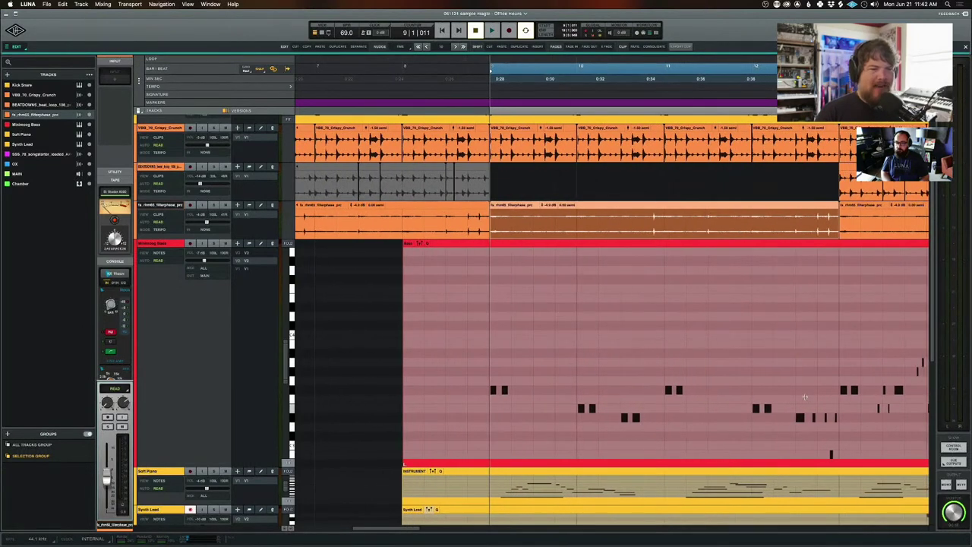
{"action": "scroll", "coordinate": [804, 396], "scroll_direction": "right", "scroll_amount": 10}
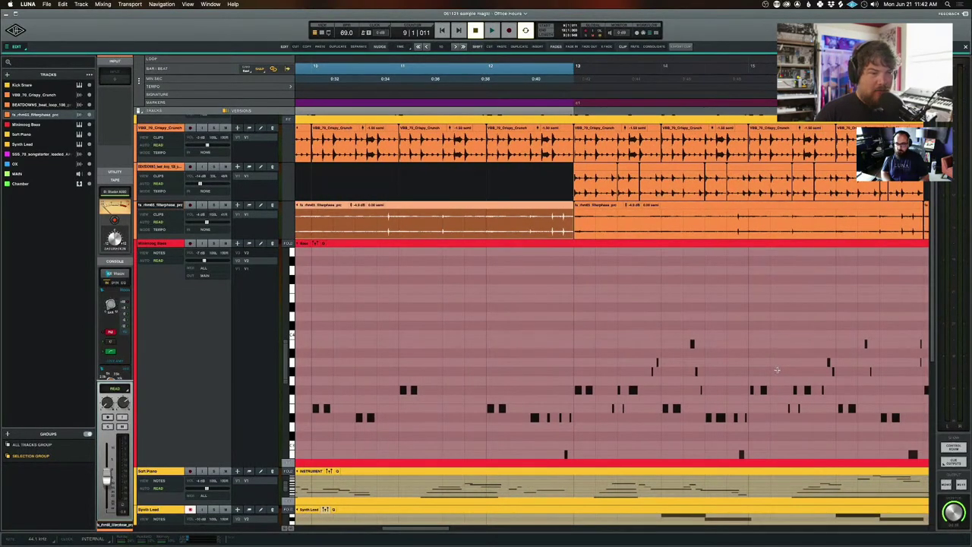
{"action": "scroll", "coordinate": [782, 400], "scroll_direction": "right", "scroll_amount": 6}
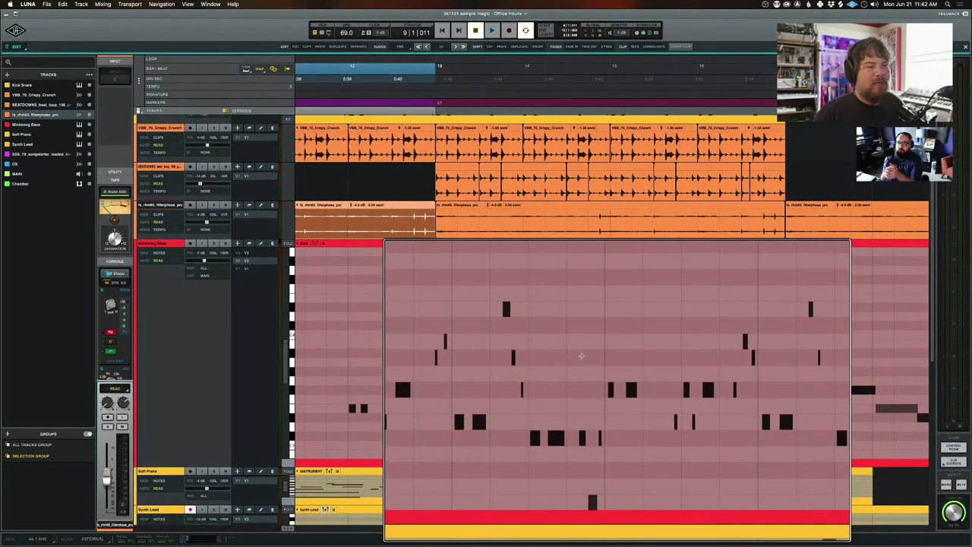
{"action": "left_click_drag", "start_coordinate": [583, 334], "coordinate": [655, 412]}
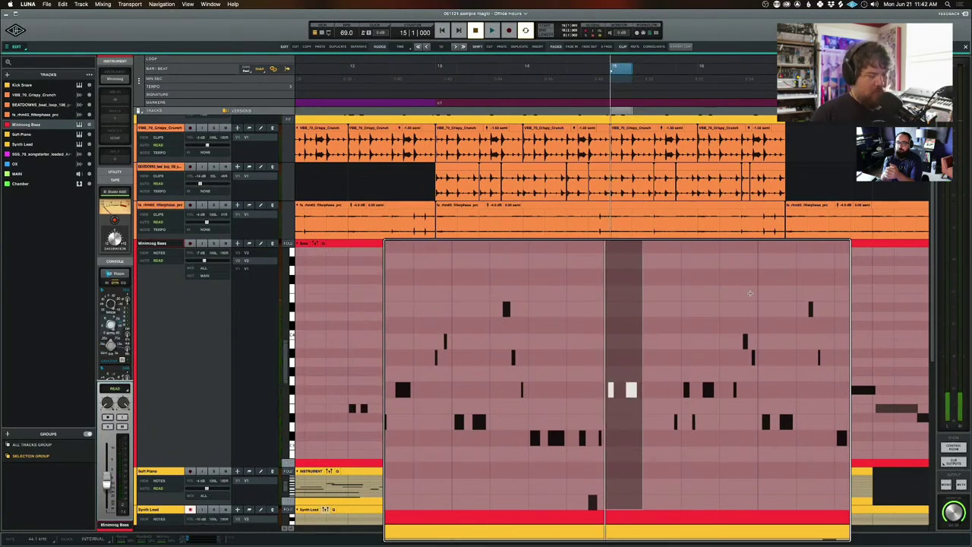
{"action": "key", "text": "Left"}
{"action": "key", "text": "Left"}
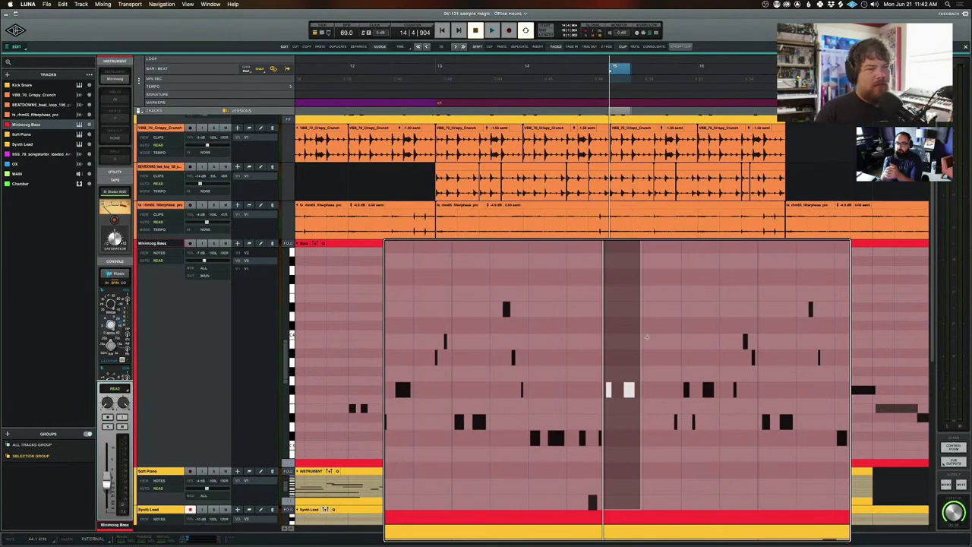
{"action": "left_click", "coordinate": [644, 338]}
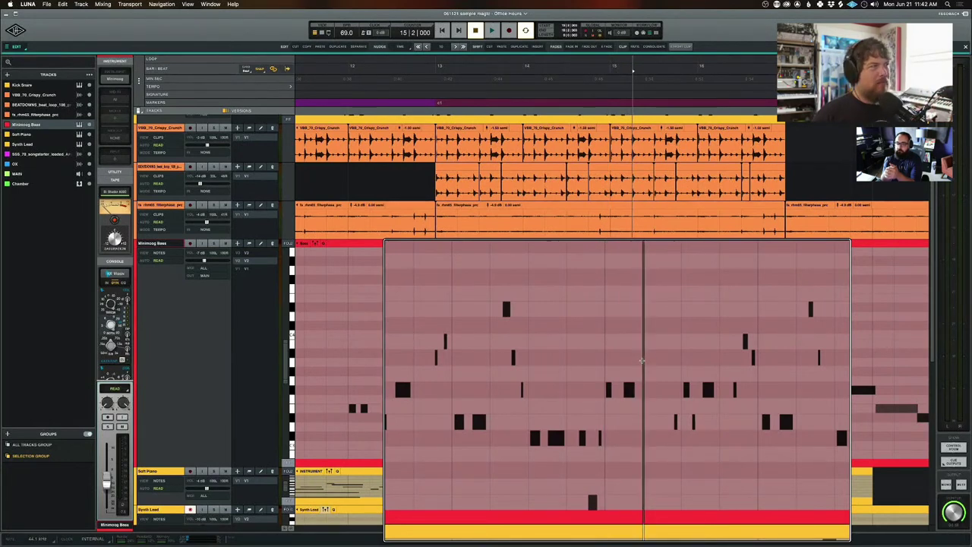
Open the Quantize settings and bring the start of the Minimoog Bass clip around bar 9 into view.
{"action": "scroll", "coordinate": [636, 348], "scroll_direction": "right", "scroll_amount": 5}
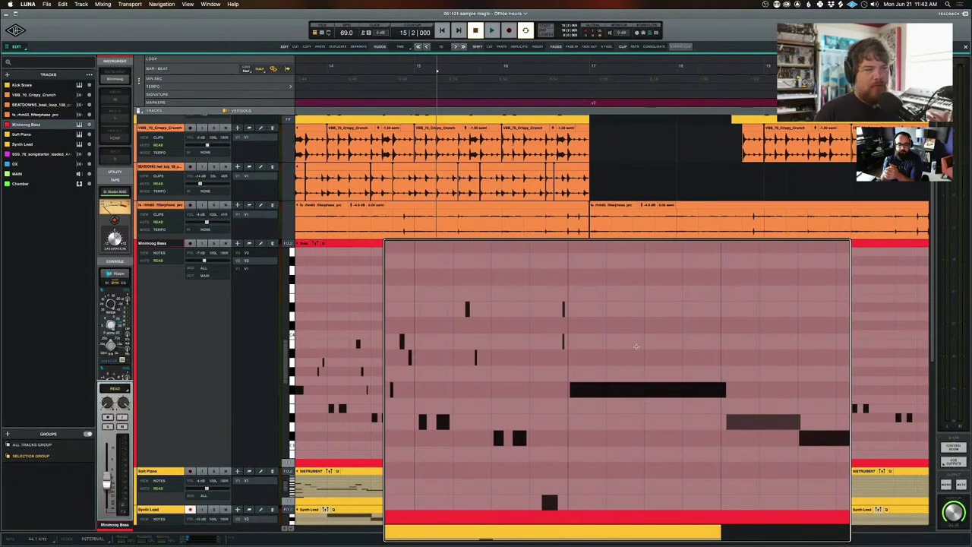
{"action": "scroll", "coordinate": [636, 348], "scroll_direction": "right", "scroll_amount": 3}
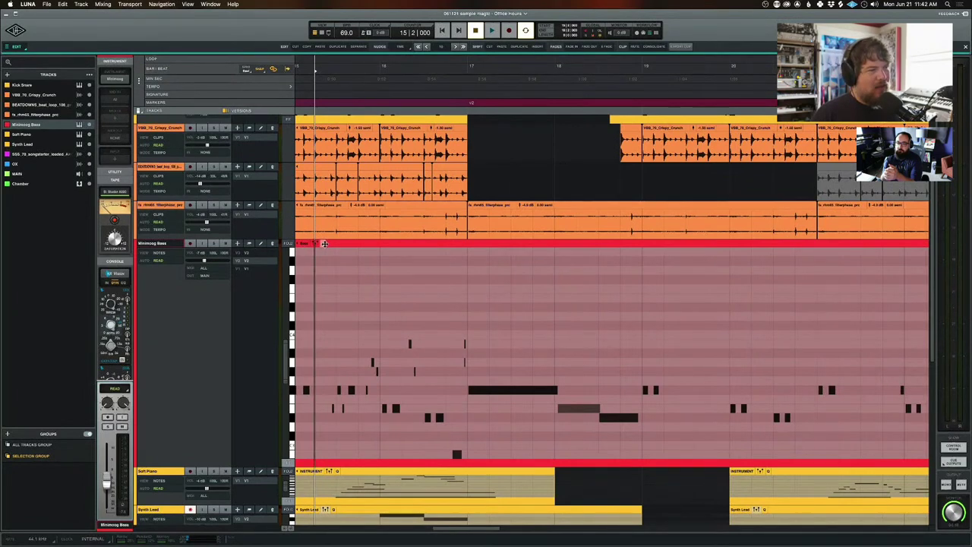
{"action": "key", "text": "q"}
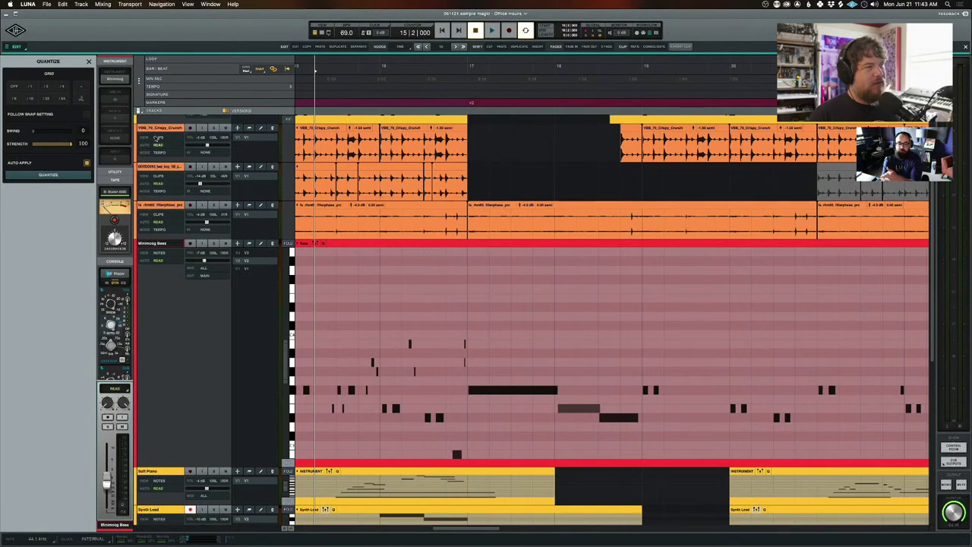
{"action": "scroll", "coordinate": [366, 325], "scroll_direction": "left", "scroll_amount": 5}
{"action": "scroll", "coordinate": [365, 325], "scroll_direction": "down", "scroll_amount": 2}
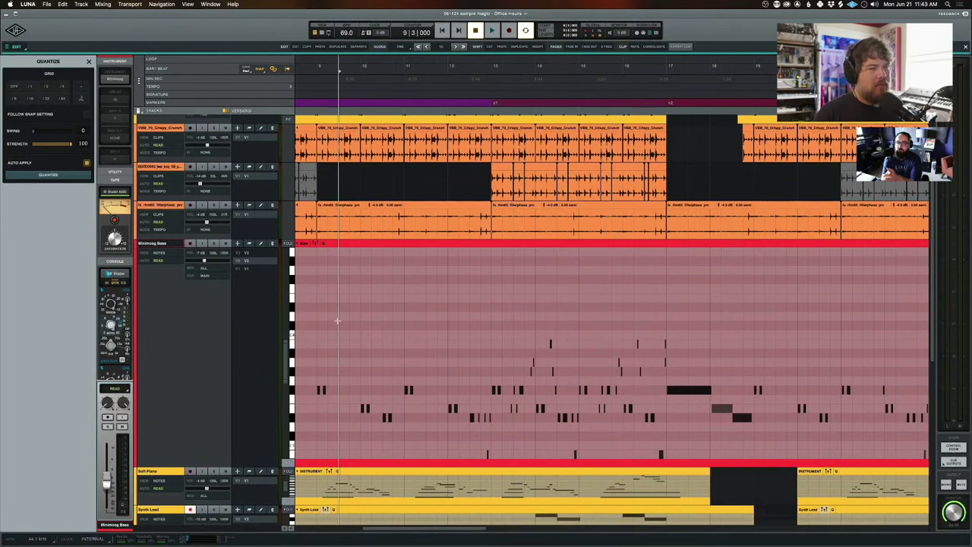
{"action": "scroll", "coordinate": [354, 321], "scroll_direction": "down", "scroll_amount": 2}
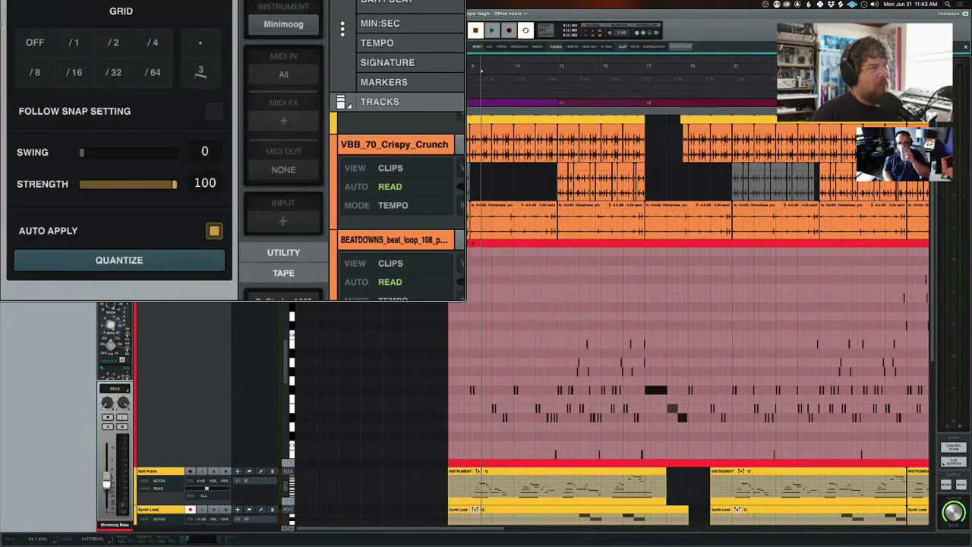
Try several quantize grid values, choose the /2 grid, and keep the strength at 100.
{"action": "left_click", "coordinate": [23, 150]}
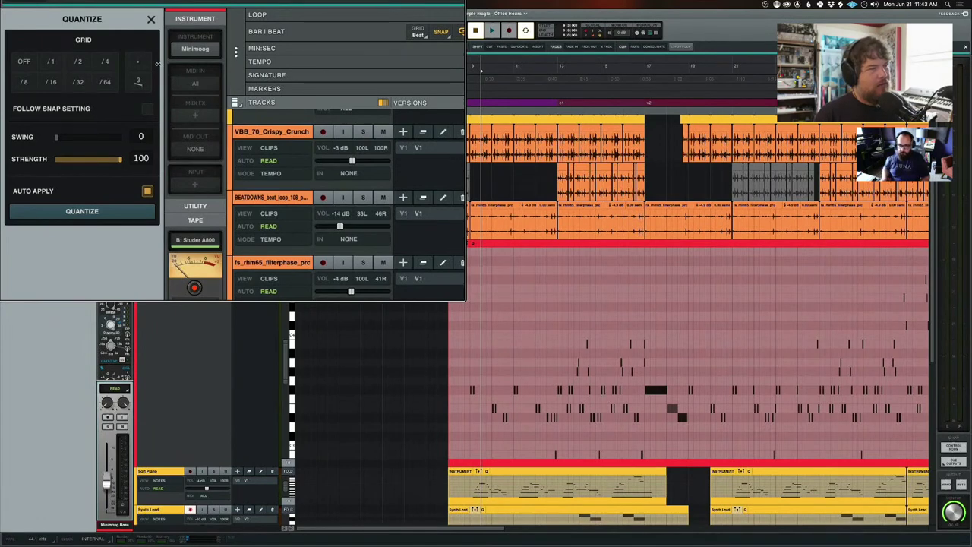
{"action": "left_click", "coordinate": [104, 80]}
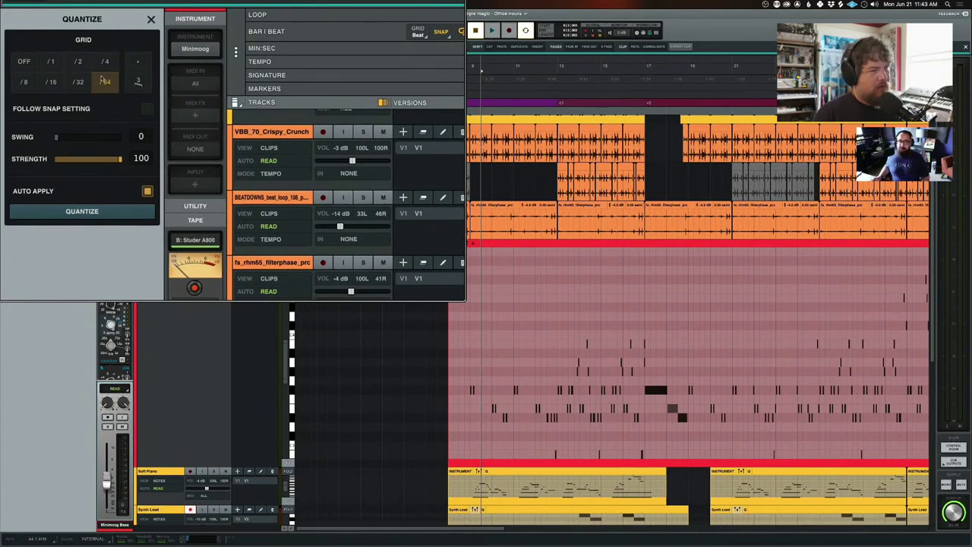
{"action": "left_click", "coordinate": [78, 81]}
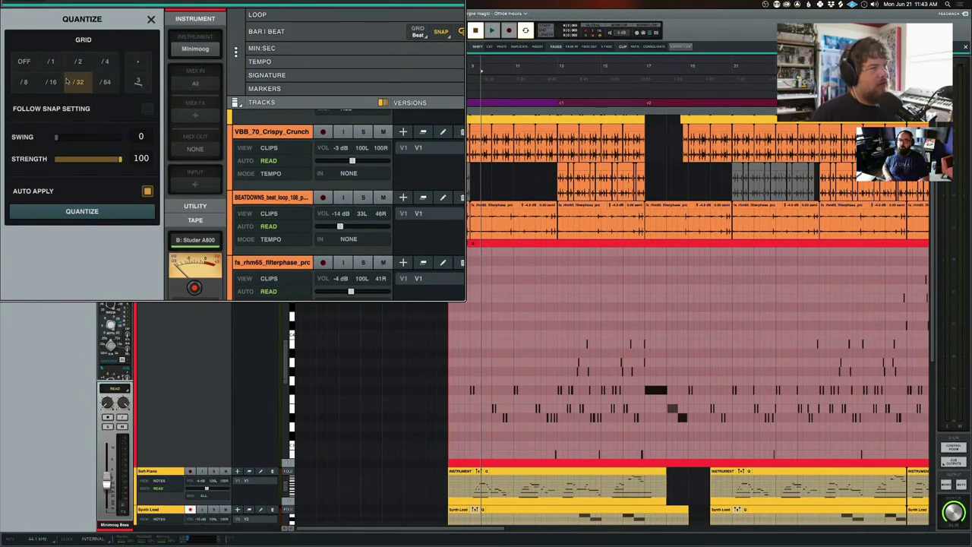
{"action": "left_click", "coordinate": [52, 81]}
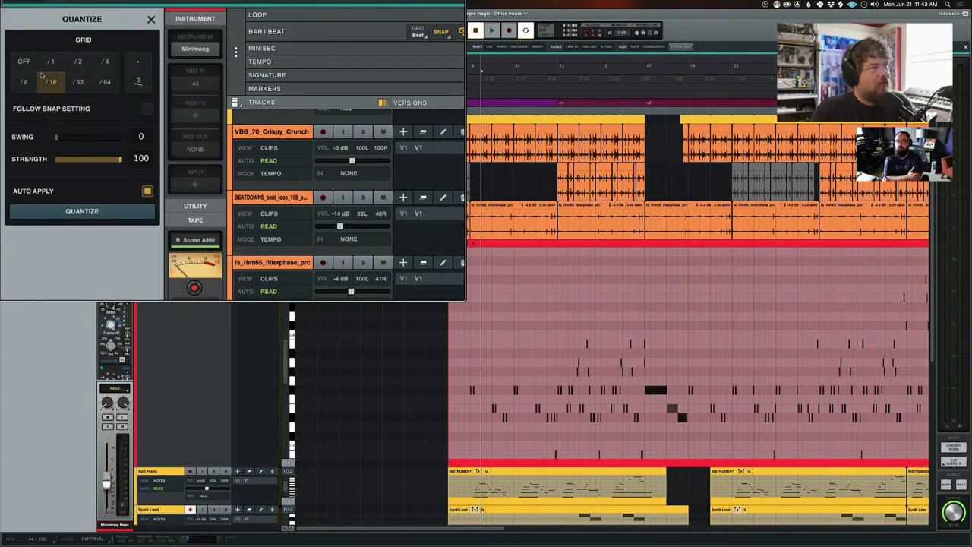
{"action": "left_click", "coordinate": [19, 64]}
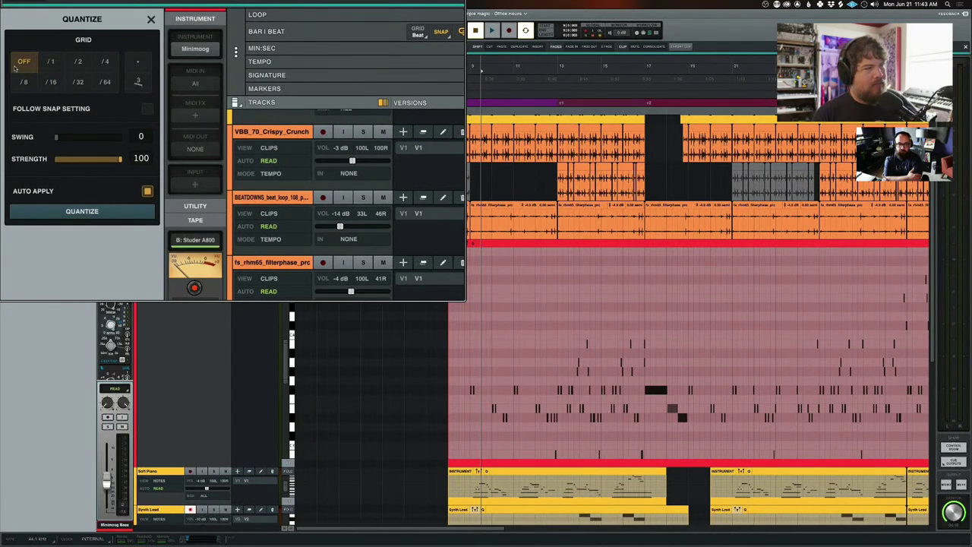
{"action": "left_click", "coordinate": [148, 192]}
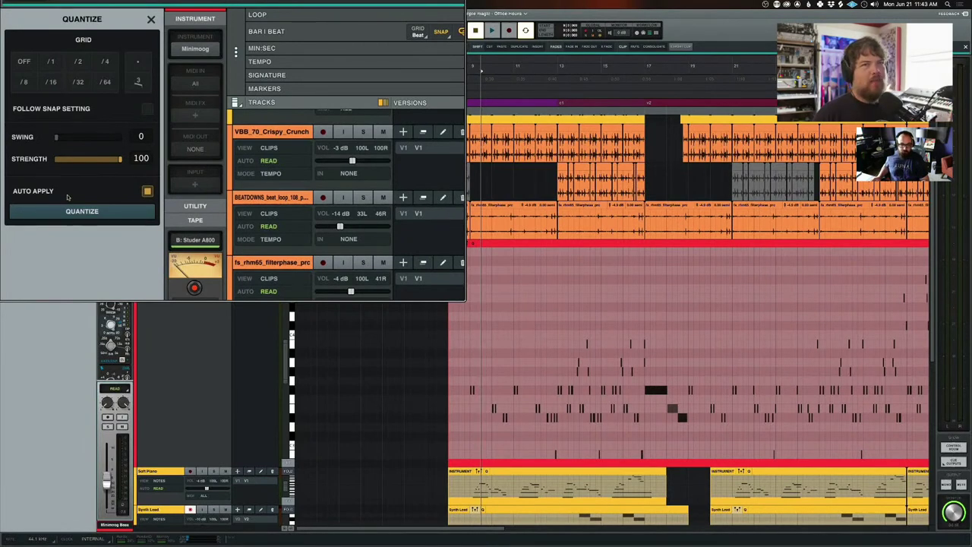
{"action": "left_click", "coordinate": [73, 66]}
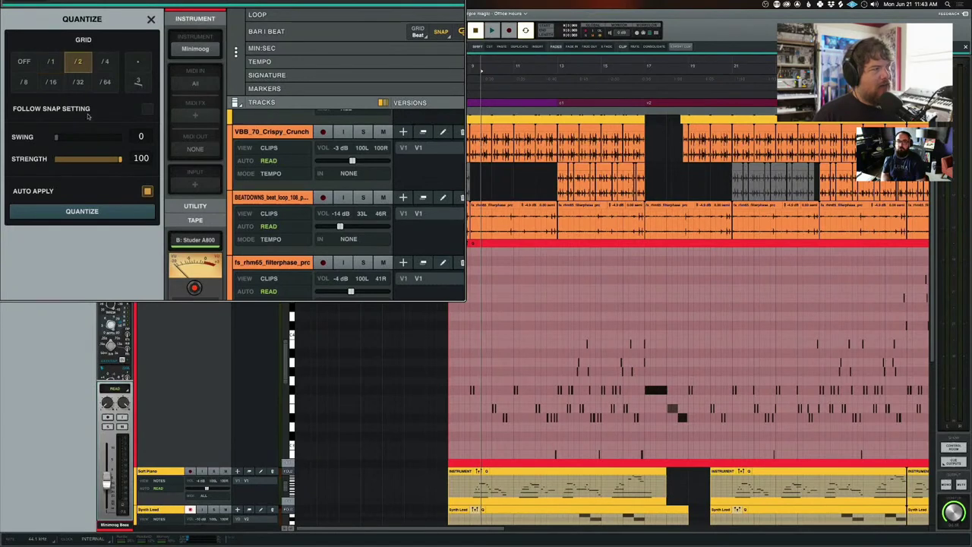
{"action": "left_click_drag", "start_coordinate": [97, 159], "coordinate": [148, 160]}
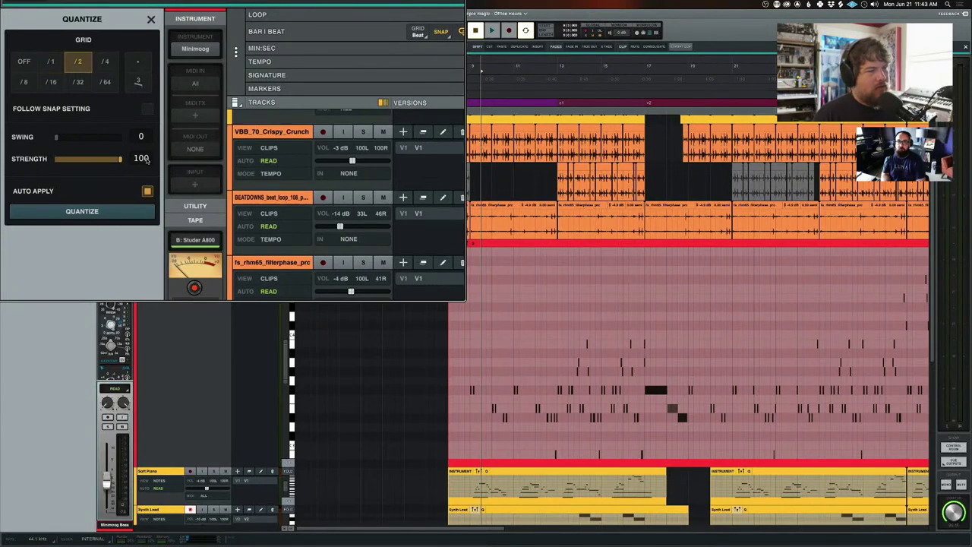
Select the Minimoog Bass clip, mark a range of its notes from bar 9, and select the whole clip again.
{"action": "scroll", "coordinate": [461, 297], "scroll_direction": "right", "scroll_amount": 3}
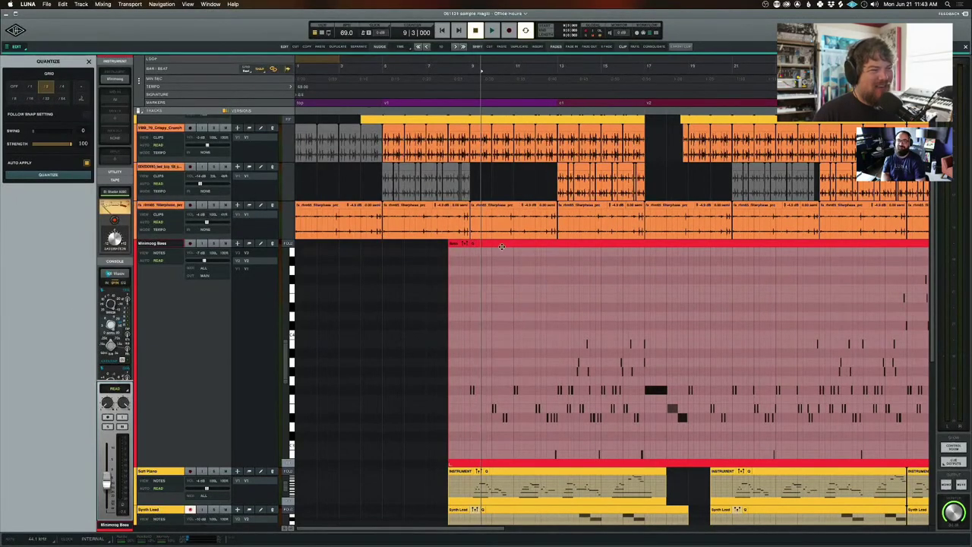
{"action": "left_click", "coordinate": [474, 243]}
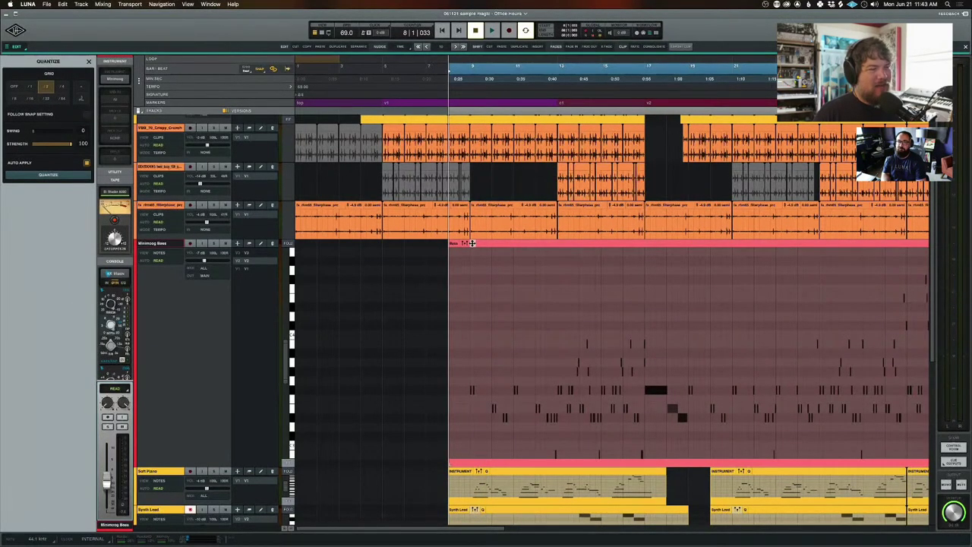
{"action": "mouse_move", "coordinate": [477, 319]}
{"action": "left_mouse_down"}
{"action": "mouse_move", "coordinate": [494, 365]}
{"action": "mouse_move", "coordinate": [540, 414]}
{"action": "left_mouse_up"}
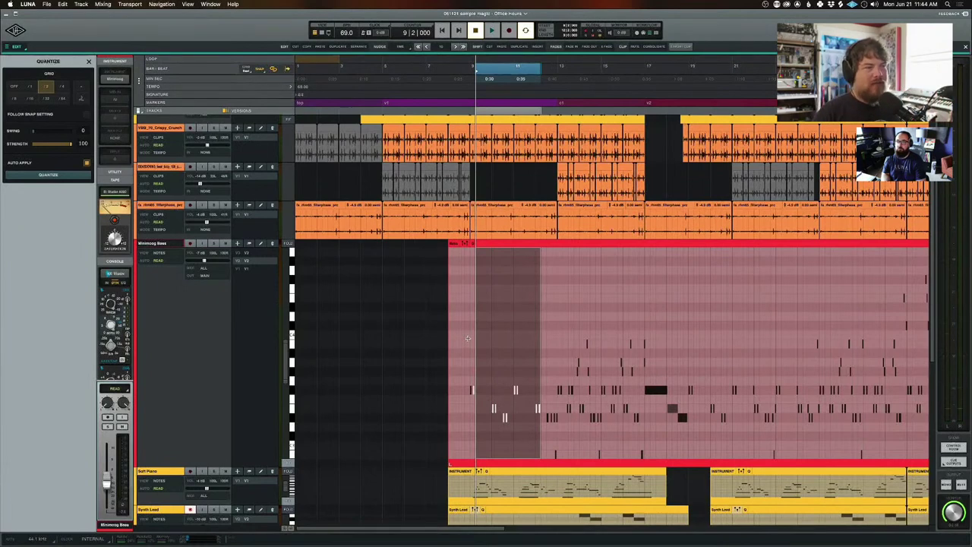
{"action": "left_click", "coordinate": [516, 242]}
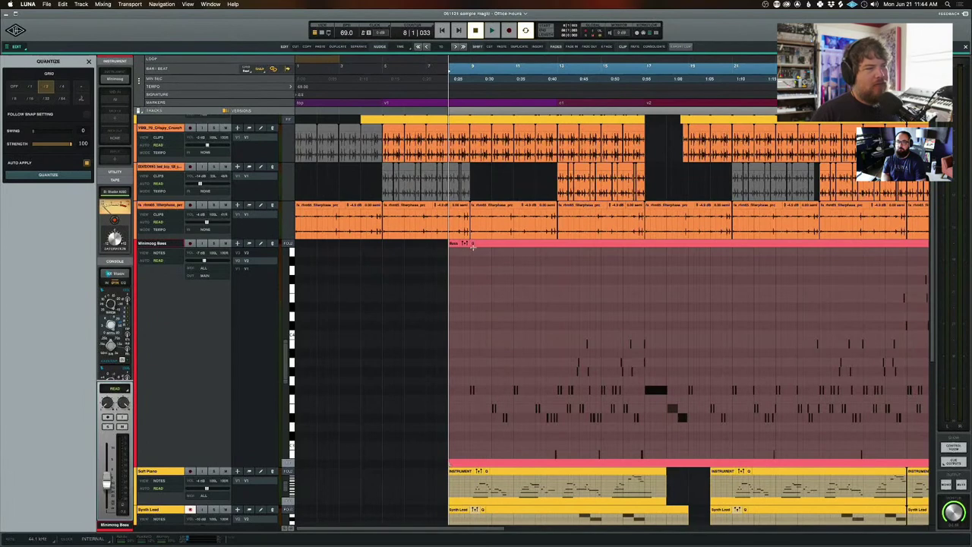
Quantize the selected Minimoog Bass clip to the coarse /1, /2 and /4 grids in turn.
{"action": "left_click", "coordinate": [27, 88]}
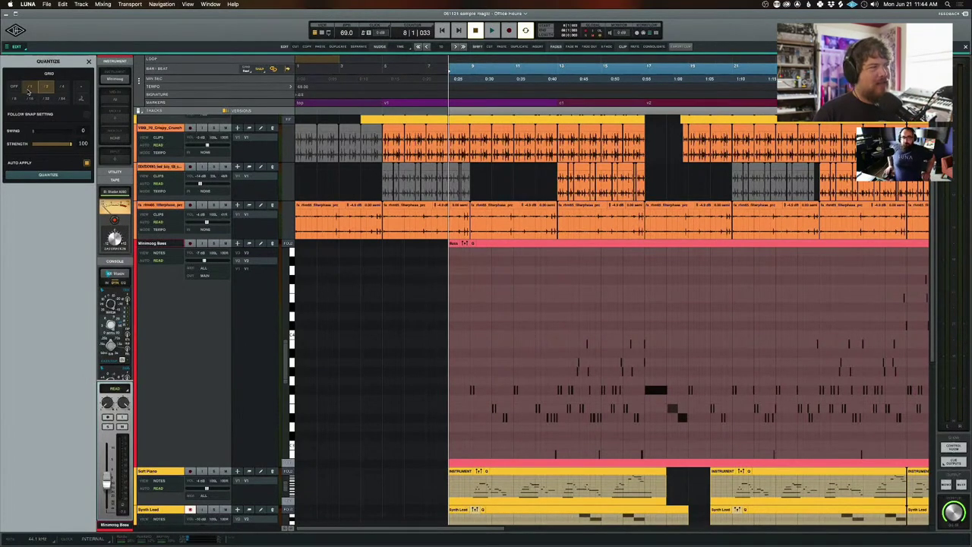
{"action": "left_click", "coordinate": [56, 88]}
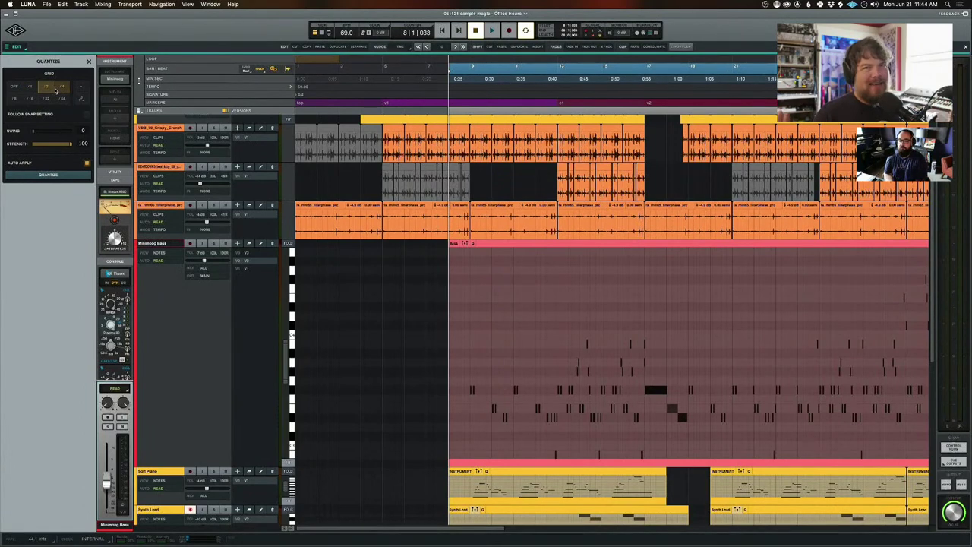
{"action": "left_click", "coordinate": [54, 87]}
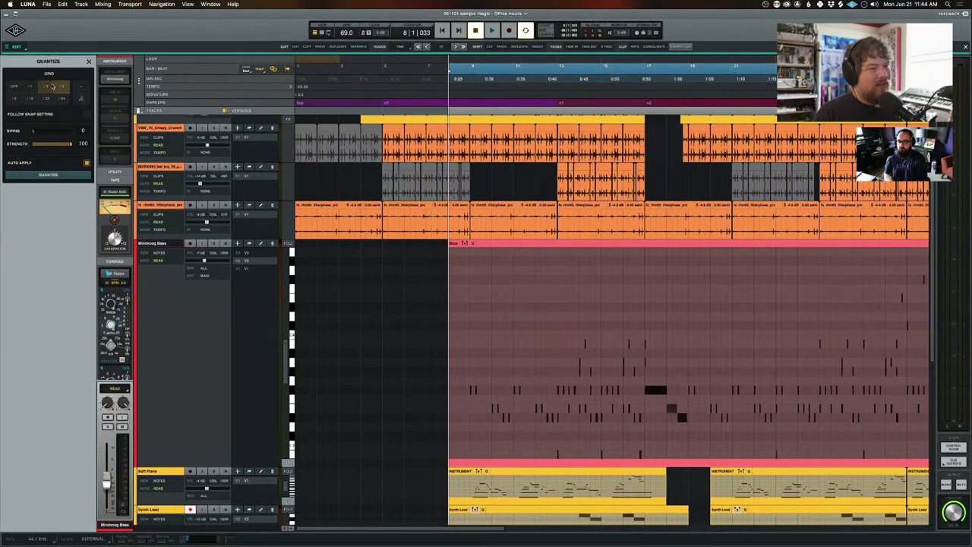
{"action": "left_click", "coordinate": [31, 87]}
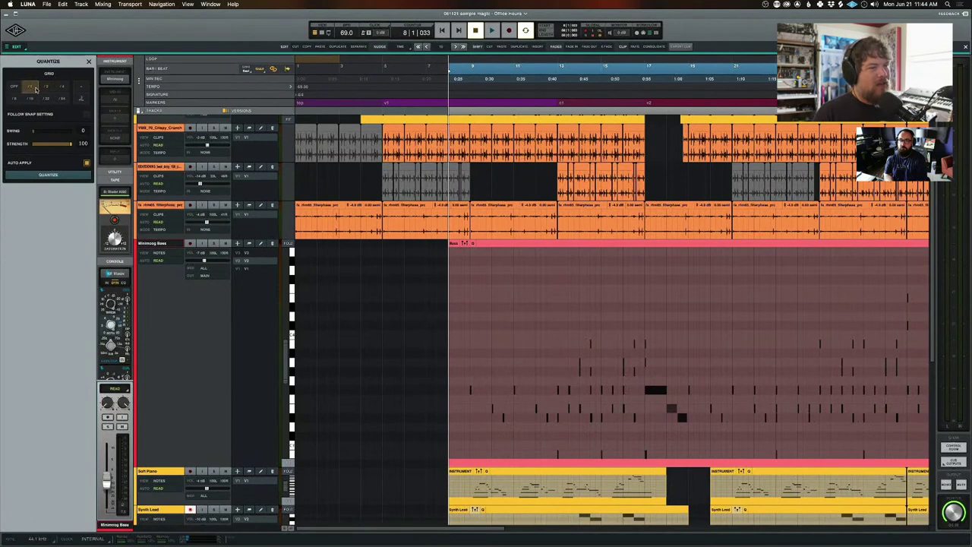
{"action": "left_click", "coordinate": [47, 87]}
{"action": "left_click", "coordinate": [31, 88]}
{"action": "left_click", "coordinate": [61, 88]}
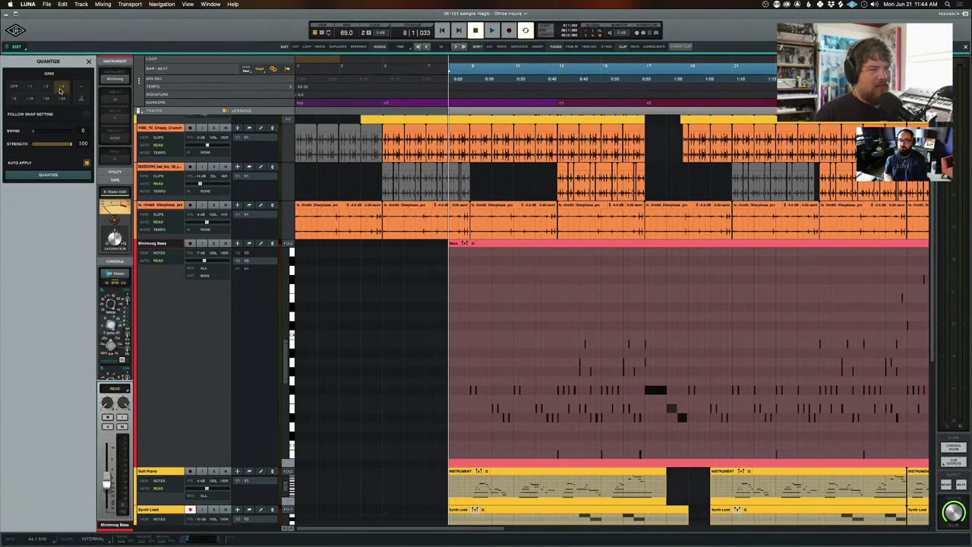
Quantize the bass clip to the /8, /16 and /32 grids in turn and return to the /16 grid.
{"action": "left_click", "coordinate": [15, 99]}
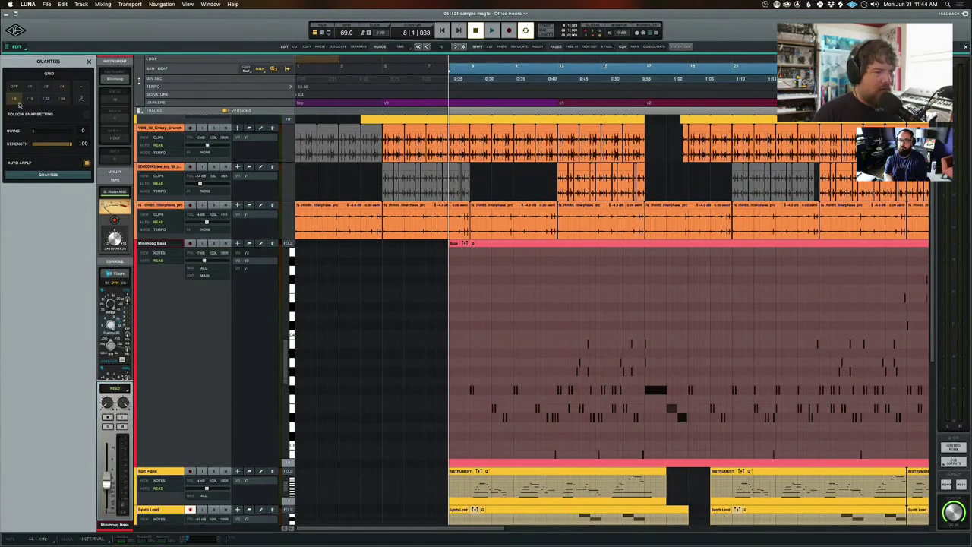
{"action": "left_click", "coordinate": [30, 100]}
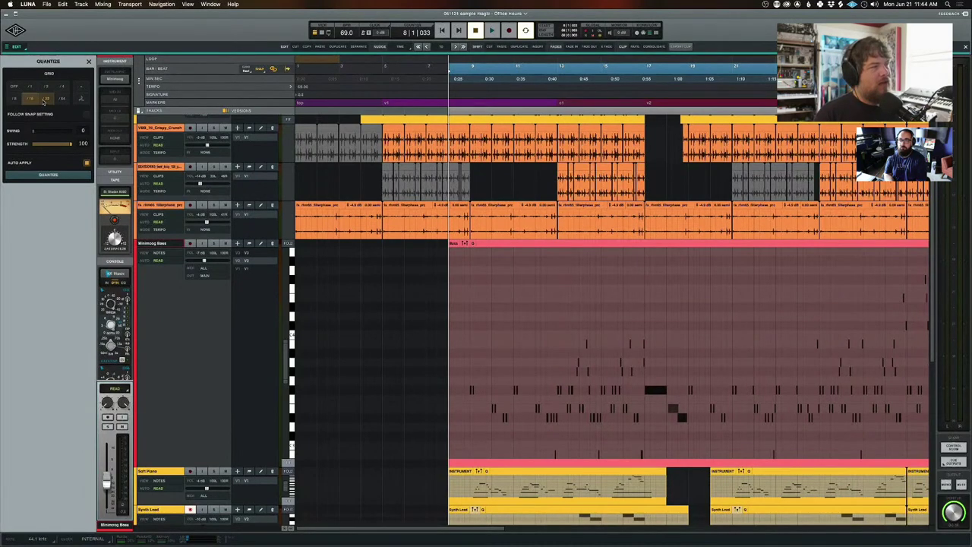
{"action": "left_click", "coordinate": [46, 100]}
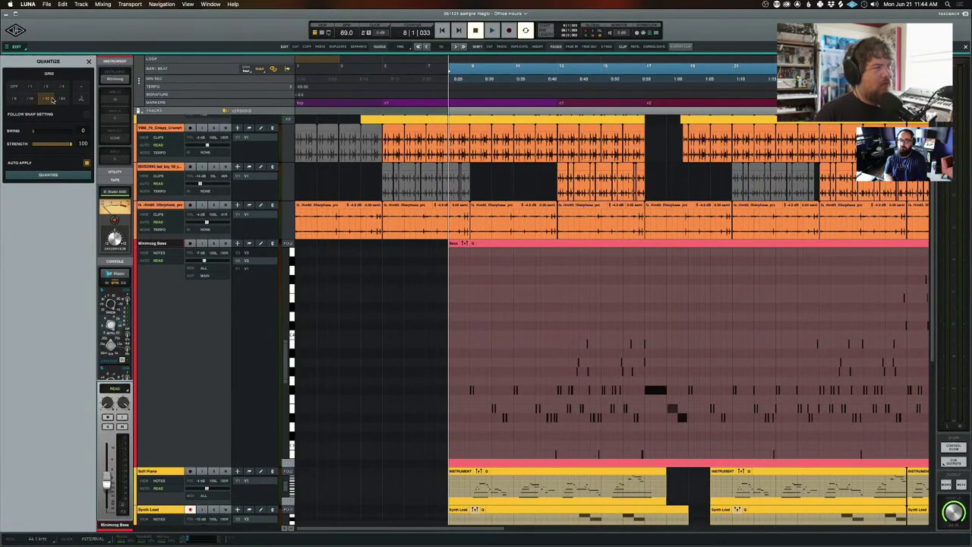
{"action": "left_click", "coordinate": [30, 99]}
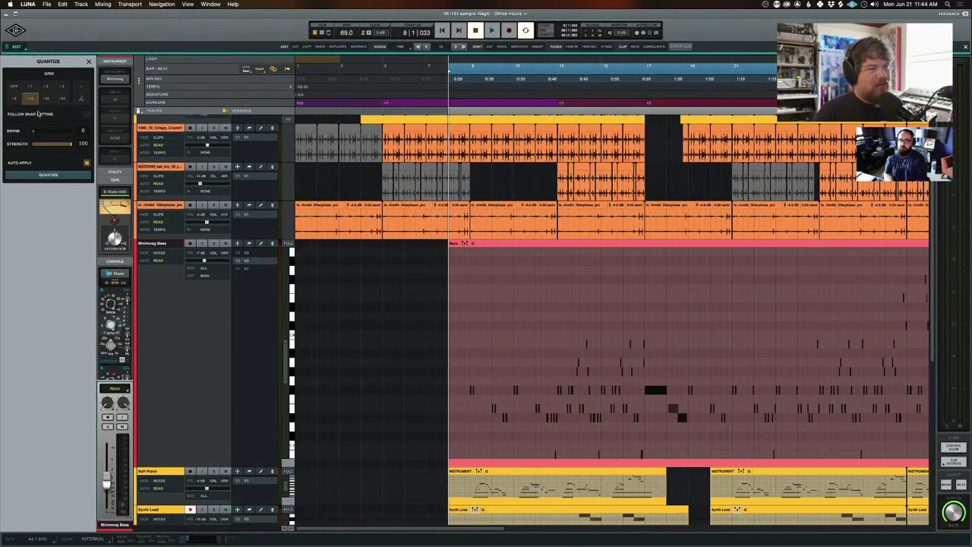
Try the quantize swing control, return swing to 0, and vary the strength between 100, 54 and 30.
{"action": "left_click_drag", "start_coordinate": [40, 134], "coordinate": [2, 131]}
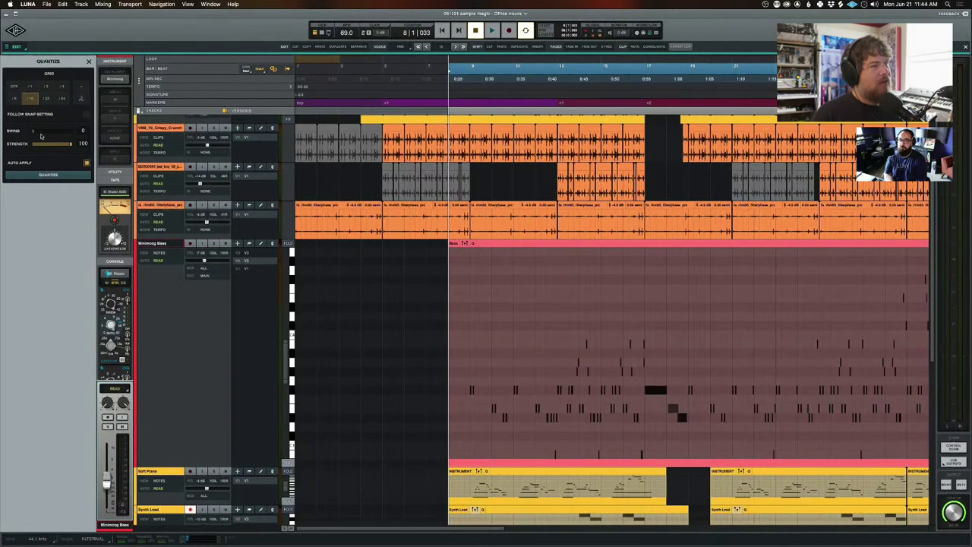
{"action": "left_click_drag", "start_coordinate": [41, 136], "coordinate": [3, 143]}
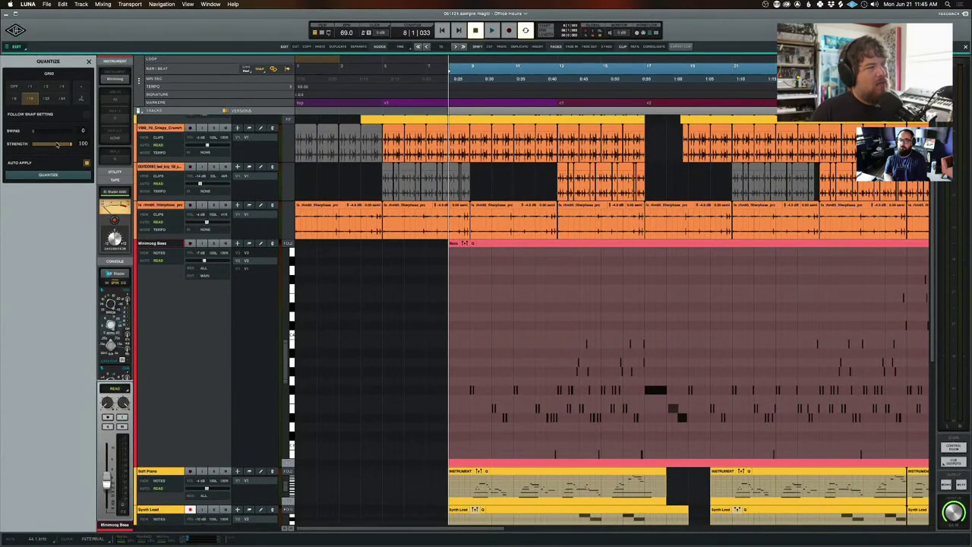
{"action": "left_click_drag", "start_coordinate": [56, 146], "coordinate": [79, 146]}
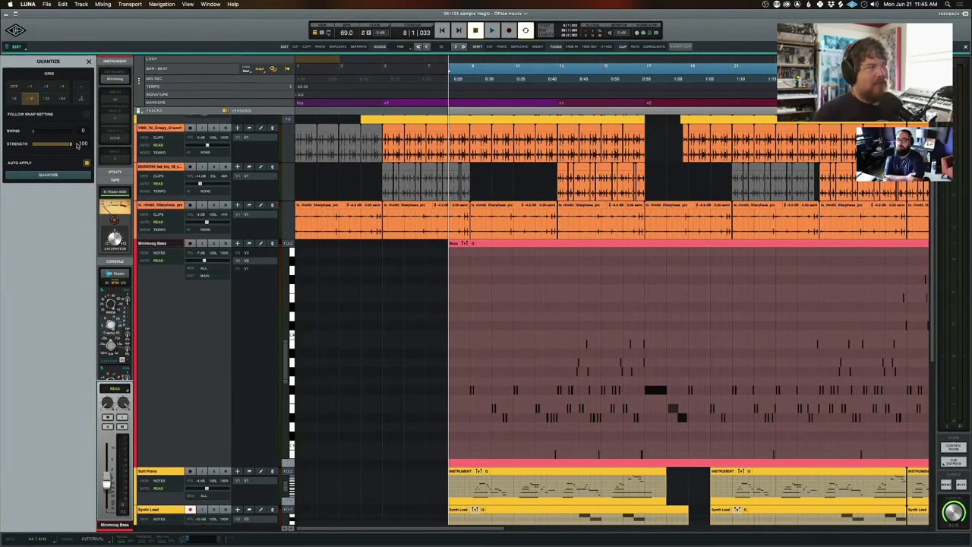
{"action": "left_click_drag", "start_coordinate": [58, 146], "coordinate": [56, 146]}
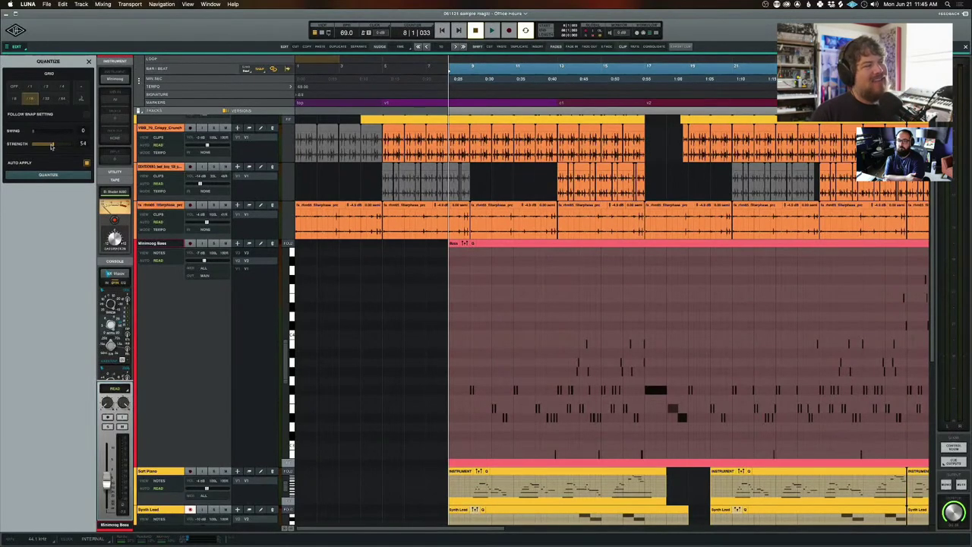
{"action": "left_click_drag", "start_coordinate": [51, 146], "coordinate": [90, 149]}
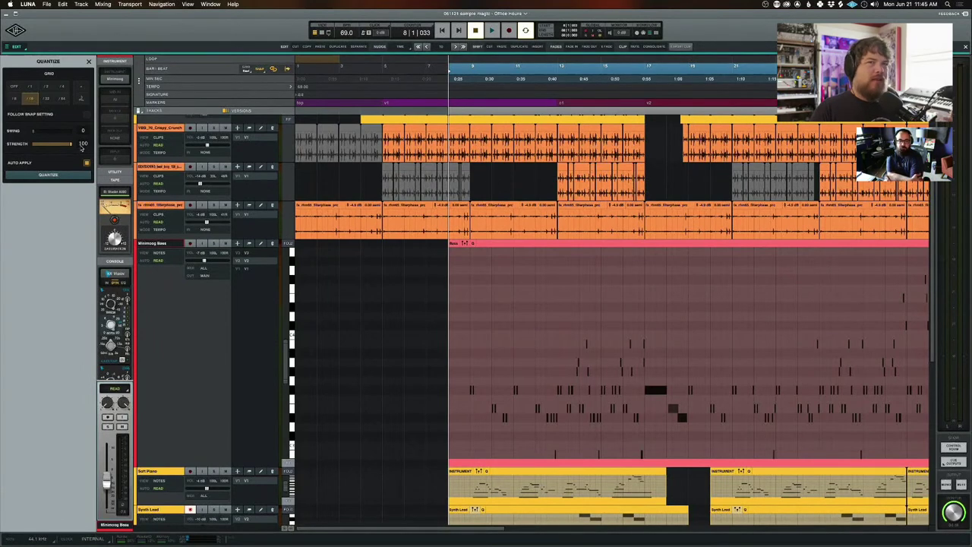
{"action": "left_click_drag", "start_coordinate": [81, 146], "coordinate": [60, 147]}
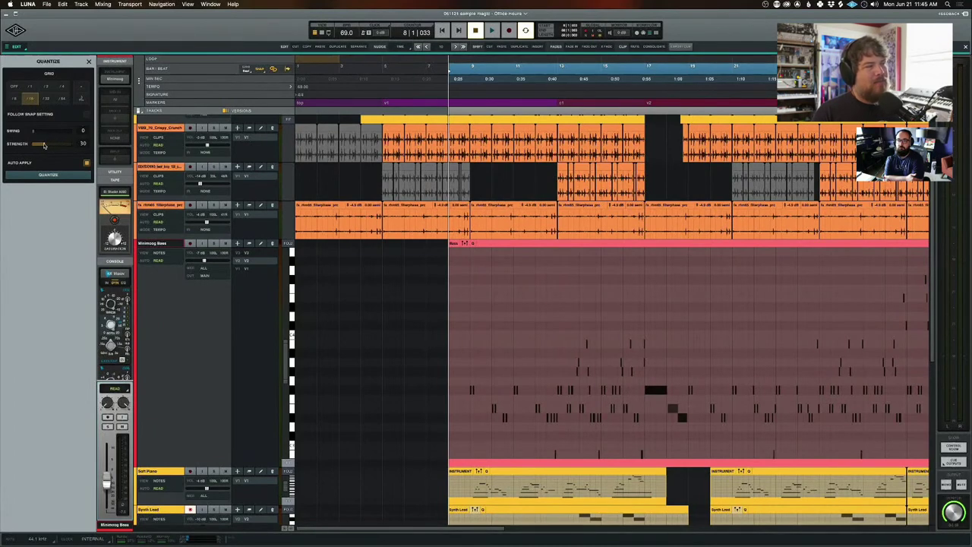
Set the quantize strength to 53, turn off auto apply, and apply the quantize to the Minimoog Bass clip.
{"action": "left_click_drag", "start_coordinate": [34, 145], "coordinate": [61, 144]}
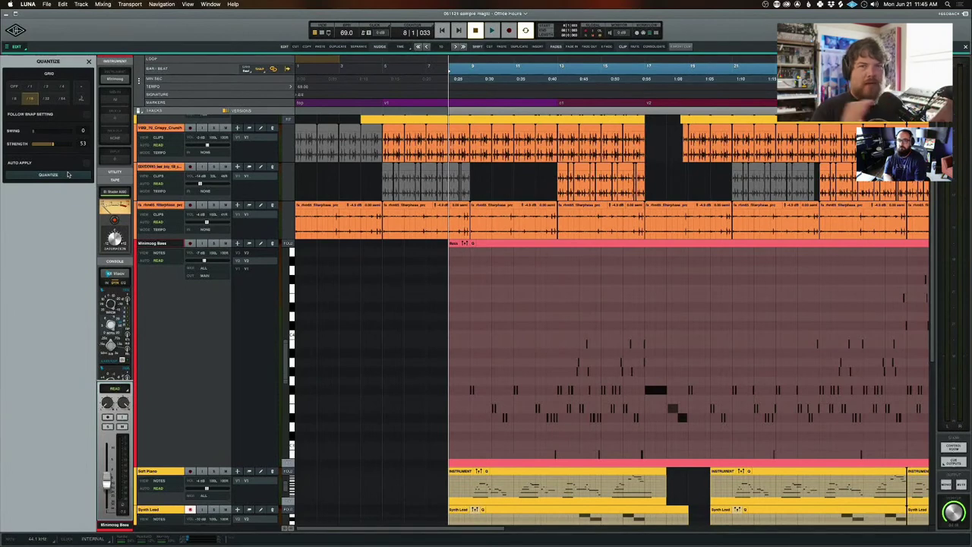
{"action": "left_click", "coordinate": [67, 175]}
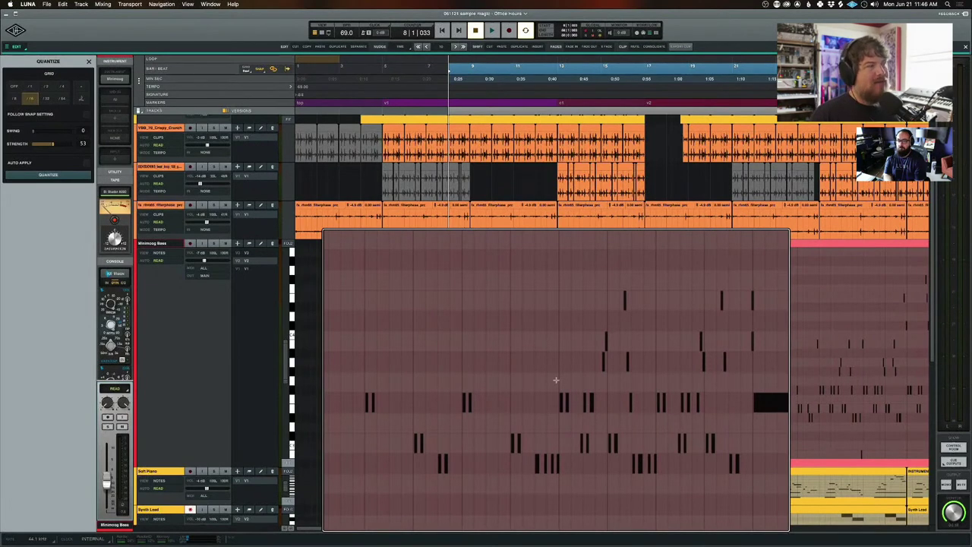
{"action": "key", "text": "Escape"}
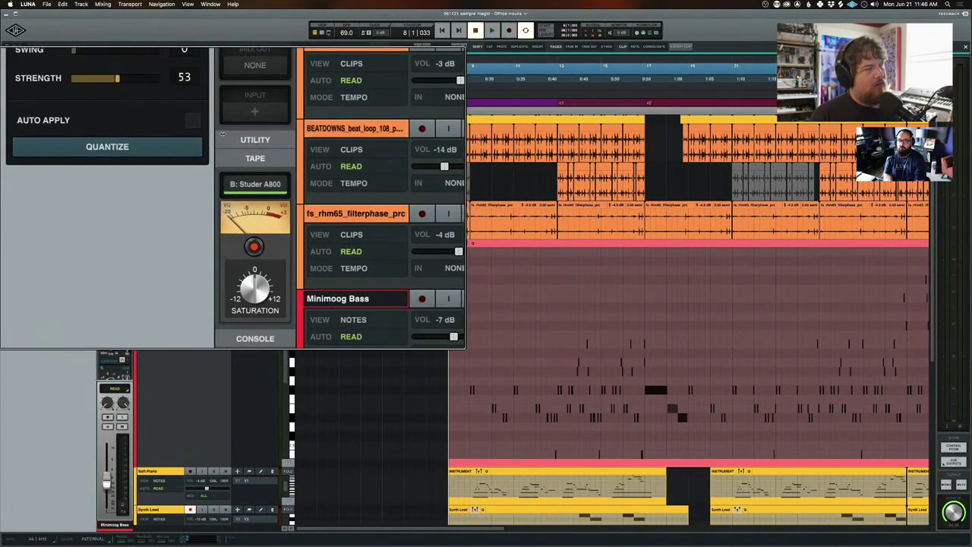
Turn quantize auto apply back on and set the quantize strength to 100.
{"action": "left_click", "coordinate": [193, 121]}
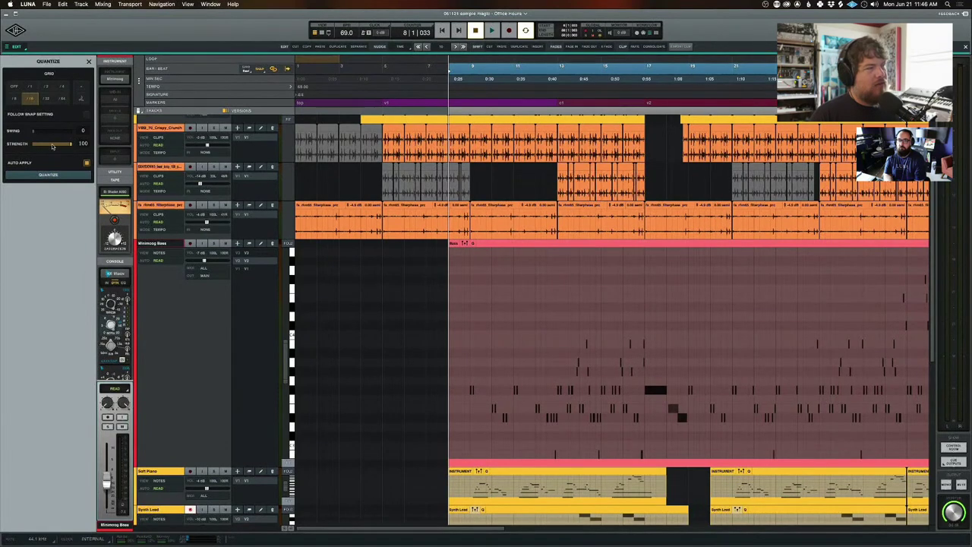
{"action": "left_click_drag", "start_coordinate": [53, 146], "coordinate": [63, 146]}
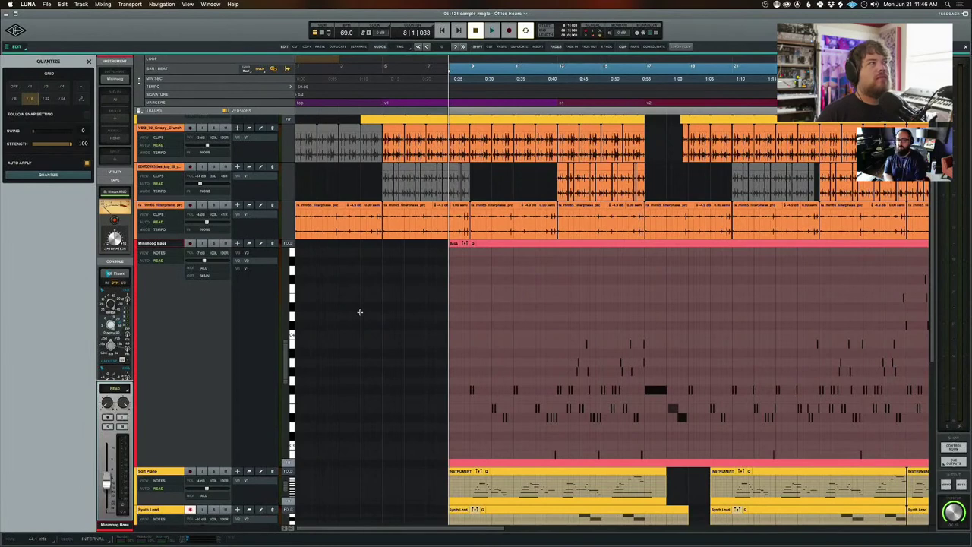
Select all notes in the Minimoog Bass clip and set their quantize grid to off.
{"action": "left_click", "coordinate": [530, 298]}
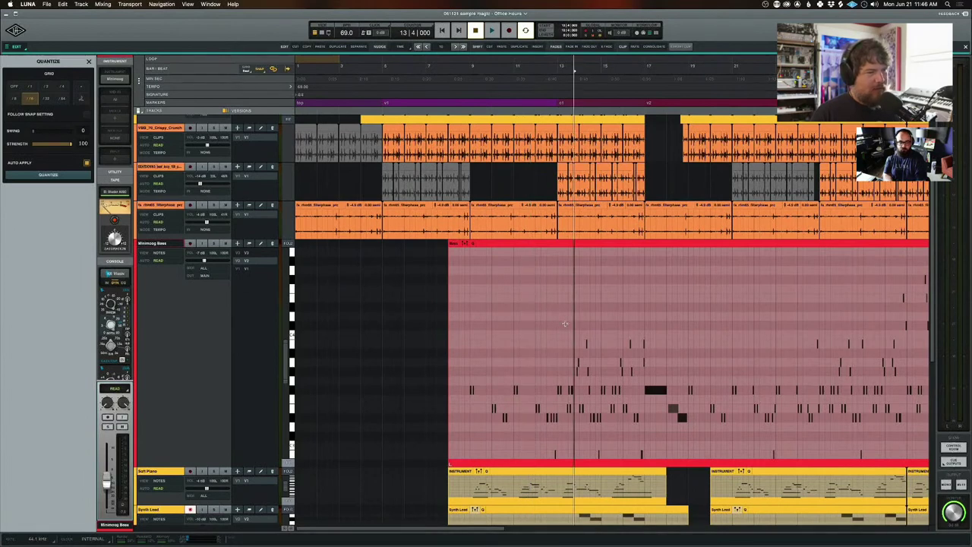
{"action": "key", "text": "super+equal"}
{"action": "left_click", "coordinate": [394, 329]}
{"action": "key", "text": "super+equal"}
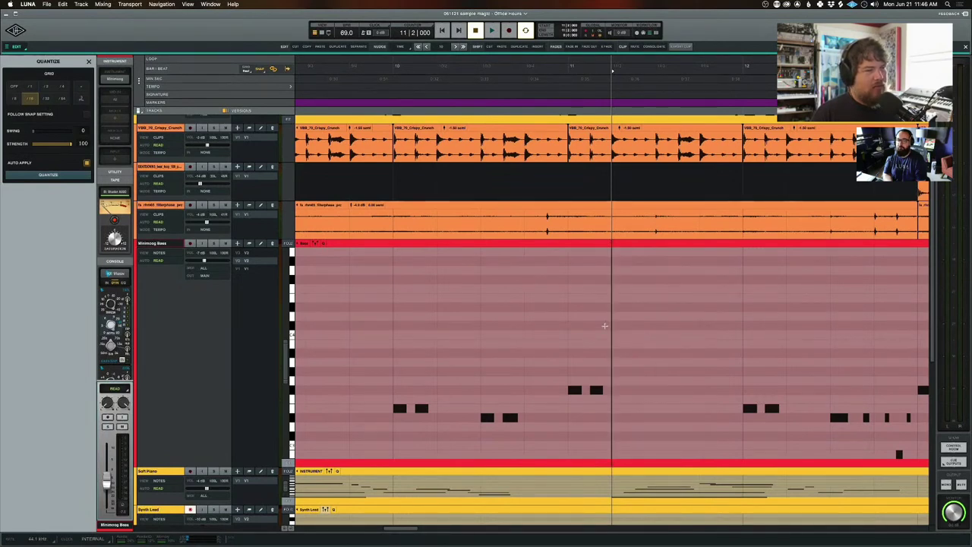
{"action": "left_click", "coordinate": [610, 353]}
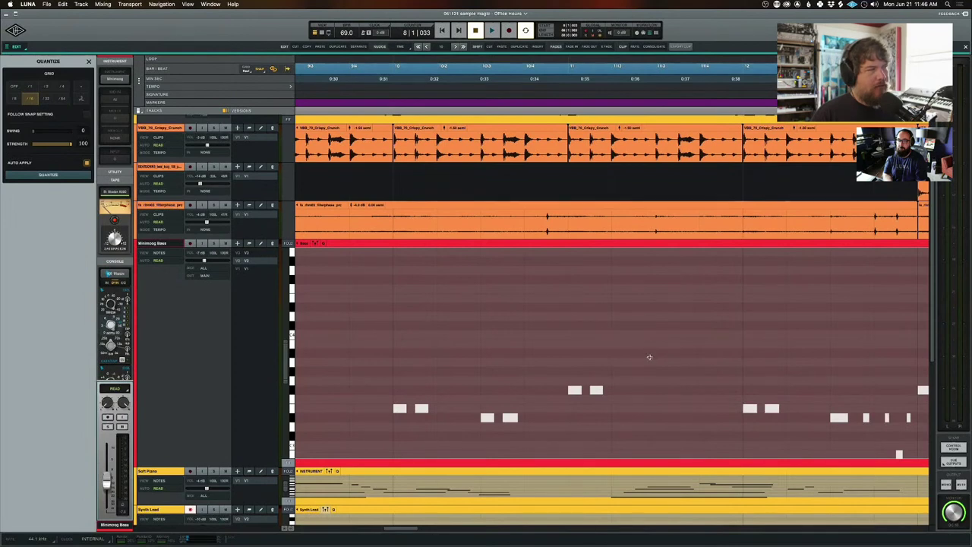
{"action": "left_click", "coordinate": [15, 89]}
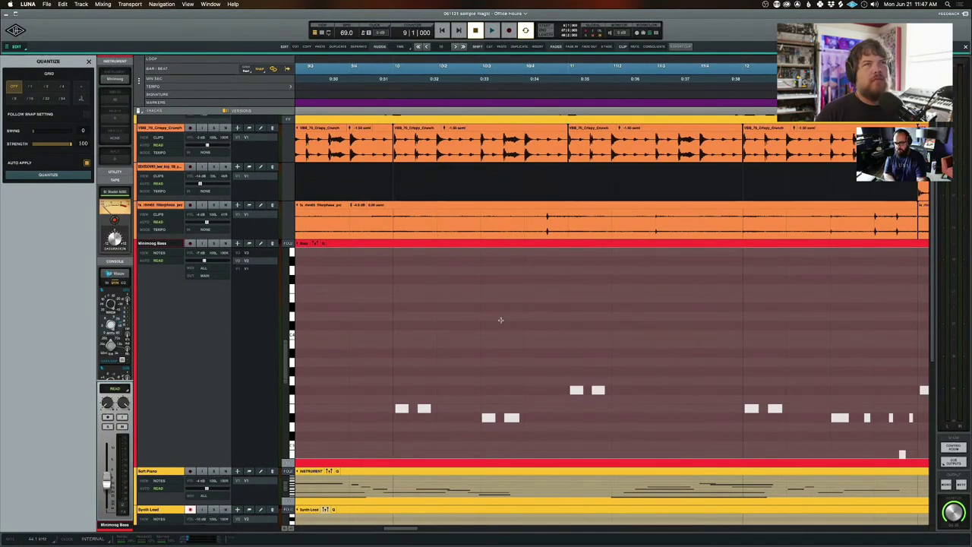
Select all the Minimoog Bass notes again, quantize them to the /16 grid, and close the quantize settings.
{"action": "key", "text": "super+minus"}
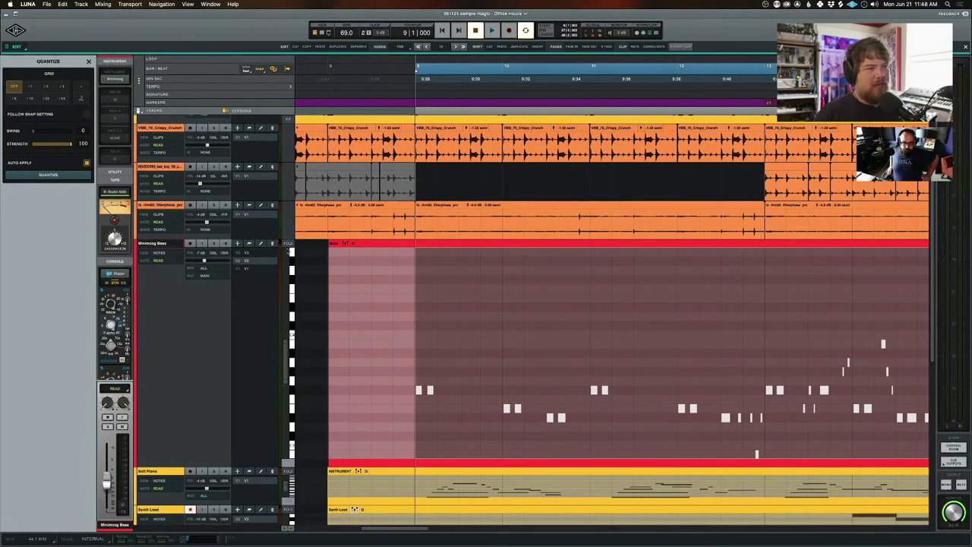
{"action": "left_click", "coordinate": [434, 324]}
{"action": "scroll", "coordinate": [426, 327], "scroll_direction": "up", "scroll_amount": 5}
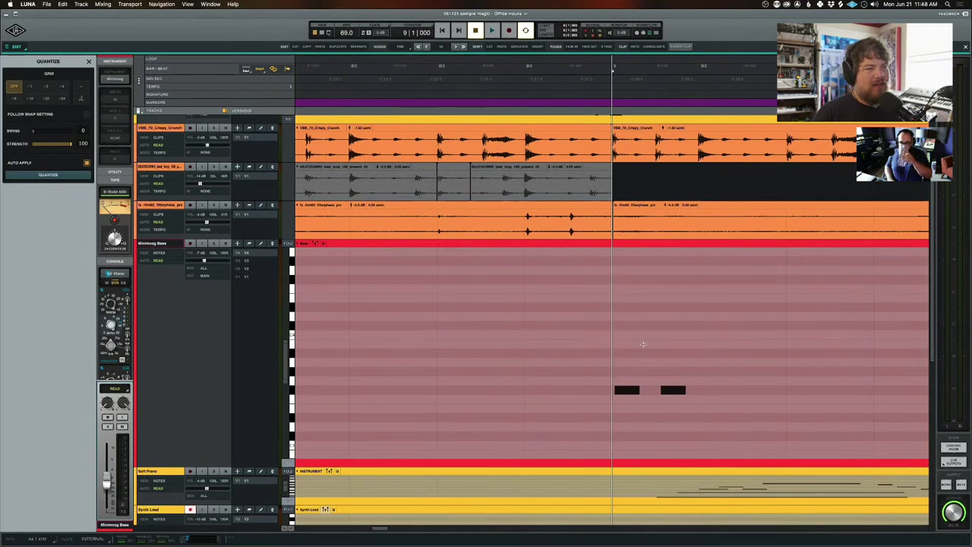
{"action": "key", "text": "super+a"}
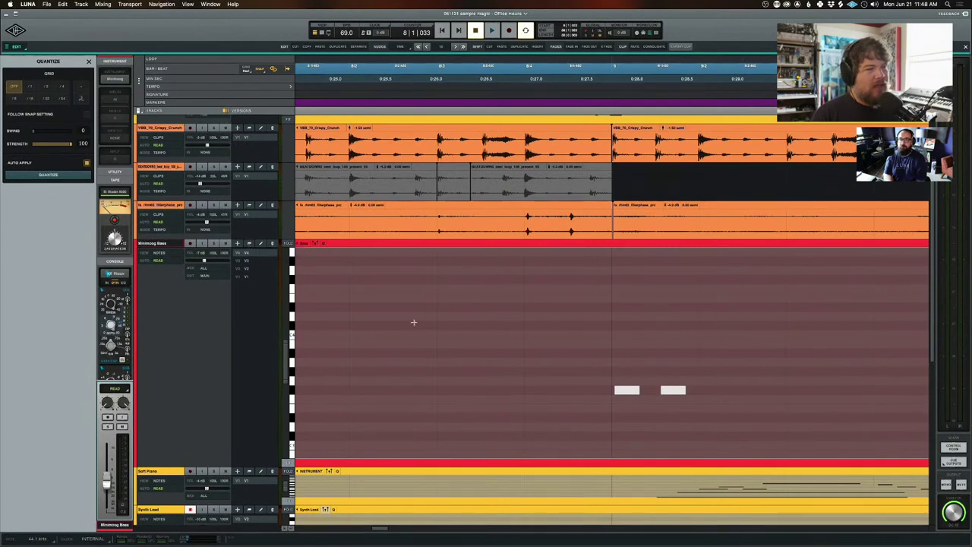
{"action": "left_click", "coordinate": [32, 97]}
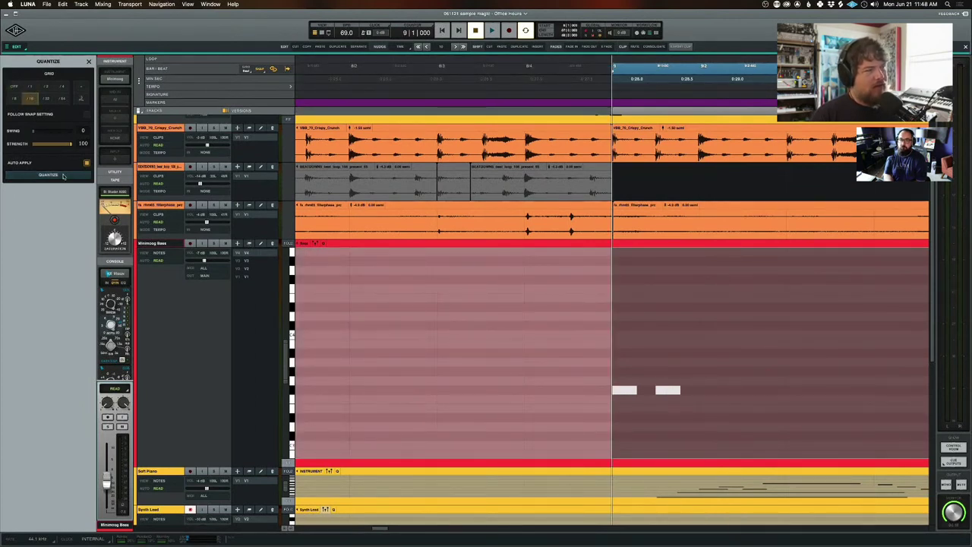
{"action": "left_click", "coordinate": [89, 62]}
{"action": "scroll", "coordinate": [647, 326], "scroll_direction": "down", "scroll_amount": 4}
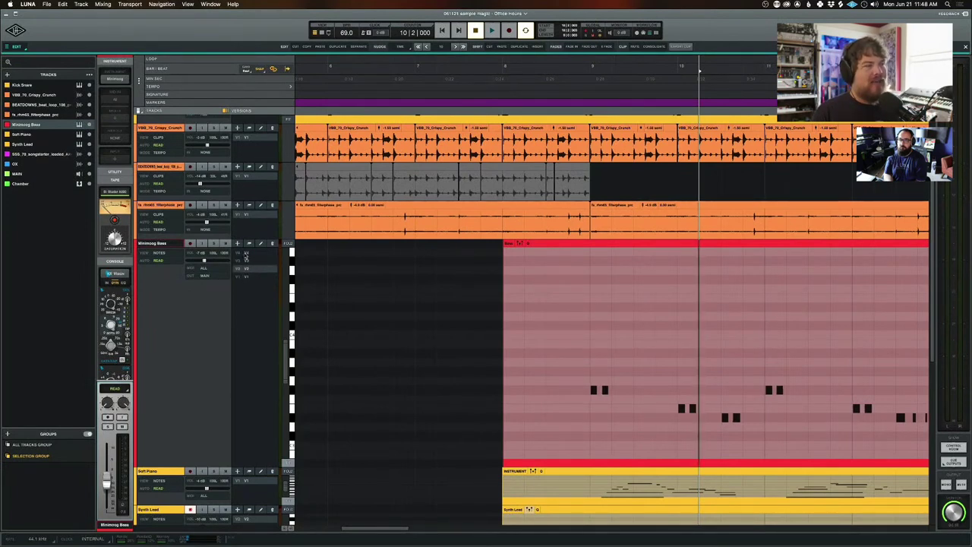
Compare the note timing of the quantized and unquantized Minimoog Bass track versions around bar 17.
{"action": "scroll", "coordinate": [746, 298], "scroll_direction": "down", "scroll_amount": 2}
{"action": "scroll", "coordinate": [746, 298], "scroll_direction": "right", "scroll_amount": 5}
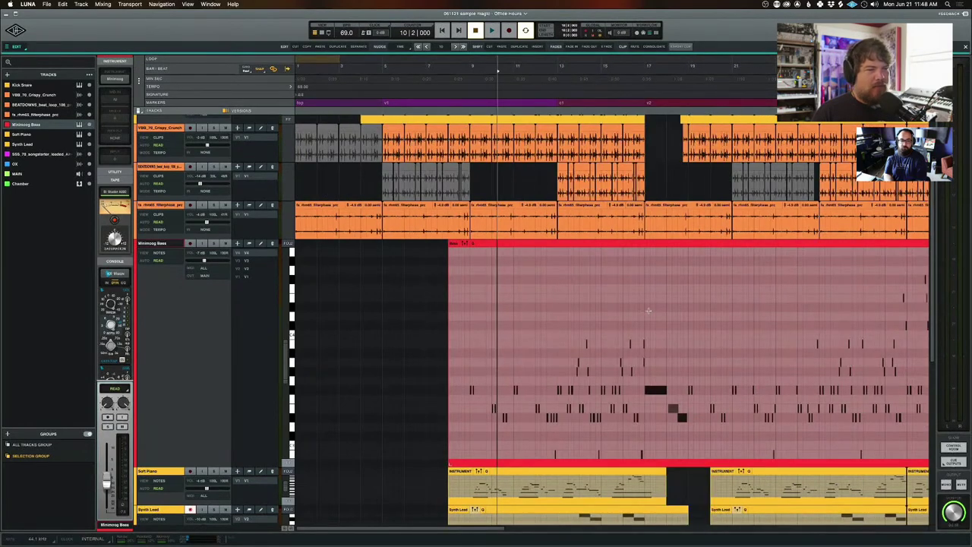
{"action": "scroll", "coordinate": [519, 290], "scroll_direction": "up", "scroll_amount": 2}
{"action": "scroll", "coordinate": [519, 291], "scroll_direction": "up", "scroll_amount": 2}
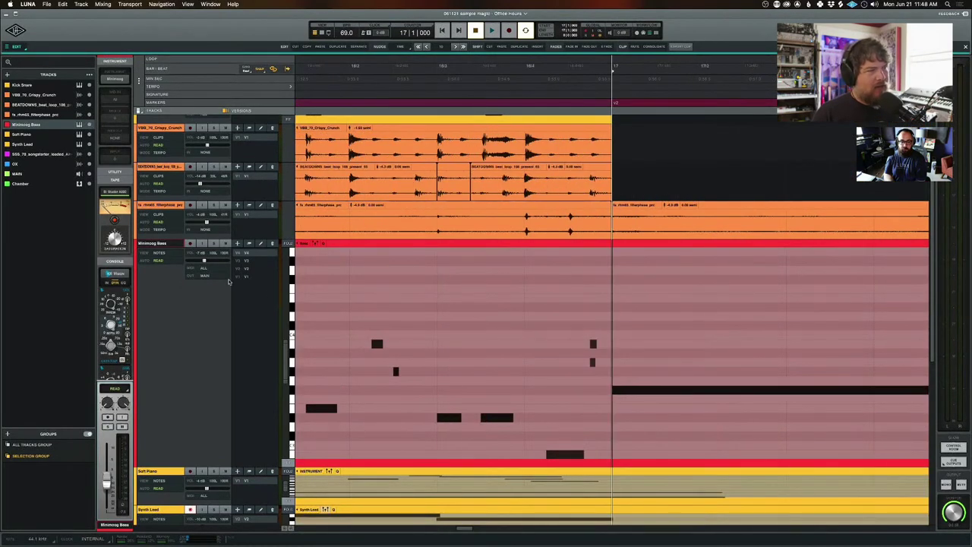
{"action": "left_click", "coordinate": [524, 363]}
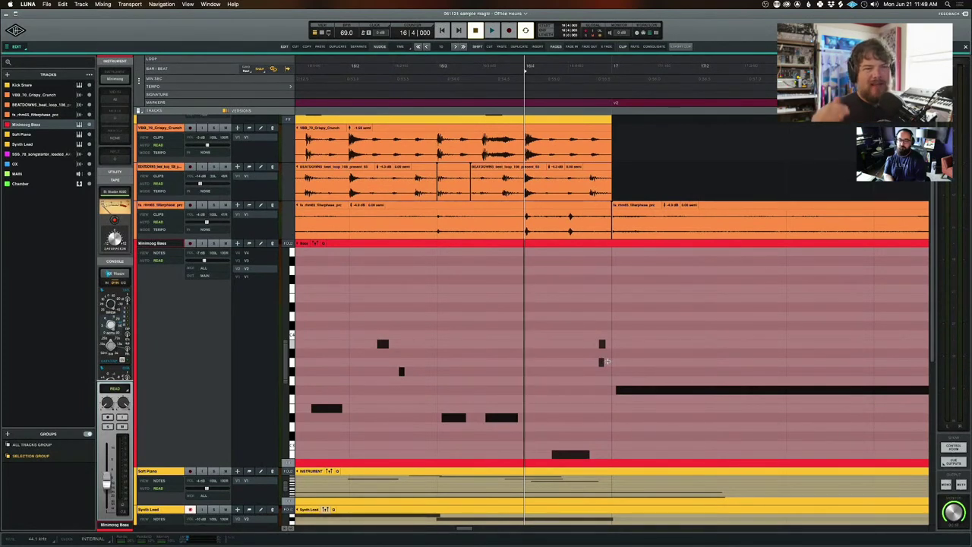
{"action": "key", "text": "Left"}
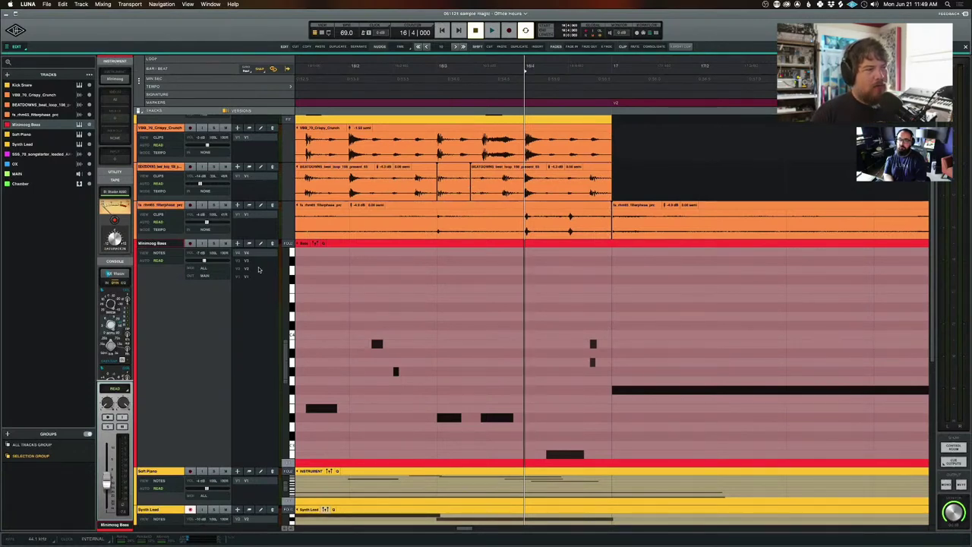
{"action": "key", "text": "Right"}
Replace the two short notes just before bar 17 in the quantized Minimoog Bass version with those copied from the unquantized version.
{"action": "left_click_drag", "start_coordinate": [578, 330], "coordinate": [607, 358]}
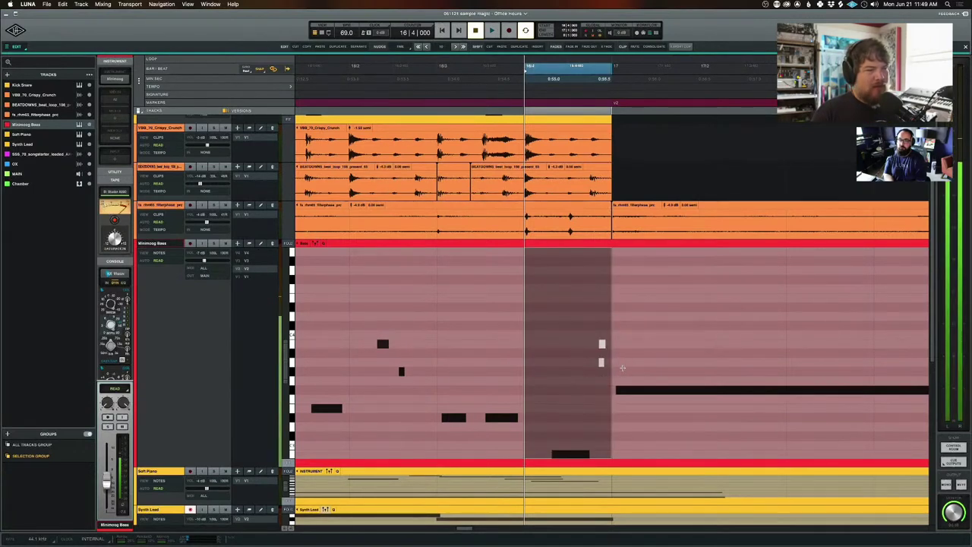
{"action": "left_click", "coordinate": [246, 257]}
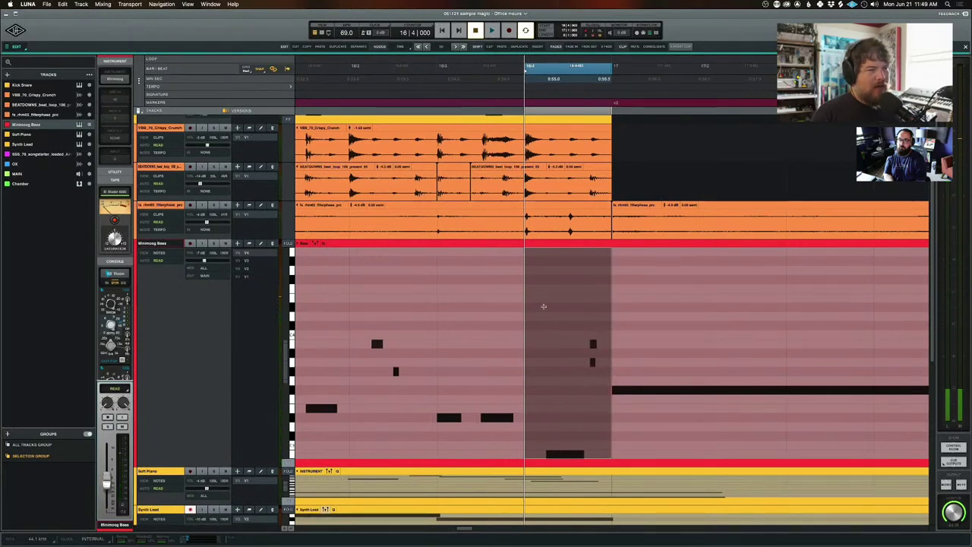
{"action": "left_click_drag", "start_coordinate": [543, 303], "coordinate": [591, 395]}
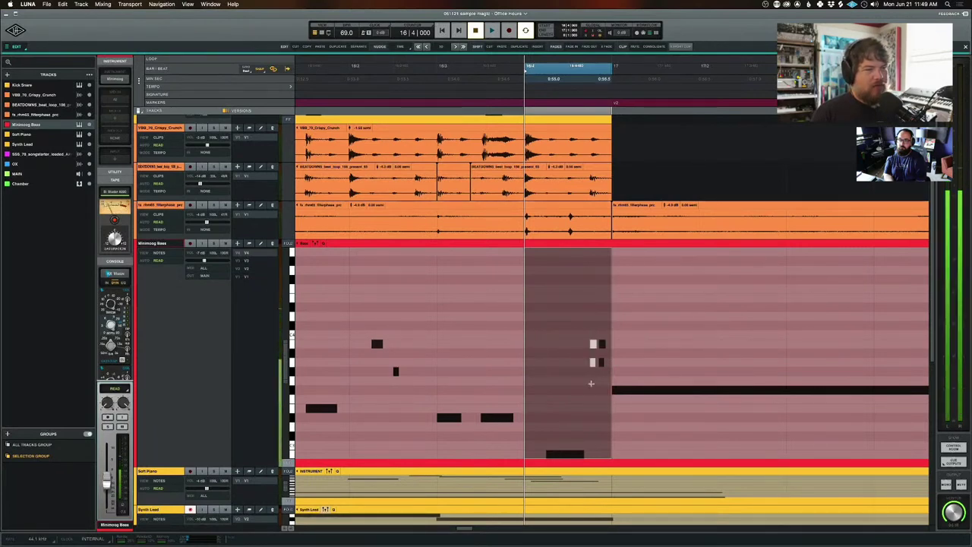
{"action": "left_click", "coordinate": [558, 316]}
{"action": "left_click_drag", "start_coordinate": [571, 321], "coordinate": [593, 377]}
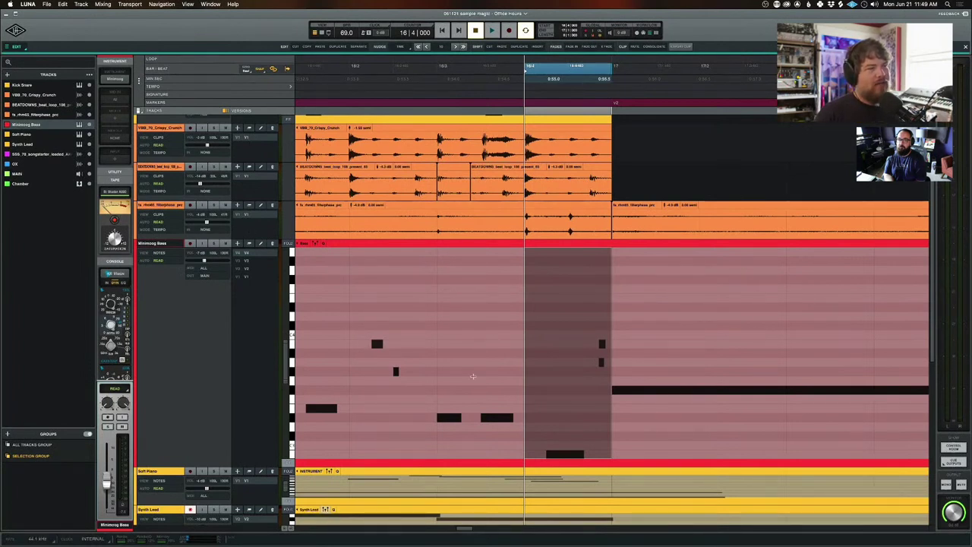
In the unquantized Minimoog Bass version, quantize only the first note of beat 16|3 and the long note at bar 17 to 1/16.
{"action": "key", "text": "Right"}
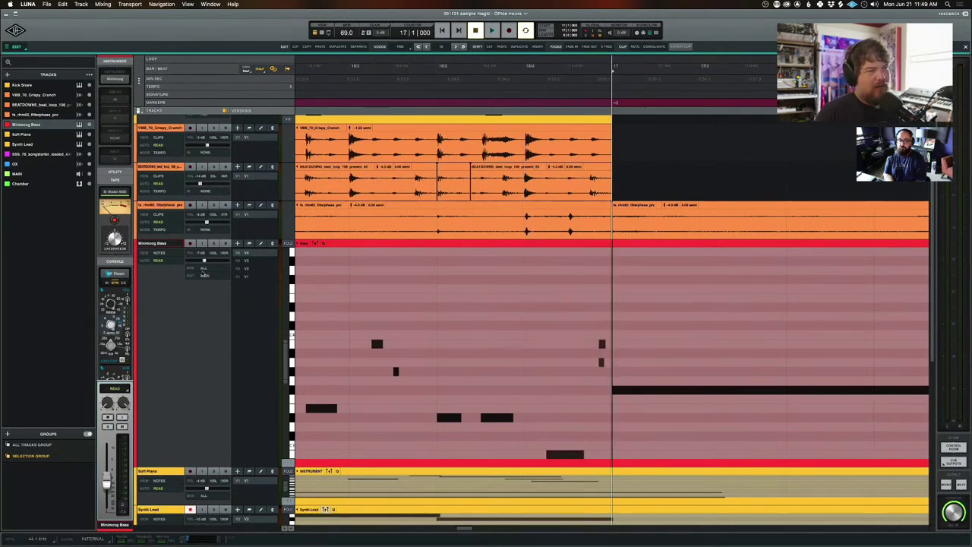
{"action": "left_click", "coordinate": [241, 269]}
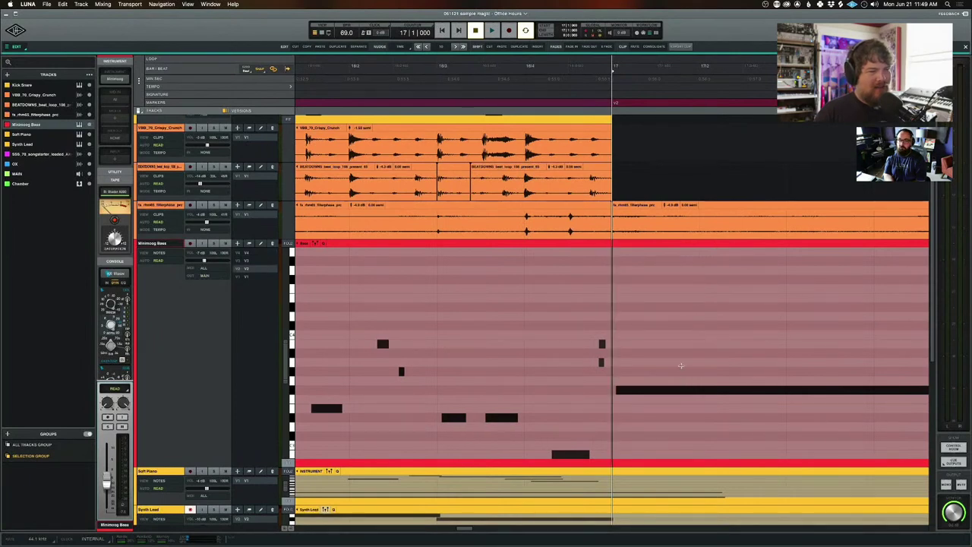
{"action": "key", "text": "Left"}
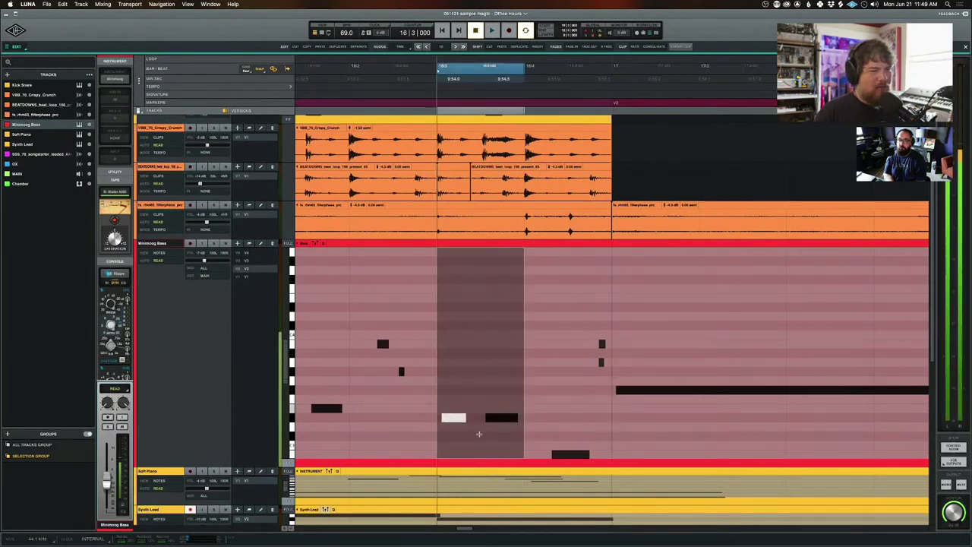
{"action": "left_click", "coordinate": [700, 393], "text": "shift"}
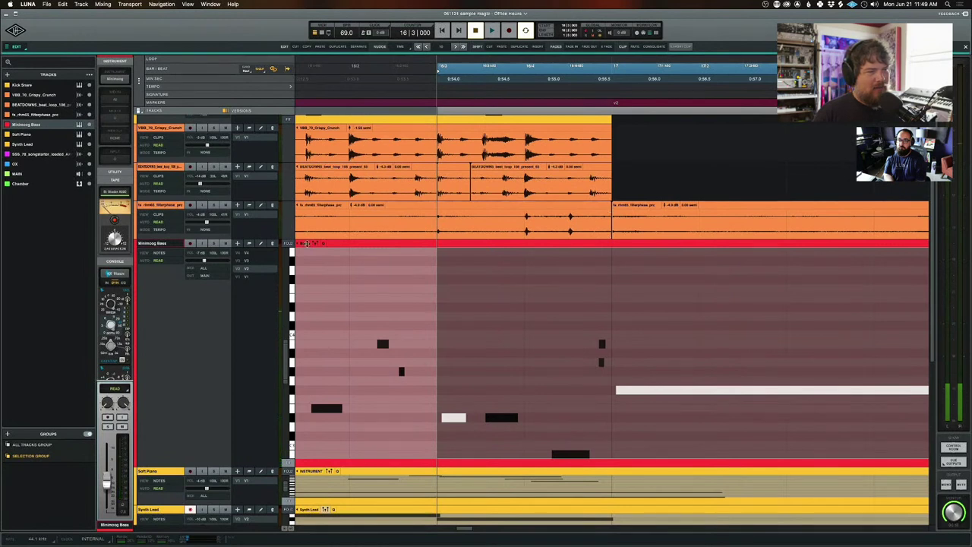
{"action": "left_click", "coordinate": [324, 243]}
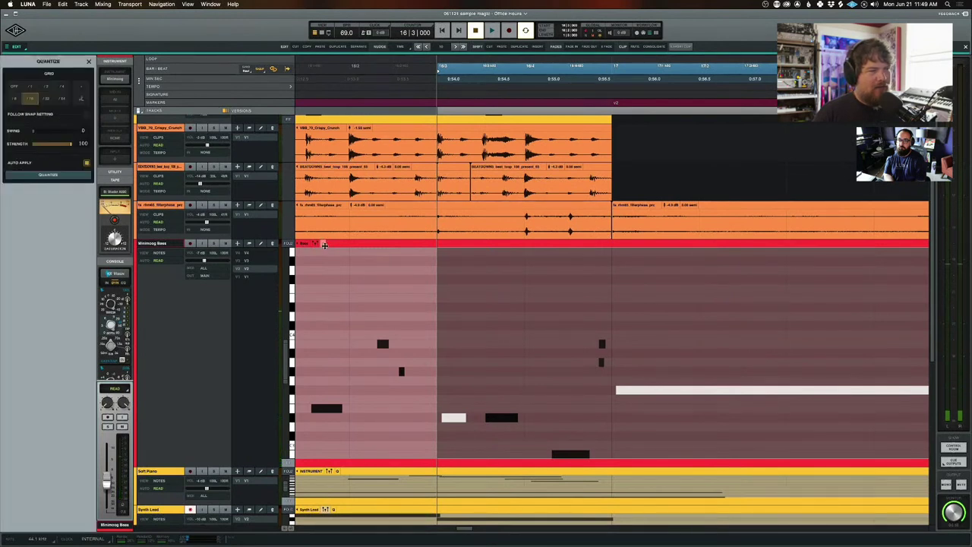
{"action": "left_click", "coordinate": [29, 98]}
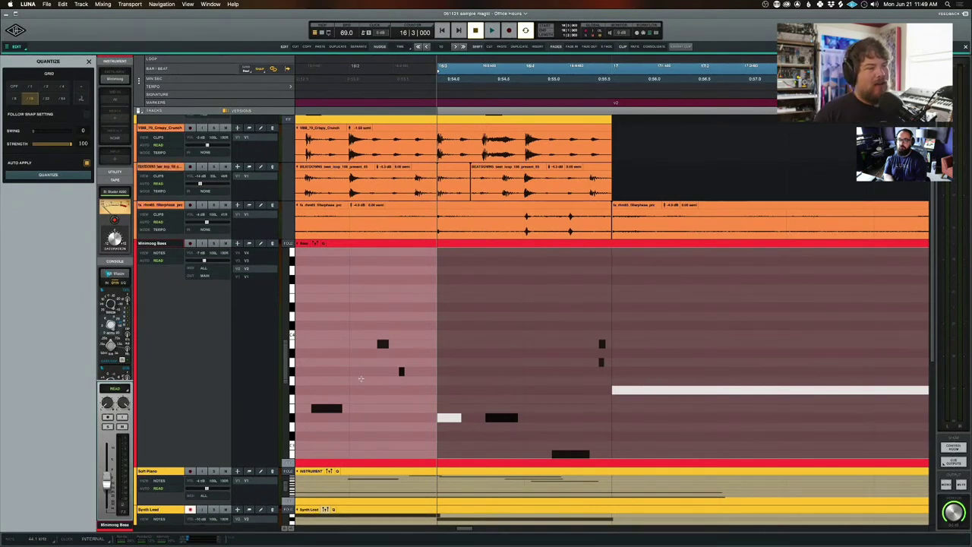
Quantize only the bass notes starting at 15|1, 15|3 and bar 16 to 1/16, and close the quantize settings.
{"action": "scroll", "coordinate": [366, 376], "scroll_direction": "left", "scroll_amount": 5}
{"action": "scroll", "coordinate": [367, 376], "scroll_direction": "left", "scroll_amount": 5}
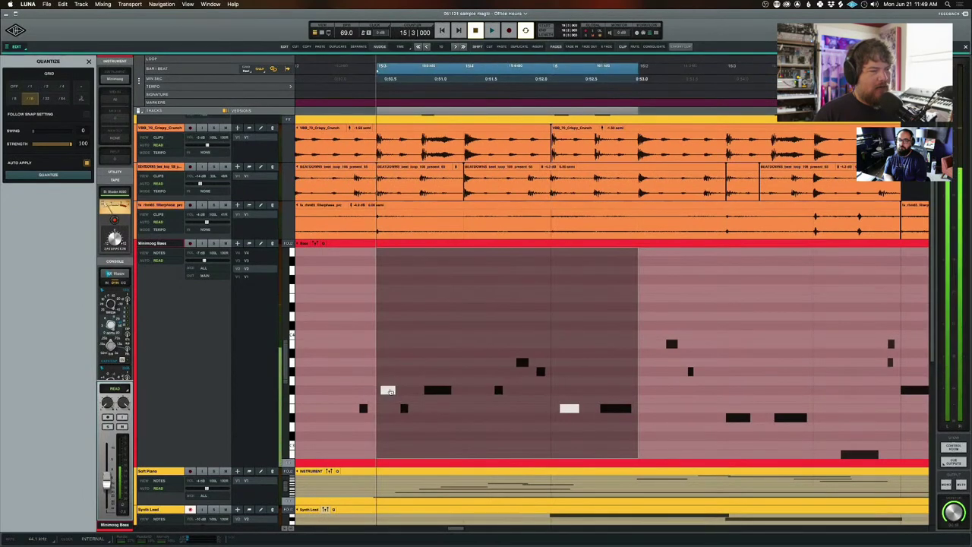
{"action": "scroll", "coordinate": [412, 393], "scroll_direction": "left", "scroll_amount": 3}
{"action": "left_click", "coordinate": [450, 389], "text": "shift"}
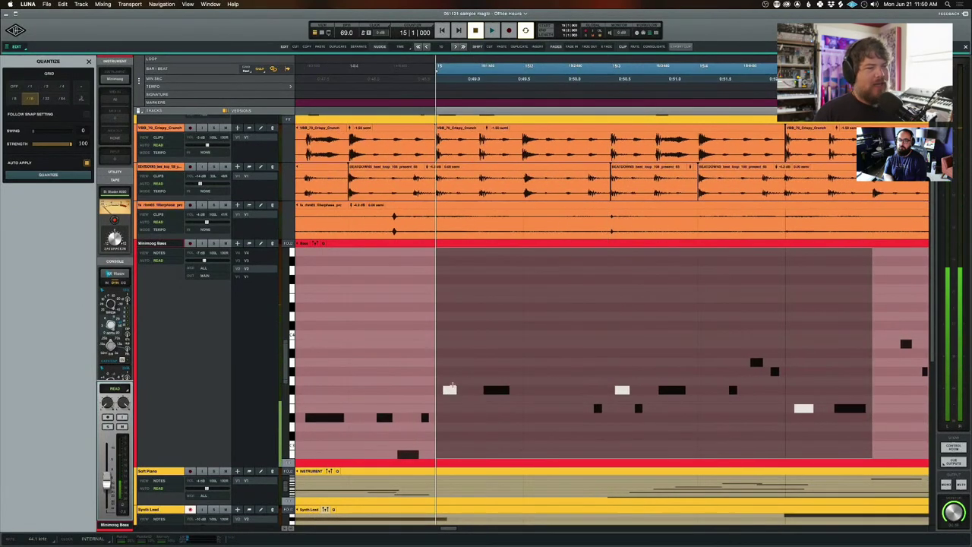
{"action": "left_click", "coordinate": [30, 100]}
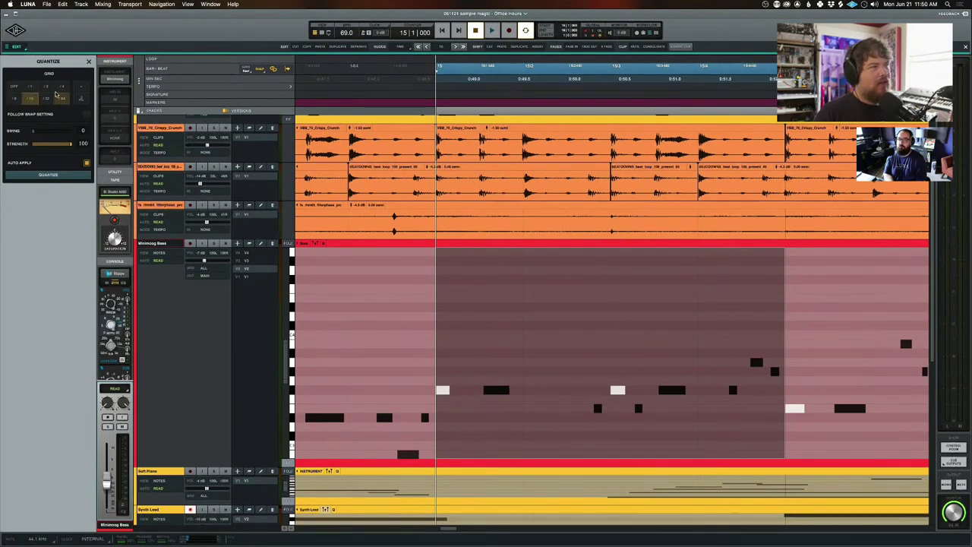
{"action": "left_click", "coordinate": [665, 367]}
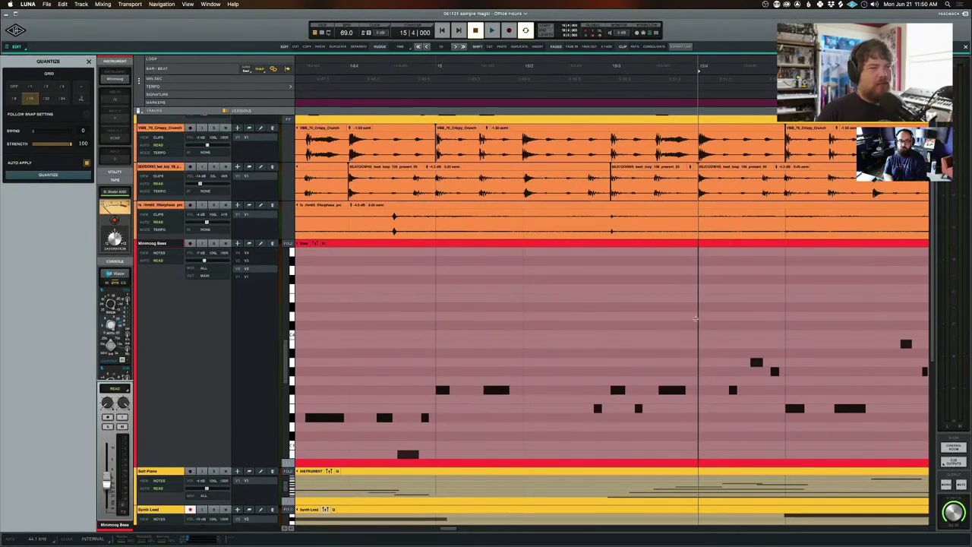
{"action": "key", "text": "r"}
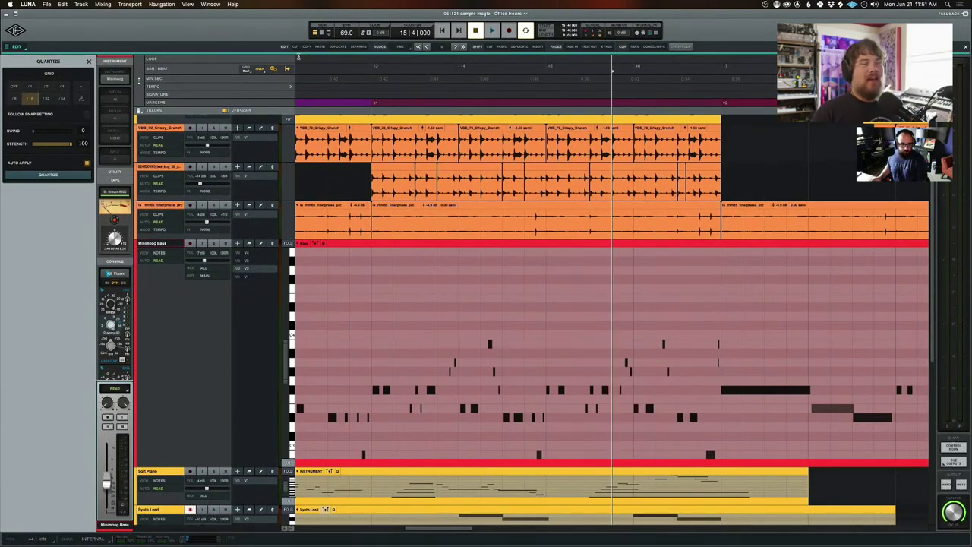
{"action": "left_click", "coordinate": [436, 311]}
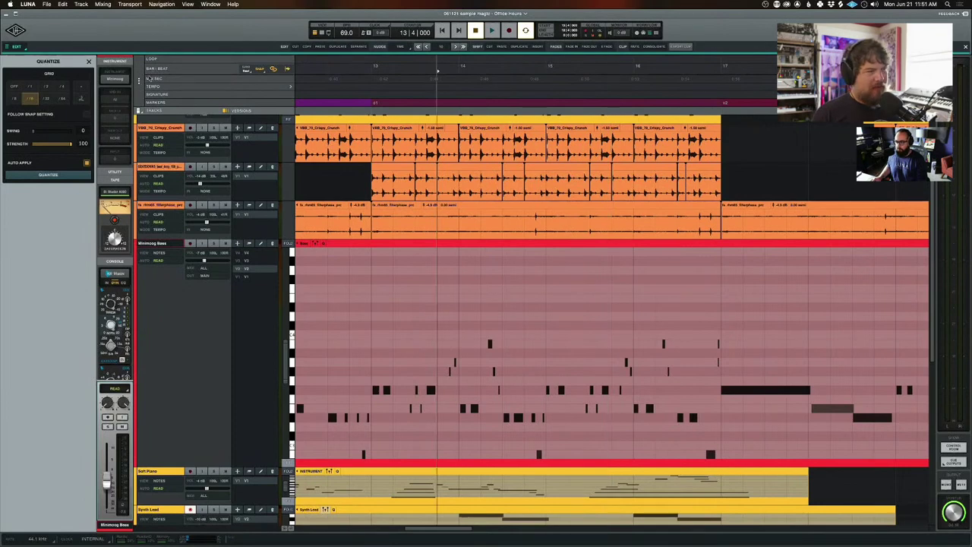
{"action": "left_click", "coordinate": [88, 61]}
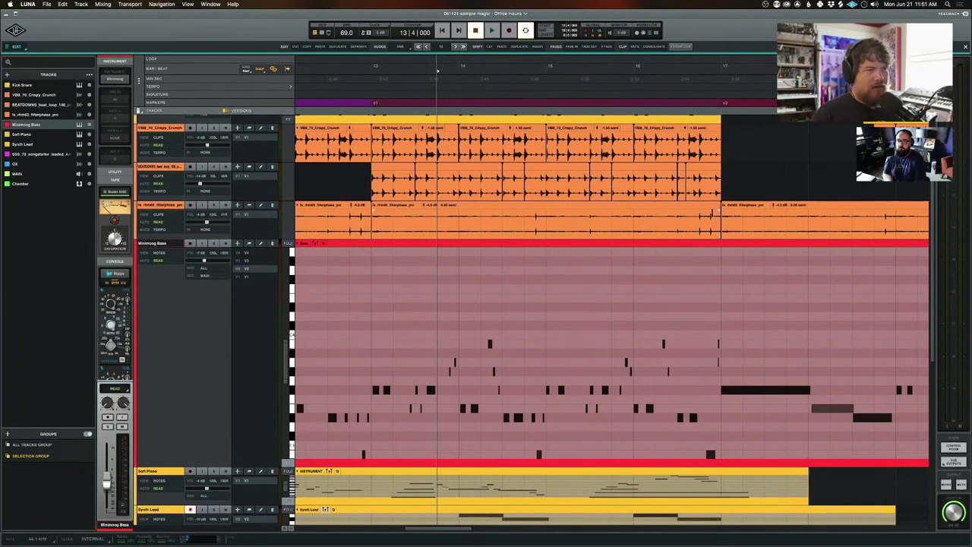
Try a fade-out over the end of the filterphase clip before bar 17 and undo it.
{"action": "left_click_drag", "start_coordinate": [678, 224], "coordinate": [699, 224]}
{"action": "left_click", "coordinate": [612, 223], "text": "shift"}
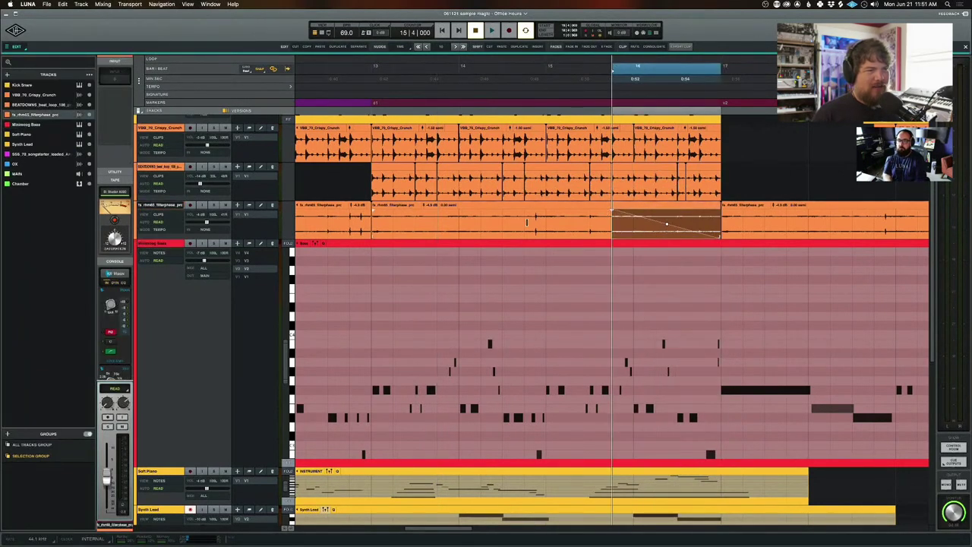
{"action": "key", "text": "super+z"}
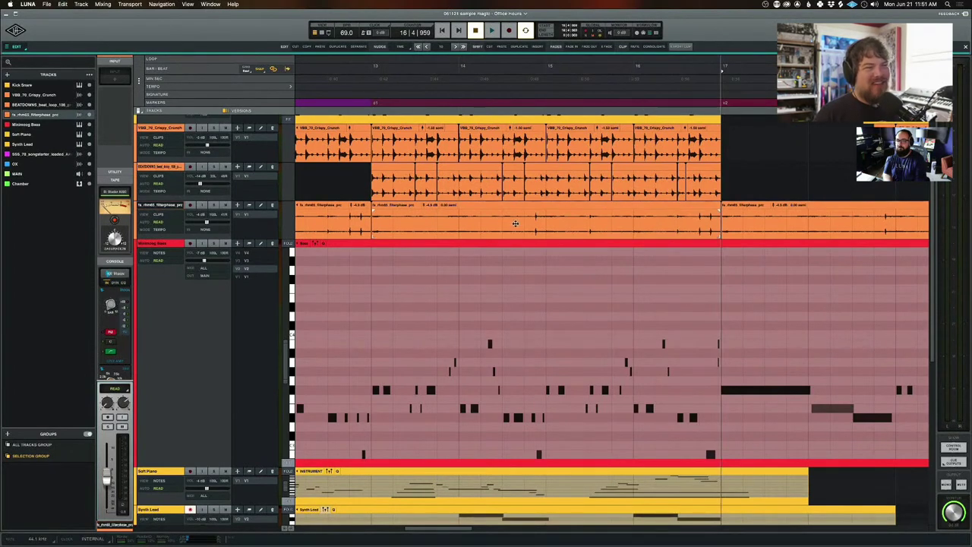
Switch the Minimoog Bass track's view from Notes to its output Volume automation.
{"action": "key", "text": "super+bracketleft"}
{"action": "key", "text": "super+bracketleft"}
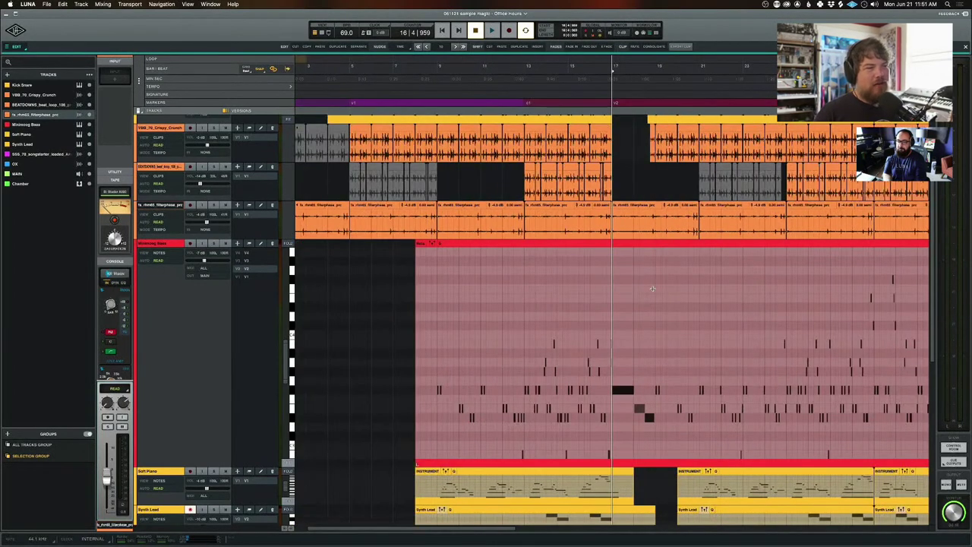
{"action": "left_click", "coordinate": [559, 294]}
{"action": "key", "text": "super+bracketleft"}
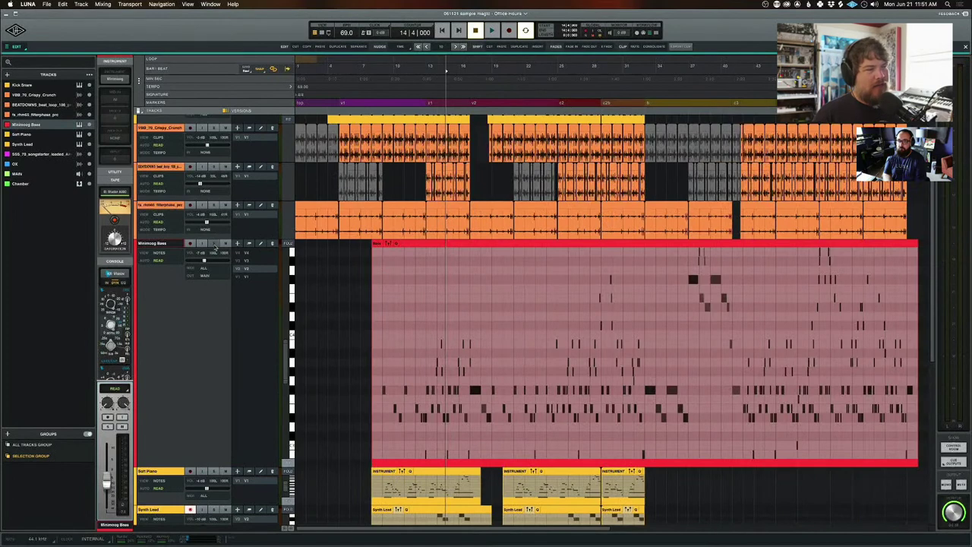
{"action": "left_click", "coordinate": [160, 255]}
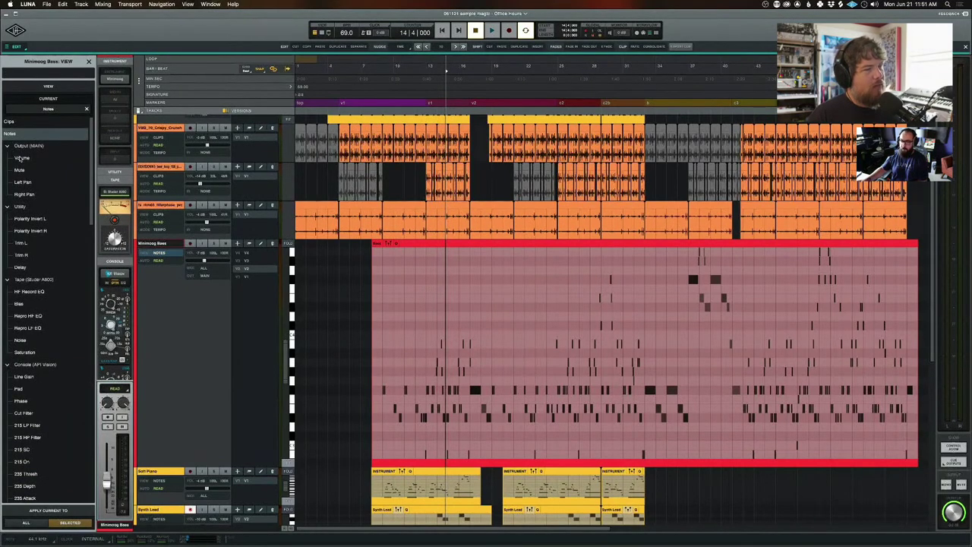
{"action": "left_click", "coordinate": [20, 158]}
Draw a volume automation ramp rising from silence at the start of the bass clip to about bar 13.
{"action": "left_click_drag", "start_coordinate": [442, 375], "coordinate": [425, 369]}
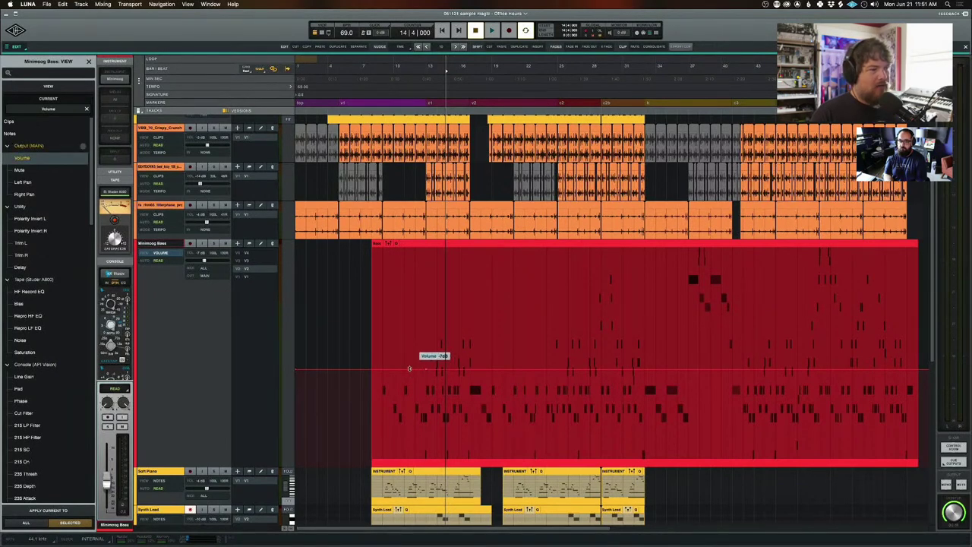
{"action": "left_click_drag", "start_coordinate": [414, 369], "coordinate": [375, 500]}
{"action": "left_click", "coordinate": [369, 421]}
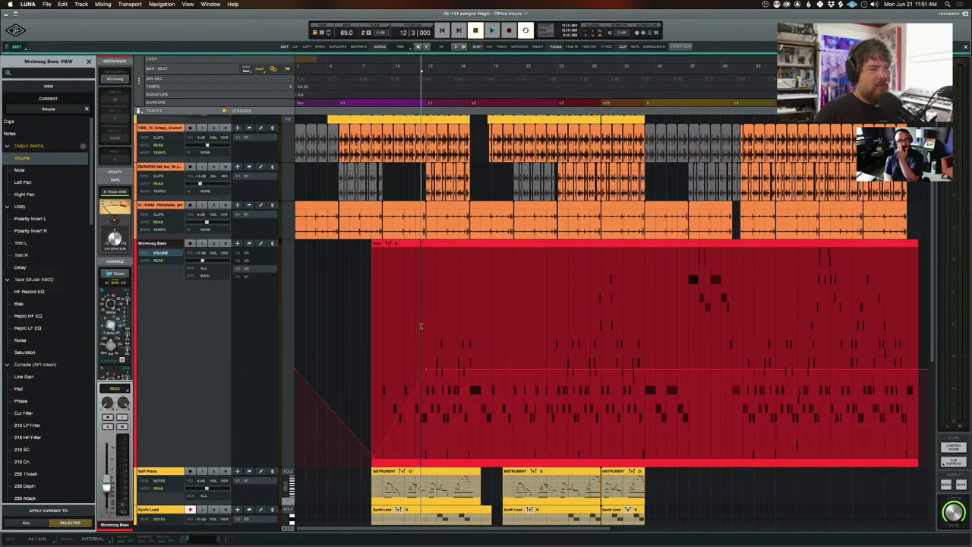
{"action": "left_click_drag", "start_coordinate": [398, 327], "coordinate": [413, 327]}
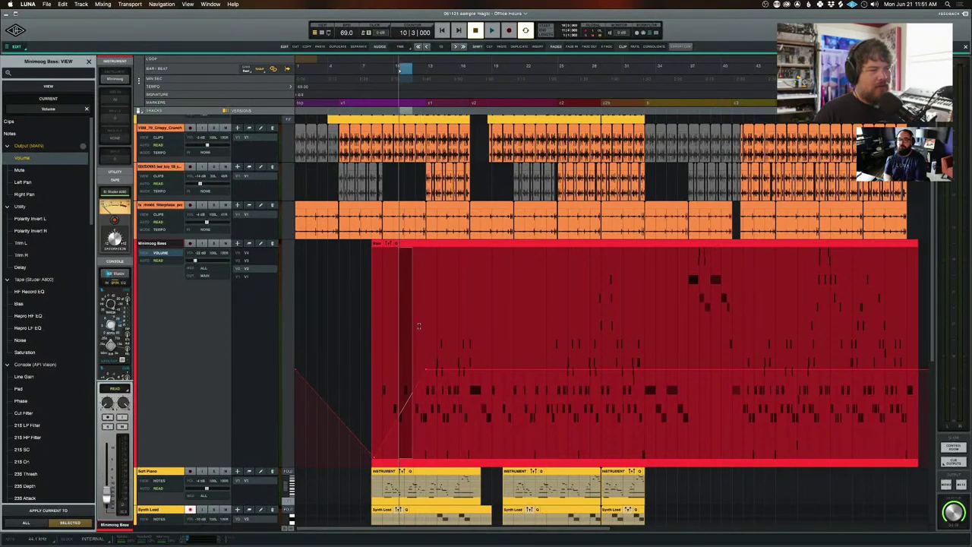
{"action": "left_click", "coordinate": [418, 326]}
{"action": "left_click", "coordinate": [490, 311]}
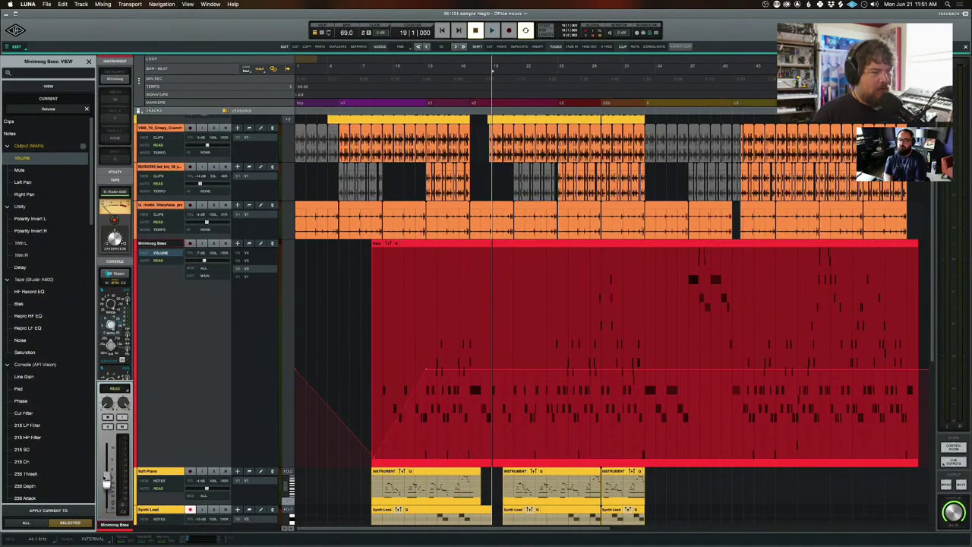
Try raising the Minimoog Bass channel fader against the automation, and delete the volume ramp's points.
{"action": "left_click_drag", "start_coordinate": [107, 480], "coordinate": [107, 471]}
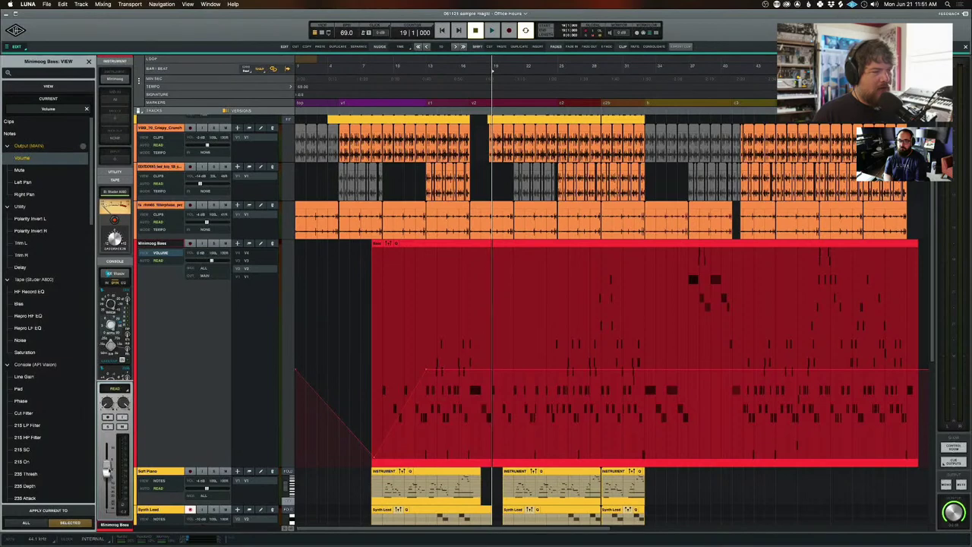
{"action": "key", "text": "space"}
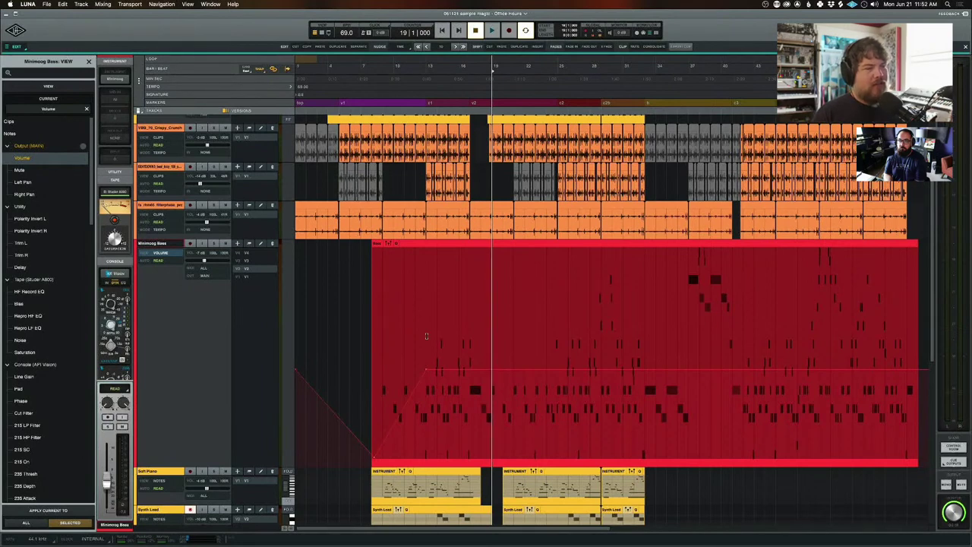
{"action": "left_click_drag", "start_coordinate": [435, 413], "coordinate": [282, 427]}
{"action": "left_click_drag", "start_coordinate": [397, 417], "coordinate": [401, 367]}
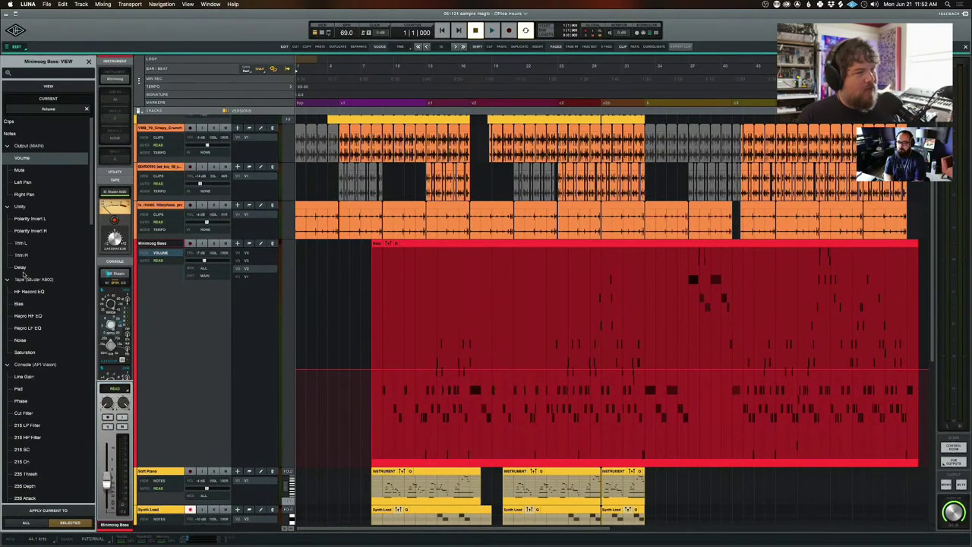
Display the Minimoog instrument's own VOLUME parameter as the Minimoog Bass track's automation view.
{"action": "scroll", "coordinate": [41, 326], "scroll_direction": "down", "scroll_amount": 3}
{"action": "scroll", "coordinate": [44, 370], "scroll_direction": "down", "scroll_amount": 10}
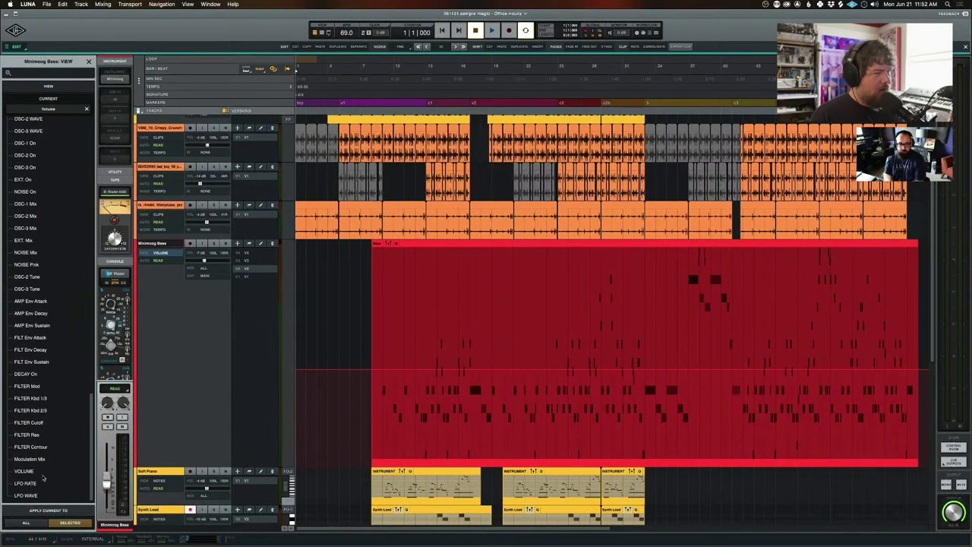
{"action": "left_click", "coordinate": [40, 471]}
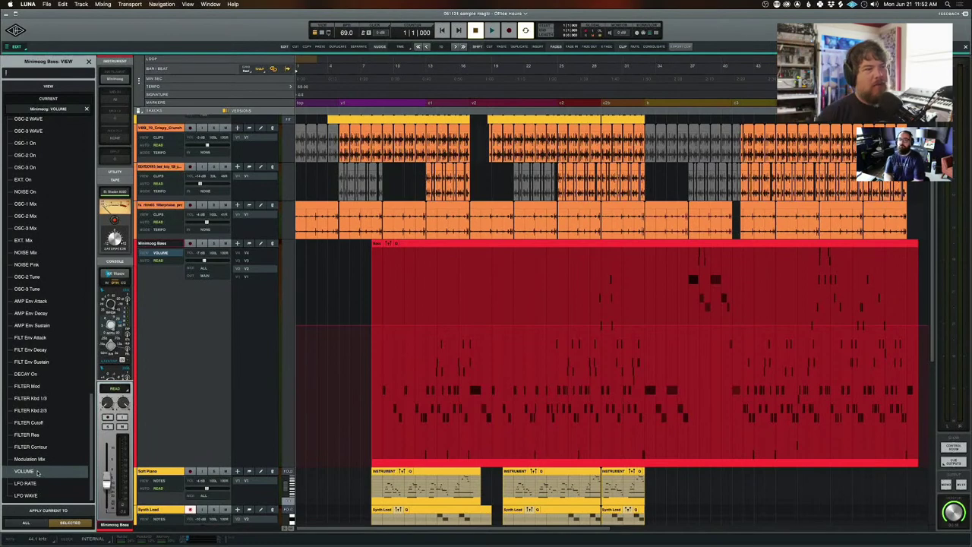
Draw a VOLUME parameter ramp from silence at about bar 8 to about bar 13, and raise the Minimoog Bass channel fader slightly.
{"action": "mouse_move", "coordinate": [427, 327]}
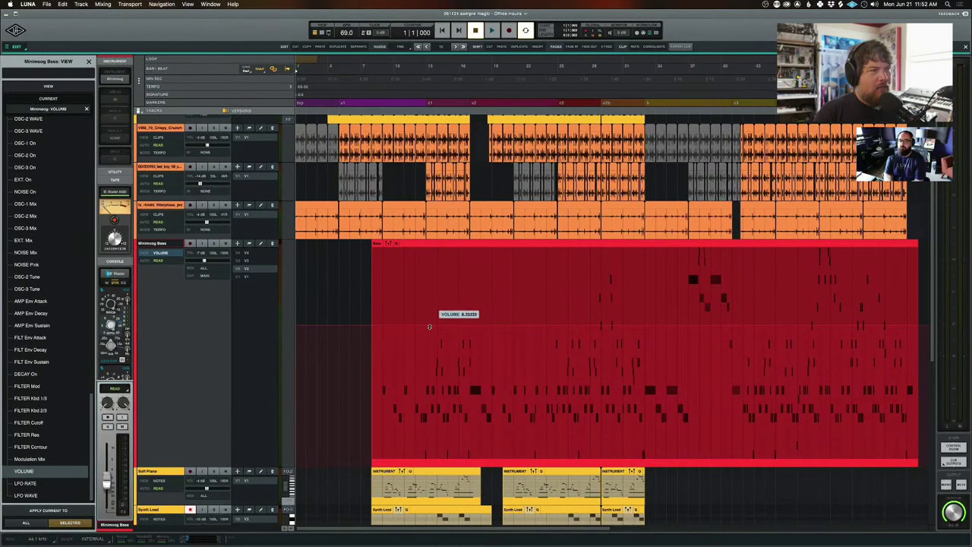
{"action": "left_click_drag", "start_coordinate": [390, 329], "coordinate": [372, 458]}
{"action": "left_click", "coordinate": [373, 400]}
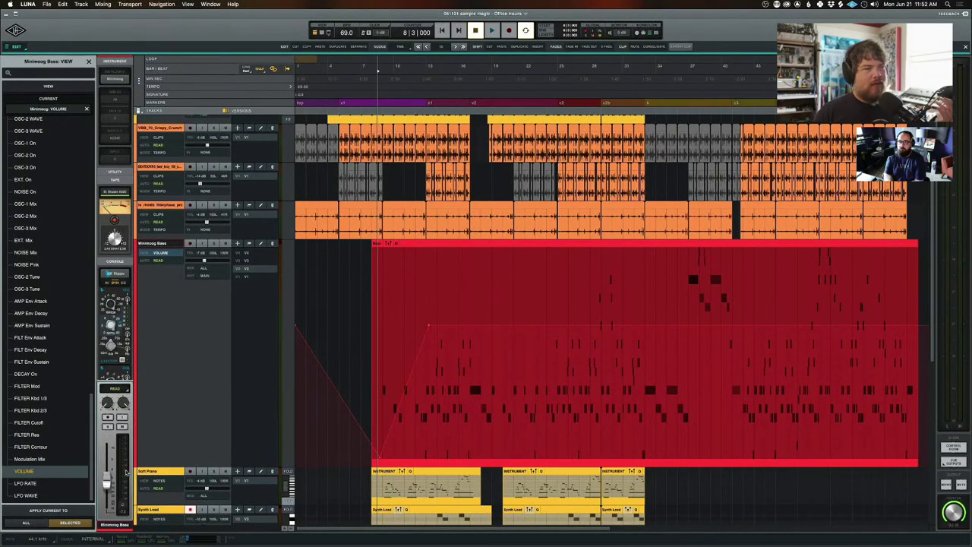
{"action": "left_click_drag", "start_coordinate": [107, 477], "coordinate": [107, 488]}
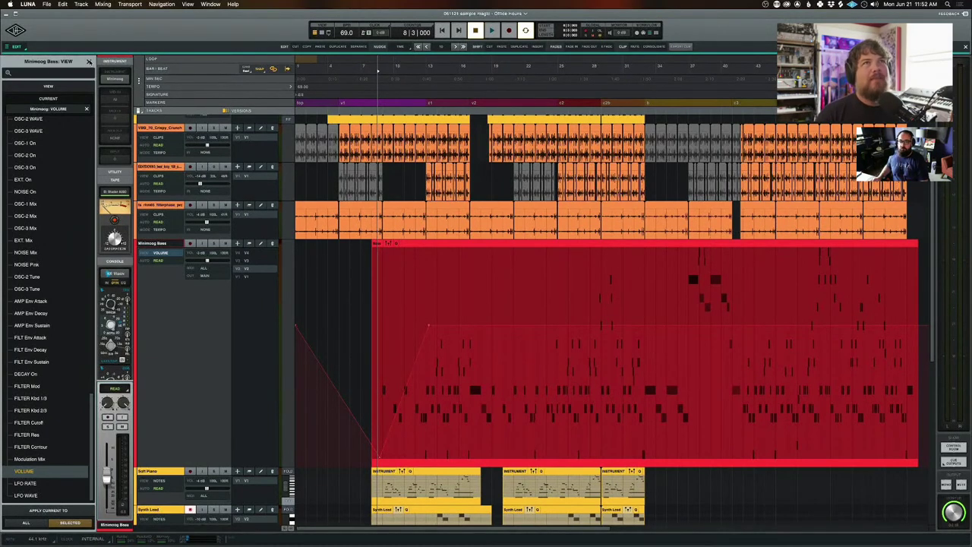
{"action": "left_click", "coordinate": [89, 61]}
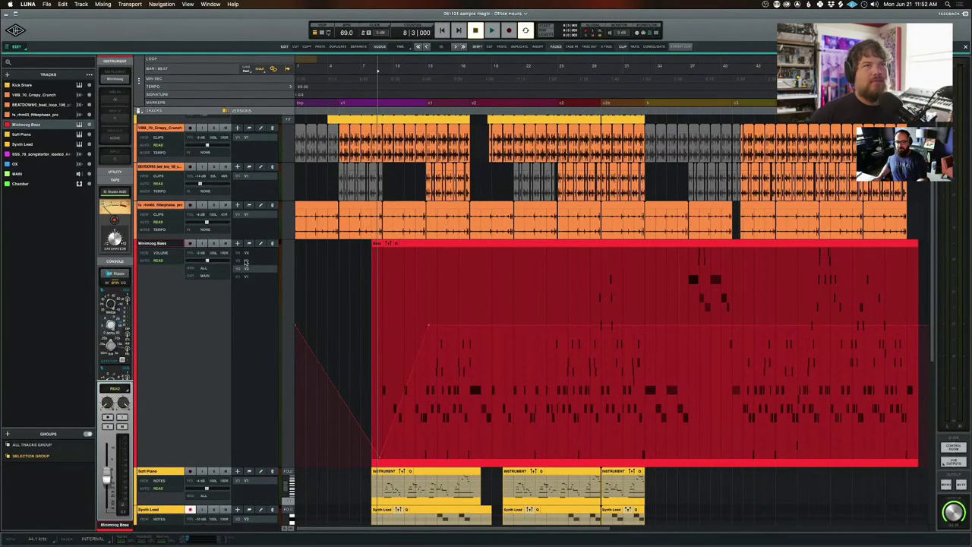
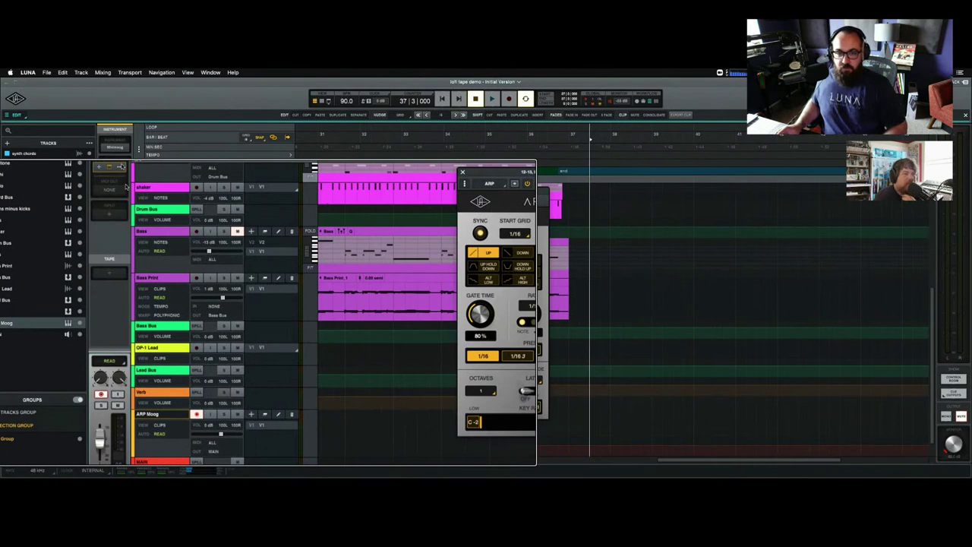
Remove the ARP plug-in from the ARP Moog track's first insert.
{"action": "scroll", "coordinate": [117, 267], "scroll_direction": "up", "scroll_amount": 1}
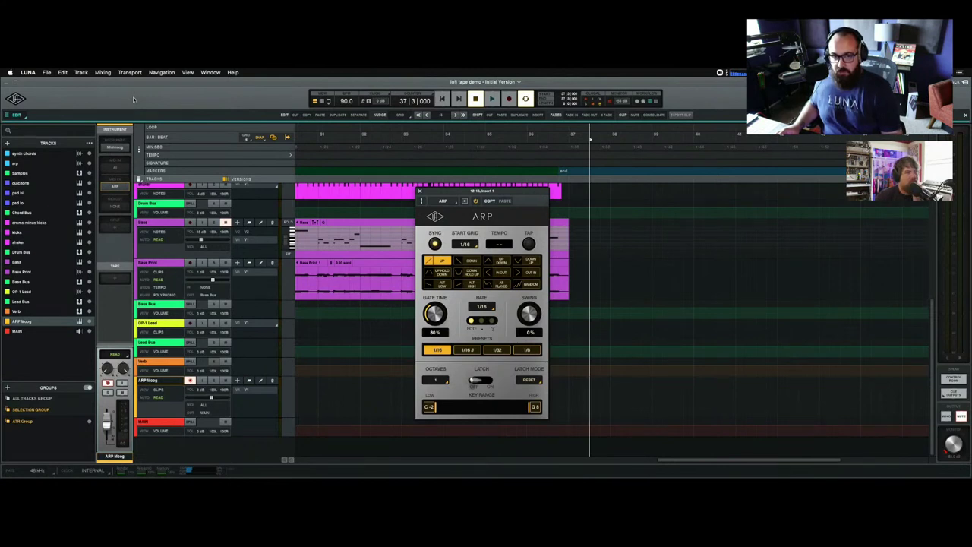
{"action": "left_click", "coordinate": [124, 186]}
{"action": "left_click", "coordinate": [120, 238]}
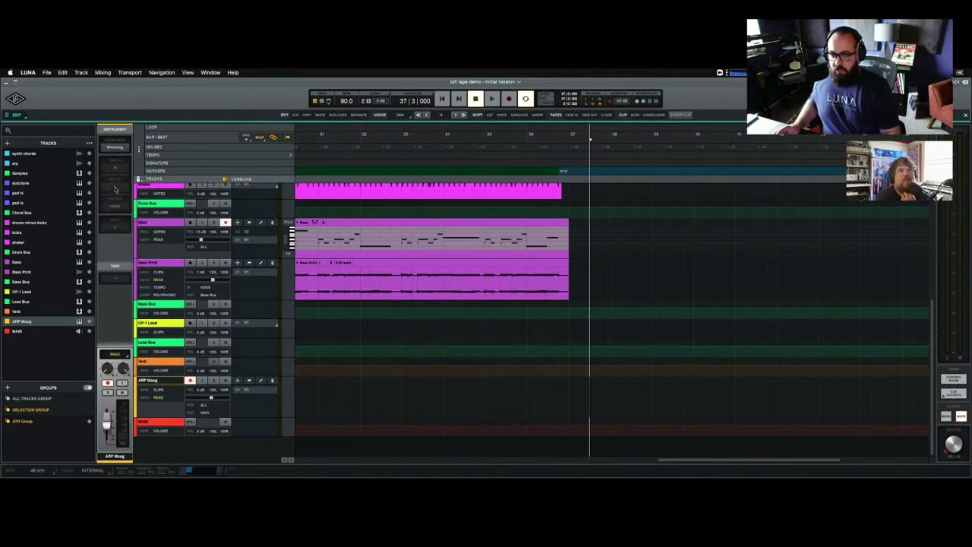
Insert Universal Audio's ARP in the ARP Moog track's first insert slot, and move its plug-in window aside.
{"action": "left_click", "coordinate": [116, 189]}
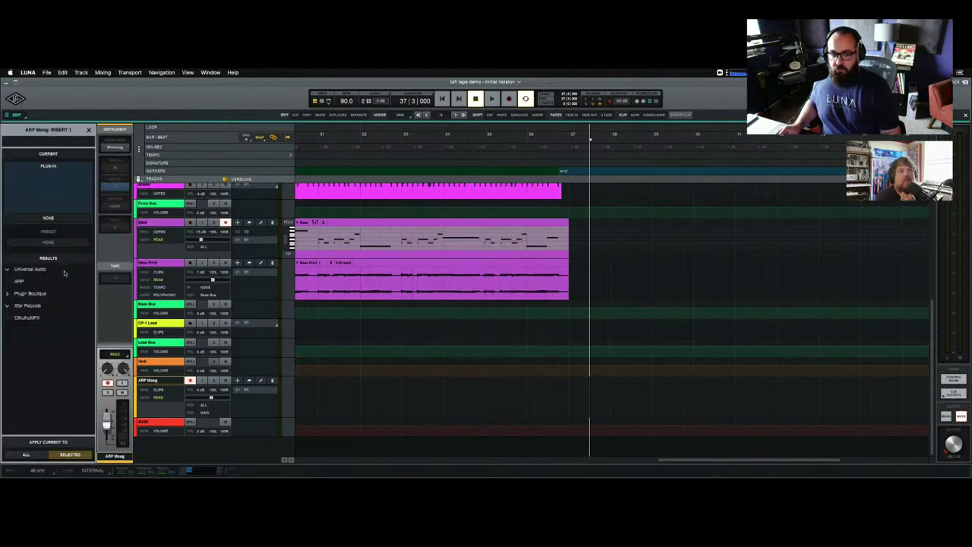
{"action": "left_click", "coordinate": [8, 294]}
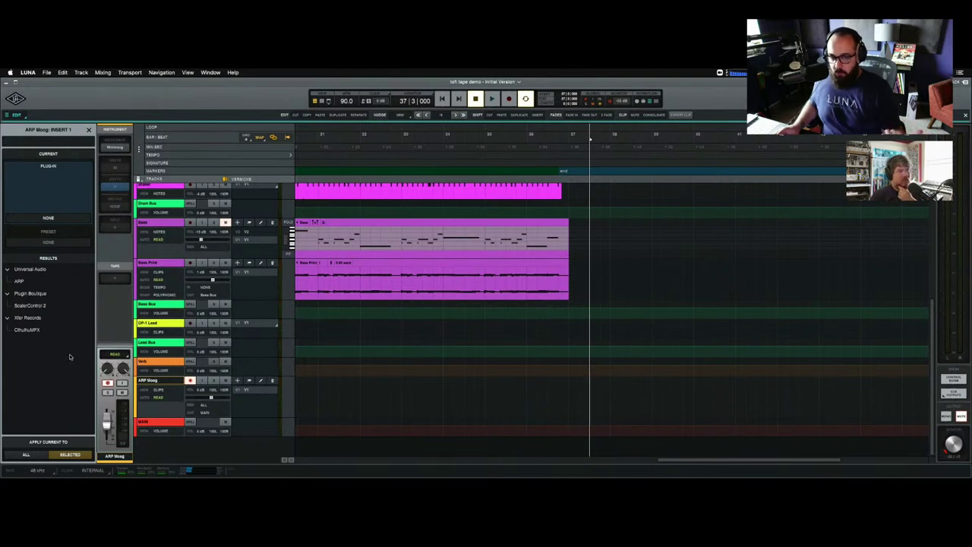
{"action": "left_click", "coordinate": [31, 281]}
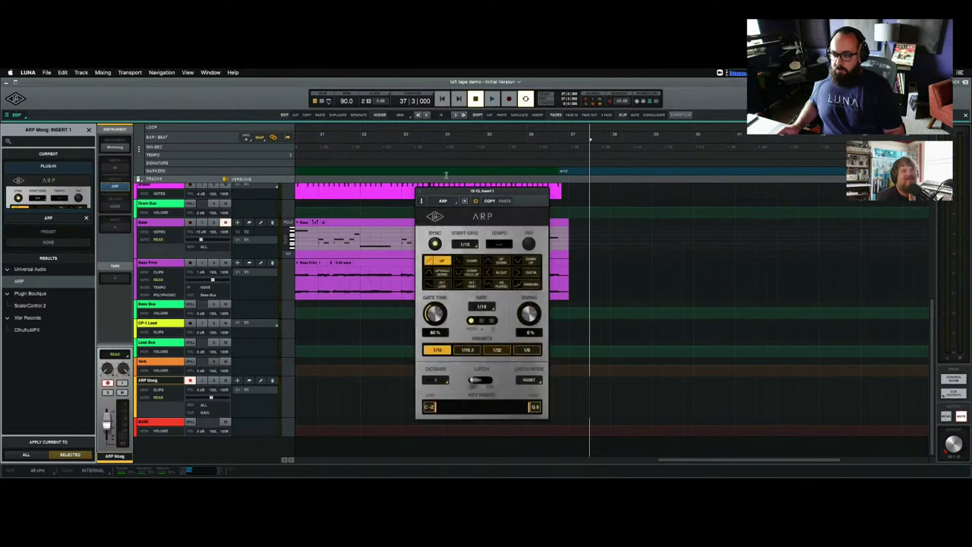
{"action": "left_click_drag", "start_coordinate": [443, 191], "coordinate": [419, 187]}
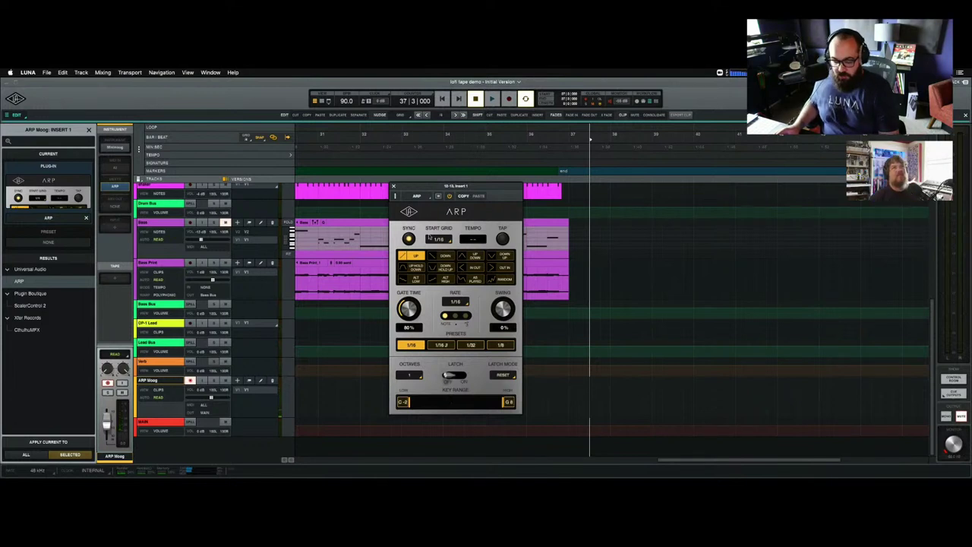
{"action": "left_click_drag", "start_coordinate": [436, 189], "coordinate": [416, 190]}
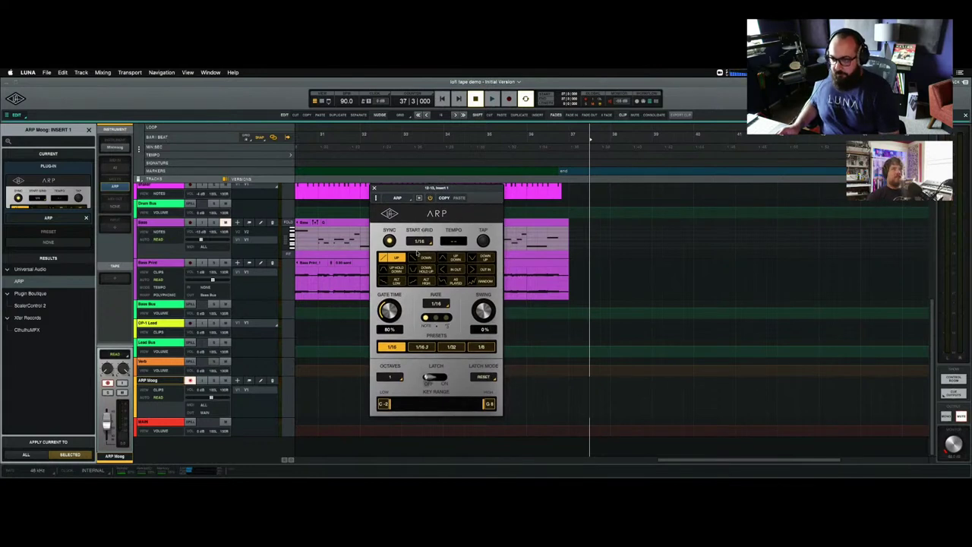
{"action": "left_click_drag", "start_coordinate": [411, 188], "coordinate": [404, 191]}
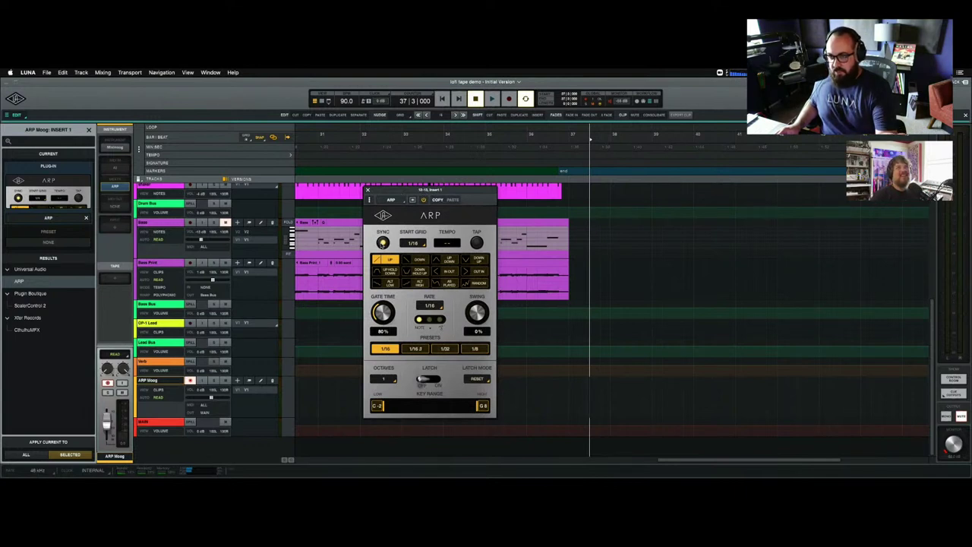
Try a tapped tempo with the arpeggiator's Sync switched off, and turn Sync back on.
{"action": "left_click", "coordinate": [383, 244]}
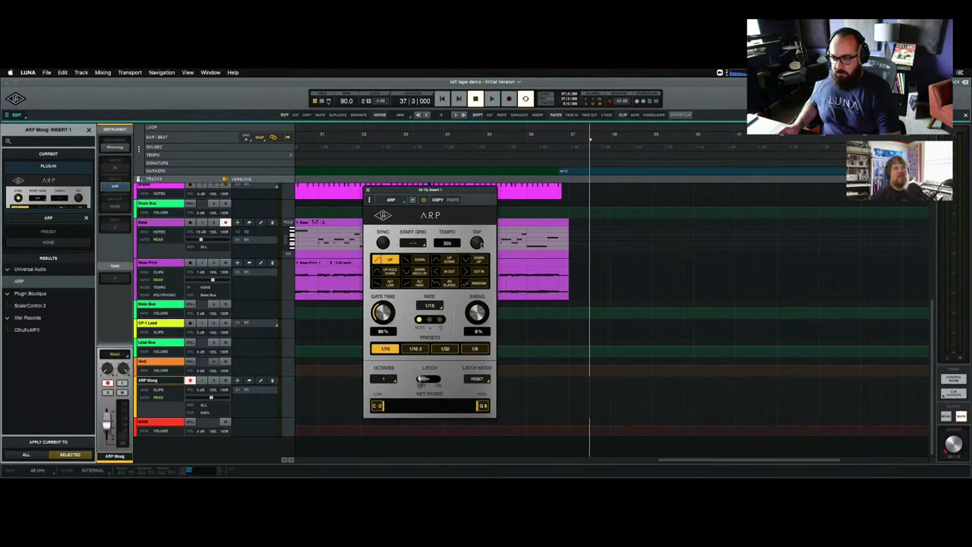
{"action": "left_click", "coordinate": [477, 243]}
{"action": "left_click", "coordinate": [477, 243]}
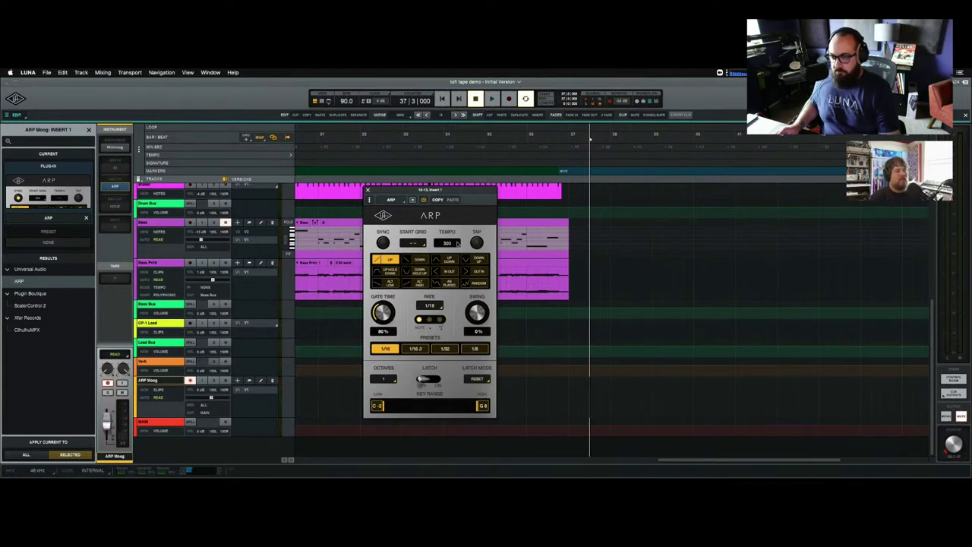
{"action": "left_click", "coordinate": [382, 244]}
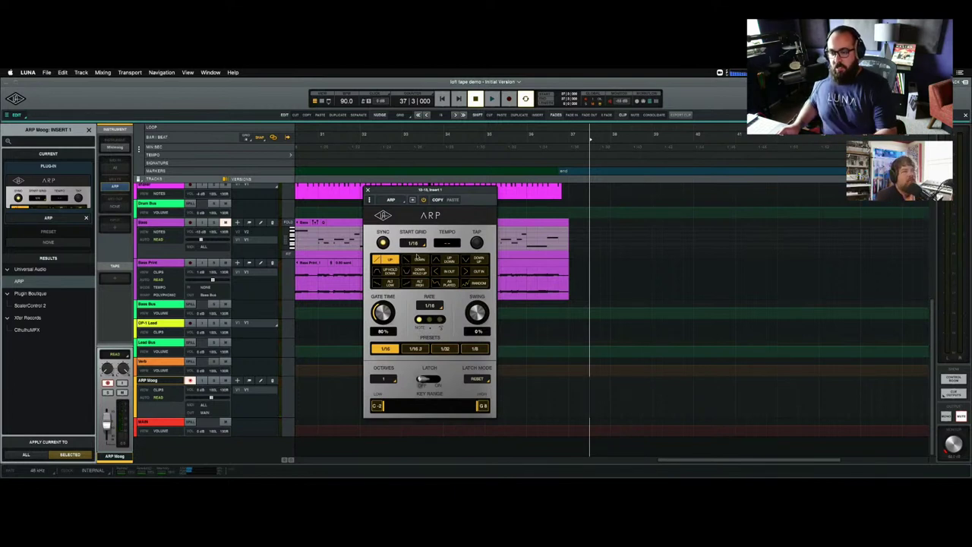
Audition the Down, In Out and Out In patterns using Latch, and return to the Up pattern with Latch off.
{"action": "left_click", "coordinate": [418, 260]}
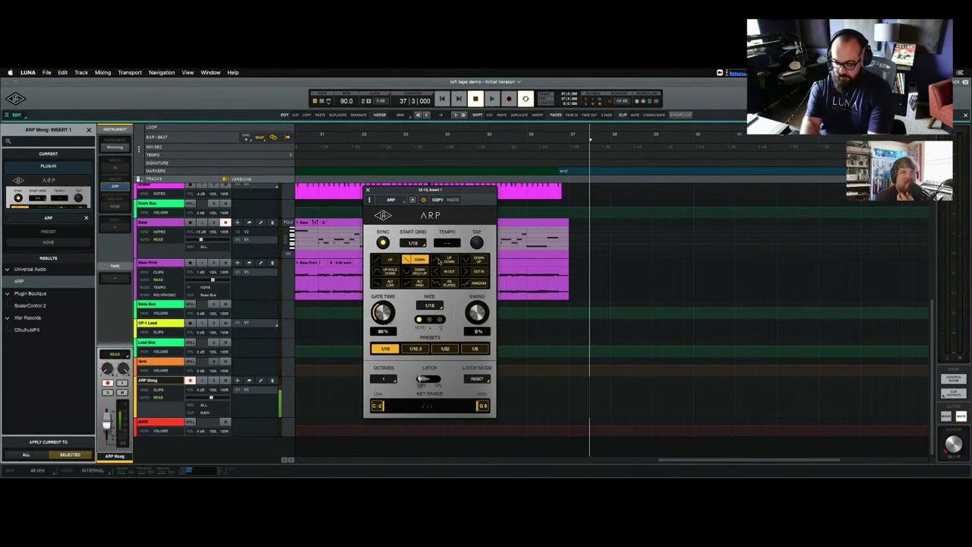
{"action": "left_click", "coordinate": [436, 380]}
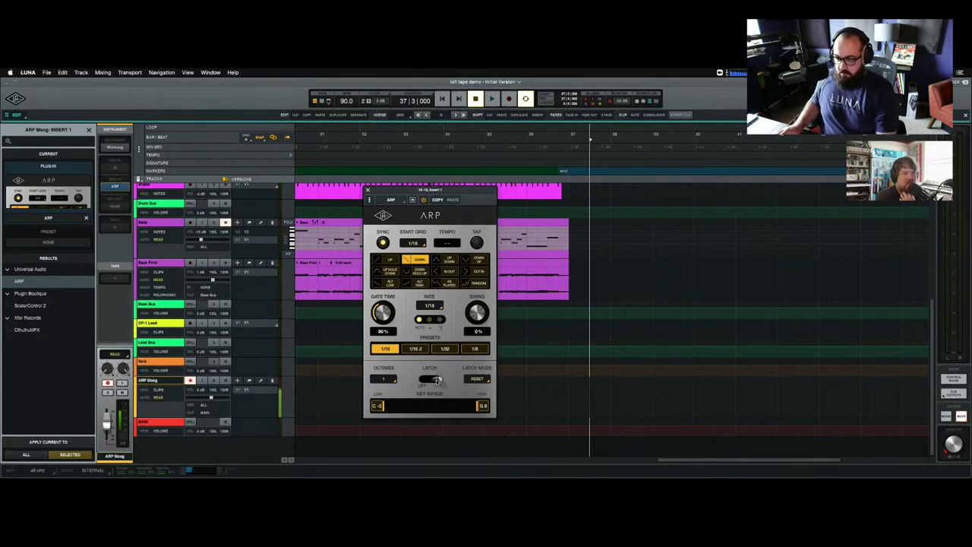
{"action": "left_click", "coordinate": [448, 271]}
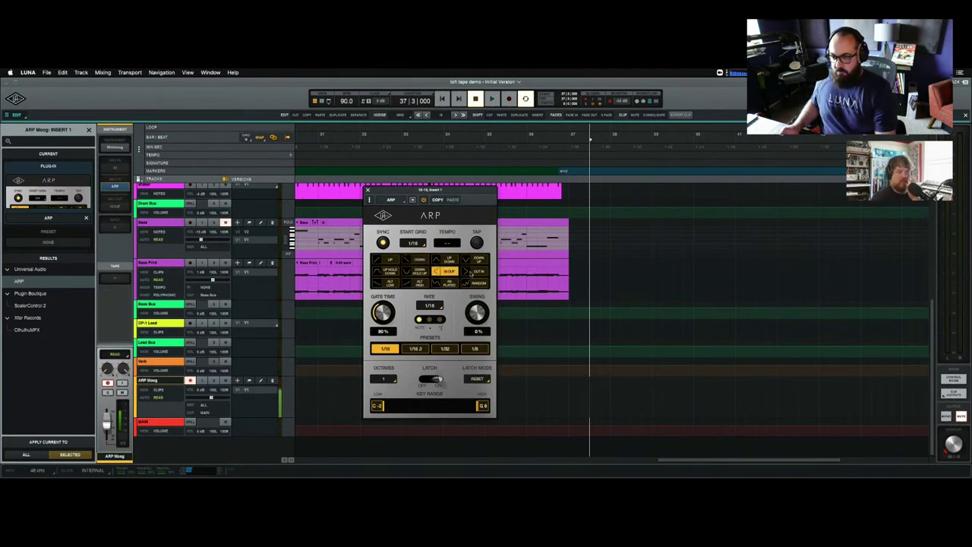
{"action": "left_click", "coordinate": [479, 271]}
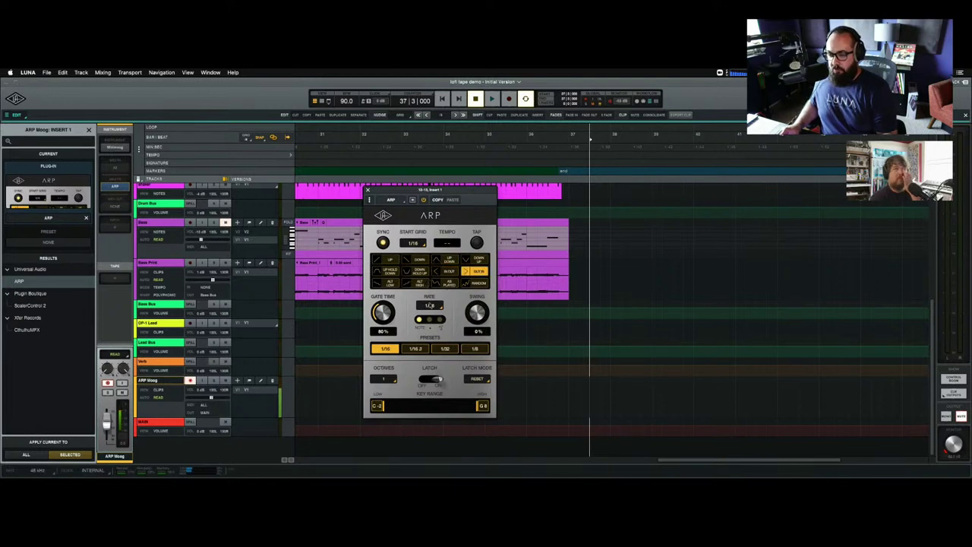
{"action": "left_click", "coordinate": [430, 379]}
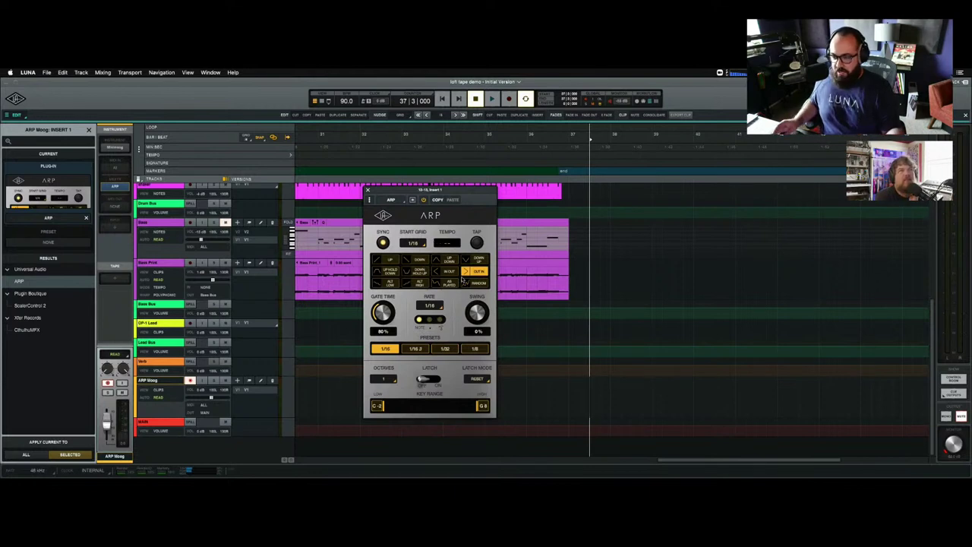
{"action": "left_click", "coordinate": [392, 262]}
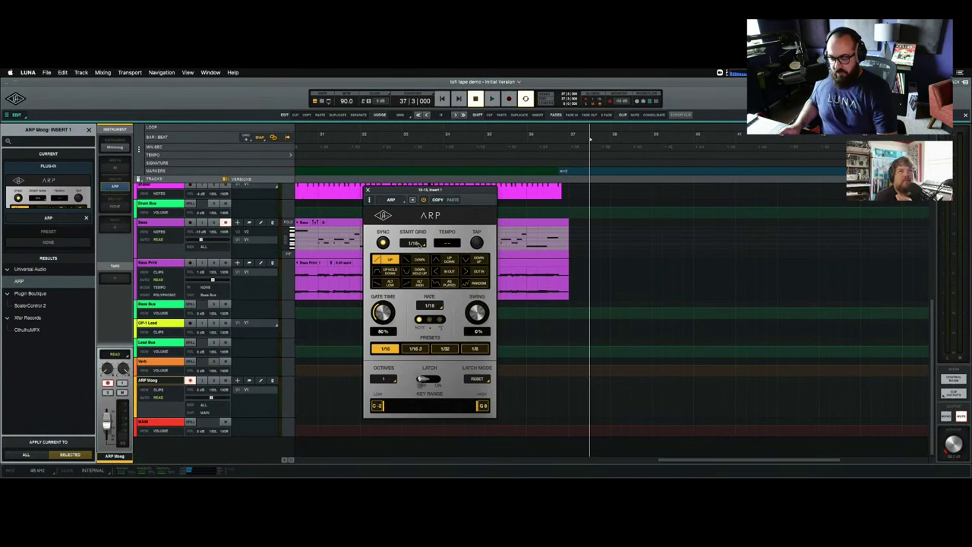
Set the arpeggiator's Start Grid to 1/1 and play the session from bar 37, beat 2 to test it.
{"action": "left_click", "coordinate": [420, 243]}
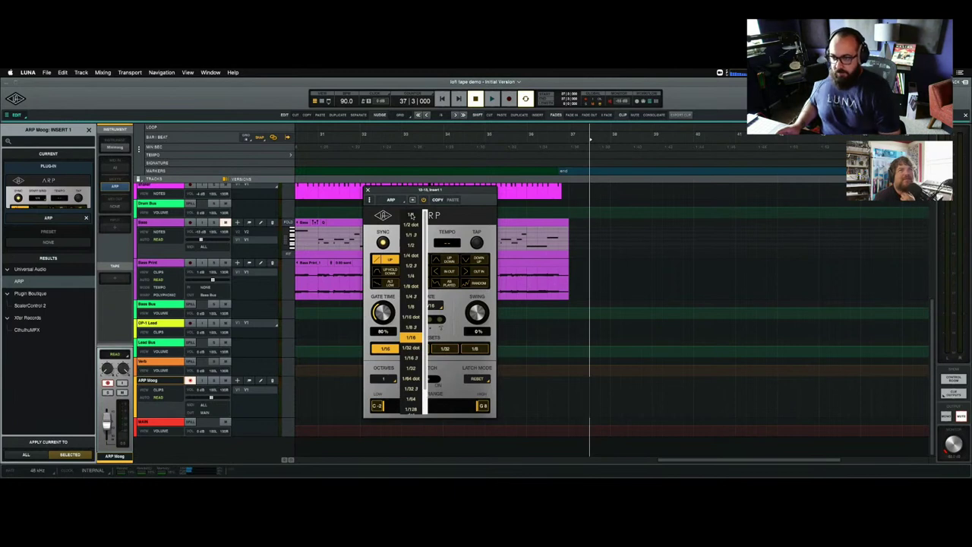
{"action": "left_click", "coordinate": [411, 216]}
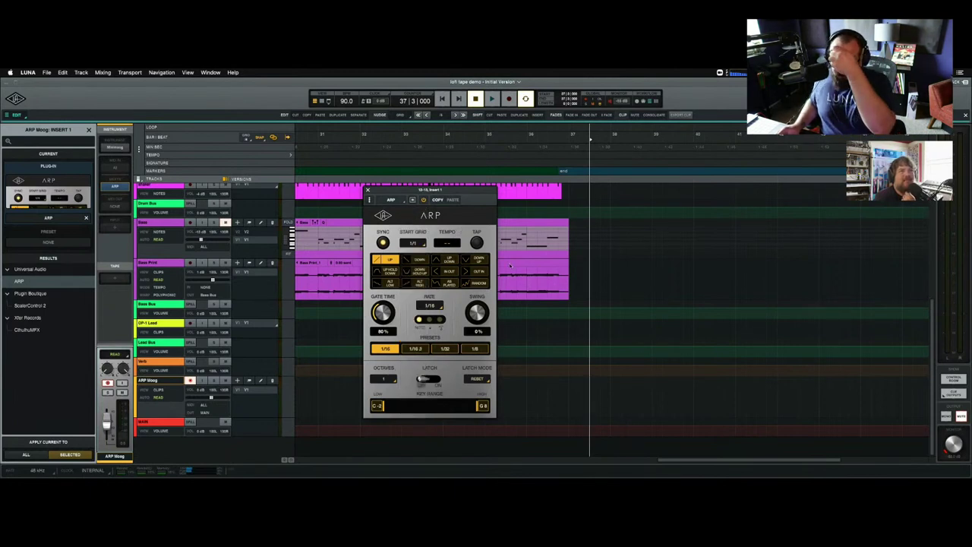
{"action": "key", "text": "super+bracketright"}
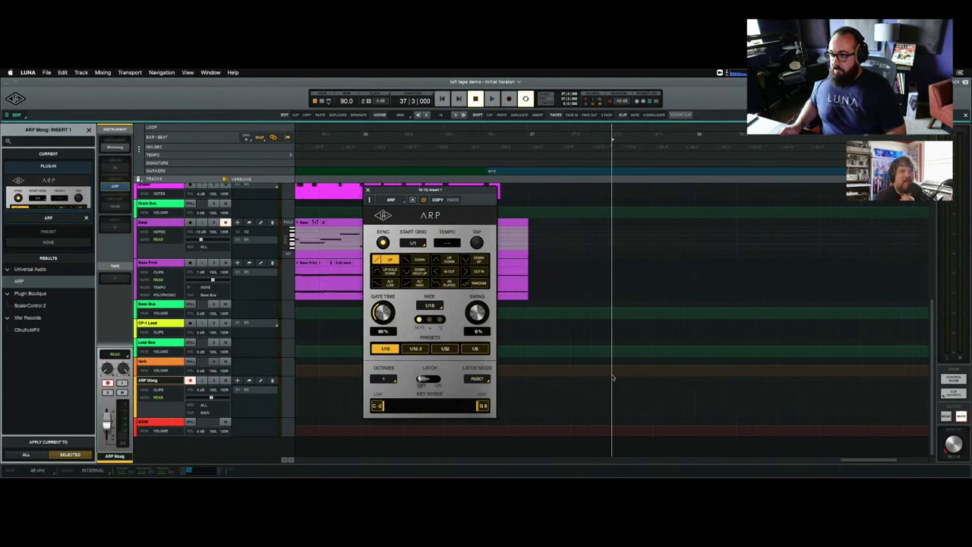
{"action": "key", "text": "super+bracketleft"}
{"action": "left_click", "coordinate": [590, 395]}
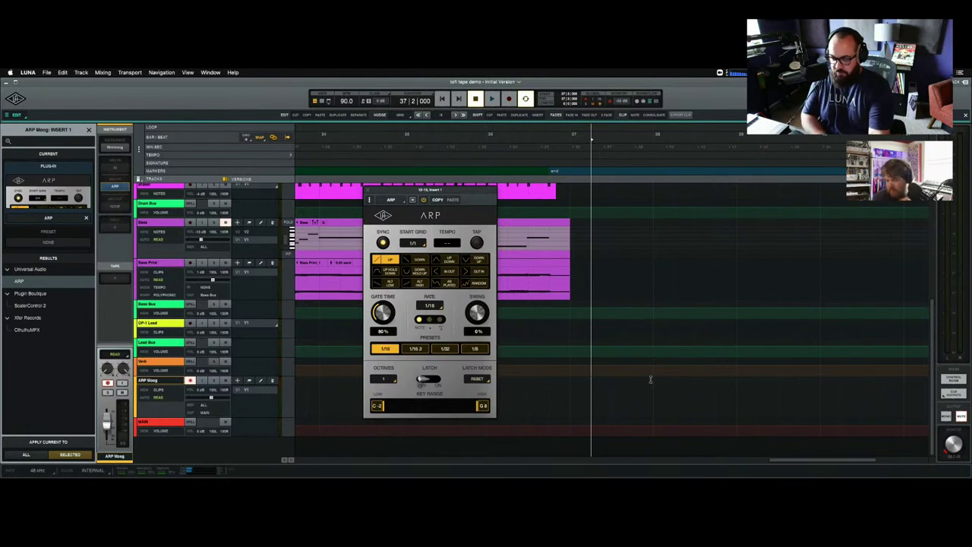
{"action": "key", "text": "space"}
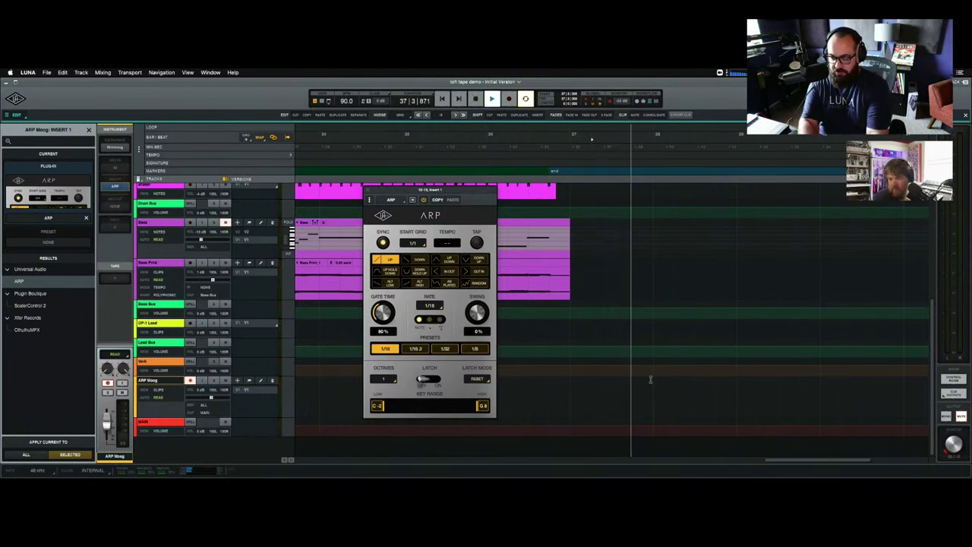
{"action": "key", "text": "space"}
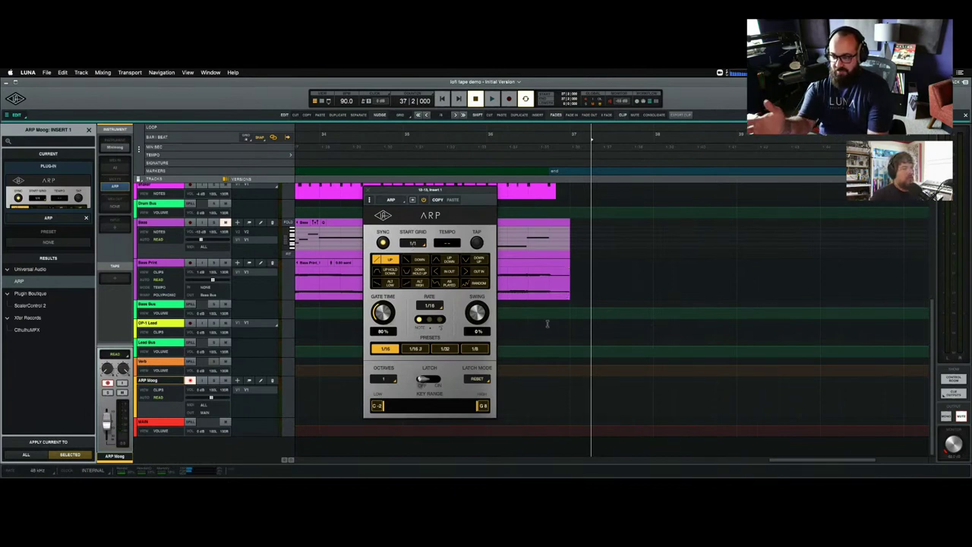
Try recording held notes on the ARP Moog track from bar 37, and undo the take.
{"action": "left_click", "coordinate": [570, 395]}
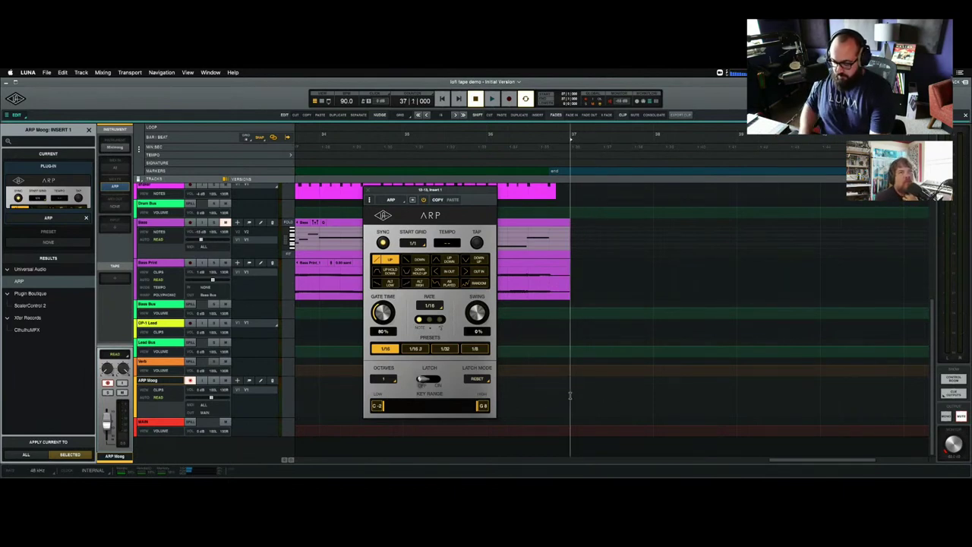
{"action": "key", "text": "space"}
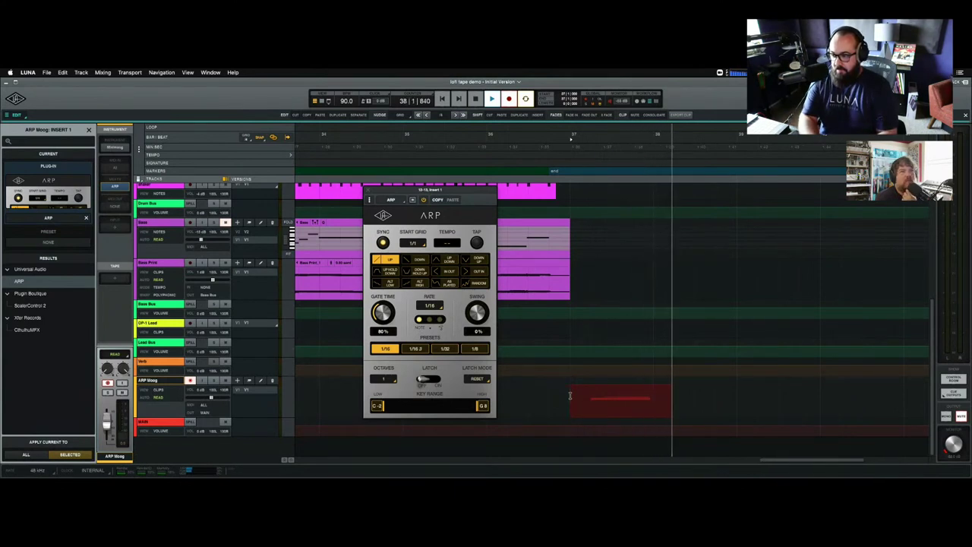
{"action": "key", "text": "space"}
{"action": "key", "text": "ctrl+z"}
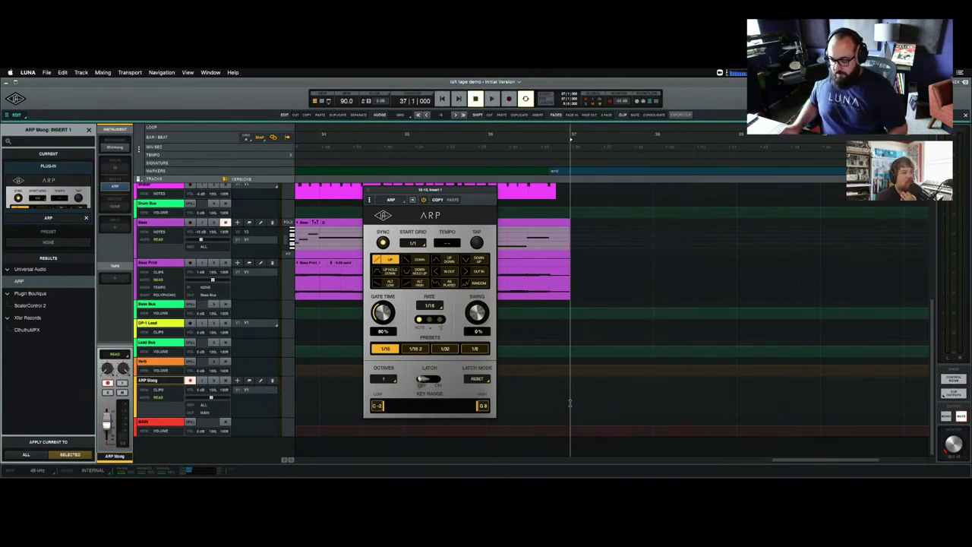
Record a held three-note chord on the ARP Moog track from bar 37 for about two bars, and select the clip.
{"action": "key", "text": "space"}
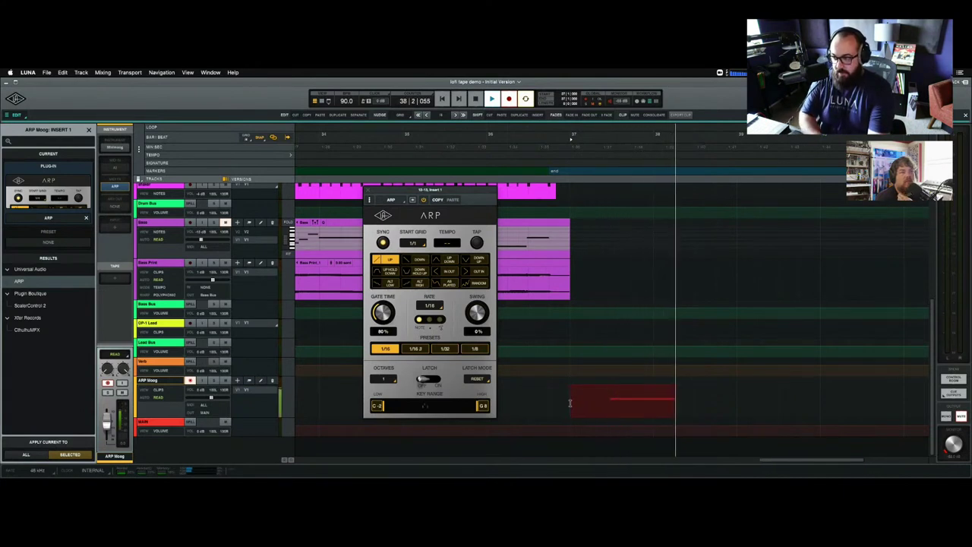
{"action": "key", "text": "space"}
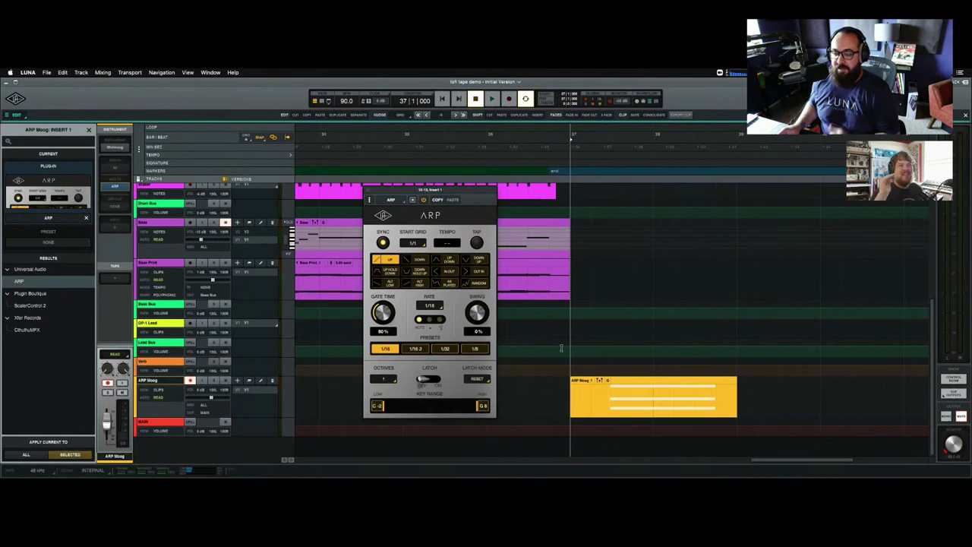
{"action": "left_click", "coordinate": [634, 380]}
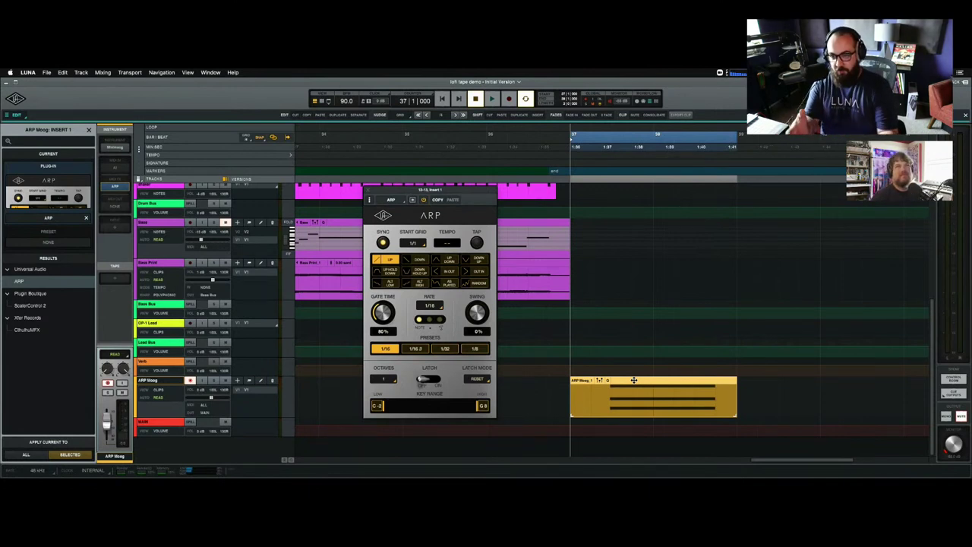
Check the Start Grid options, keep 1/1, and delete the recorded ARP Moog clip at bar 37.
{"action": "left_click", "coordinate": [414, 243]}
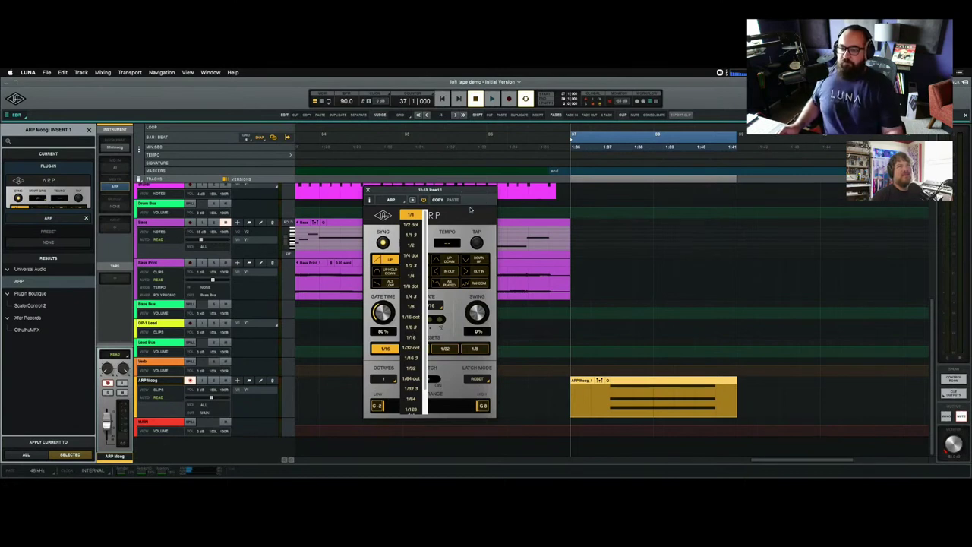
{"action": "left_click", "coordinate": [413, 216]}
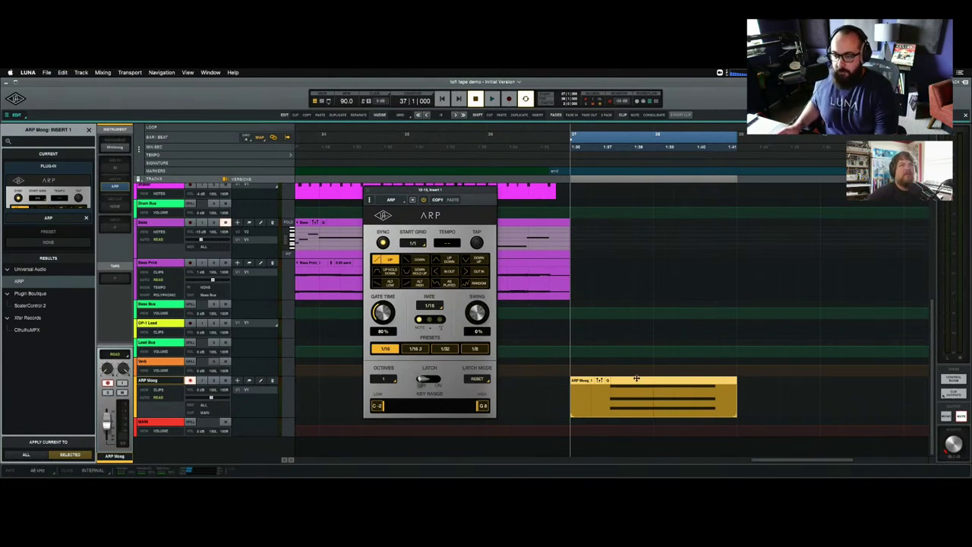
{"action": "key", "text": "Delete"}
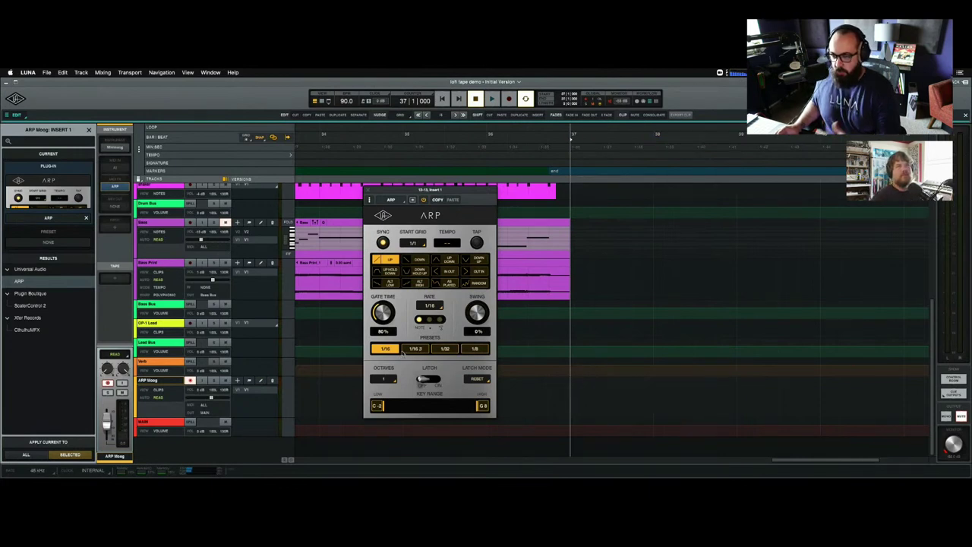
Review the Rate choices, try the 1/16 triplet and 1/32 presets, and return to the 1/16 preset.
{"action": "left_click", "coordinate": [433, 306]}
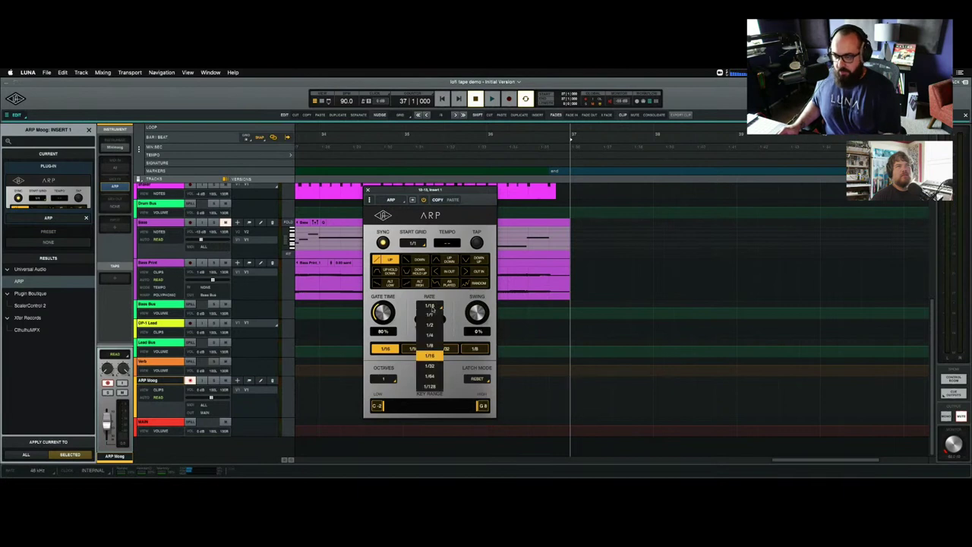
{"action": "left_click", "coordinate": [432, 349]}
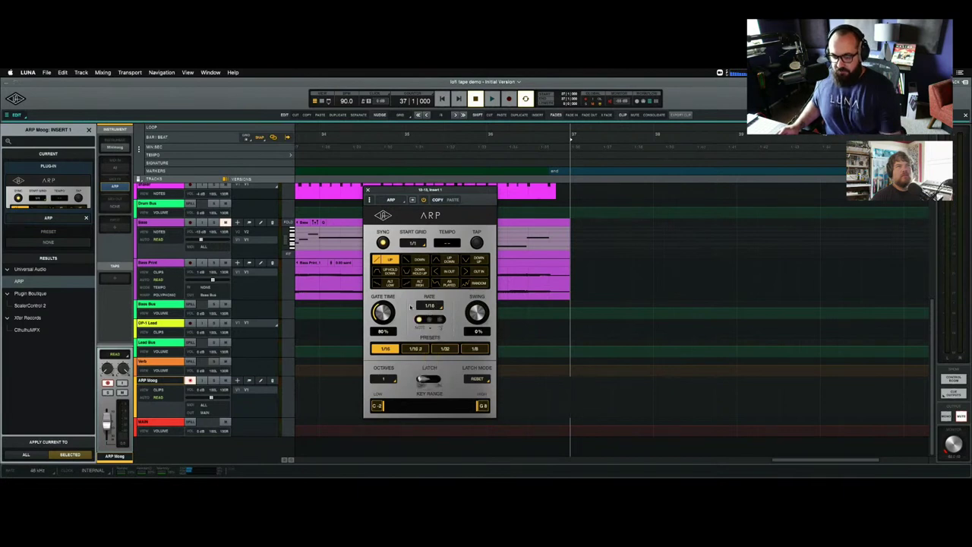
{"action": "left_click", "coordinate": [415, 349]}
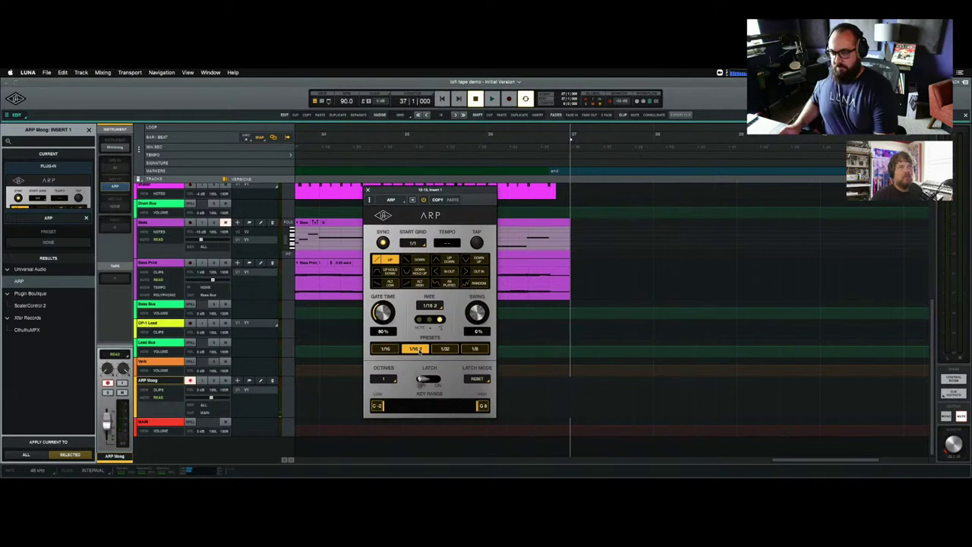
{"action": "left_click", "coordinate": [444, 349]}
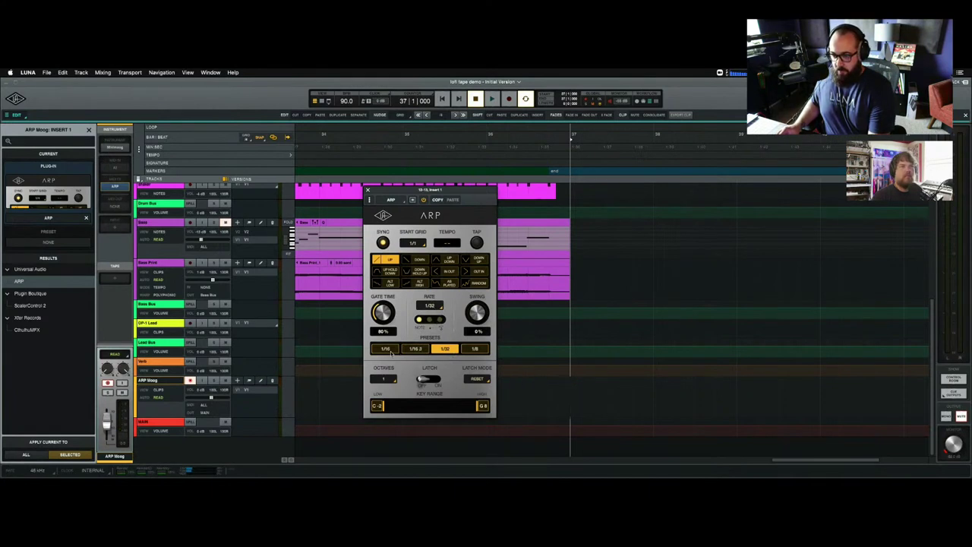
{"action": "left_click", "coordinate": [391, 350]}
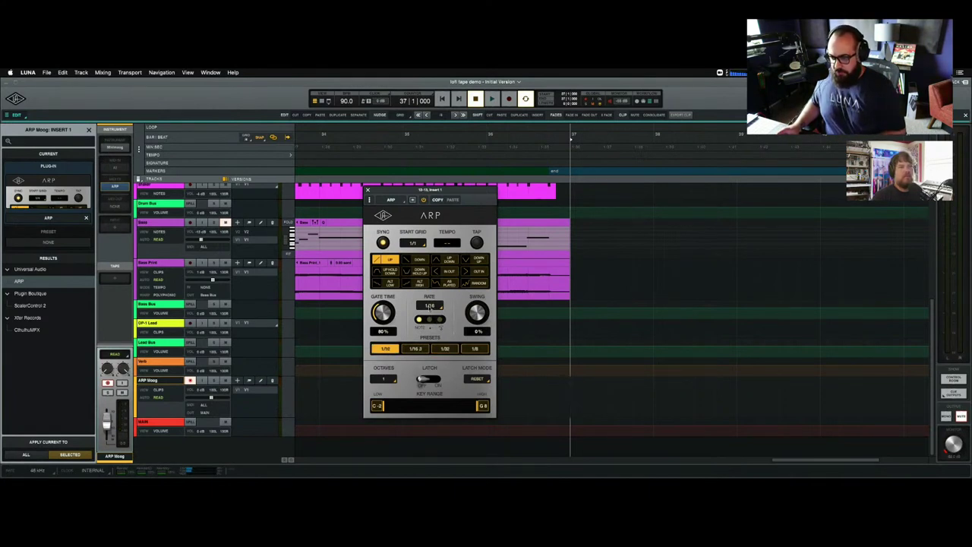
Try the triplet modifier on the 1/16 Rate and restore the straight note setting.
{"action": "left_click", "coordinate": [429, 307]}
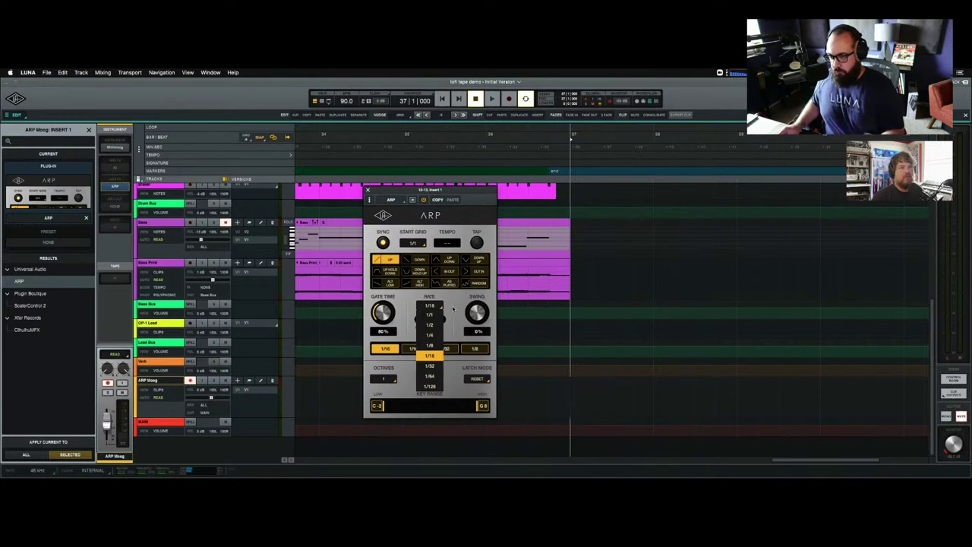
{"action": "left_click", "coordinate": [453, 306]}
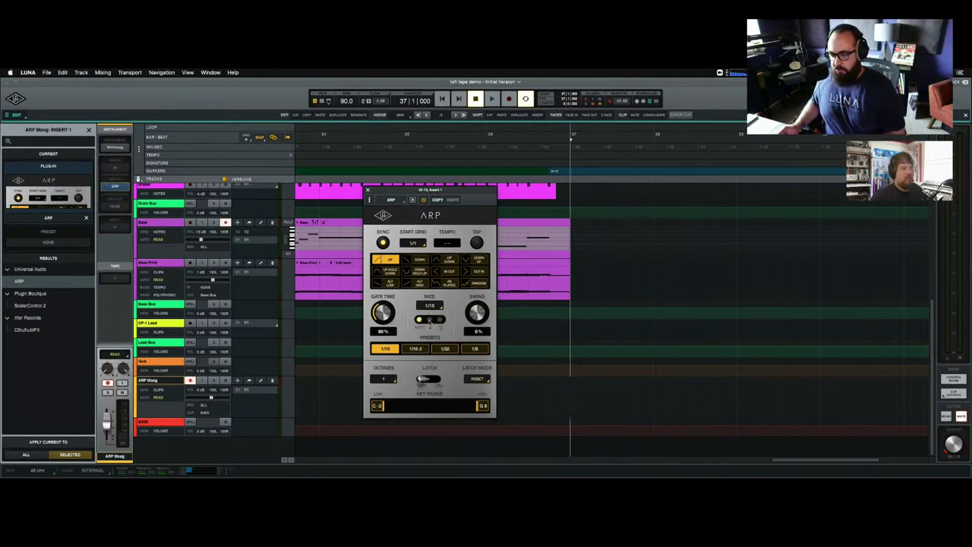
{"action": "left_click", "coordinate": [430, 321]}
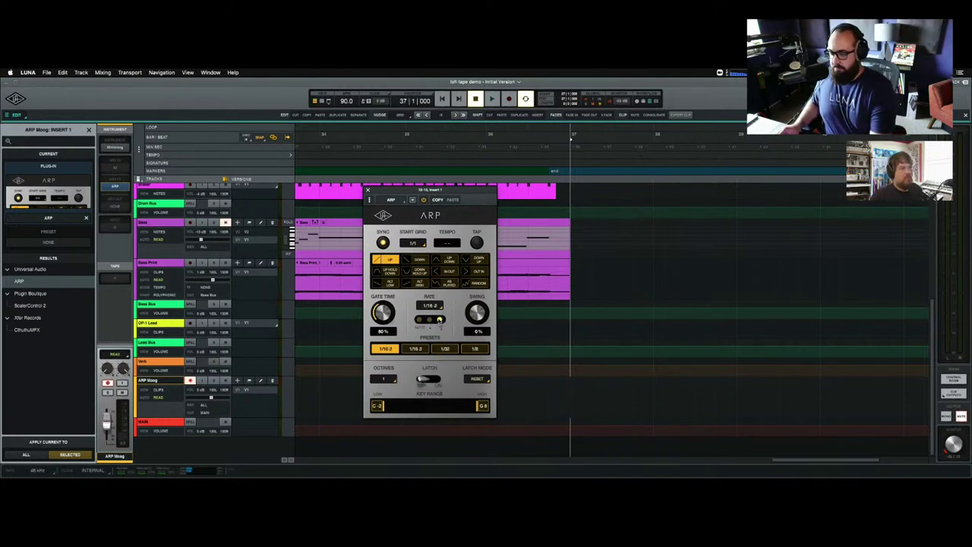
{"action": "left_click", "coordinate": [422, 319]}
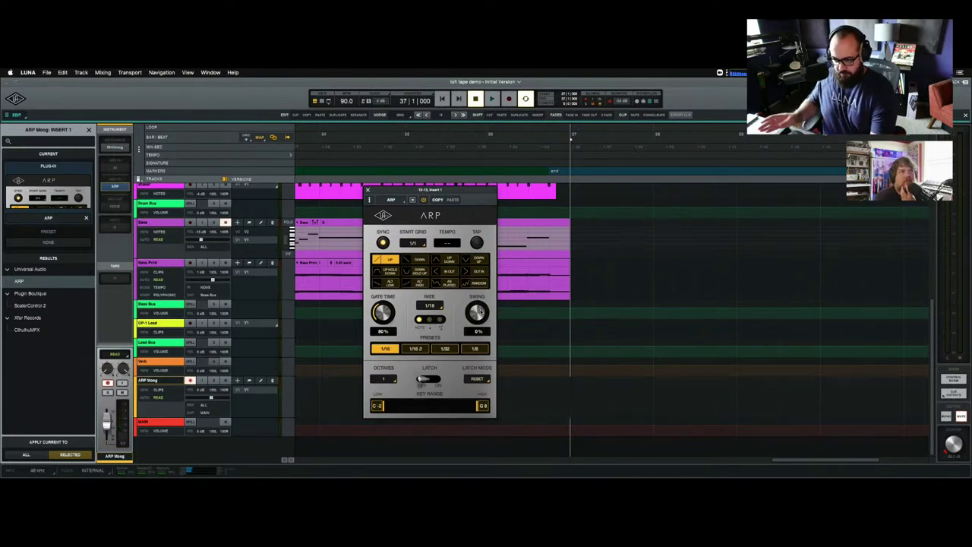
Audition Swing at 100% with the Rate at 1/2, and return the Rate to 1/16.
{"action": "left_click_drag", "start_coordinate": [480, 312], "coordinate": [481, 229]}
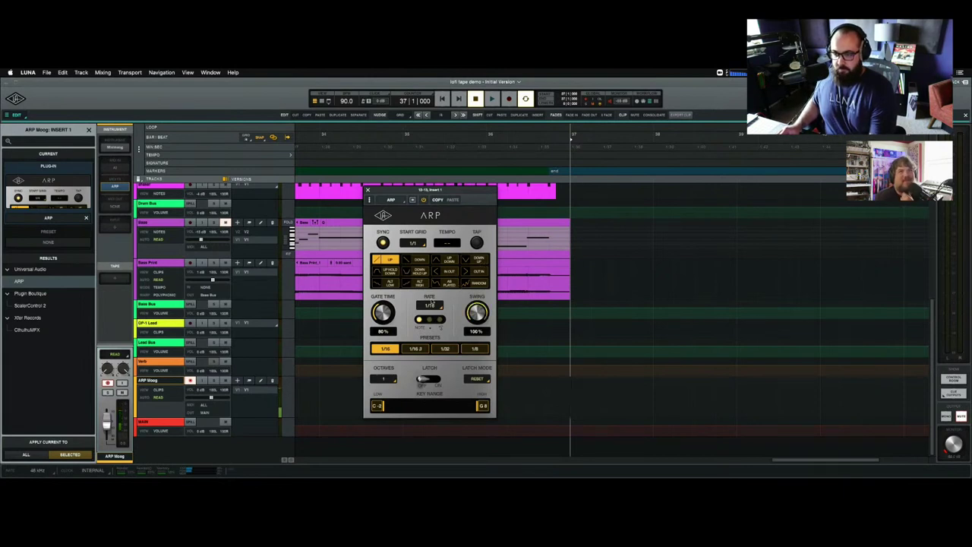
{"action": "left_click", "coordinate": [431, 305]}
{"action": "left_click", "coordinate": [430, 325]}
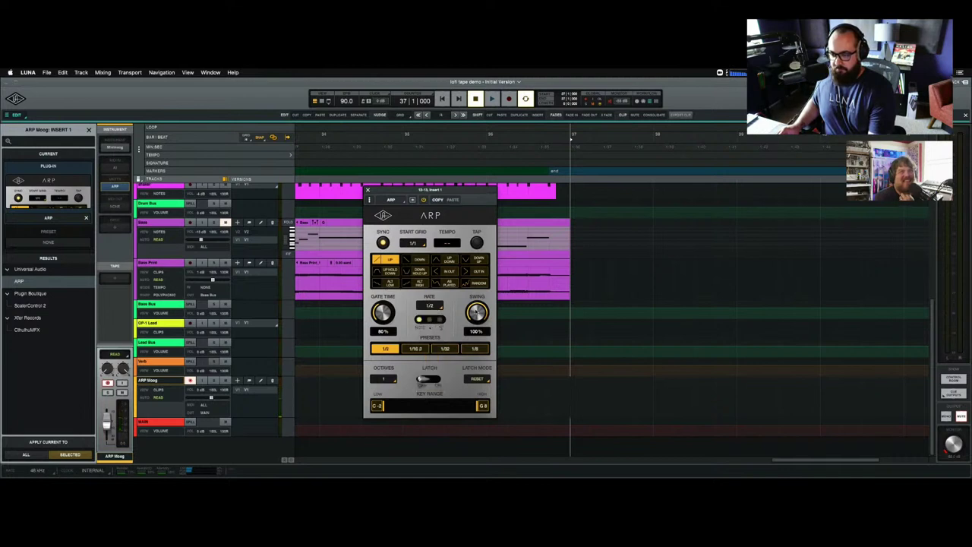
{"action": "mouse_move", "coordinate": [476, 311]}
{"action": "left_mouse_down"}
{"action": "mouse_move", "coordinate": [480, 376]}
{"action": "mouse_move", "coordinate": [476, 299]}
{"action": "left_mouse_up"}
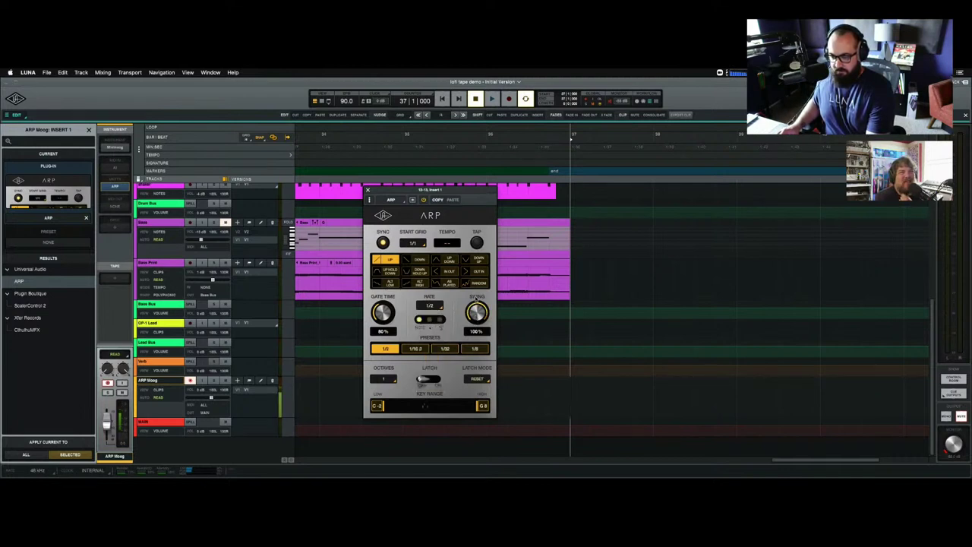
{"action": "left_click", "coordinate": [433, 306]}
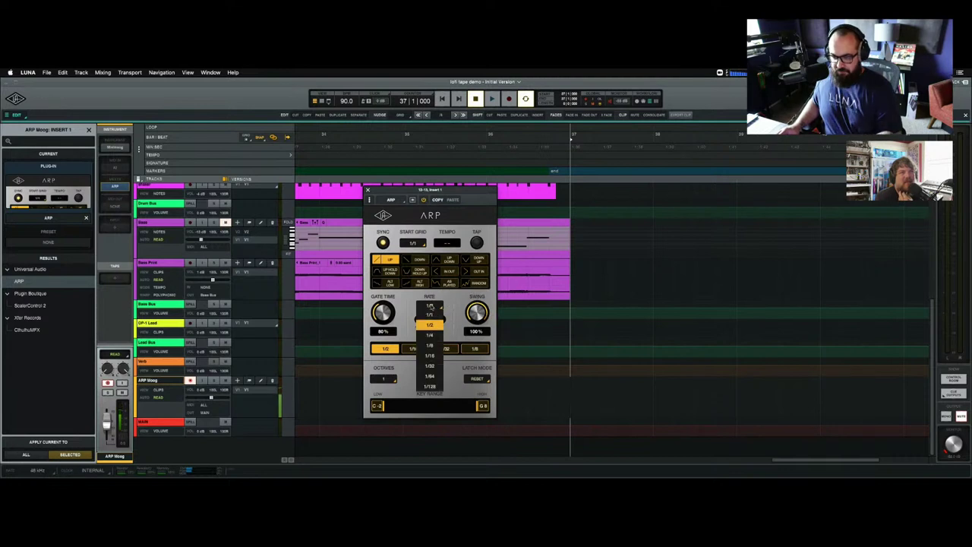
{"action": "left_click", "coordinate": [434, 356]}
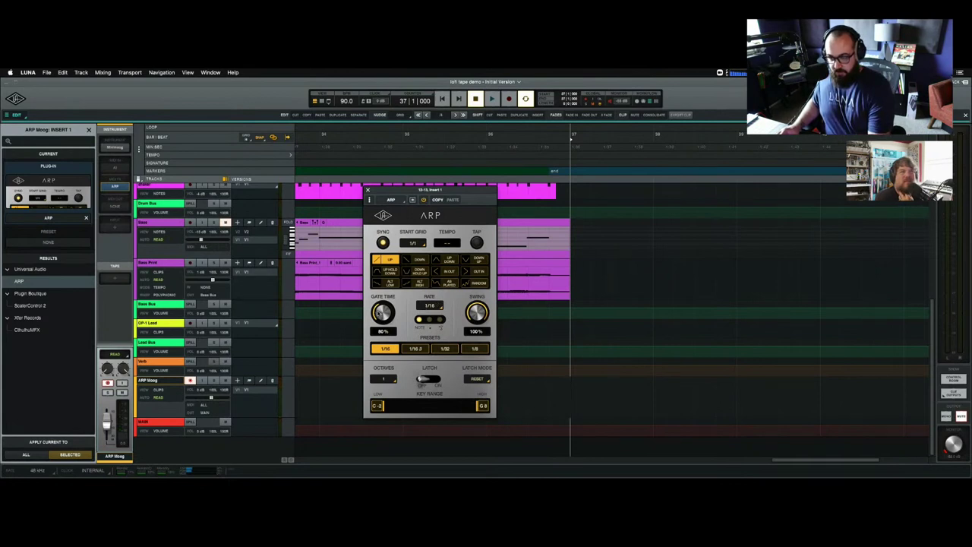
Audition the arpeggiator's Gate Time between 1% and 199%, and bring it down to about 94%.
{"action": "left_click_drag", "start_coordinate": [380, 314], "coordinate": [385, 343]}
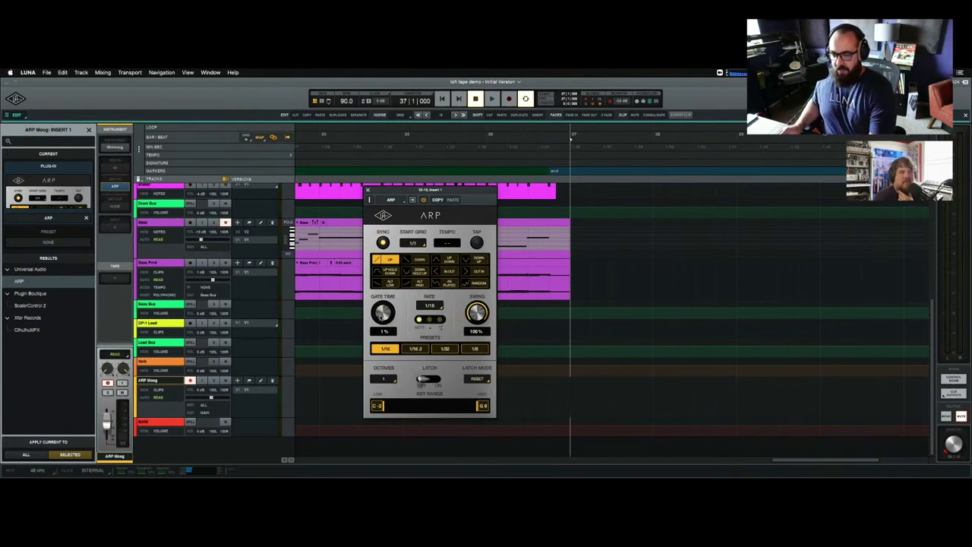
{"action": "left_click_drag", "start_coordinate": [382, 314], "coordinate": [388, 278]}
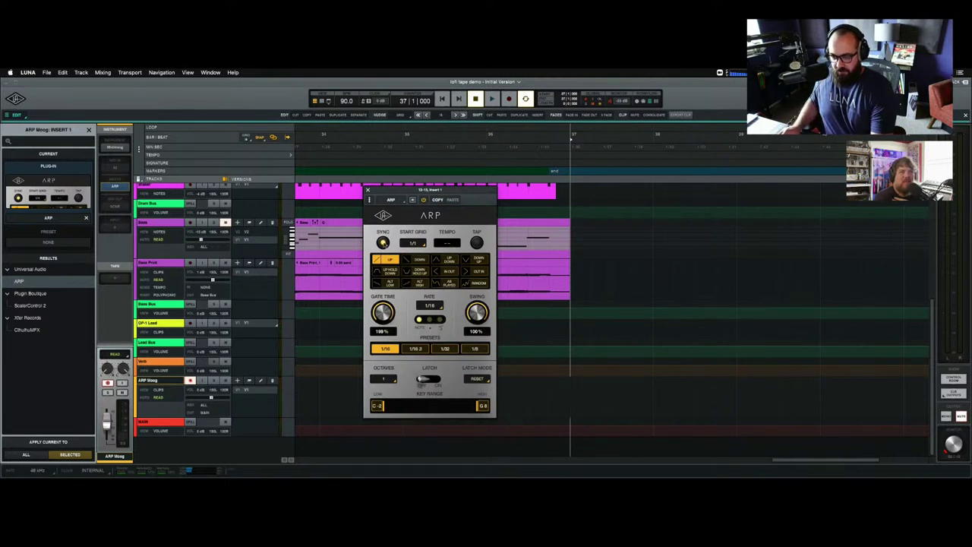
{"action": "left_click_drag", "start_coordinate": [384, 311], "coordinate": [381, 361]}
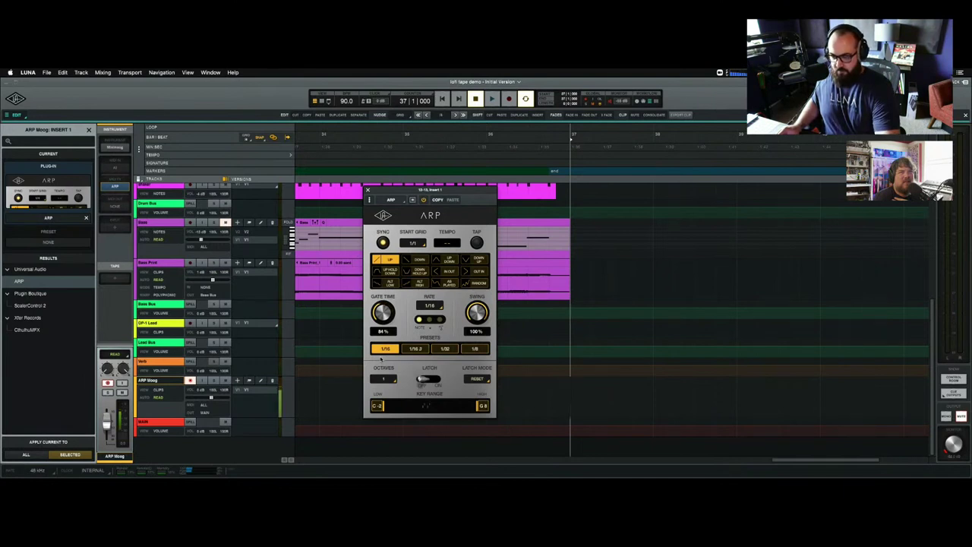
{"action": "left_click_drag", "start_coordinate": [381, 361], "coordinate": [382, 312]}
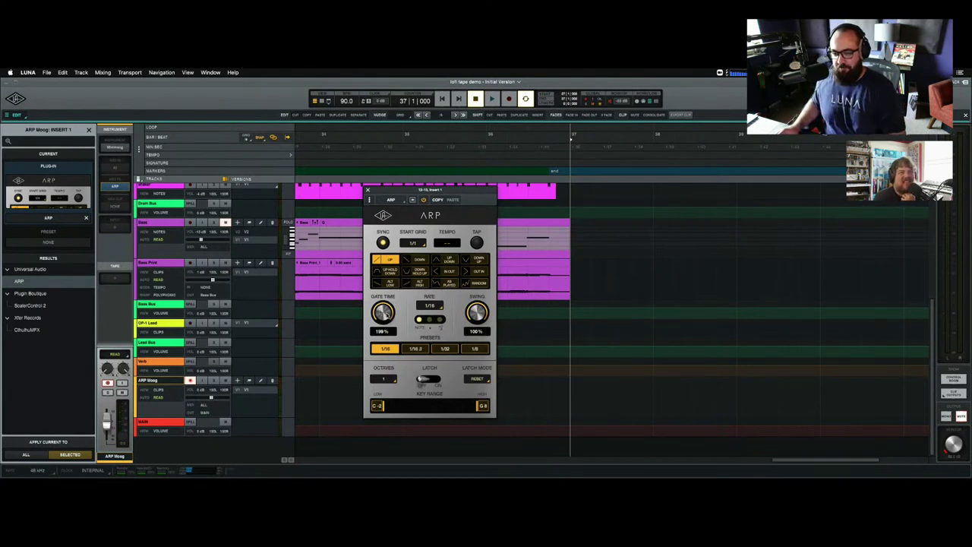
{"action": "left_click_drag", "start_coordinate": [389, 316], "coordinate": [386, 350]}
{"action": "left_click", "coordinate": [386, 351]}
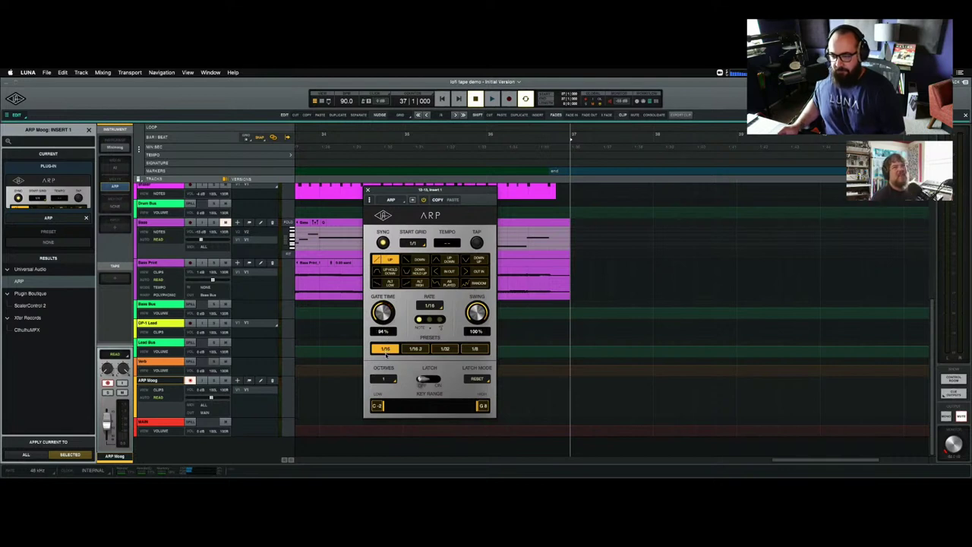
Reset Swing to 0%, and sweep Gate Time down to 7% before settling on 64%.
{"action": "left_click_drag", "start_coordinate": [476, 313], "coordinate": [476, 394]}
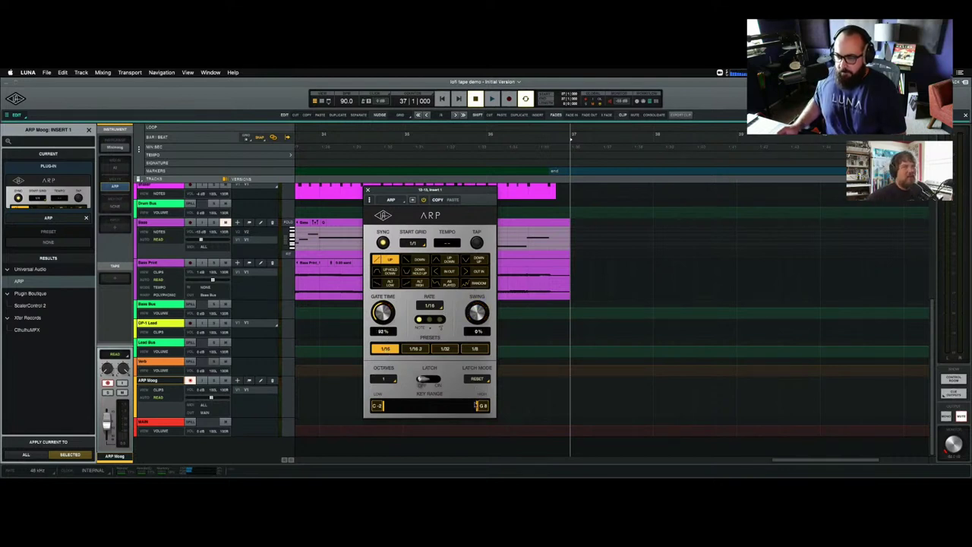
{"action": "left_click_drag", "start_coordinate": [384, 311], "coordinate": [383, 313]}
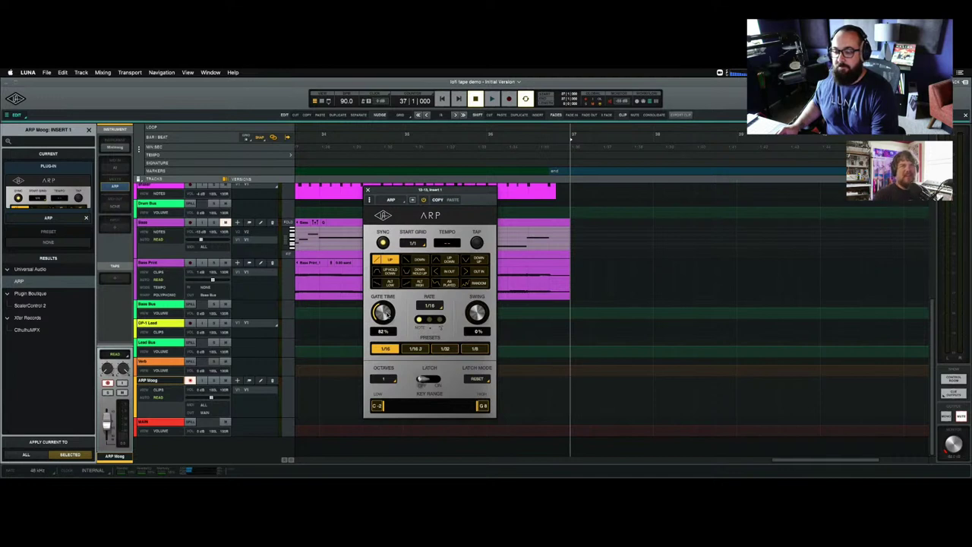
{"action": "left_click_drag", "start_coordinate": [383, 312], "coordinate": [383, 316]}
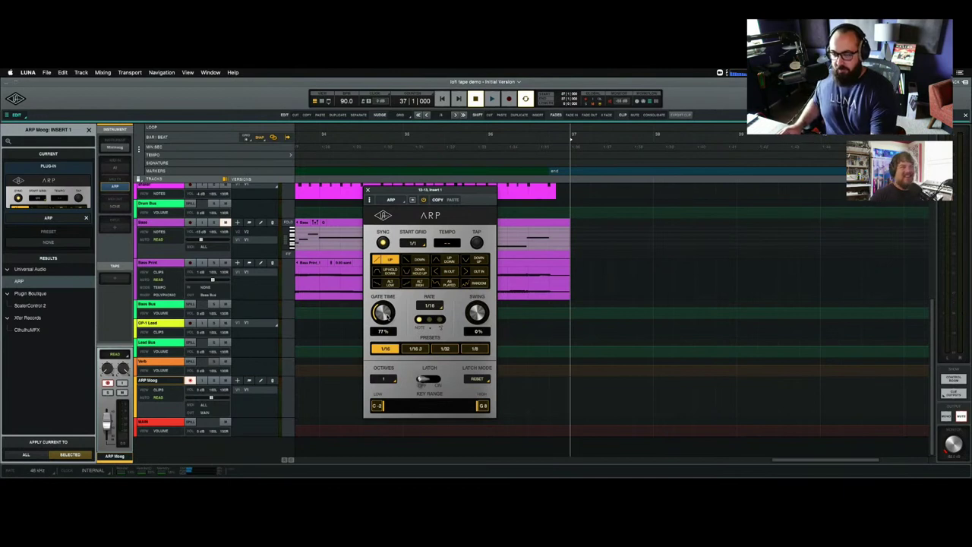
{"action": "left_click_drag", "start_coordinate": [385, 318], "coordinate": [386, 344]}
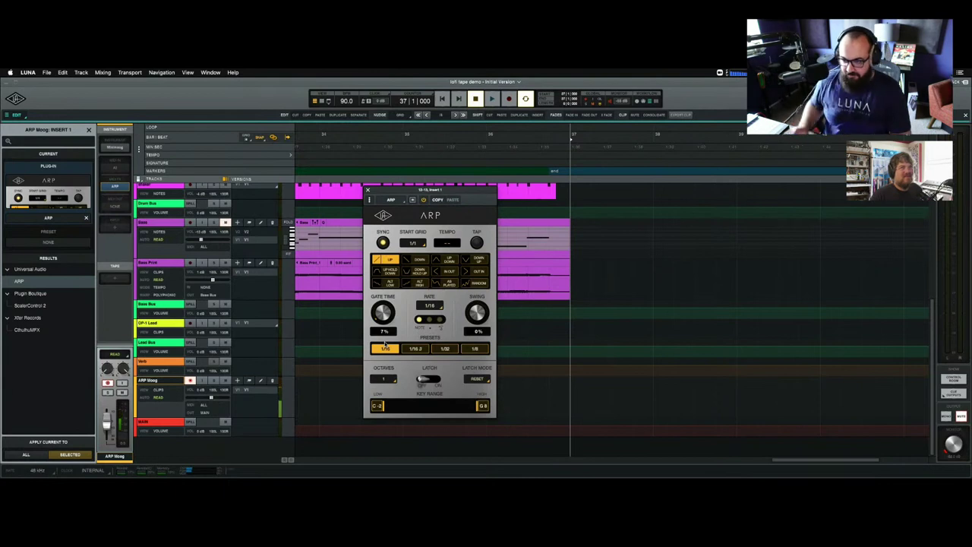
{"action": "left_click_drag", "start_coordinate": [385, 345], "coordinate": [387, 296]}
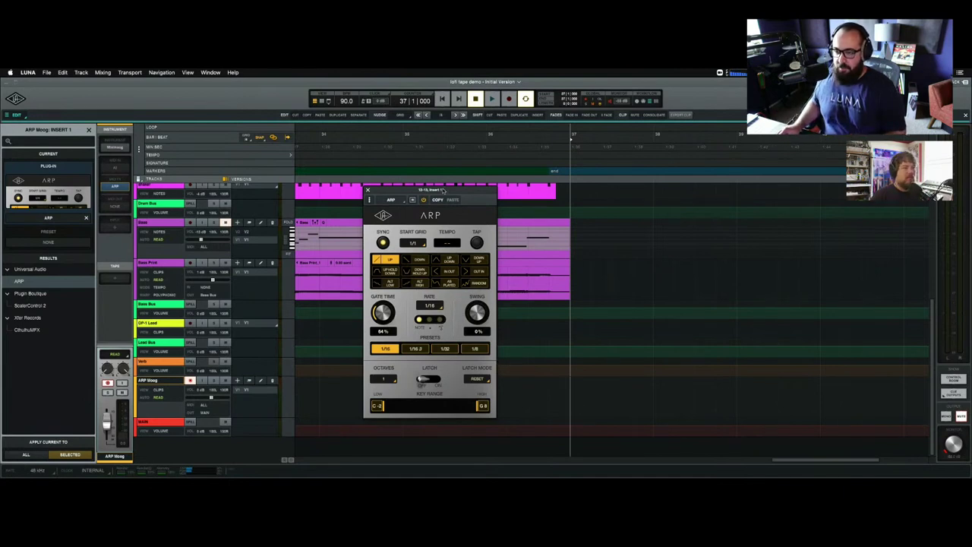
Audition the arpeggio with Octaves raised to 2 and return Octaves to 1.
{"action": "left_click_drag", "start_coordinate": [446, 189], "coordinate": [439, 183]}
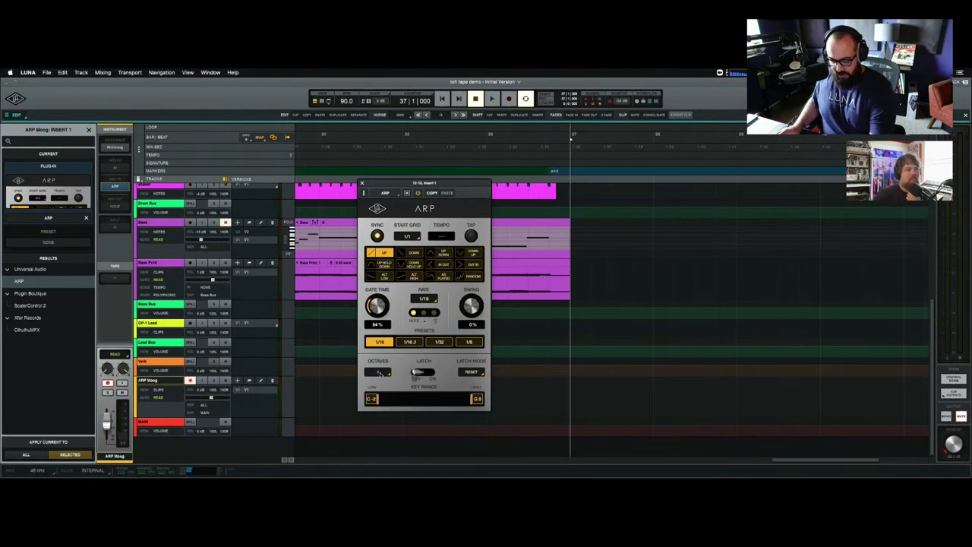
{"action": "left_click", "coordinate": [380, 372]}
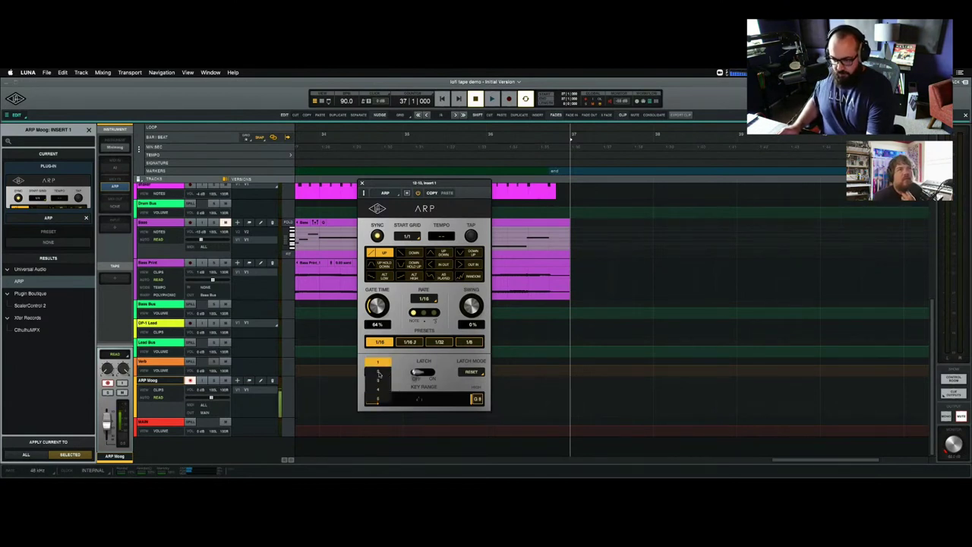
{"action": "left_click", "coordinate": [380, 374]}
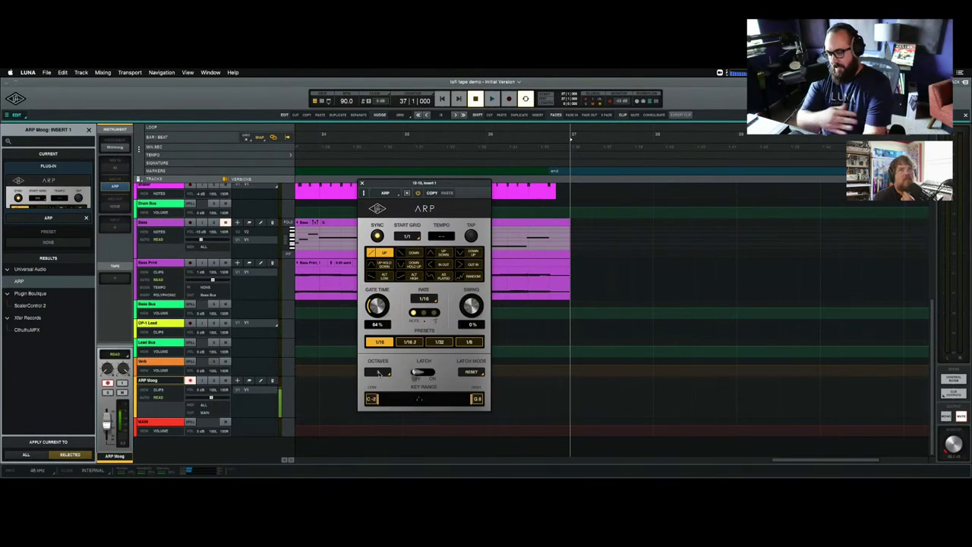
{"action": "left_click", "coordinate": [379, 372]}
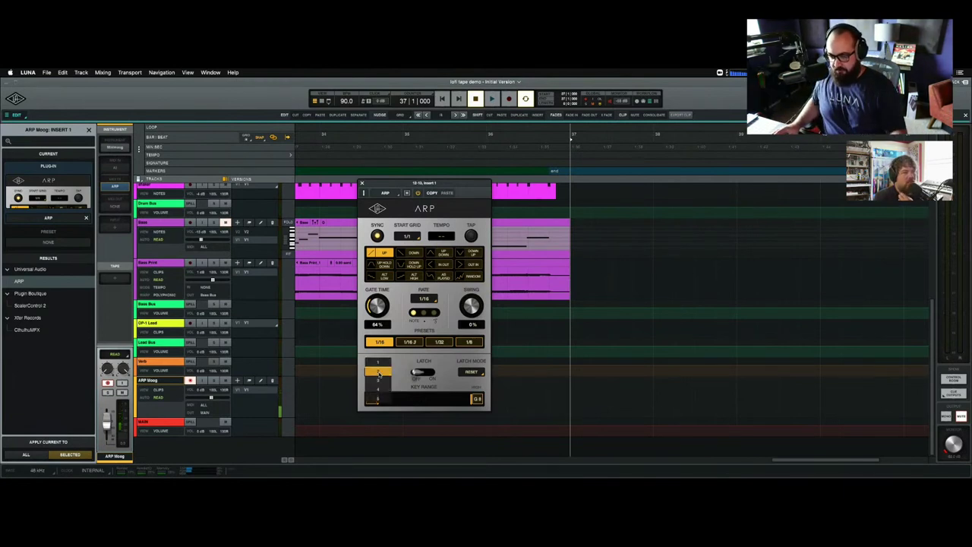
{"action": "left_click", "coordinate": [384, 398]}
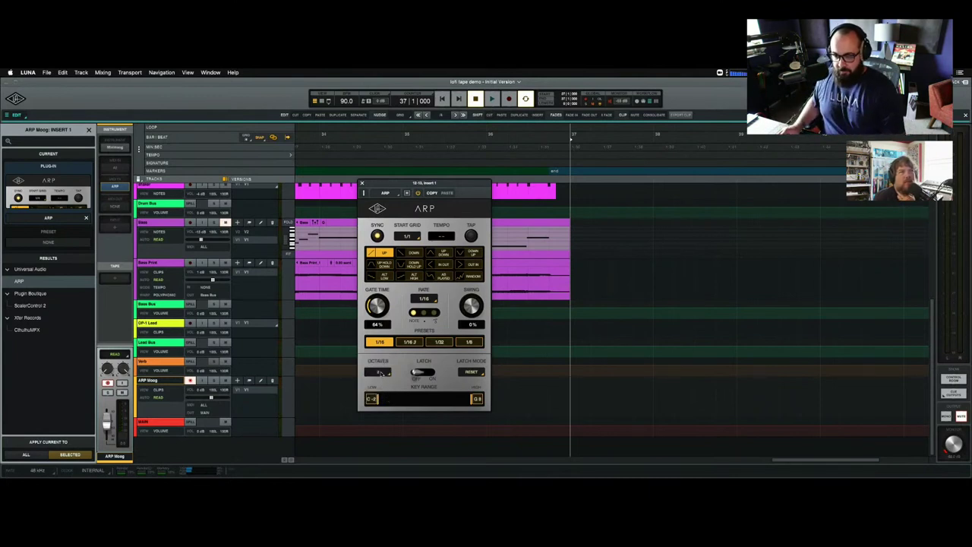
{"action": "left_click", "coordinate": [381, 371]}
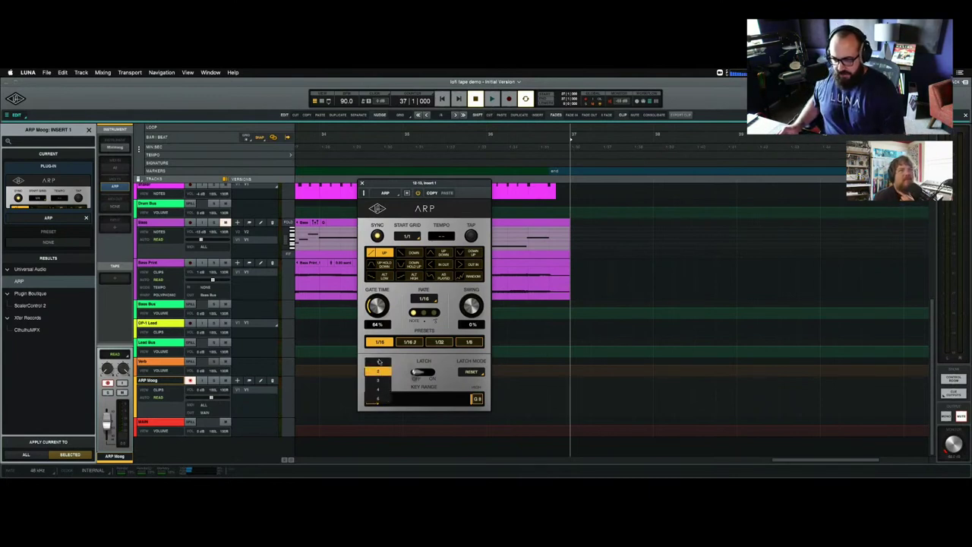
{"action": "left_click", "coordinate": [386, 365]}
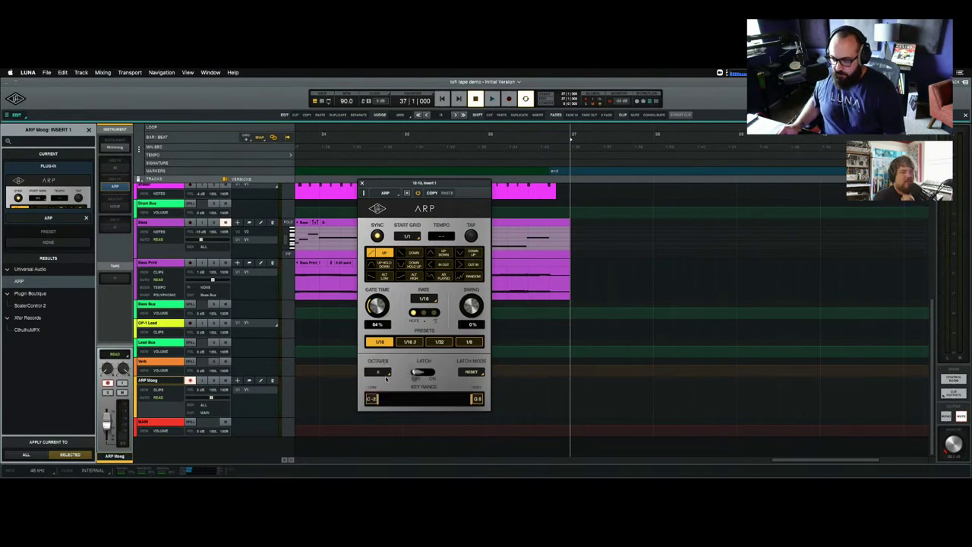
{"action": "left_click", "coordinate": [386, 376]}
{"action": "left_click", "coordinate": [379, 367]}
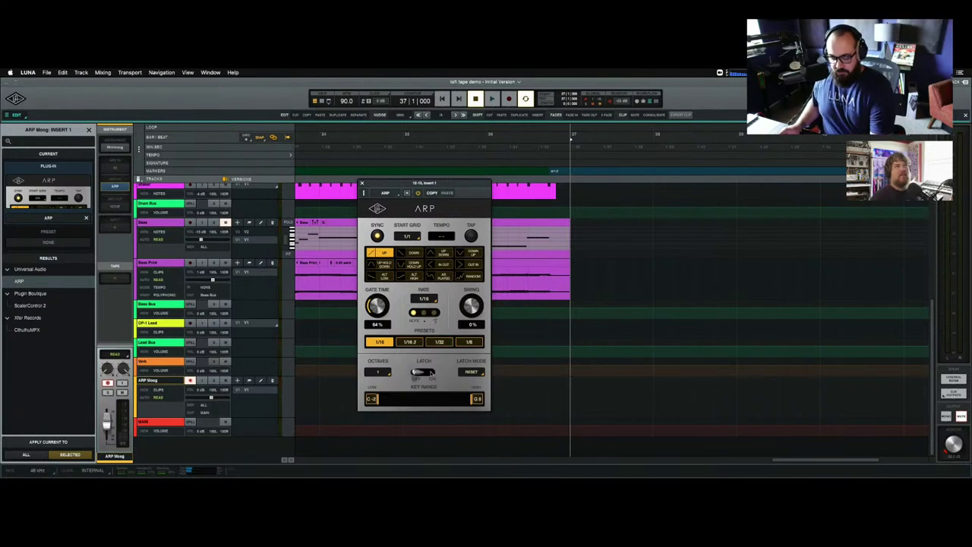
Audition the arpeggiator with Latch switched on in Reset latch mode, and switch Latch off again.
{"action": "left_click", "coordinate": [430, 372]}
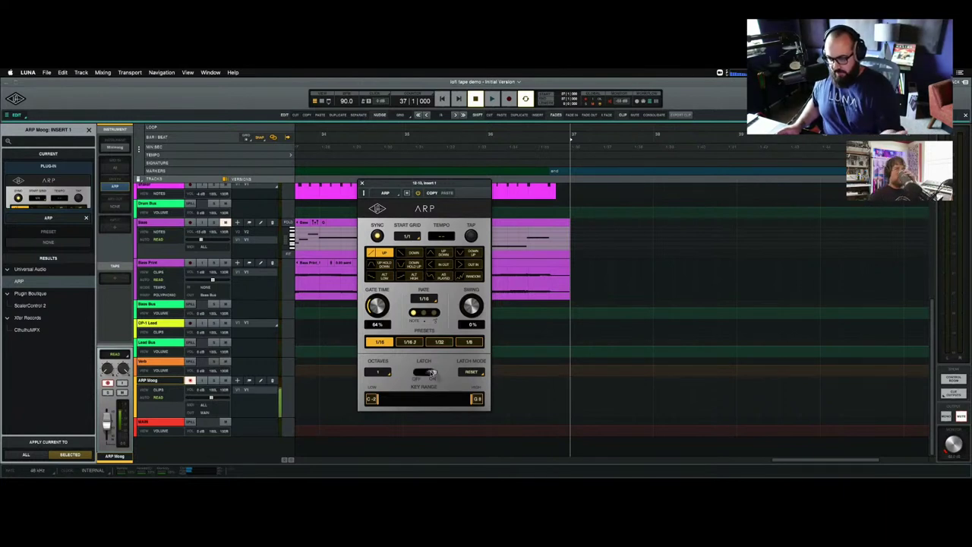
{"action": "left_click", "coordinate": [430, 372]}
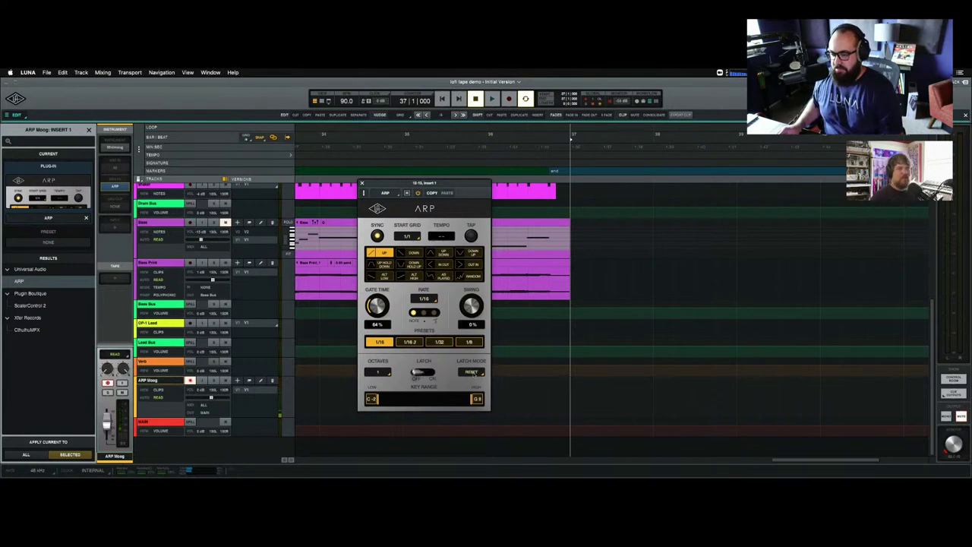
{"action": "left_click", "coordinate": [432, 373]}
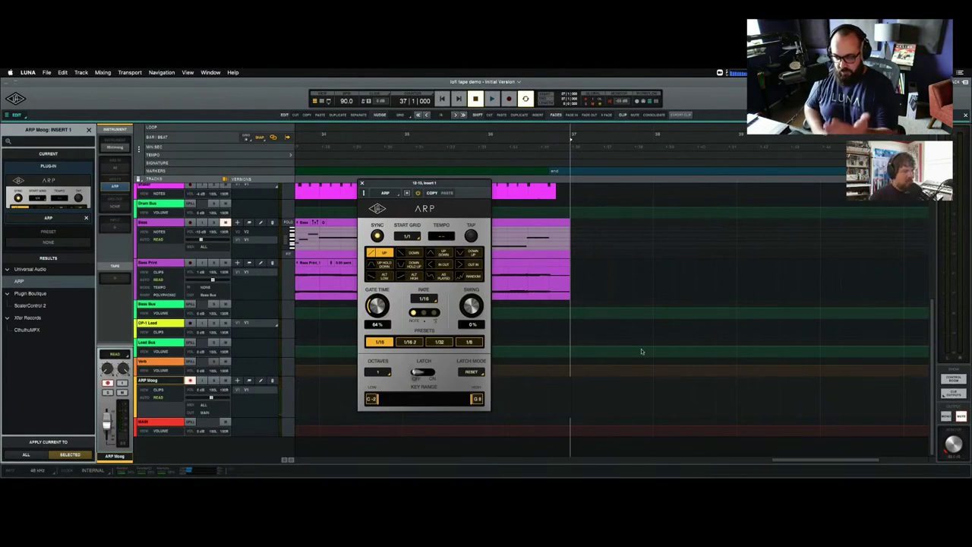
Set the Latch Mode to Transpose, audition it with Latch on, and stop the arpeggio.
{"action": "left_click", "coordinate": [472, 371]}
{"action": "left_click", "coordinate": [471, 372]}
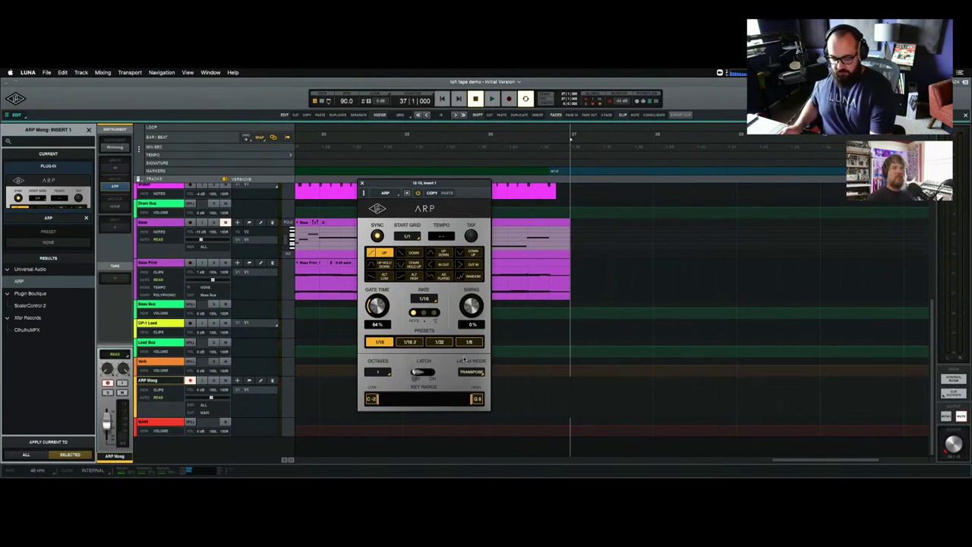
{"action": "left_click", "coordinate": [430, 372]}
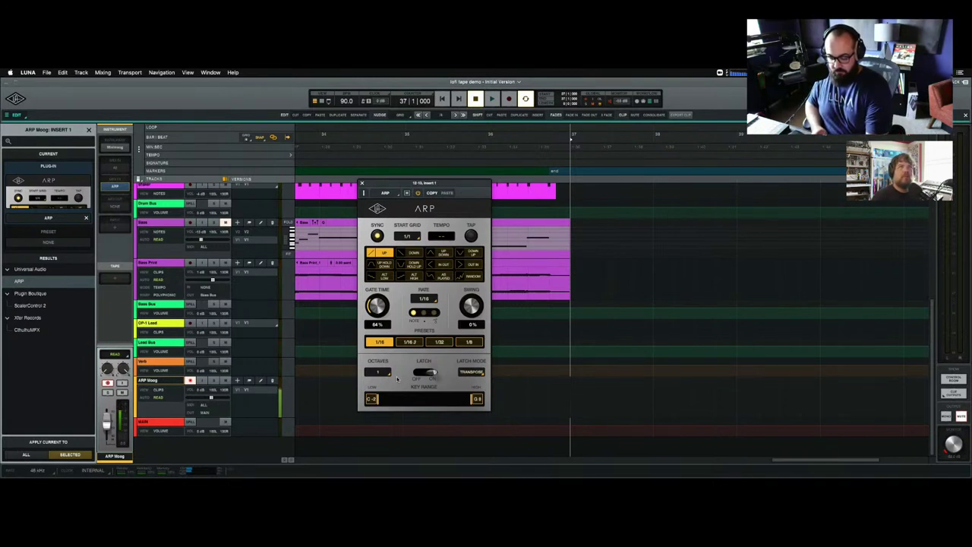
{"action": "key", "text": "space"}
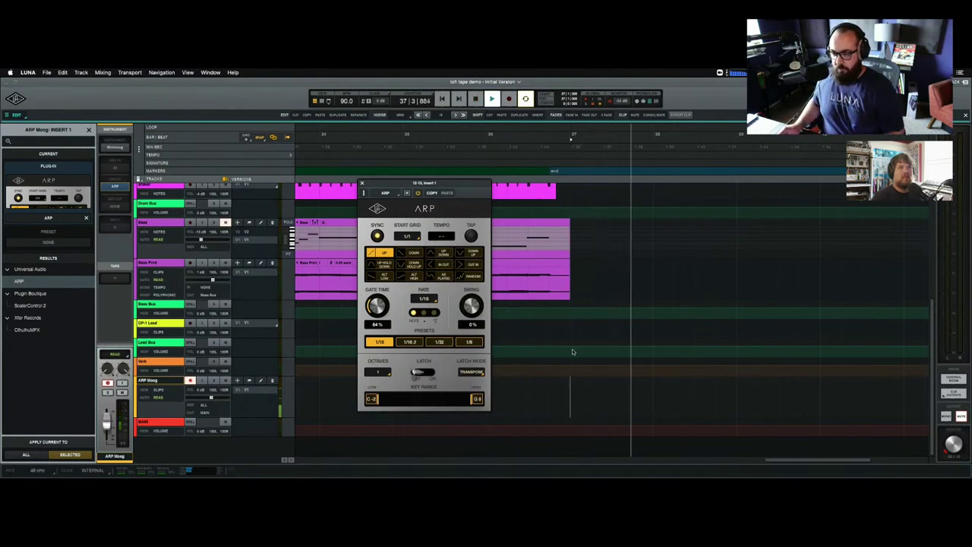
{"action": "key", "text": "space"}
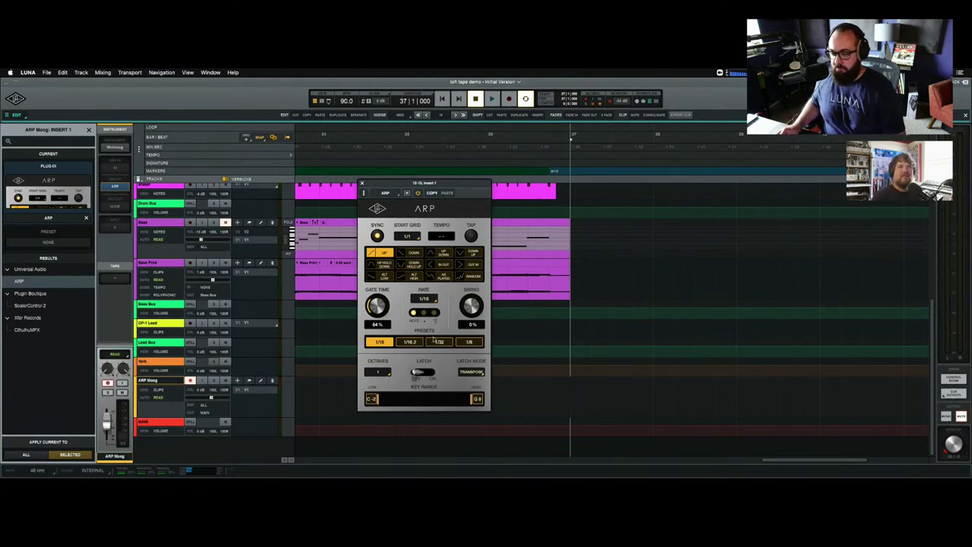
Set the Latch Mode to Note Add, audition it with Latch on, and switch Latch off.
{"action": "left_click_drag", "start_coordinate": [449, 186], "coordinate": [432, 187]}
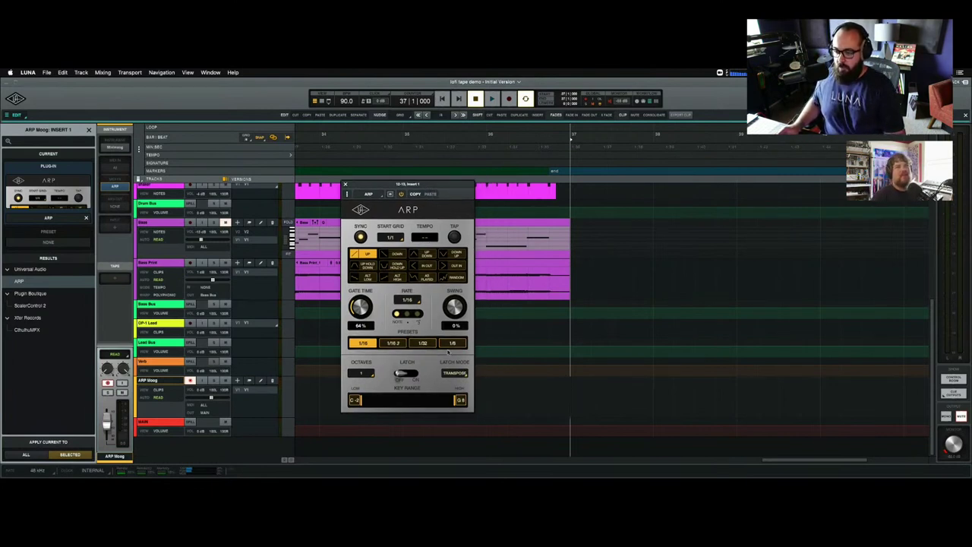
{"action": "left_click", "coordinate": [454, 372]}
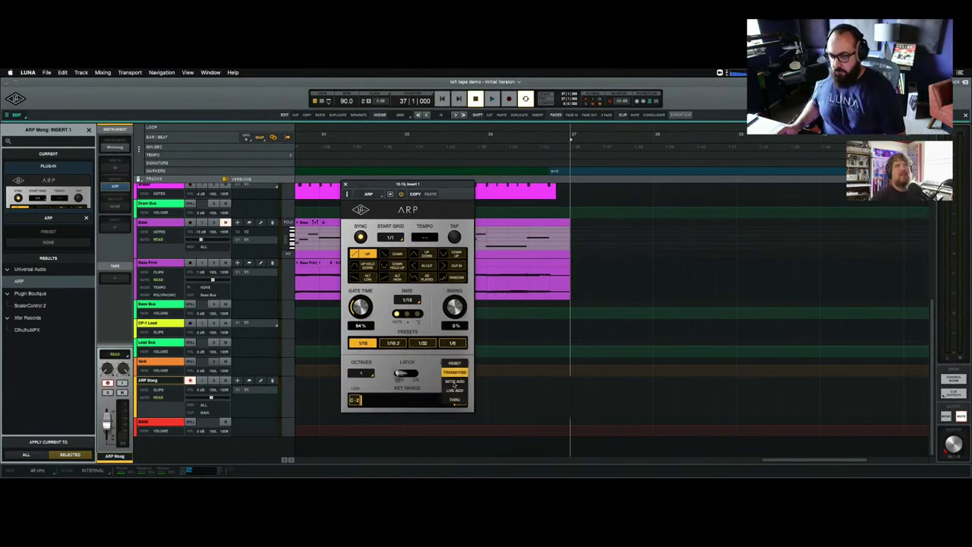
{"action": "left_click", "coordinate": [454, 382]}
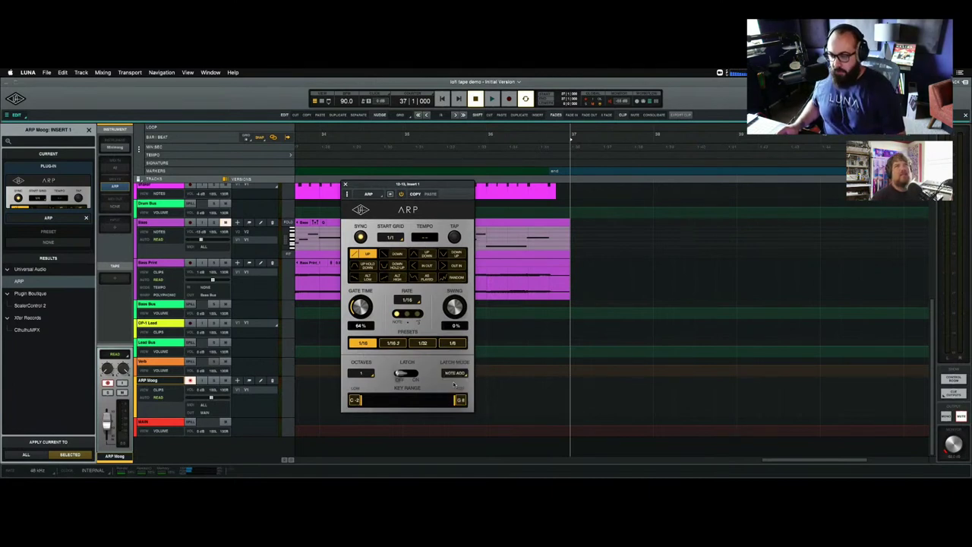
{"action": "left_click", "coordinate": [411, 375]}
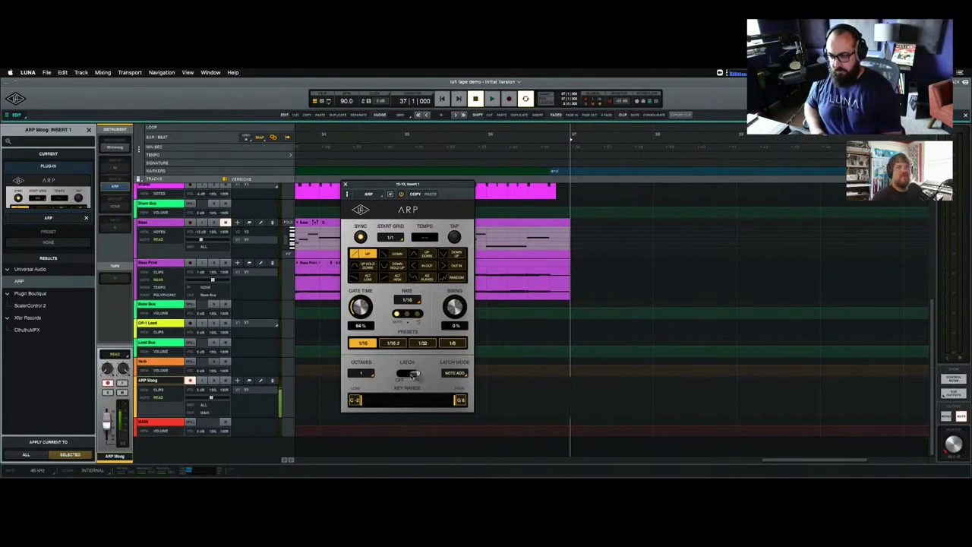
{"action": "left_click", "coordinate": [410, 374]}
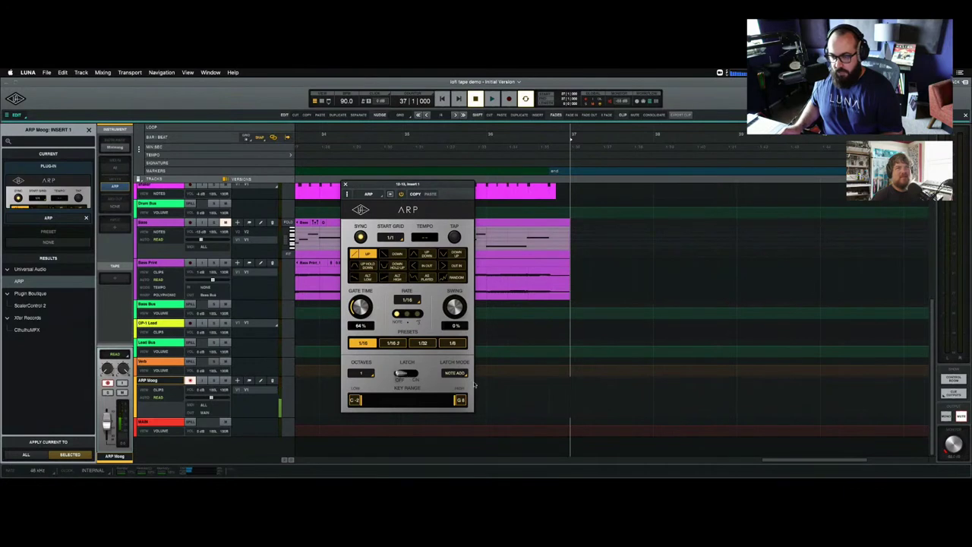
Set the Latch Mode to Live Add and audition it with Latch on.
{"action": "left_click", "coordinate": [454, 373]}
{"action": "left_click", "coordinate": [456, 391]}
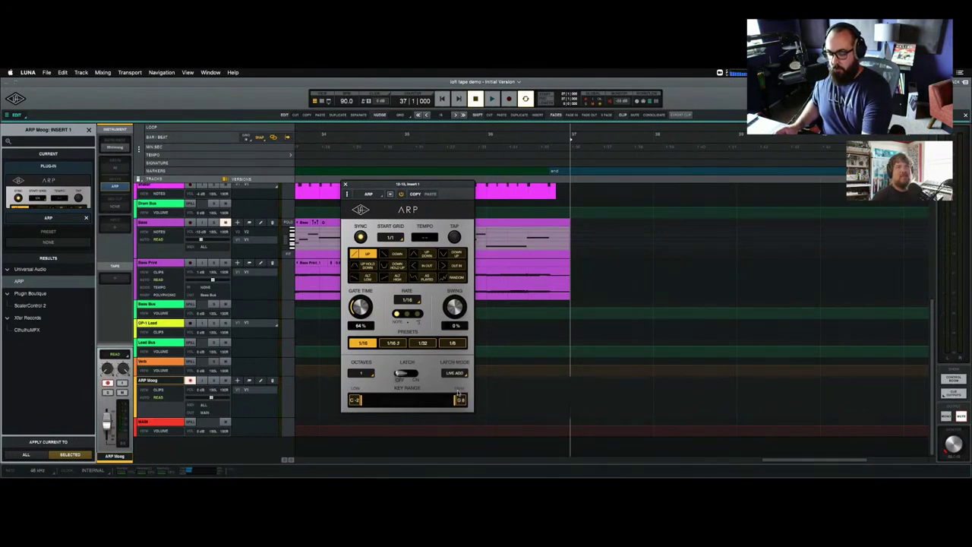
{"action": "left_click", "coordinate": [414, 374]}
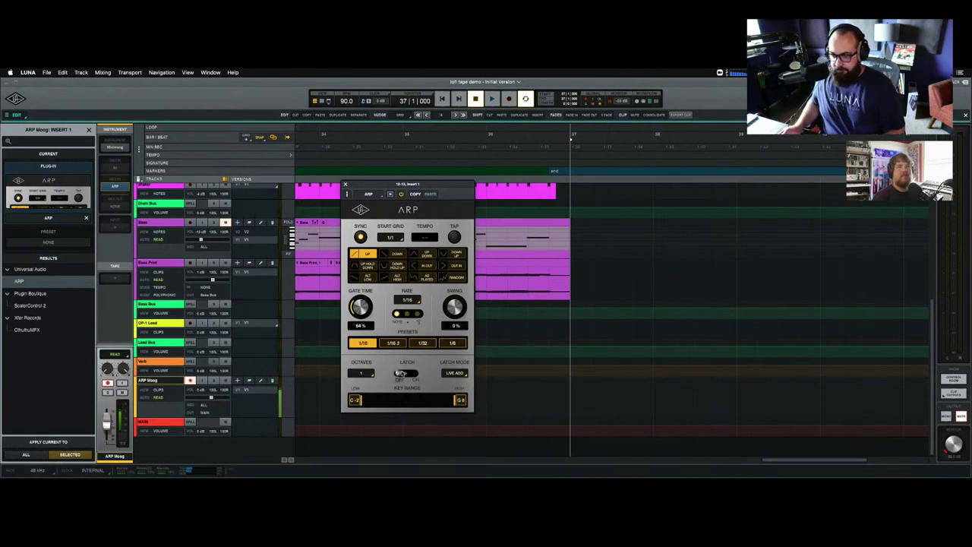
Audition the Thru latch mode with Latch on, switch Latch off, and return the mode to Reset.
{"action": "left_click", "coordinate": [458, 373]}
{"action": "left_click", "coordinate": [459, 401]}
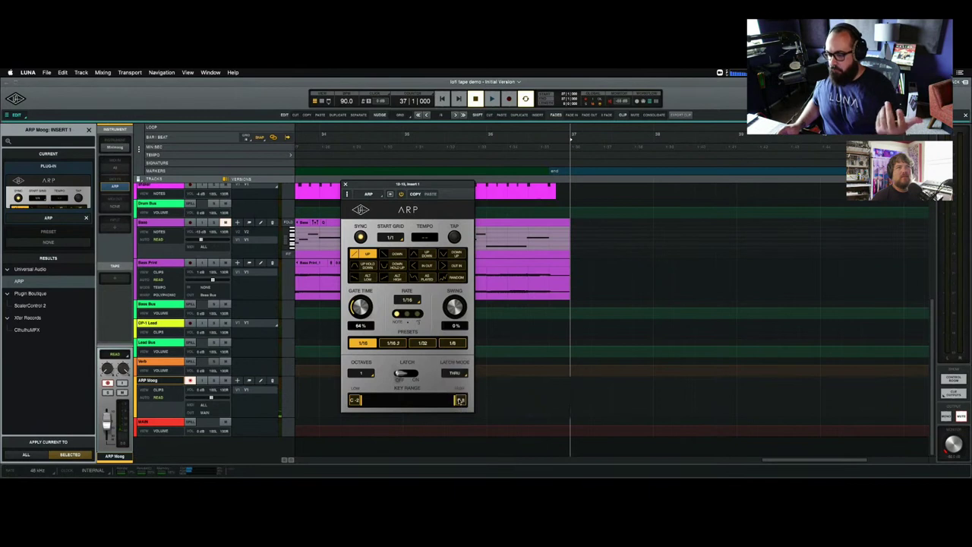
{"action": "left_click", "coordinate": [411, 373]}
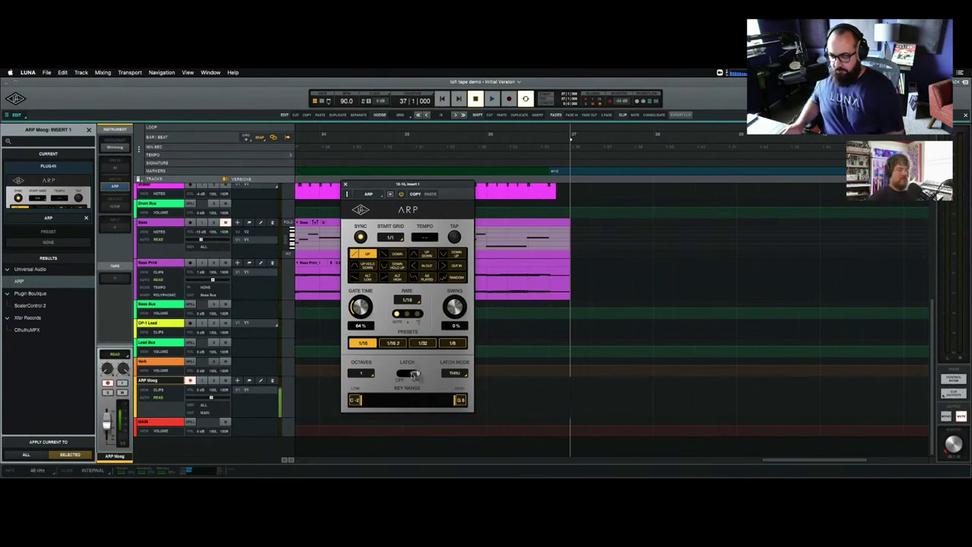
{"action": "left_click", "coordinate": [411, 374]}
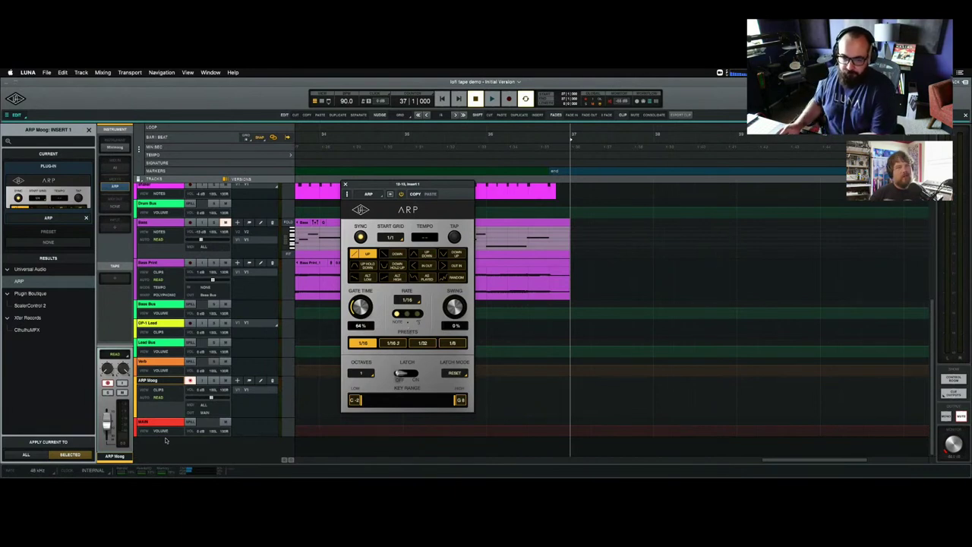
Look through the ARP parameters available for automation on the ARP Moog track, and set the track's automation mode to Latch.
{"action": "left_click", "coordinate": [158, 390]}
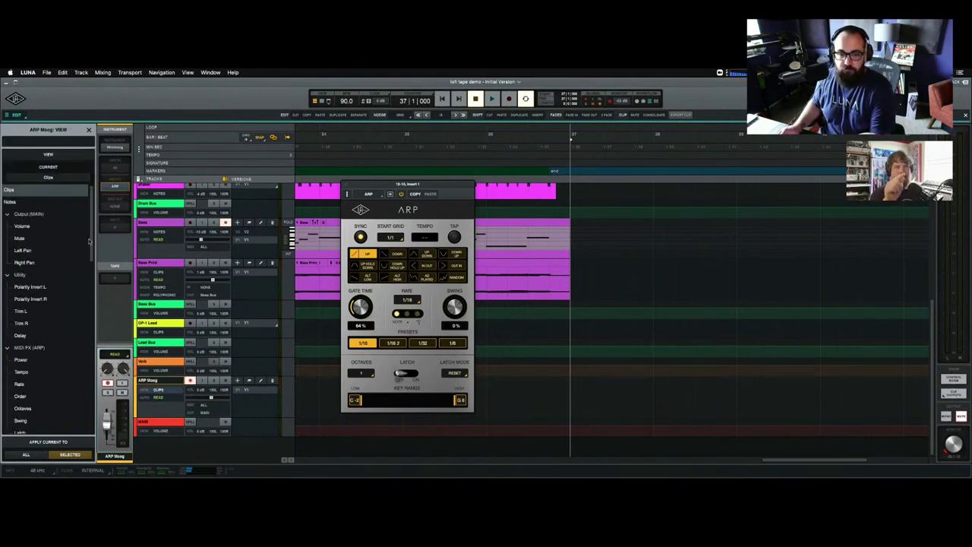
{"action": "scroll", "coordinate": [92, 262], "scroll_direction": "down", "scroll_amount": 3}
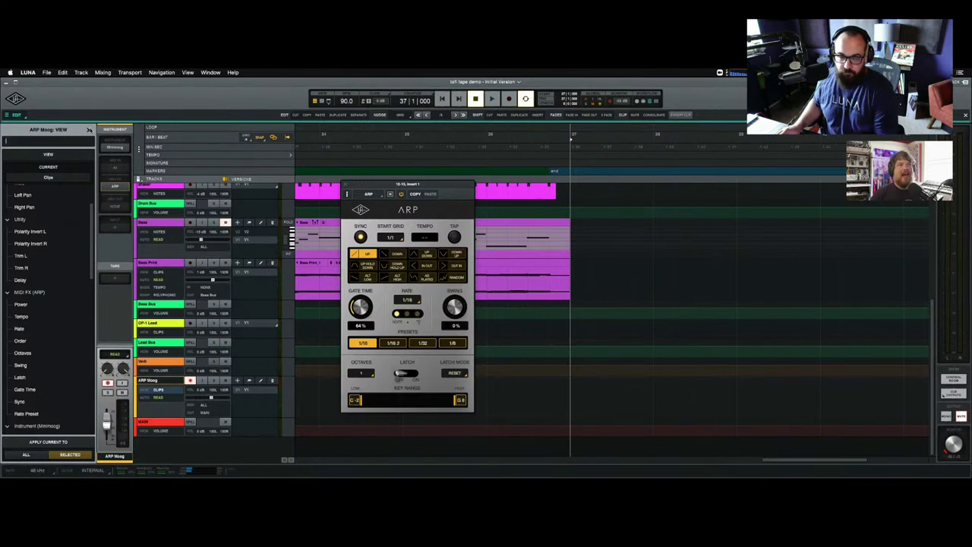
{"action": "key", "text": "Escape"}
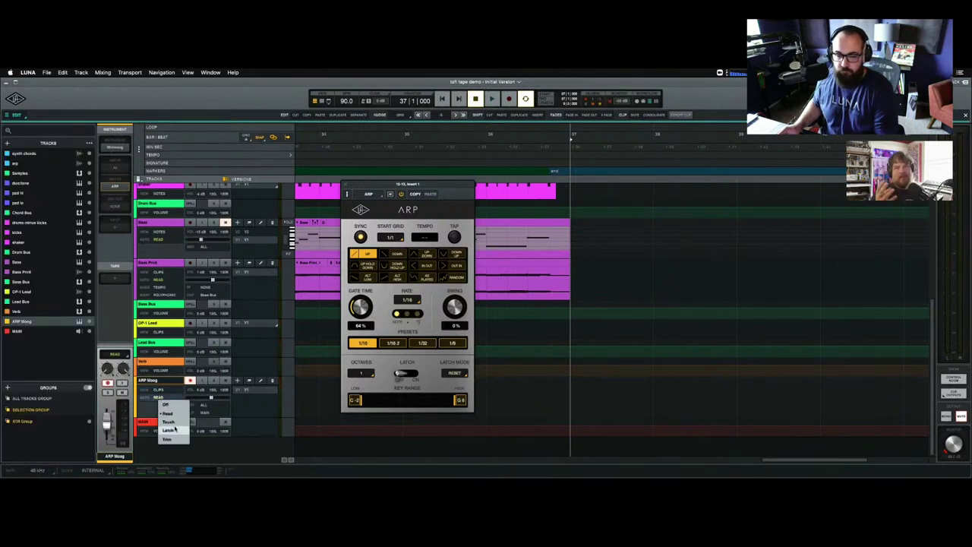
{"action": "left_click", "coordinate": [173, 430]}
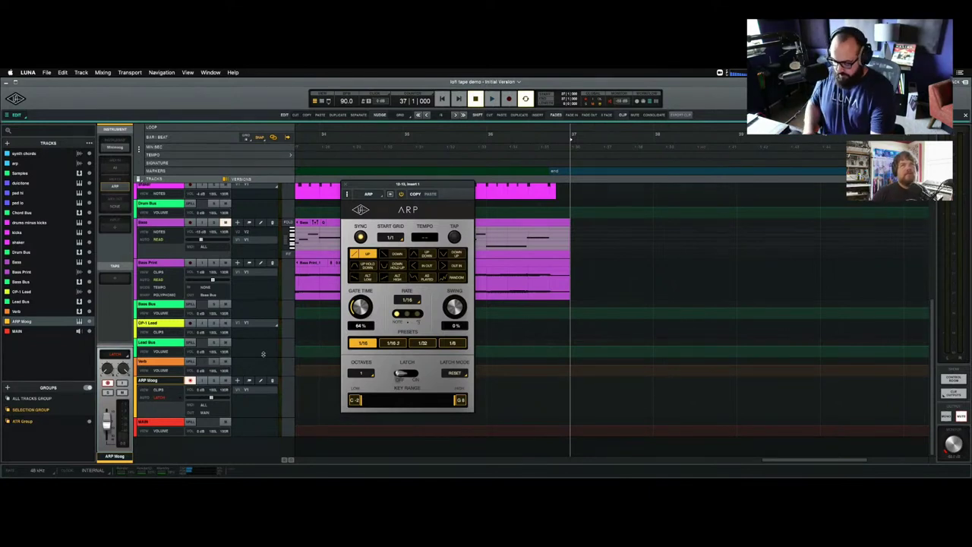
Record on ARP Moog from bar 37 while automating the order to Up Down and Down Hold Up, Gate Time to 131% and Swing to 20%.
{"action": "key", "text": "r"}
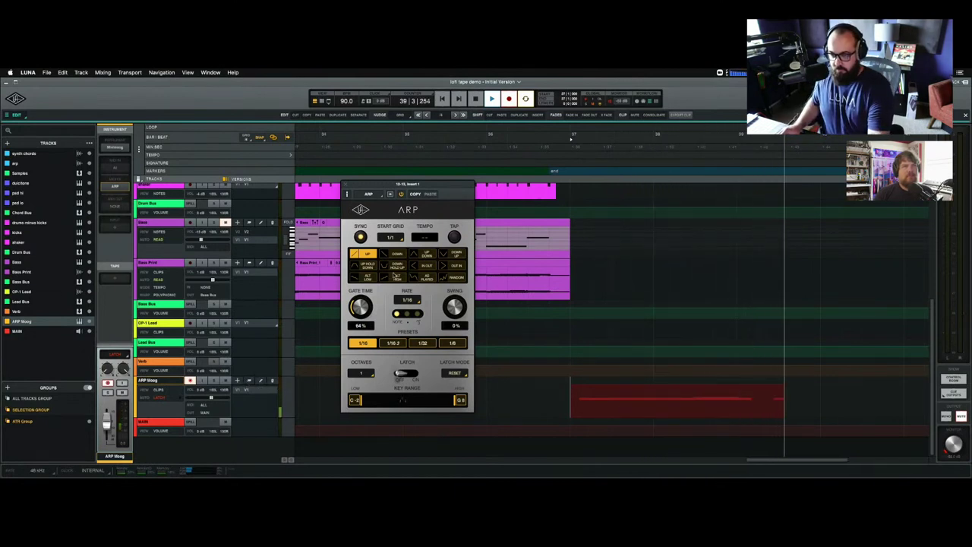
{"action": "left_click", "coordinate": [423, 255]}
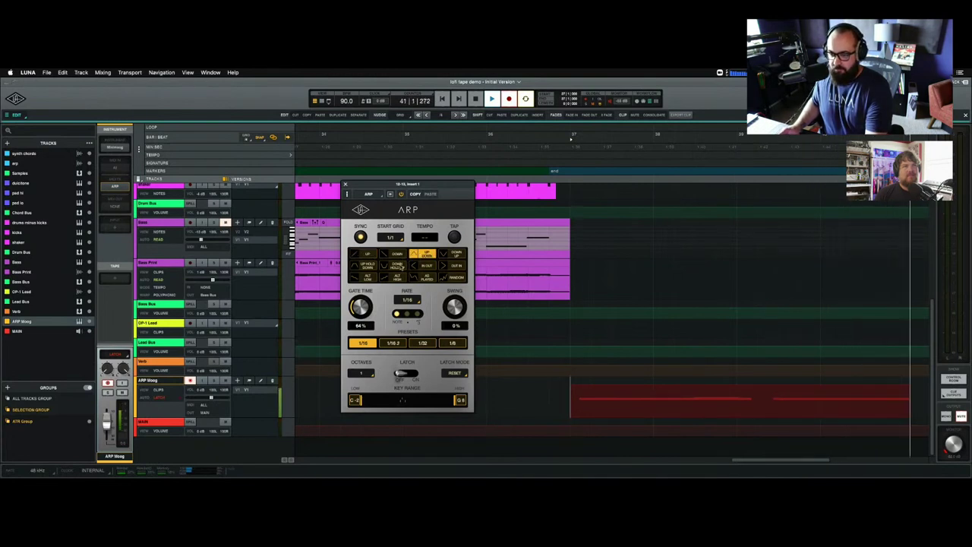
{"action": "left_click", "coordinate": [397, 266]}
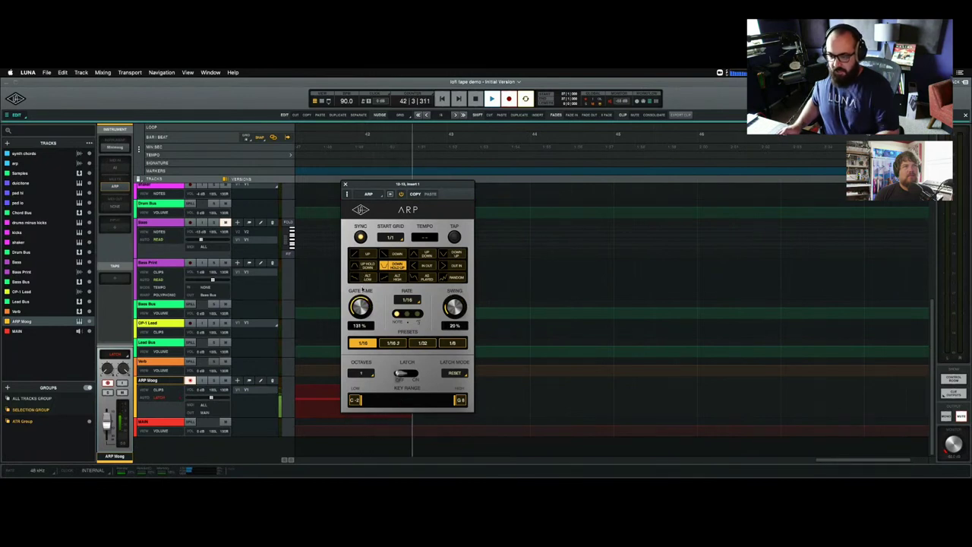
{"action": "key", "text": "space"}
Close the ARP plug-in window and show the recorded ARP Order automation across the whole ARP Moog clip.
{"action": "left_click", "coordinate": [344, 184]}
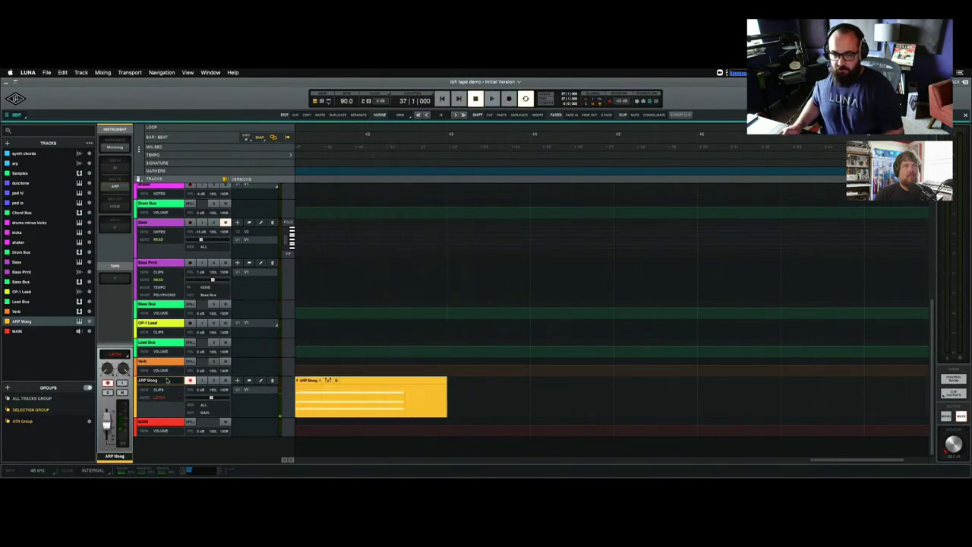
{"action": "left_click", "coordinate": [158, 390]}
{"action": "scroll", "coordinate": [76, 243], "scroll_direction": "down", "scroll_amount": 3}
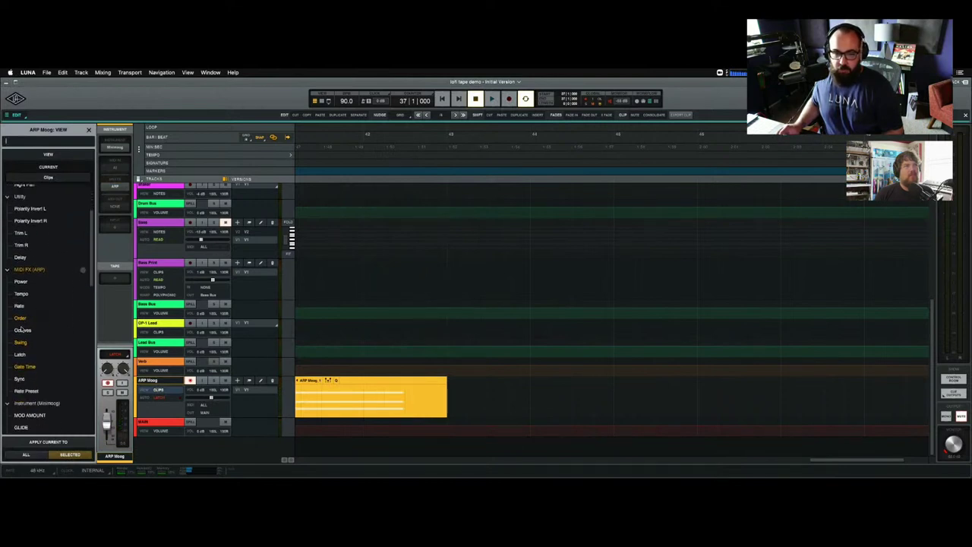
{"action": "left_click", "coordinate": [24, 320]}
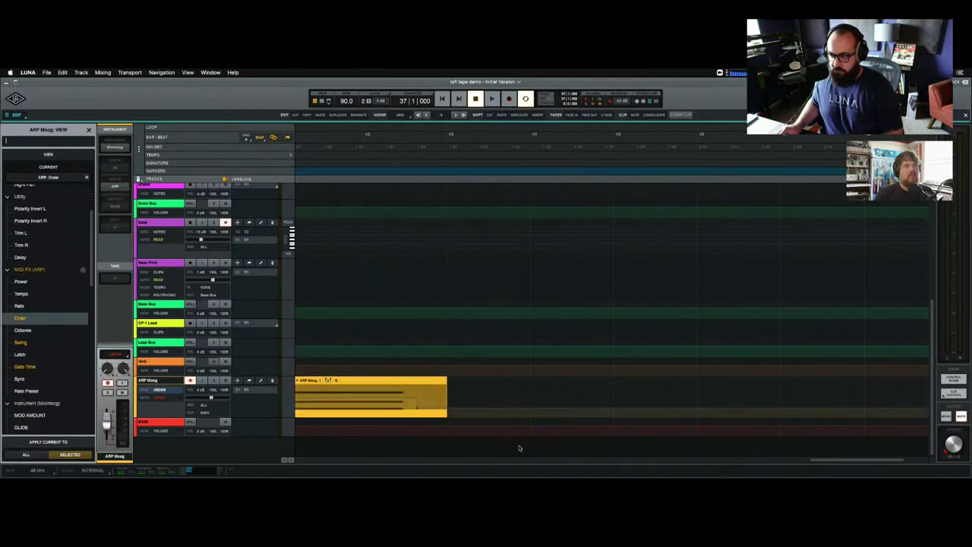
{"action": "left_click_drag", "start_coordinate": [864, 463], "coordinate": [800, 461]}
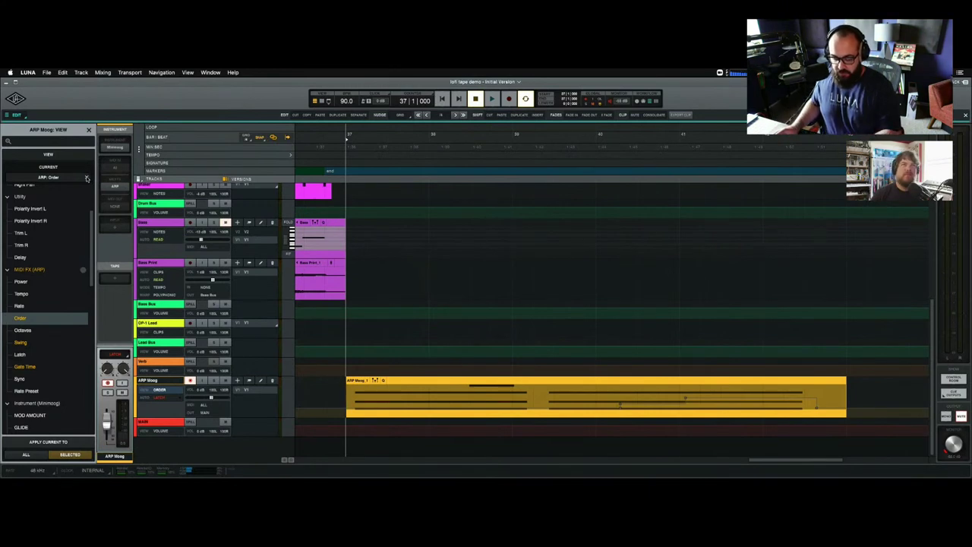
Return the ARP Moog track to the Clips view and delete its recorded clip.
{"action": "left_click", "coordinate": [87, 178]}
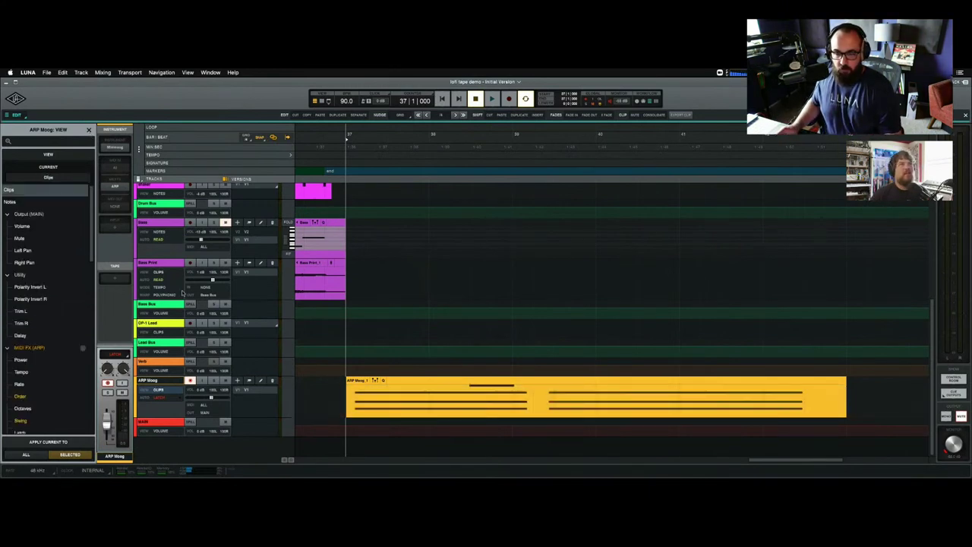
{"action": "left_click", "coordinate": [395, 378]}
{"action": "key", "text": "Delete"}
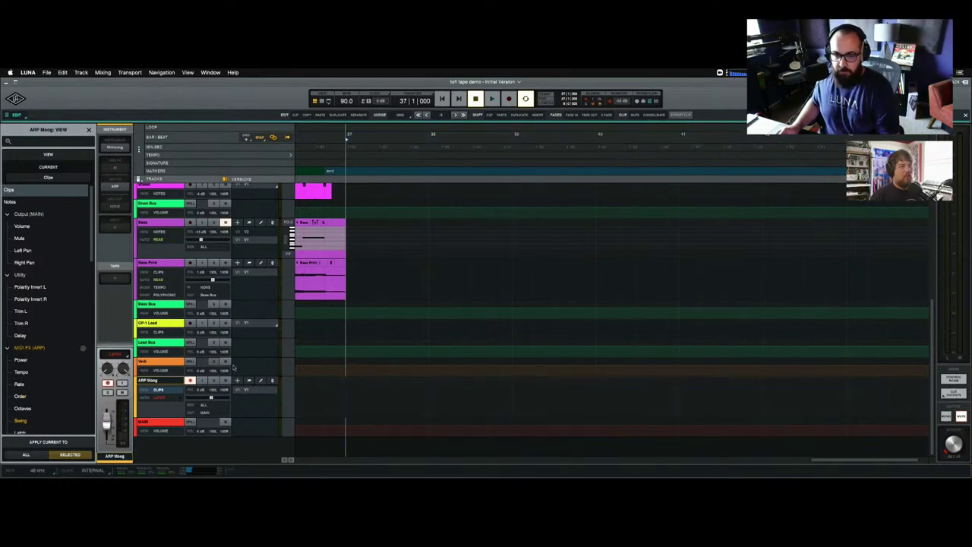
{"action": "left_click", "coordinate": [88, 131]}
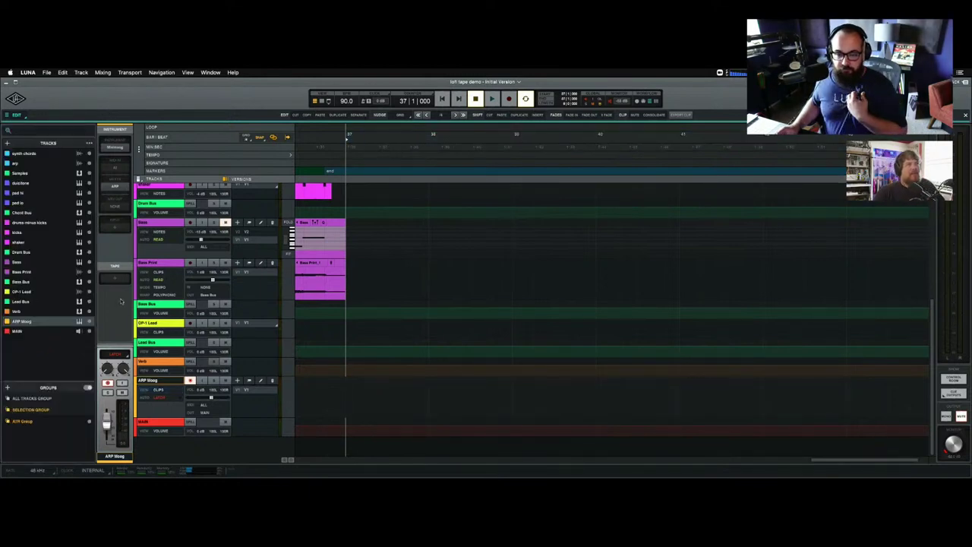
Switch the ARP Moog track's automation mode to Off and back to Read.
{"action": "left_click", "coordinate": [160, 397]}
{"action": "left_click", "coordinate": [169, 401]}
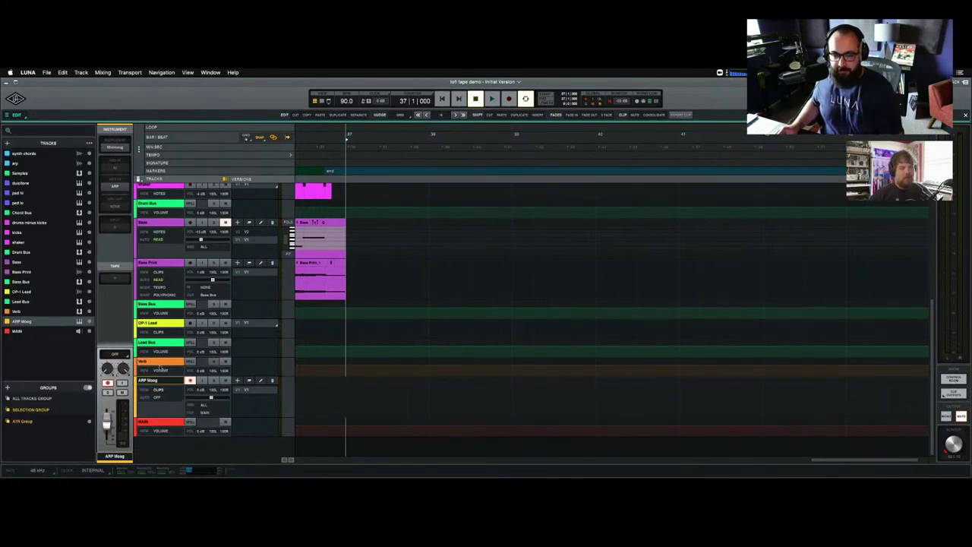
{"action": "left_click", "coordinate": [156, 392]}
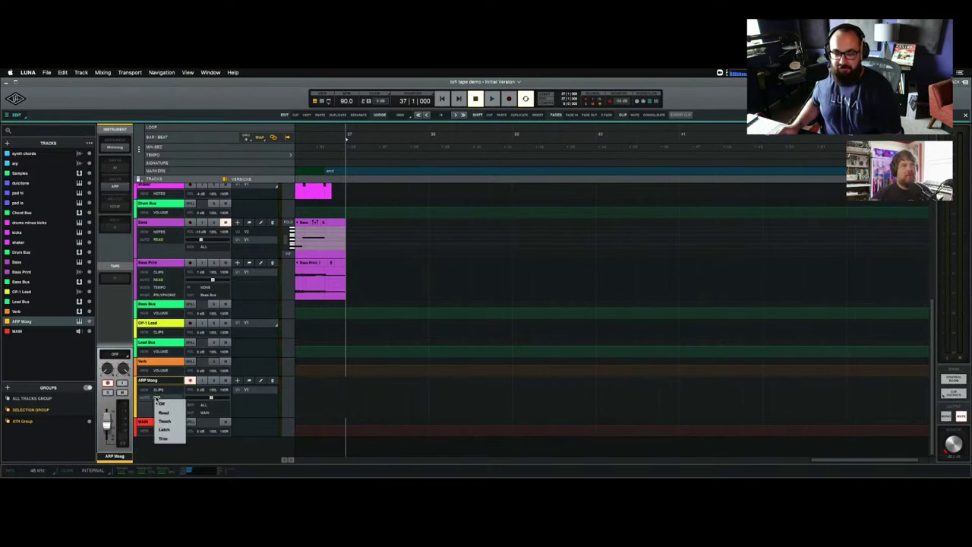
{"action": "left_click", "coordinate": [161, 407]}
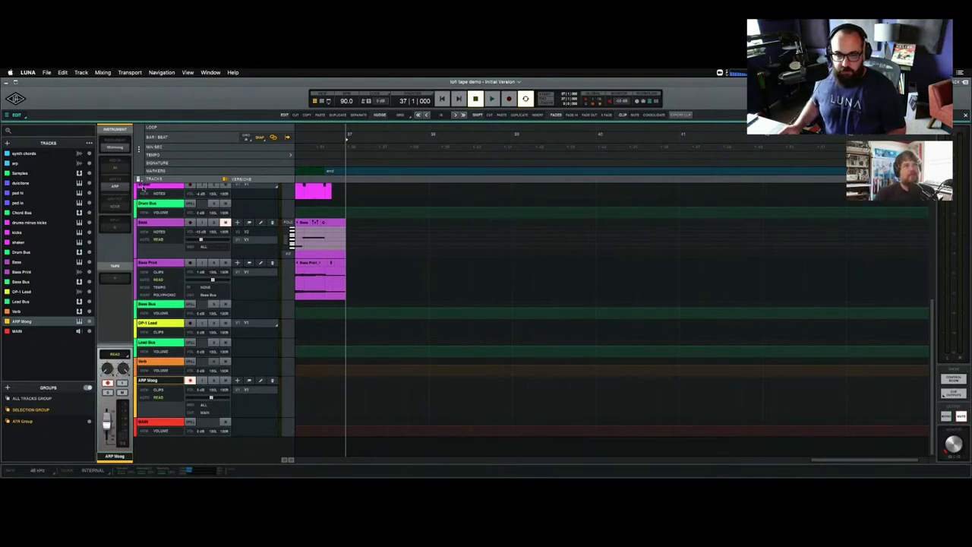
Open the ARP plug-in on ARP Moog, set its Start Grid to 1/16 and close the plug-in window.
{"action": "left_click", "coordinate": [114, 187]}
{"action": "left_click", "coordinate": [388, 237]}
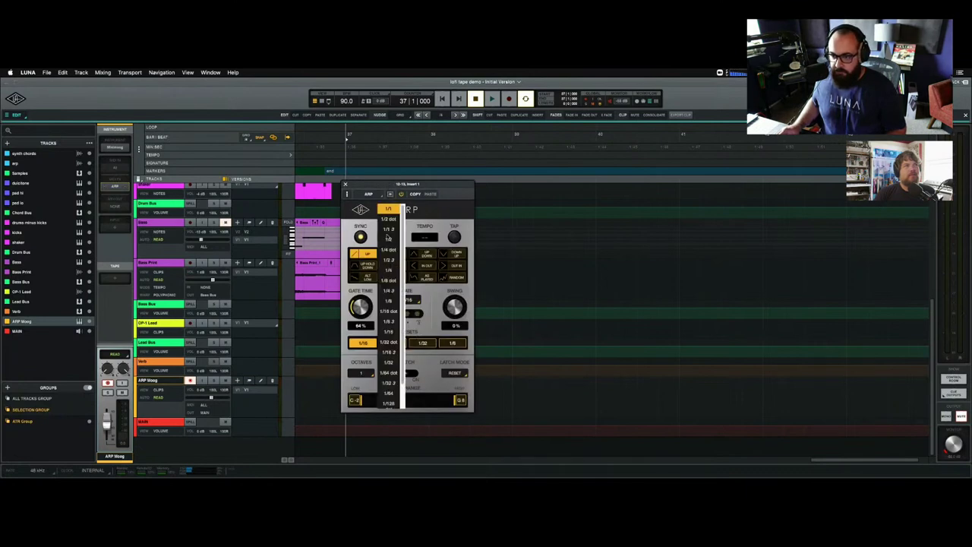
{"action": "left_click", "coordinate": [391, 332]}
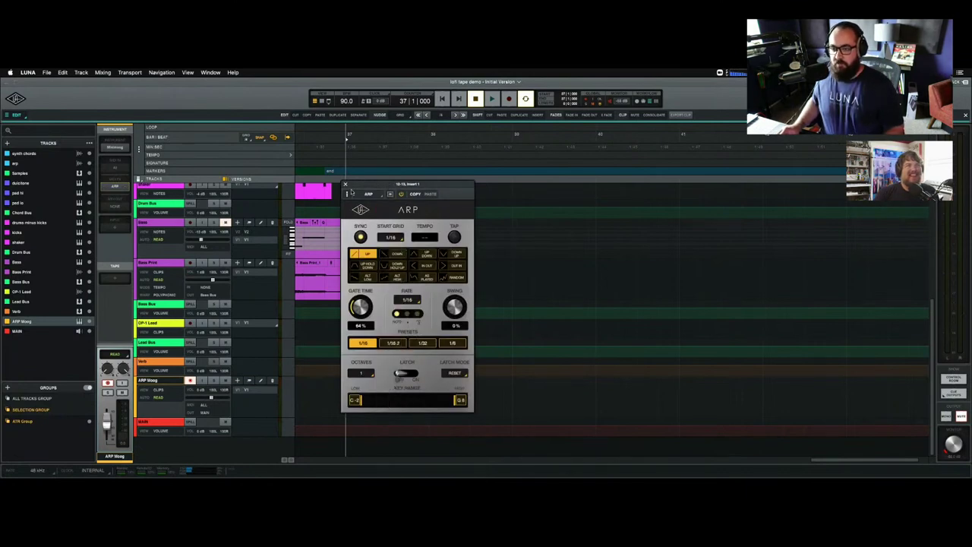
{"action": "left_click", "coordinate": [345, 184]}
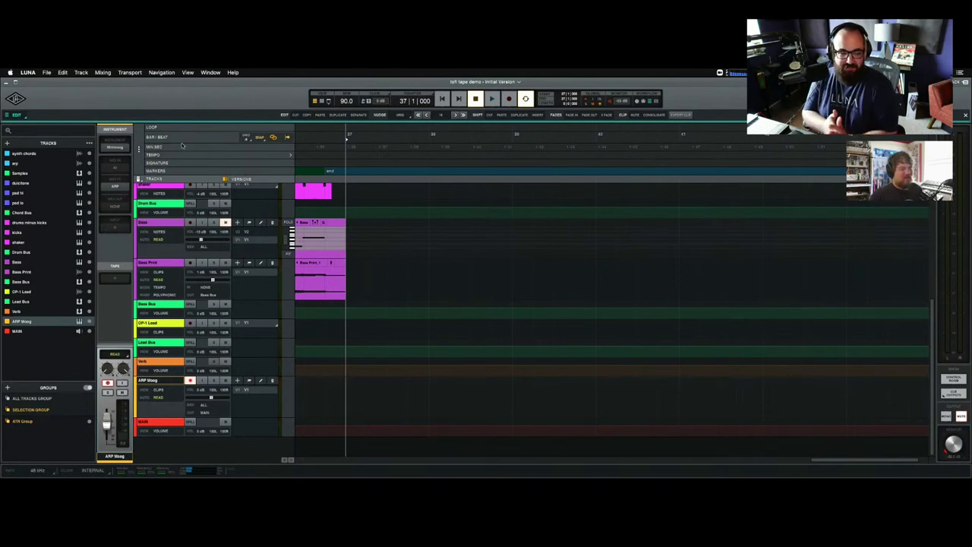
Switch to Audio MIDI Setup by finding it with Spotlight Search.
{"action": "key", "text": "super+f"}
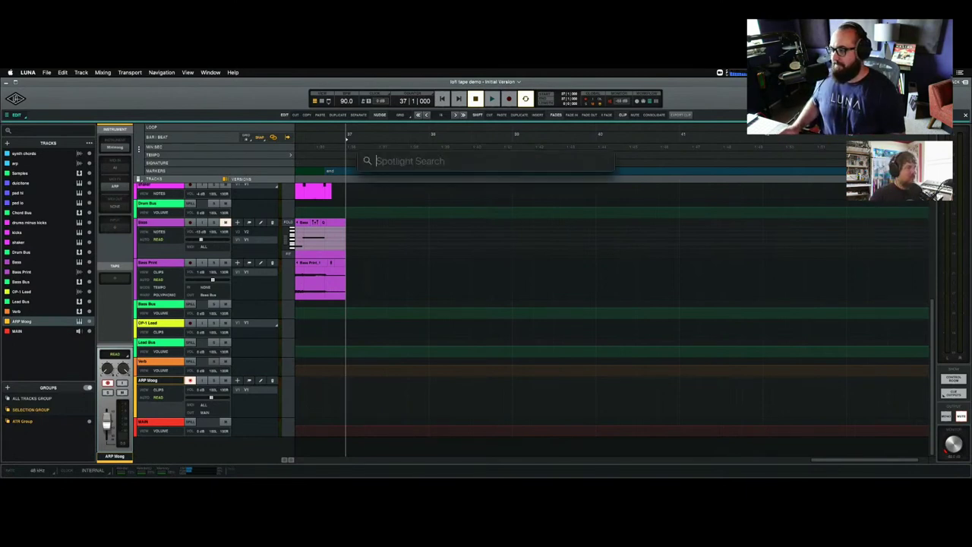
{"action": "type", "text": "audio Hijack"}
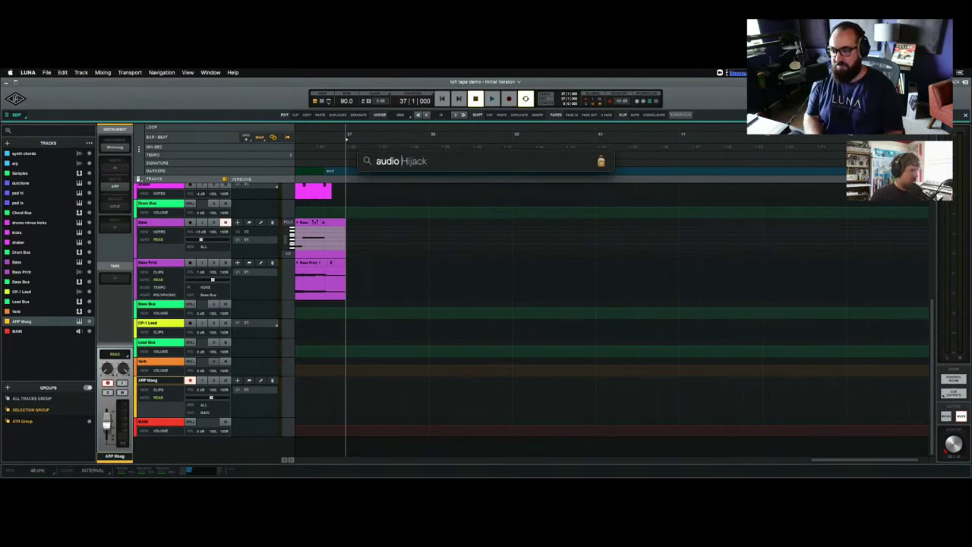
{"action": "key", "text": "BackSpace"}
{"action": "key", "text": "BackSpace"}
{"action": "key", "text": "BackSpace"}
{"action": "key", "text": "BackSpace"}
{"action": "key", "text": "BackSpace"}
{"action": "key", "text": "BackSpace"}
{"action": "type", "text": "midi setup"}
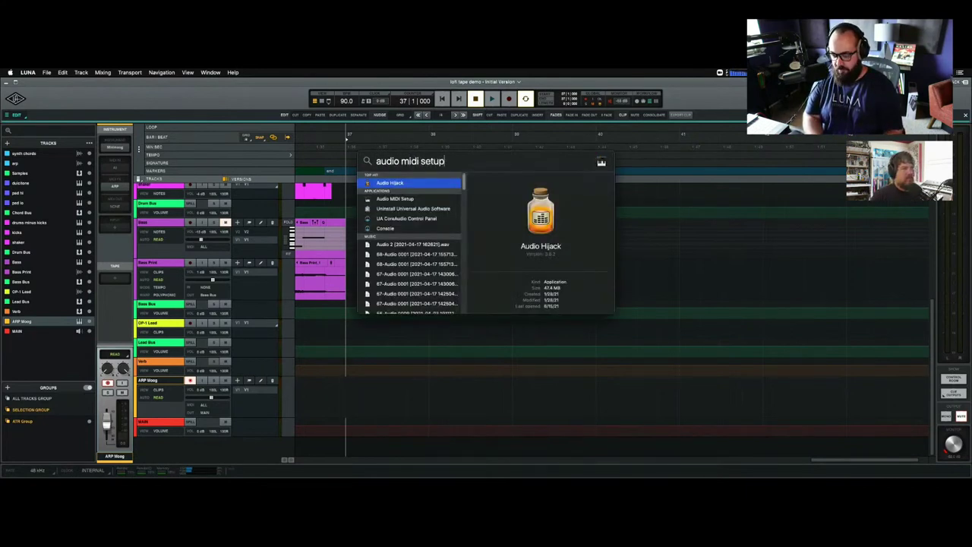
{"action": "key", "text": "Return"}
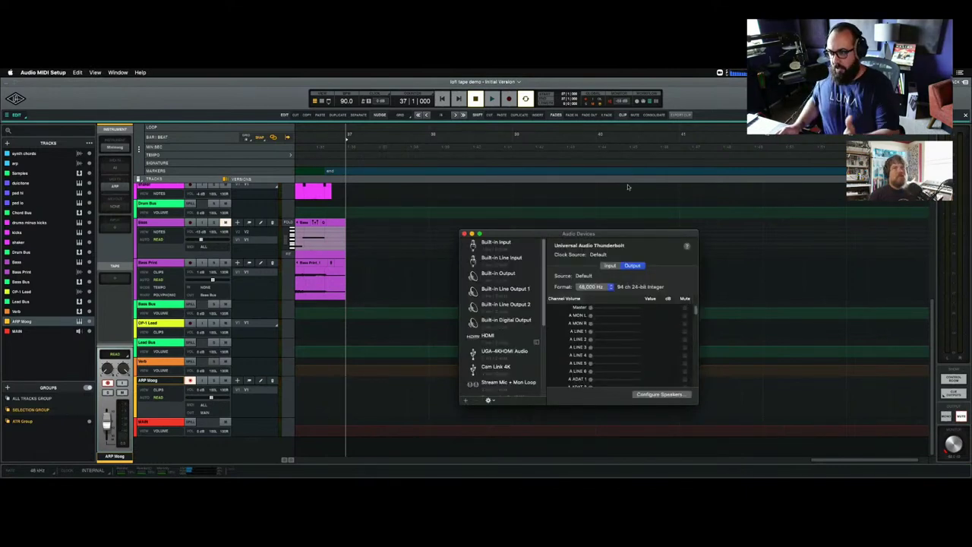
Show the MIDI Studio window and close the Audio Devices window.
{"action": "left_click_drag", "start_coordinate": [525, 233], "coordinate": [498, 218]}
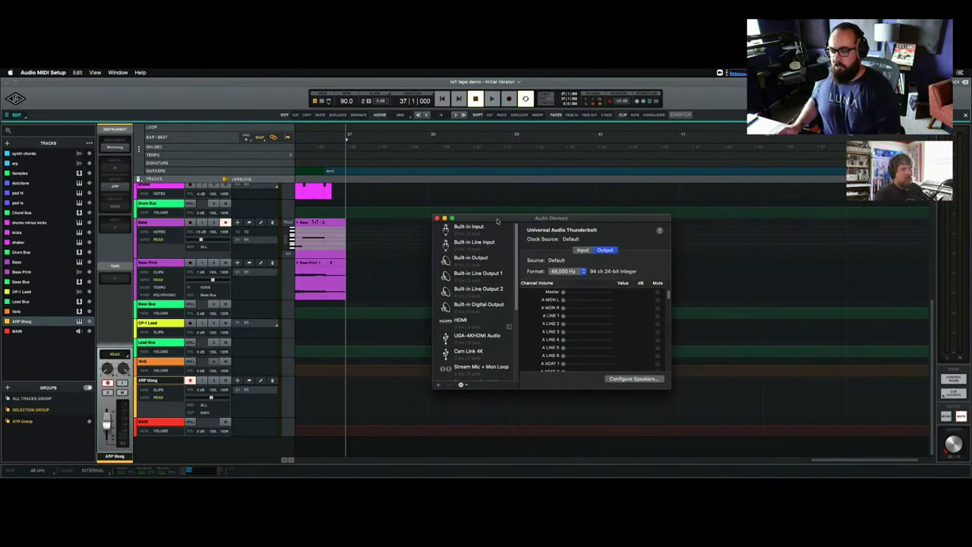
{"action": "left_click", "coordinate": [119, 75]}
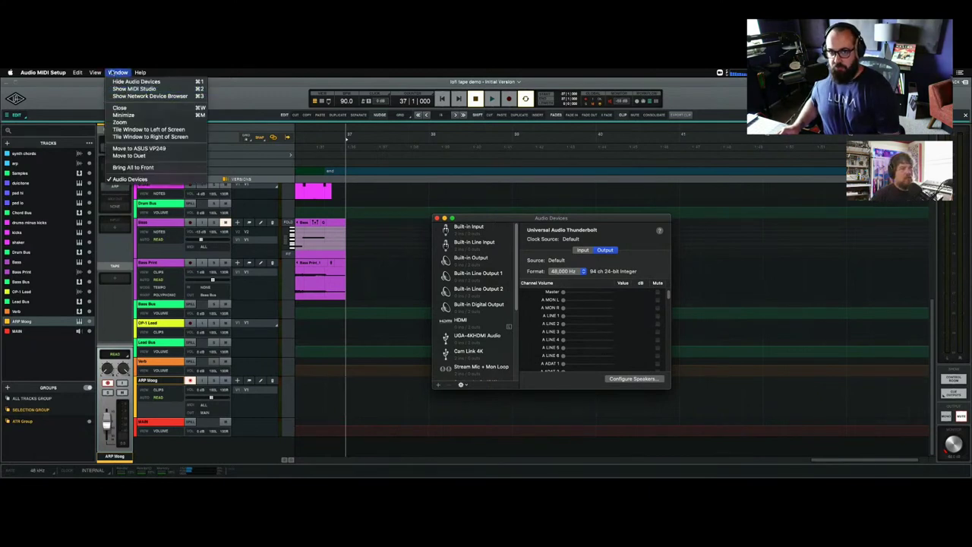
{"action": "left_click", "coordinate": [134, 89]}
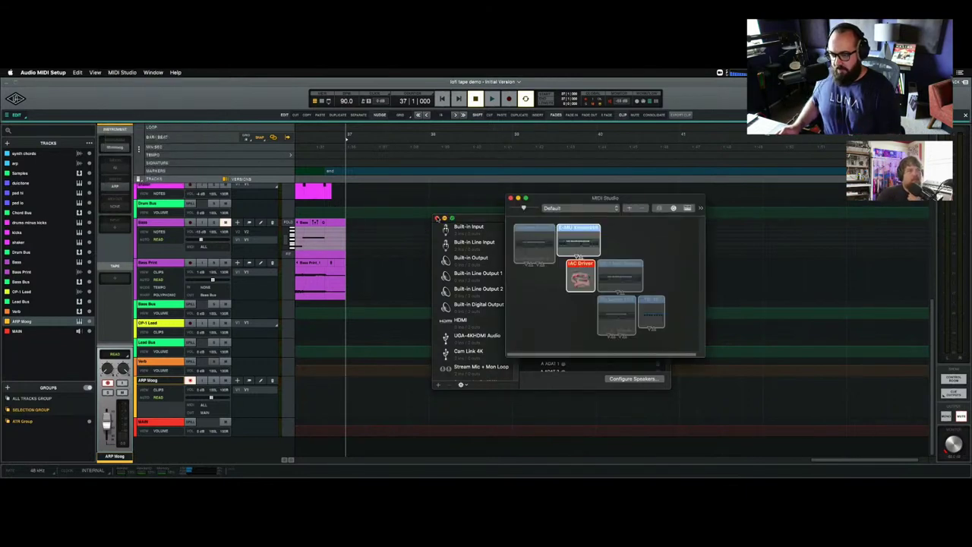
{"action": "left_click", "coordinate": [436, 218]}
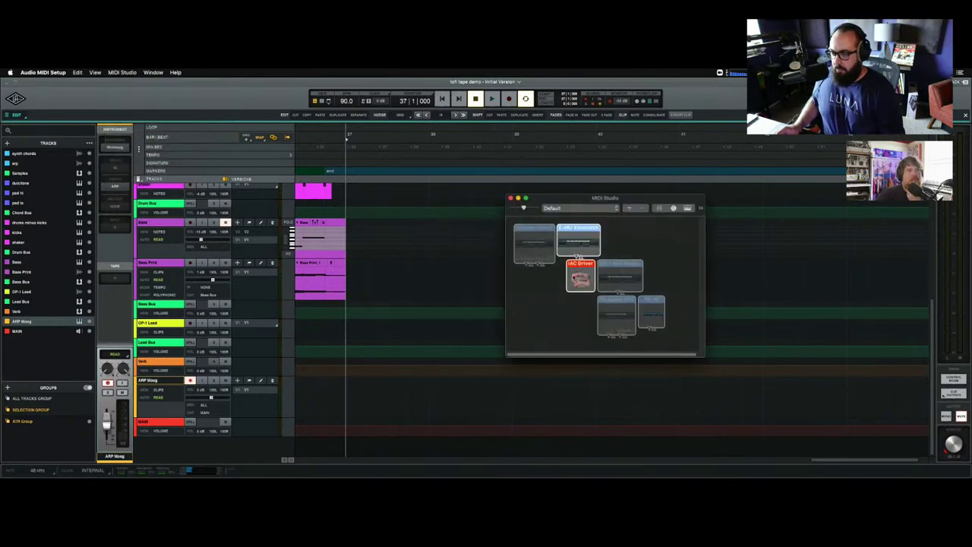
Open the IAC Driver's properties, take the device offline and close the properties window.
{"action": "double_click", "coordinate": [582, 278]}
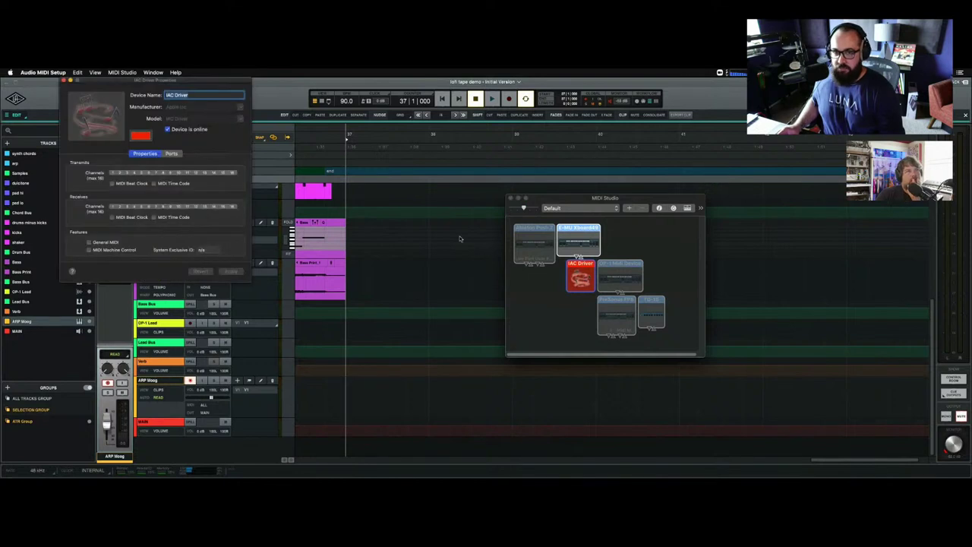
{"action": "left_click_drag", "start_coordinate": [220, 92], "coordinate": [274, 135]}
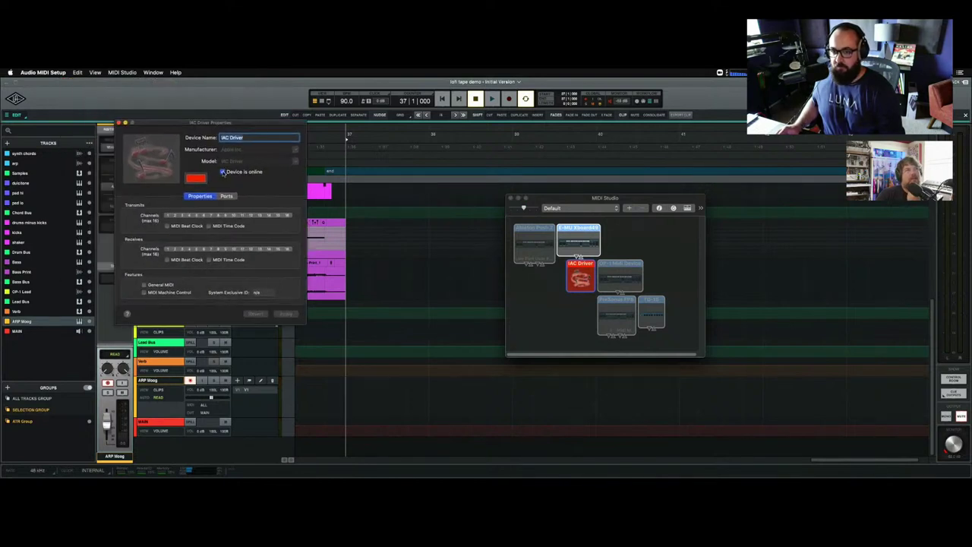
{"action": "left_click", "coordinate": [224, 173]}
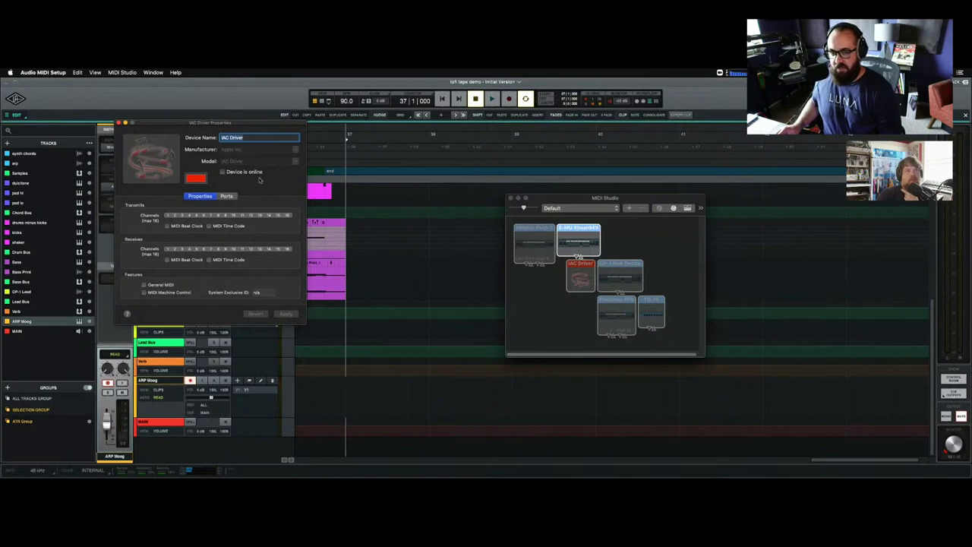
{"action": "left_click", "coordinate": [119, 122]}
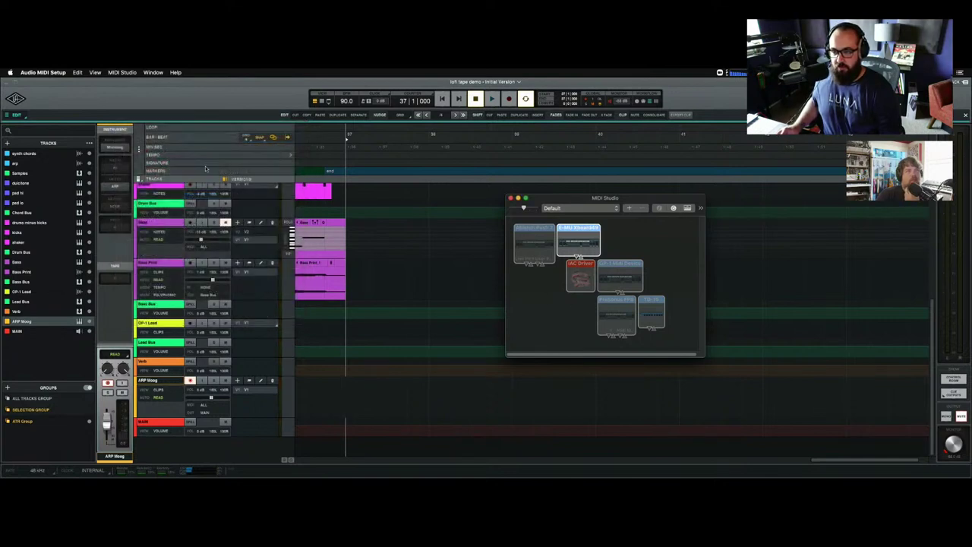
Reopen the IAC Driver's properties and set the device online.
{"action": "double_click", "coordinate": [581, 278]}
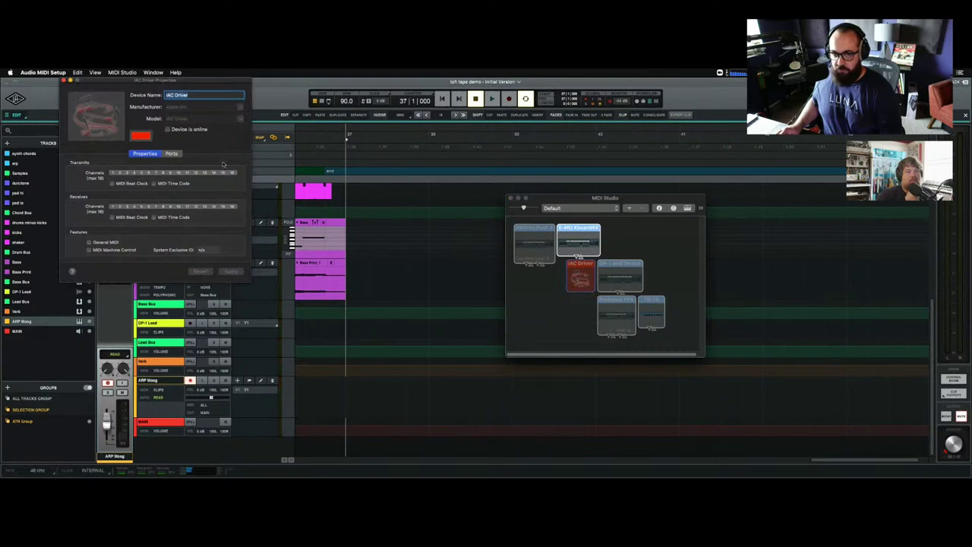
{"action": "left_click", "coordinate": [168, 130]}
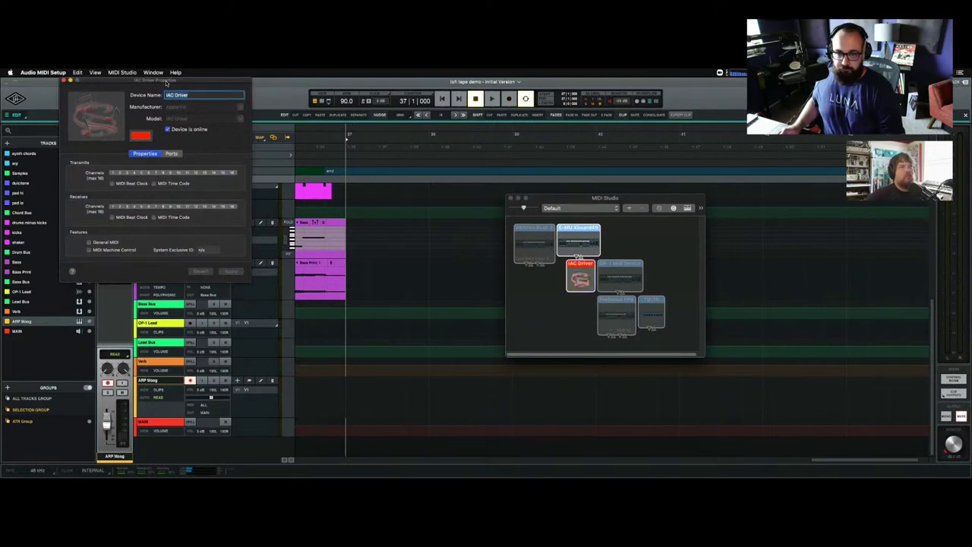
{"action": "left_click_drag", "start_coordinate": [166, 84], "coordinate": [409, 224]}
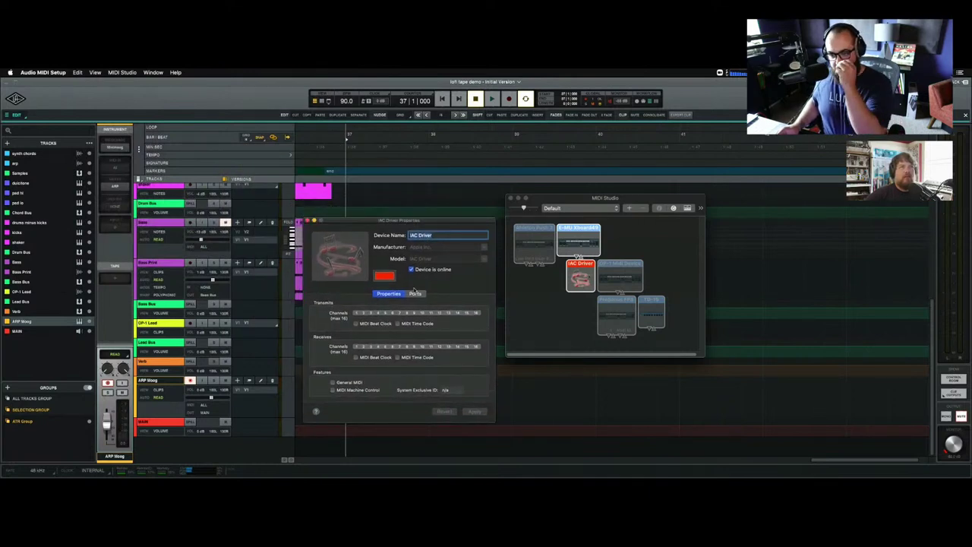
Add and apply a new IAC Driver port, revert the pending edit, and close the properties and MIDI Studio windows.
{"action": "left_click", "coordinate": [415, 294]}
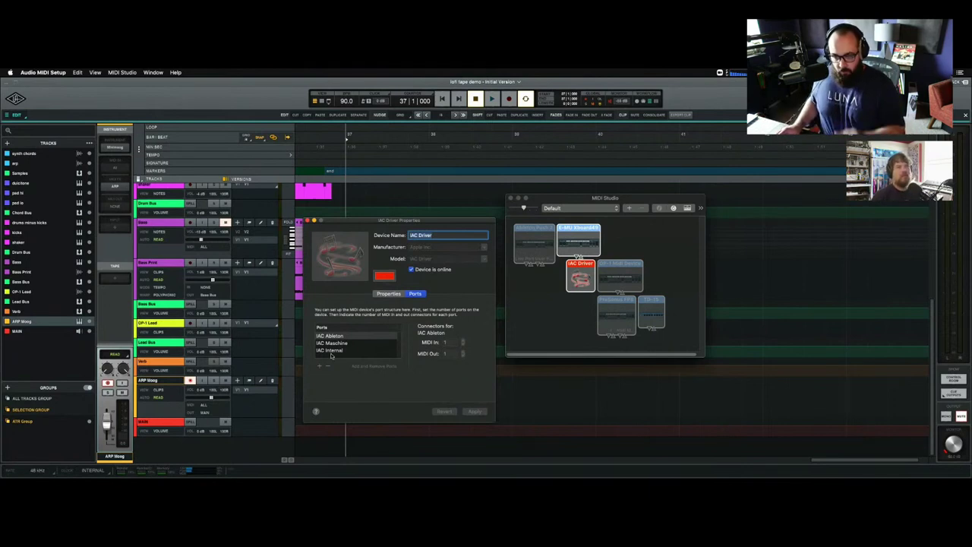
{"action": "left_click", "coordinate": [319, 367]}
{"action": "double_click", "coordinate": [338, 355]}
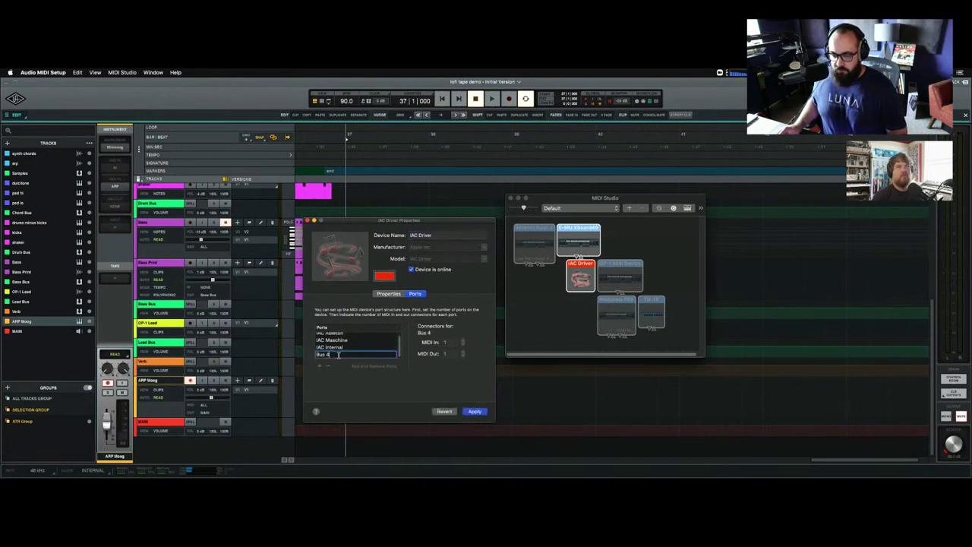
{"action": "left_click", "coordinate": [474, 412]}
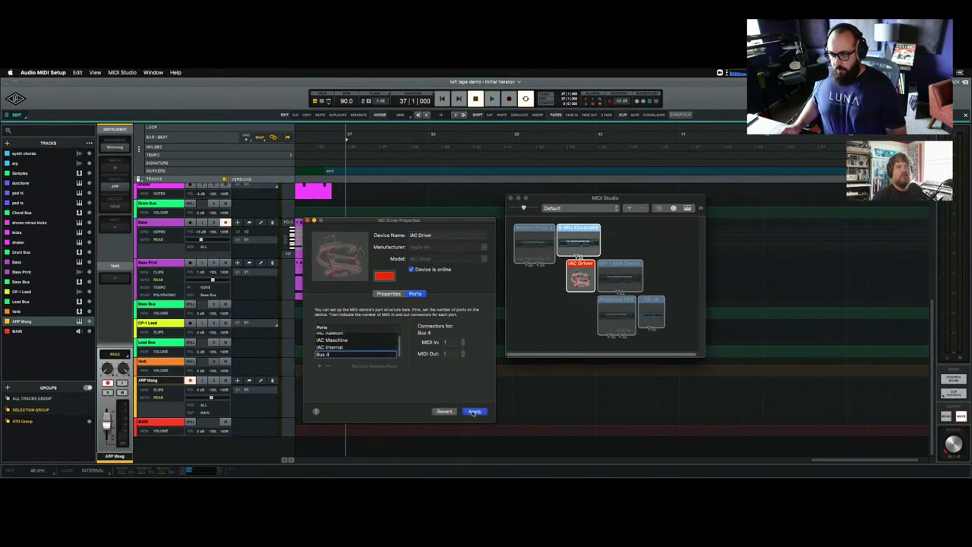
{"action": "scroll", "coordinate": [379, 347], "scroll_direction": "up", "scroll_amount": 1}
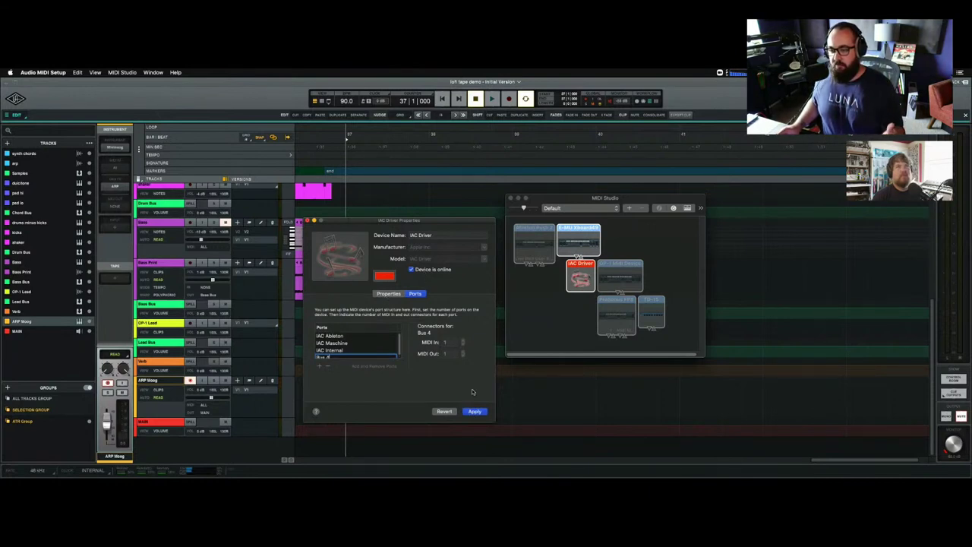
{"action": "left_click", "coordinate": [453, 412]}
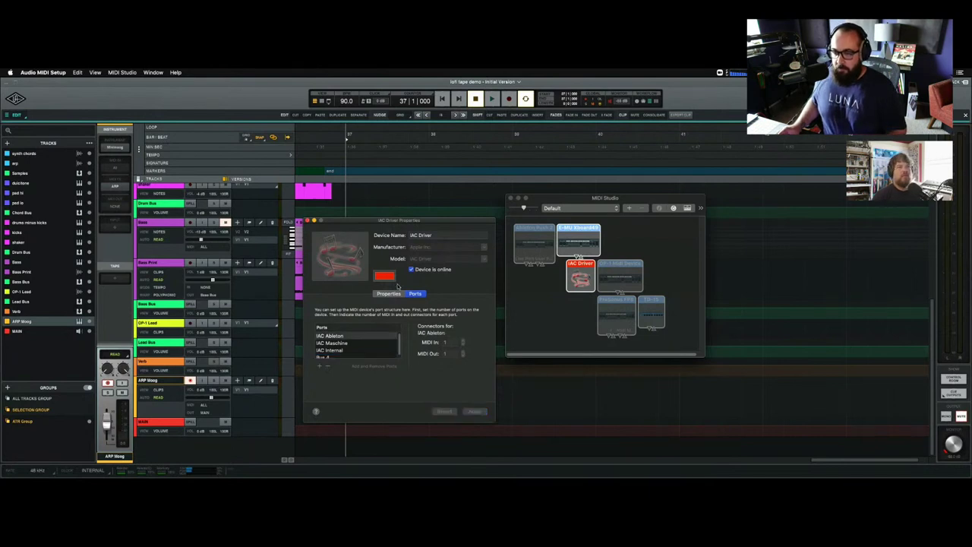
{"action": "left_click", "coordinate": [308, 221]}
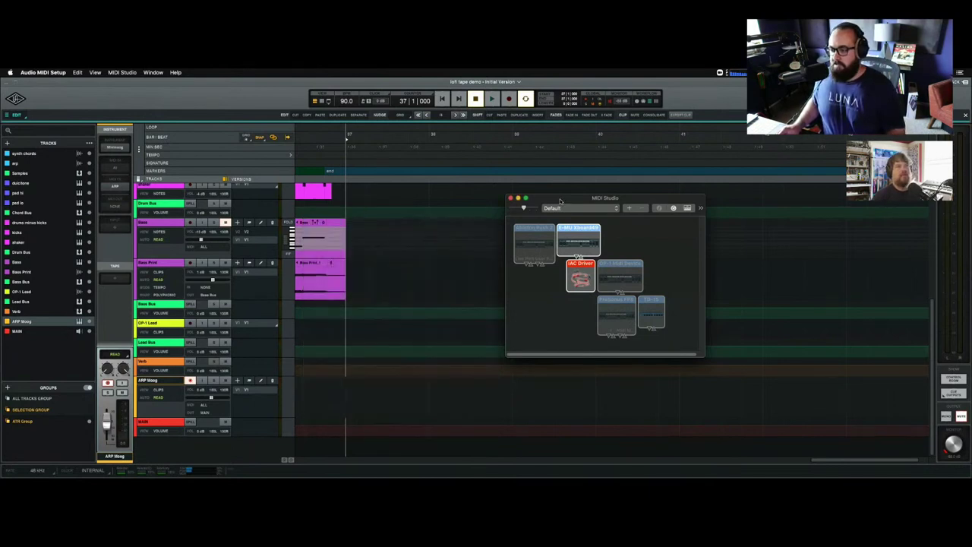
{"action": "left_click", "coordinate": [511, 199]}
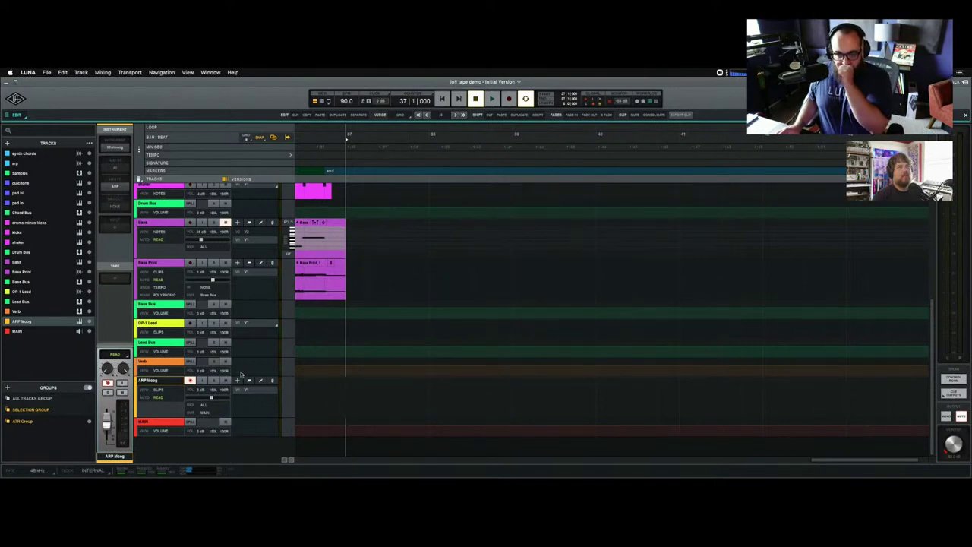
Record a new clip of held notes on the ARP Moog track starting at bar 38.
{"action": "left_click", "coordinate": [428, 393]}
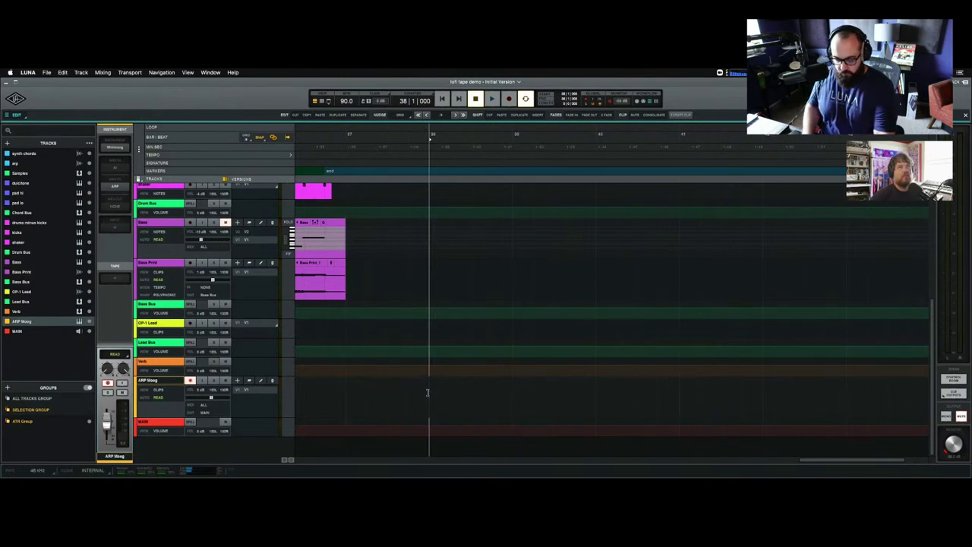
{"action": "key", "text": "r"}
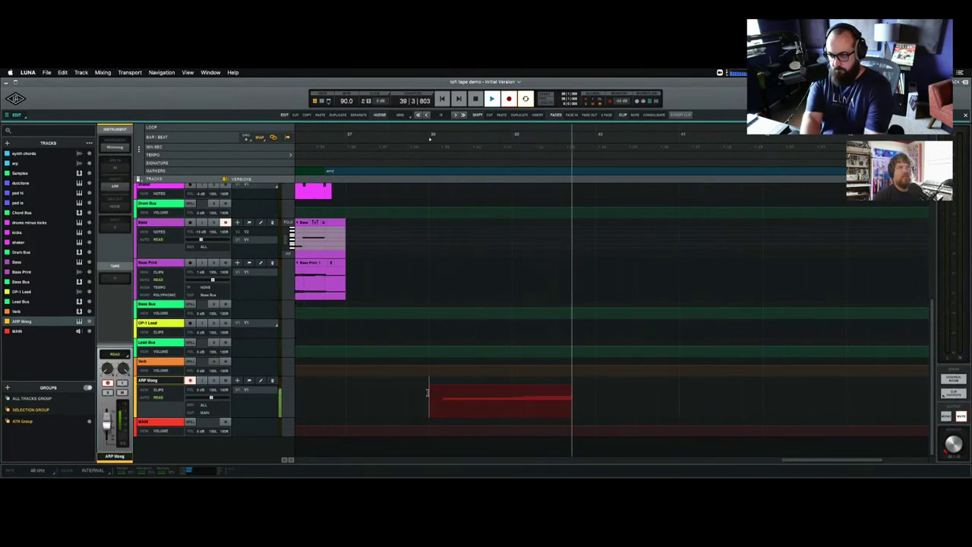
{"action": "key", "text": "space"}
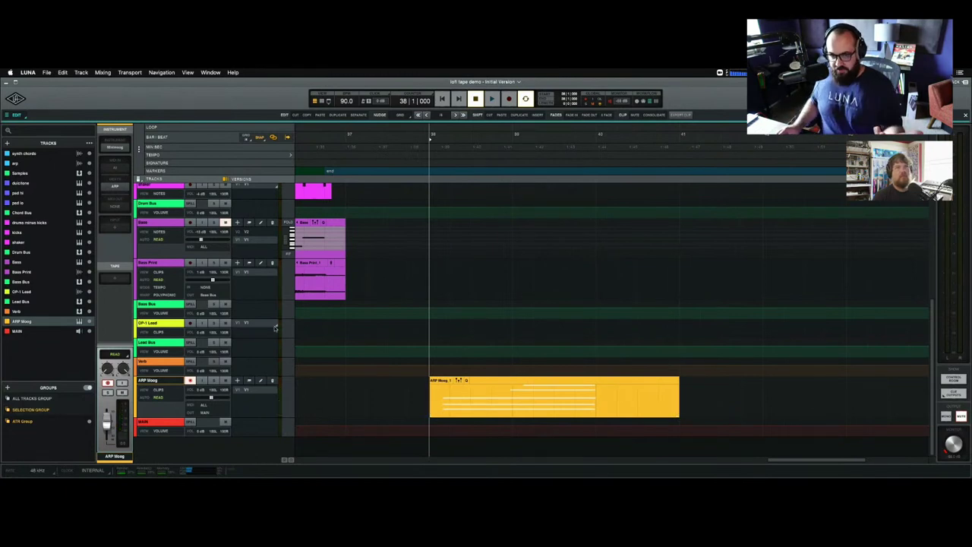
Zoom in on the new ARP Moog clip to examine its recorded notes, and return to the full track view.
{"action": "double_click", "coordinate": [491, 391]}
{"action": "key", "text": "alt+f"}
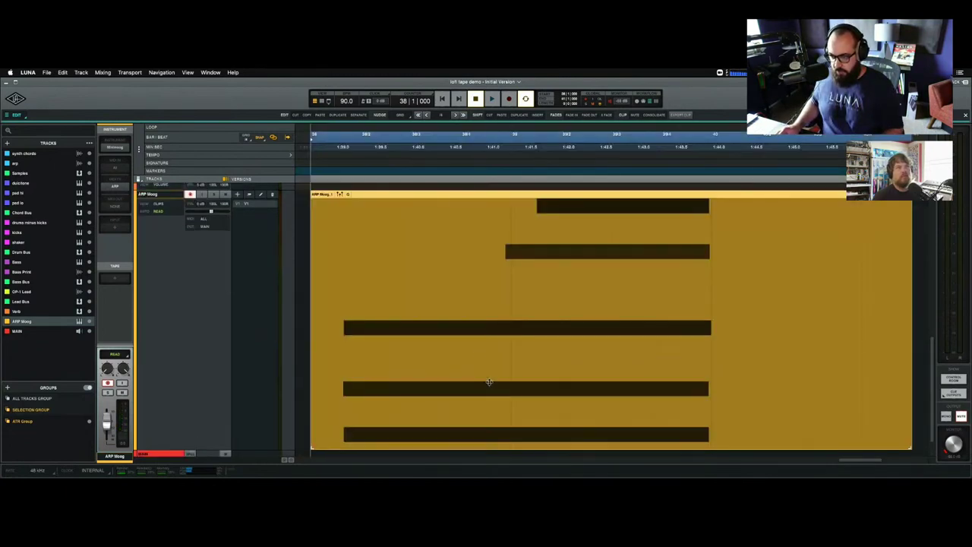
{"action": "scroll", "coordinate": [462, 325], "scroll_direction": "down", "scroll_amount": 1}
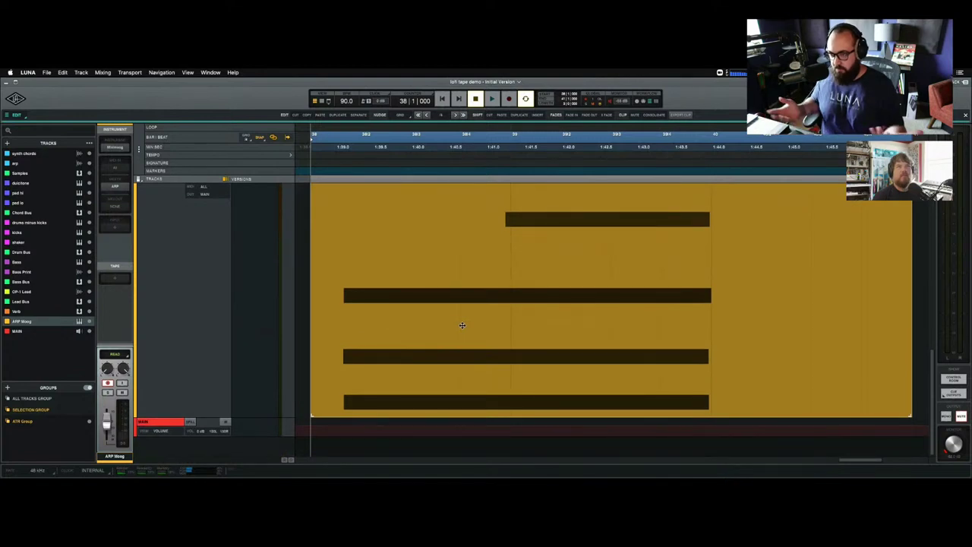
{"action": "scroll", "coordinate": [462, 324], "scroll_direction": "up", "scroll_amount": 1}
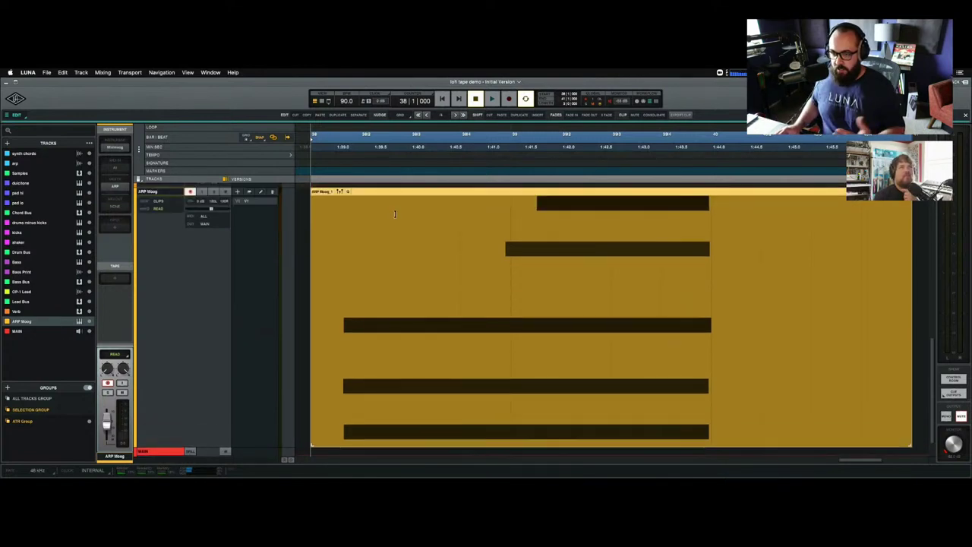
{"action": "key", "text": "alt+f"}
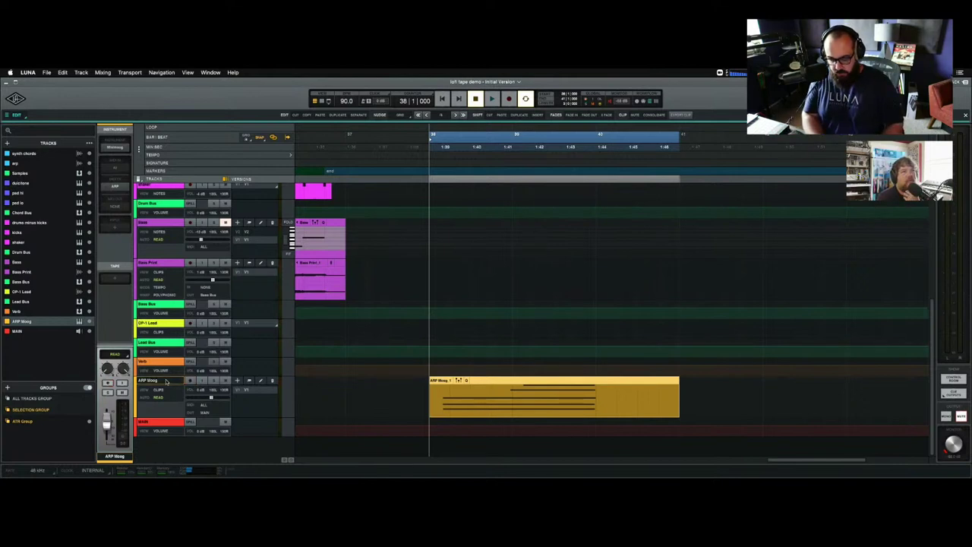
Create a stereo instrument track named MIDI ARP Print with no instrument assigned.
{"action": "key", "text": "super+shift+n"}
{"action": "left_click", "coordinate": [28, 162]}
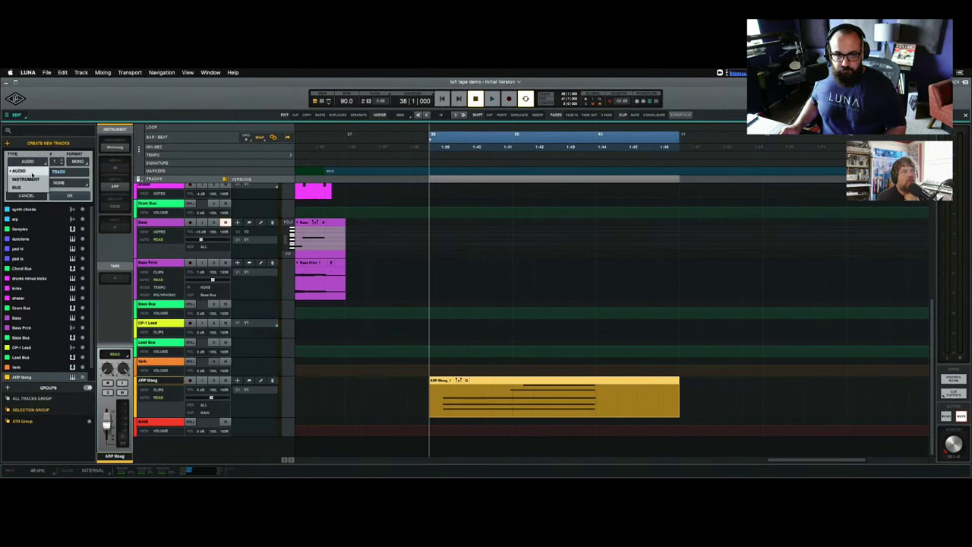
{"action": "left_click", "coordinate": [30, 178]}
{"action": "left_click", "coordinate": [63, 183]}
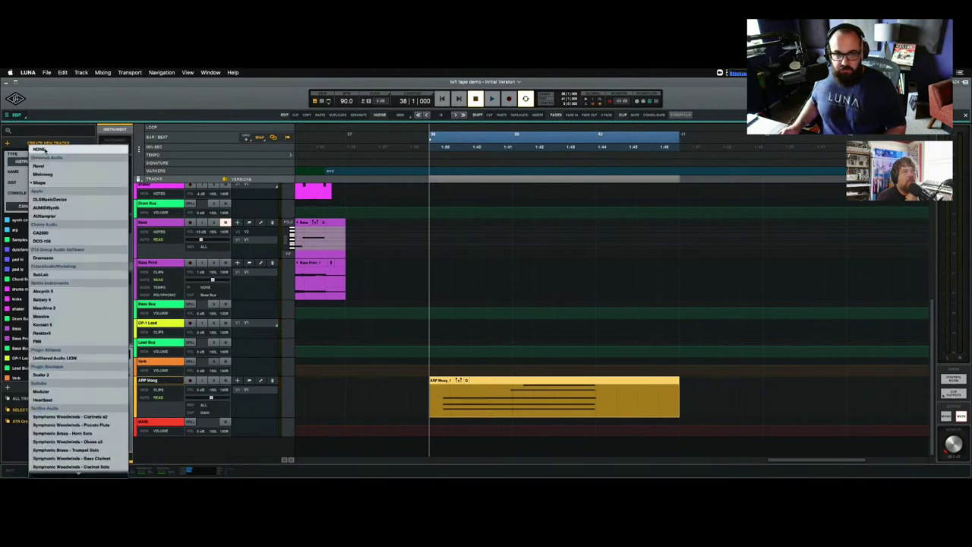
{"action": "left_click", "coordinate": [46, 152]}
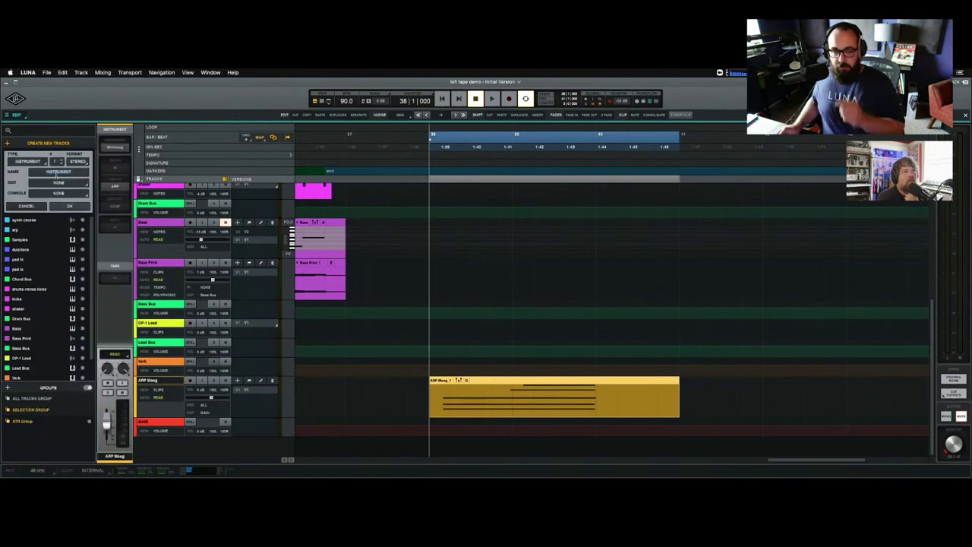
{"action": "type", "text": "M"}
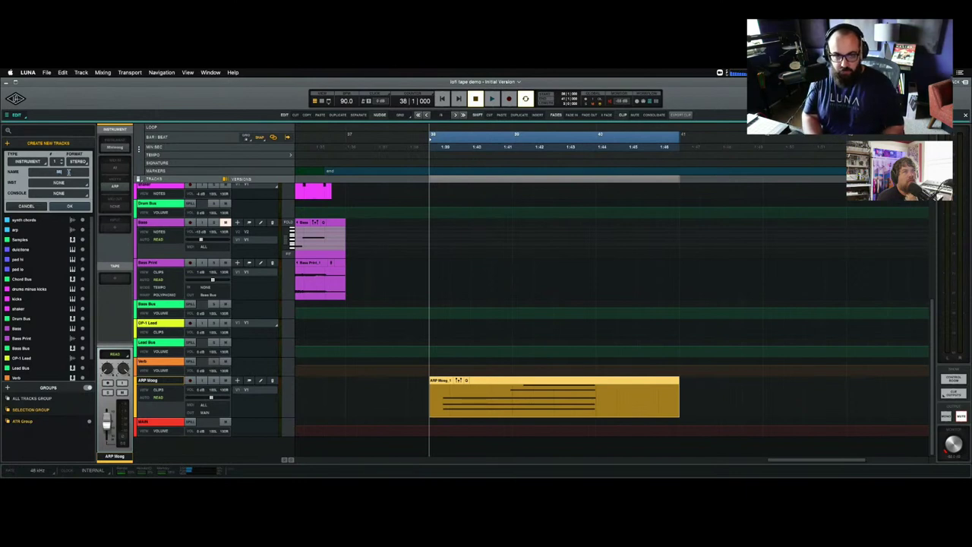
{"action": "type", "text": "IDI ARP M"}
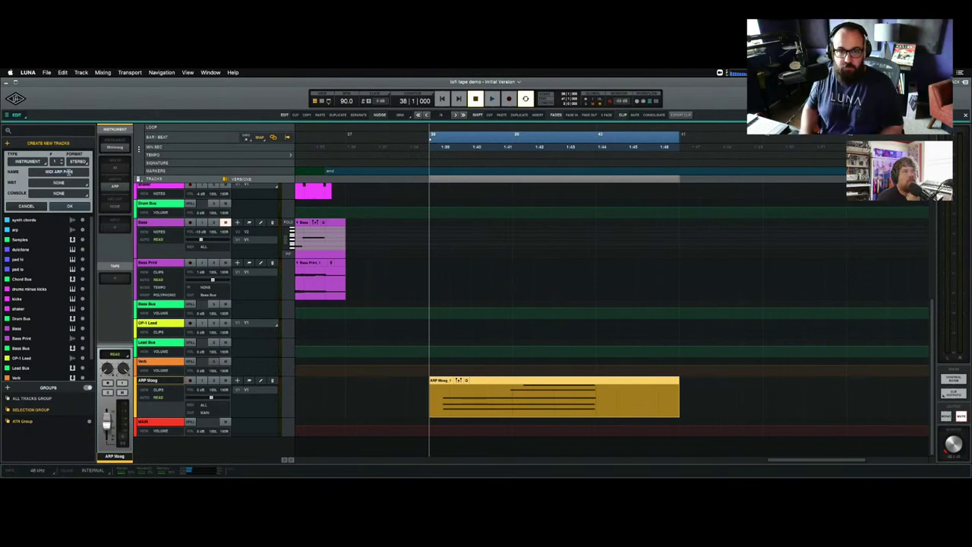
{"action": "type", "text": "nt"}
{"action": "left_click", "coordinate": [69, 206]}
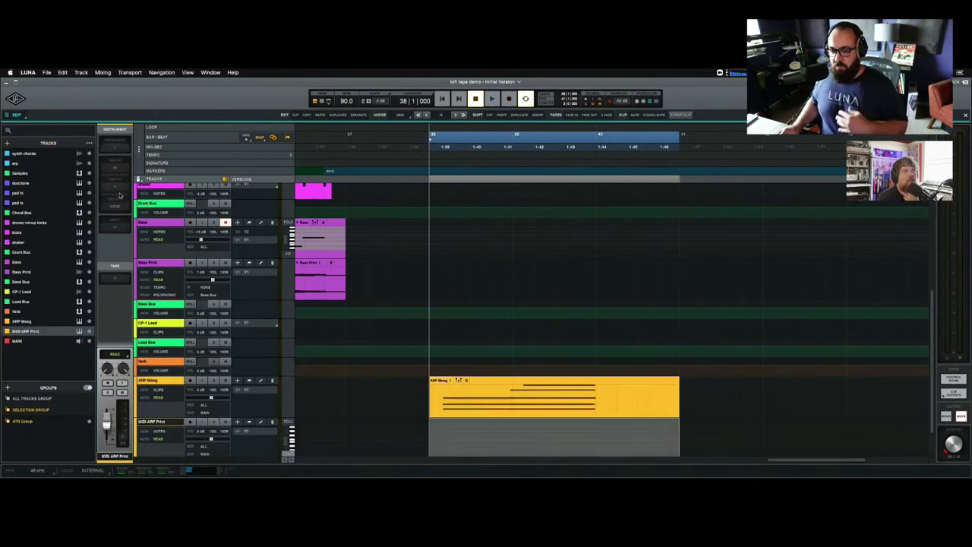
Try to route the ARP Moog track's MIDI output to all channels of IAC Driver IAC Internal.
{"action": "scroll", "coordinate": [306, 312], "scroll_direction": "down", "scroll_amount": 2}
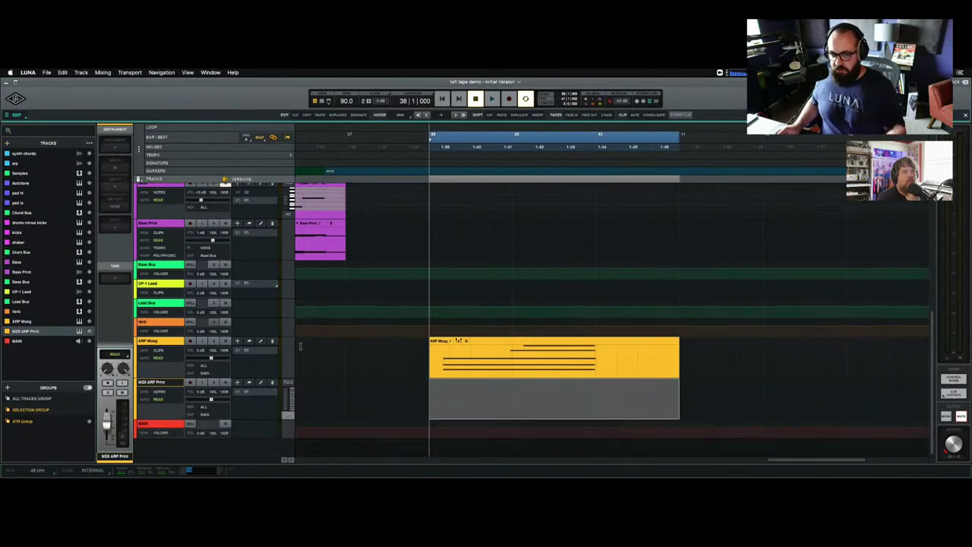
{"action": "scroll", "coordinate": [412, 336], "scroll_direction": "down", "scroll_amount": 1}
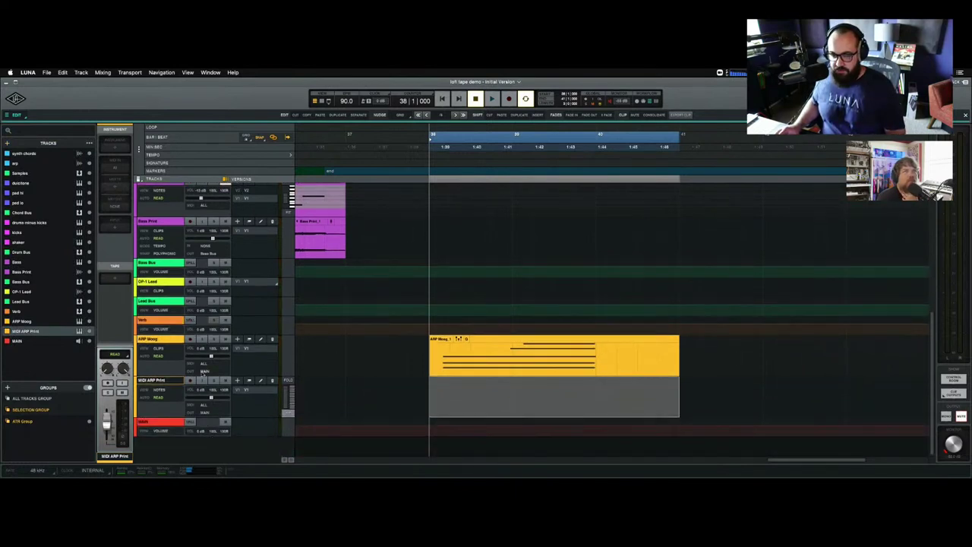
{"action": "left_click", "coordinate": [155, 340]}
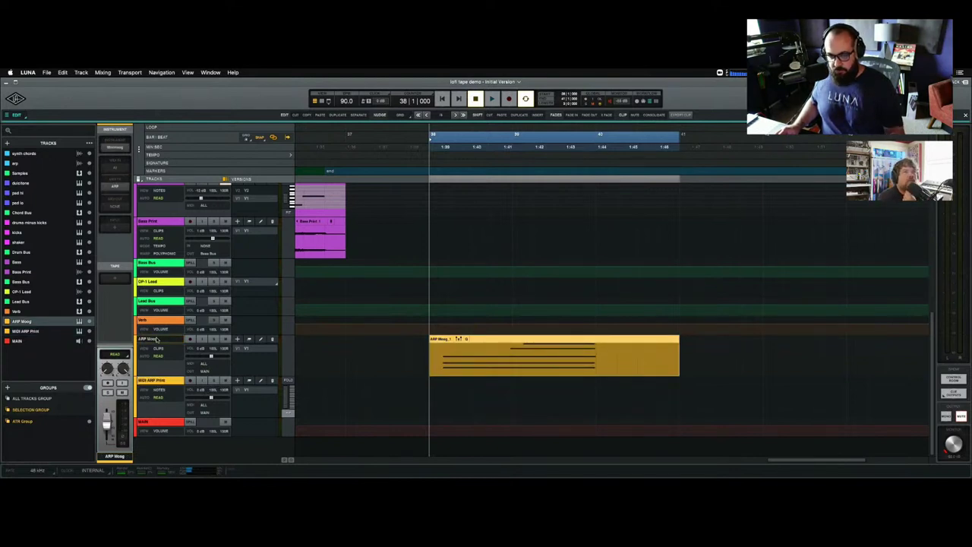
{"action": "left_click", "coordinate": [111, 207]}
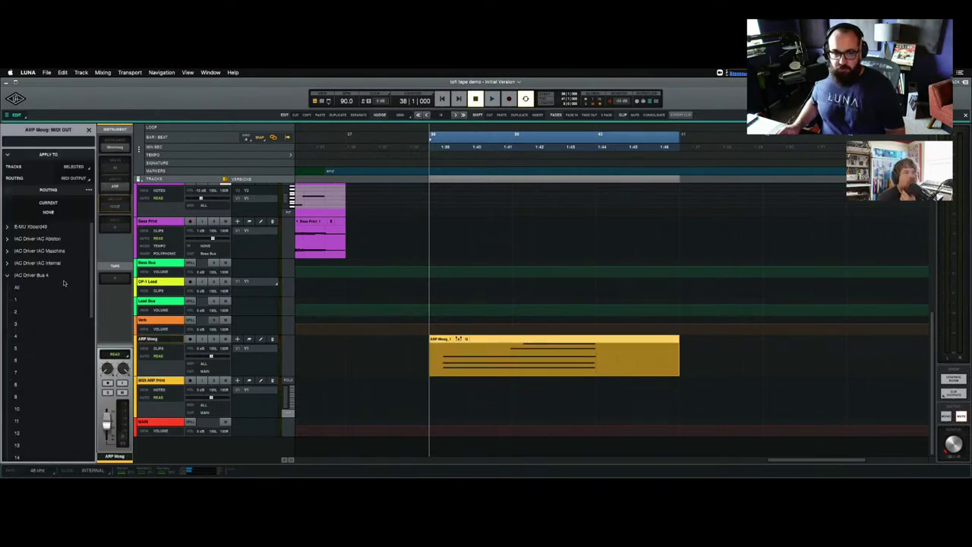
{"action": "left_click", "coordinate": [8, 263]}
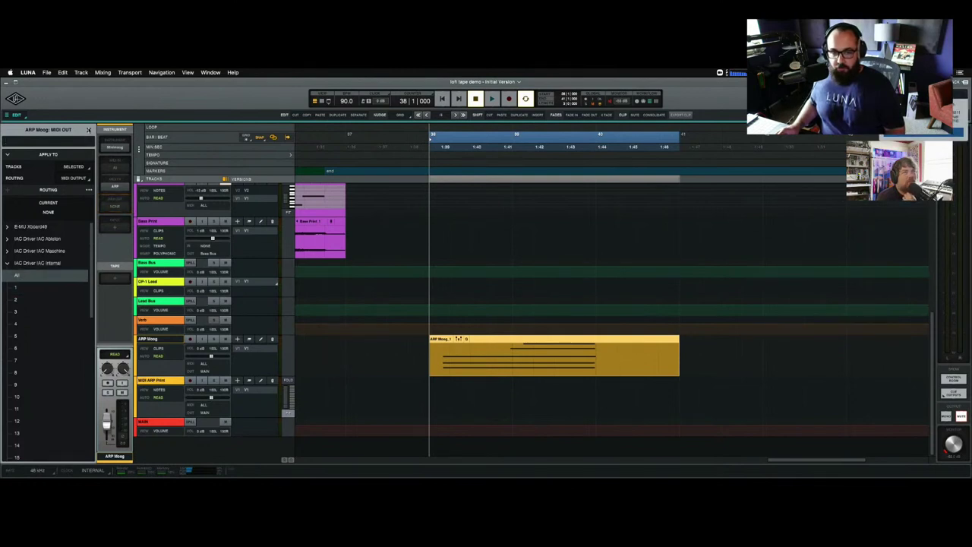
{"action": "key", "text": "Escape"}
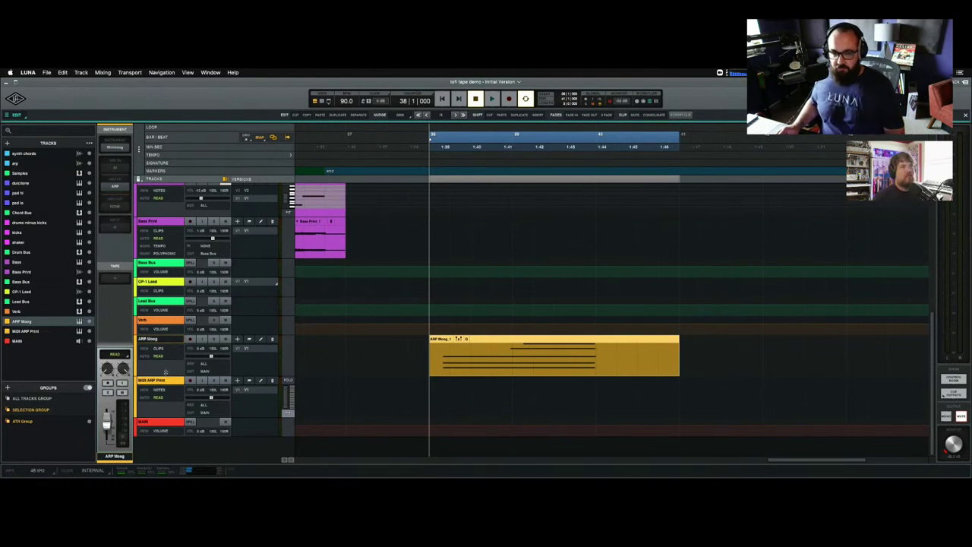
Set the MIDI input of the MIDI ARP Print track to all channels of IAC Driver IAC Internal.
{"action": "left_click", "coordinate": [161, 382]}
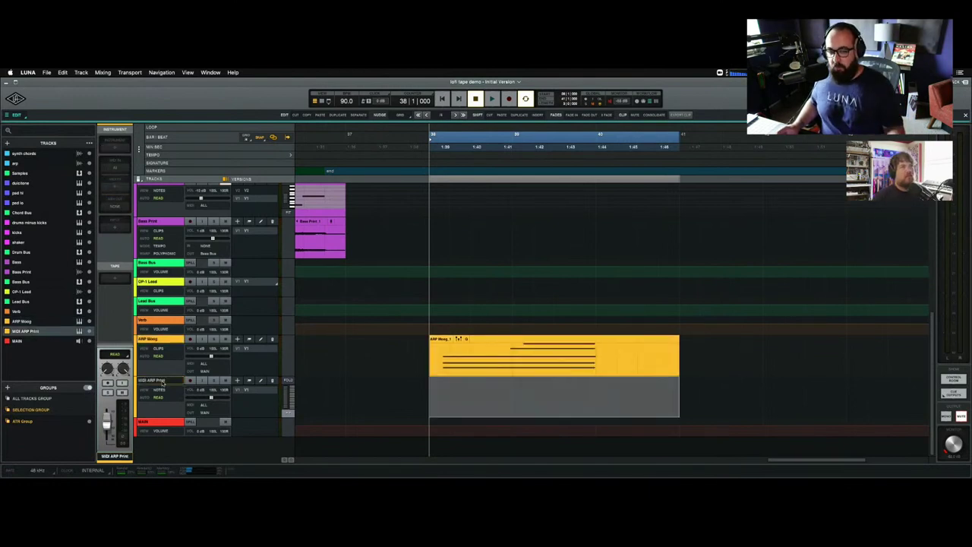
{"action": "left_click", "coordinate": [116, 171]}
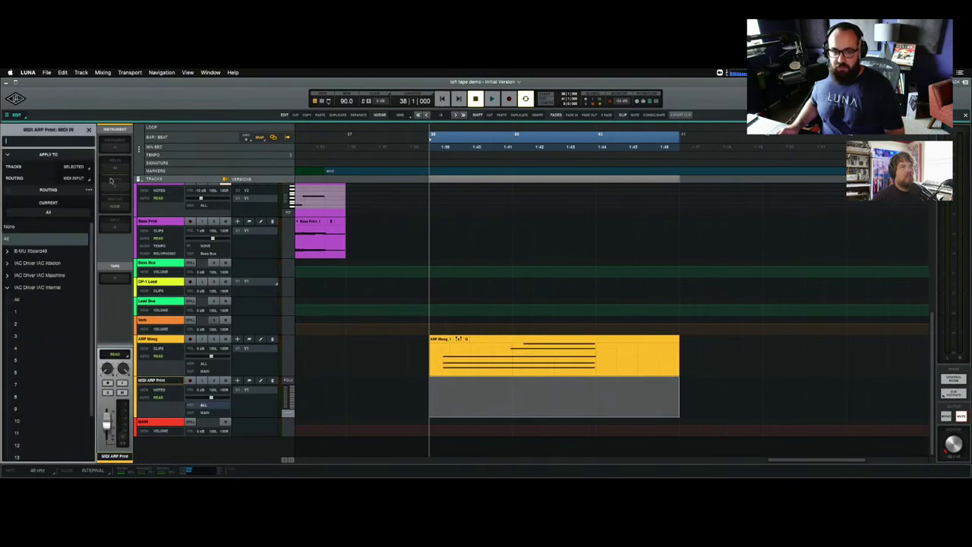
{"action": "left_click", "coordinate": [19, 298]}
{"action": "left_click", "coordinate": [88, 130]}
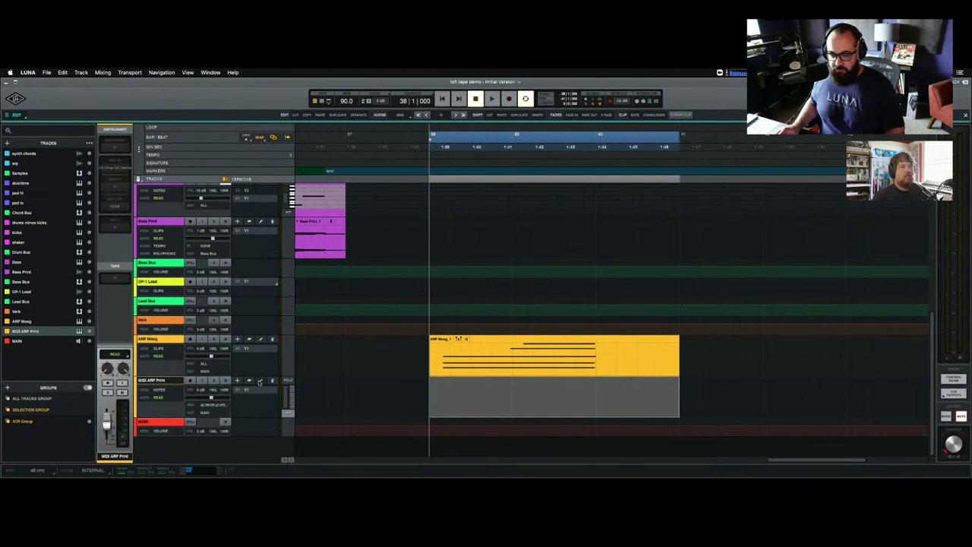
Record-enable the MIDI ARP Print track and try recording the ARP Moog's MIDI output onto it from bar 38.
{"action": "left_click", "coordinate": [202, 380]}
{"action": "left_click", "coordinate": [190, 380]}
{"action": "left_click", "coordinate": [201, 380]}
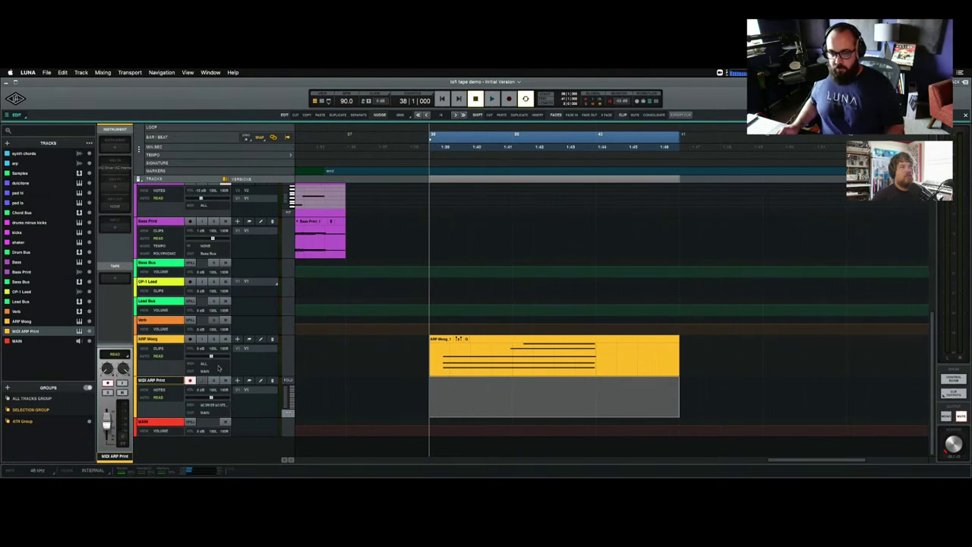
{"action": "key", "text": "space"}
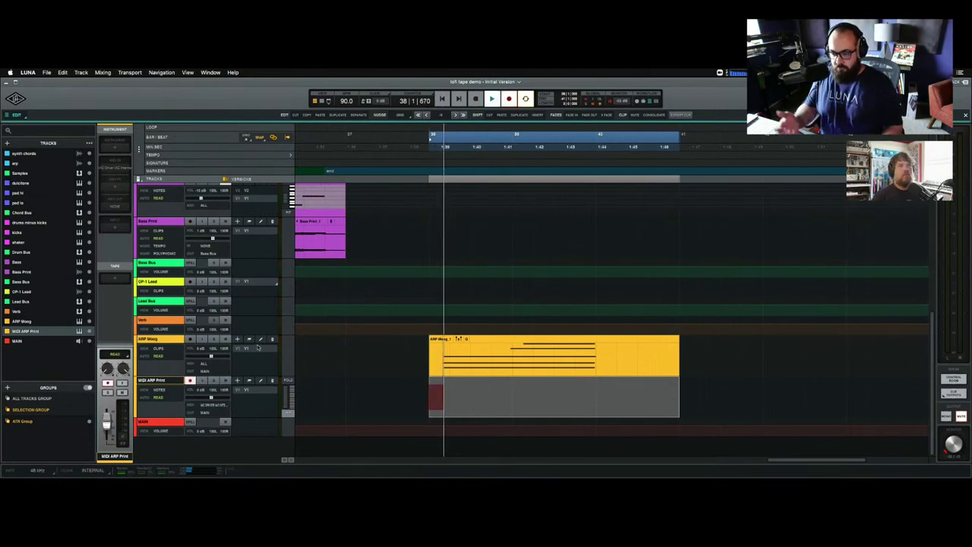
{"action": "key", "text": "space"}
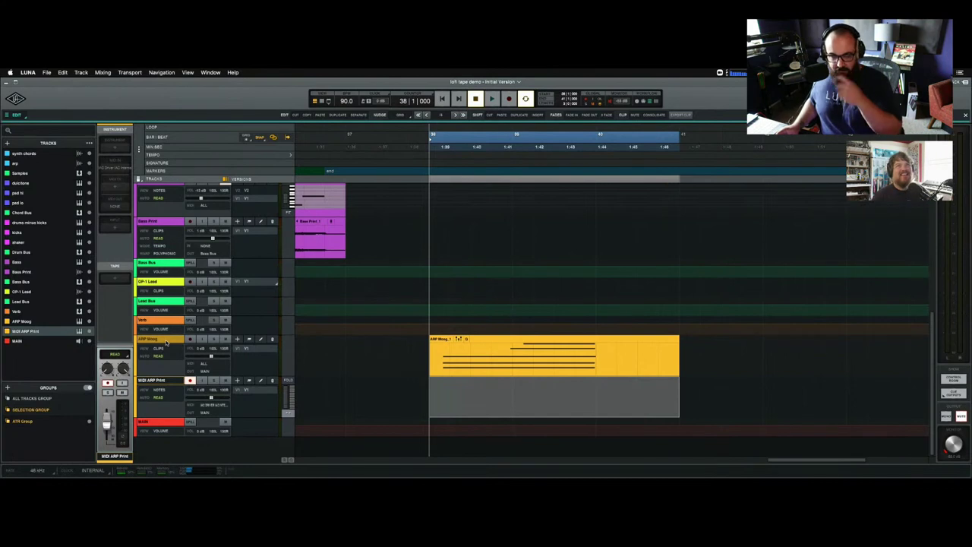
{"action": "left_click", "coordinate": [167, 343]}
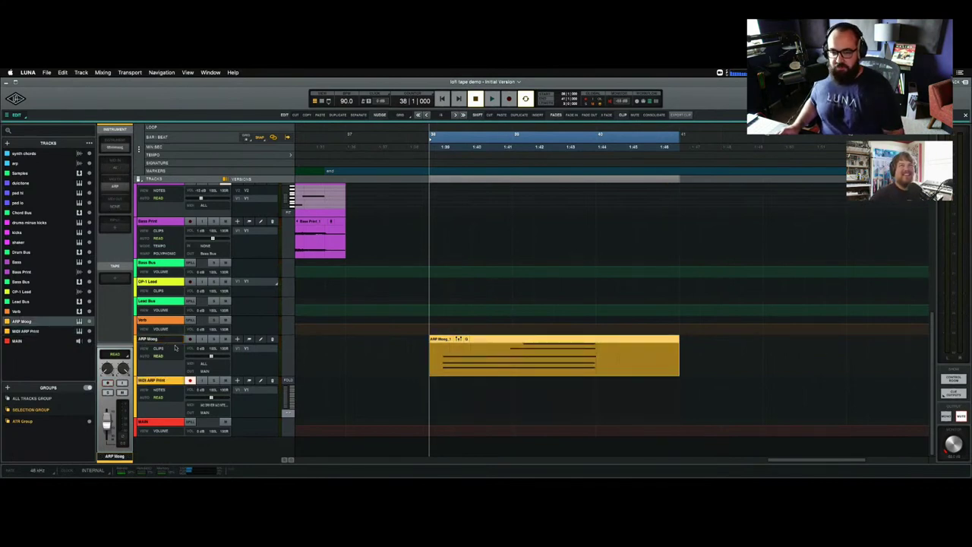
{"action": "left_click", "coordinate": [164, 381]}
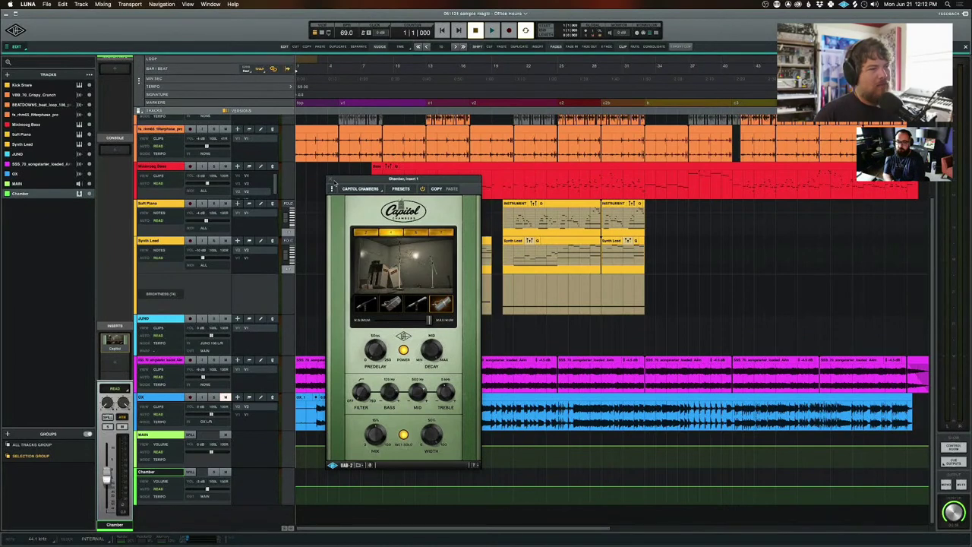
Close the Capitol Chambers plug-in window and select the JUNO track.
{"action": "left_click", "coordinate": [334, 184]}
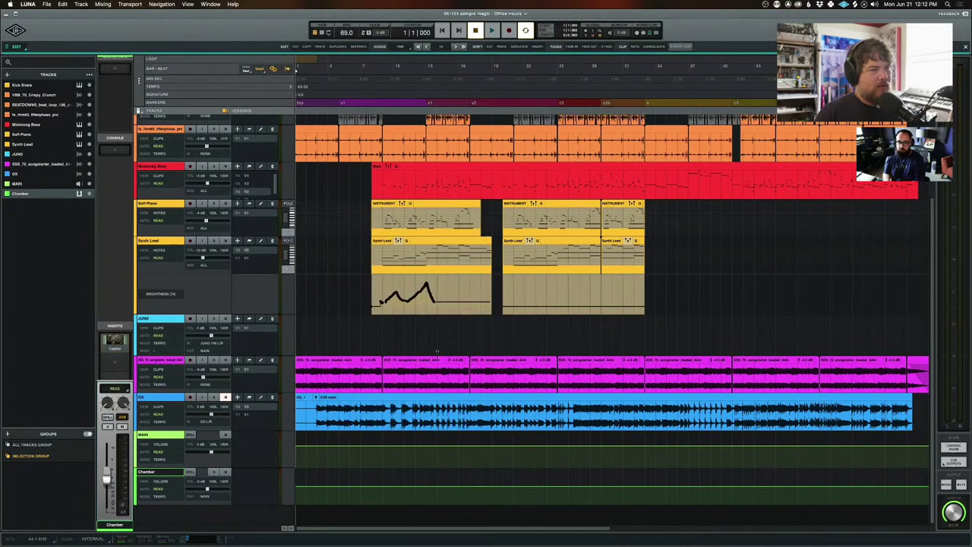
{"action": "left_click", "coordinate": [360, 249]}
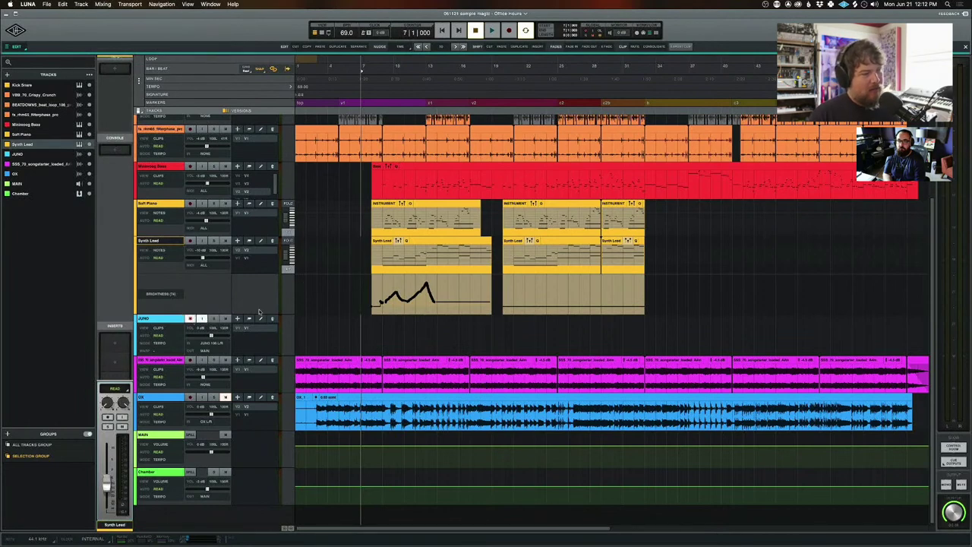
{"action": "left_click", "coordinate": [154, 320]}
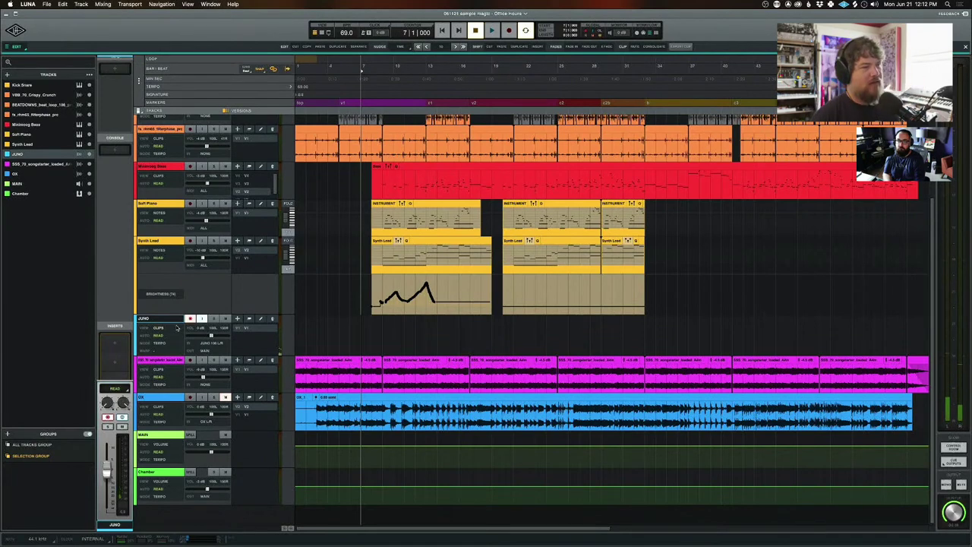
Route the Synth Lead track's MIDI output to all channels of mioXL Juno 106.
{"action": "left_click", "coordinate": [250, 242]}
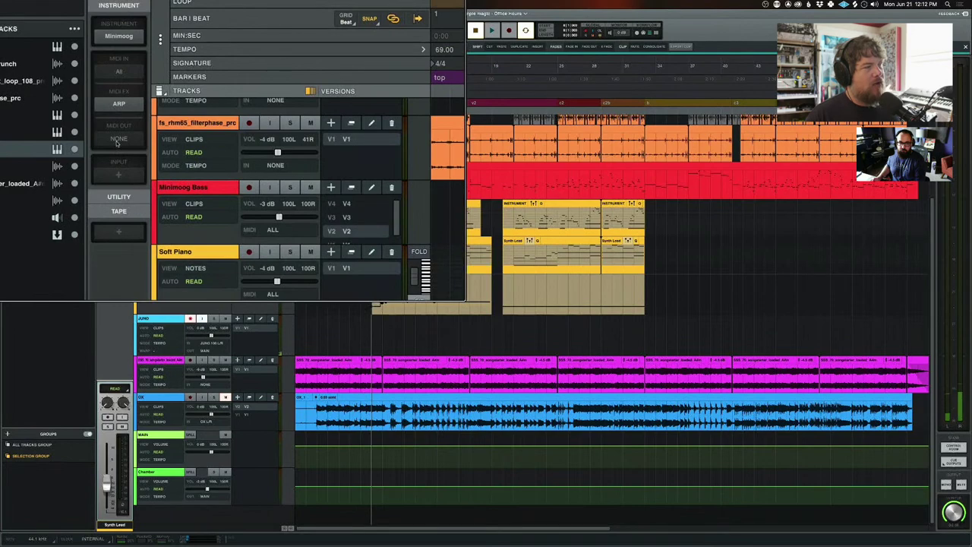
{"action": "left_click", "coordinate": [119, 139]}
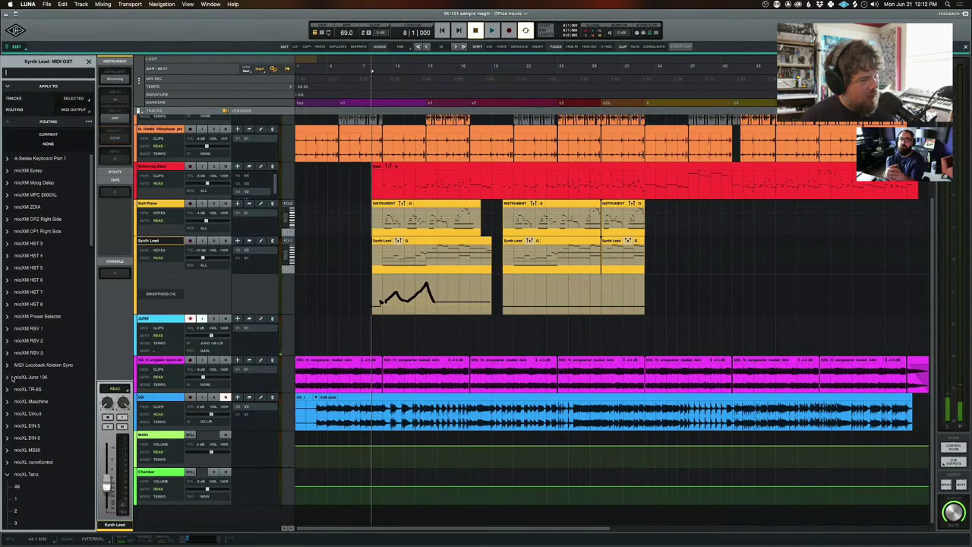
{"action": "left_click", "coordinate": [13, 377]}
{"action": "left_click", "coordinate": [14, 389]}
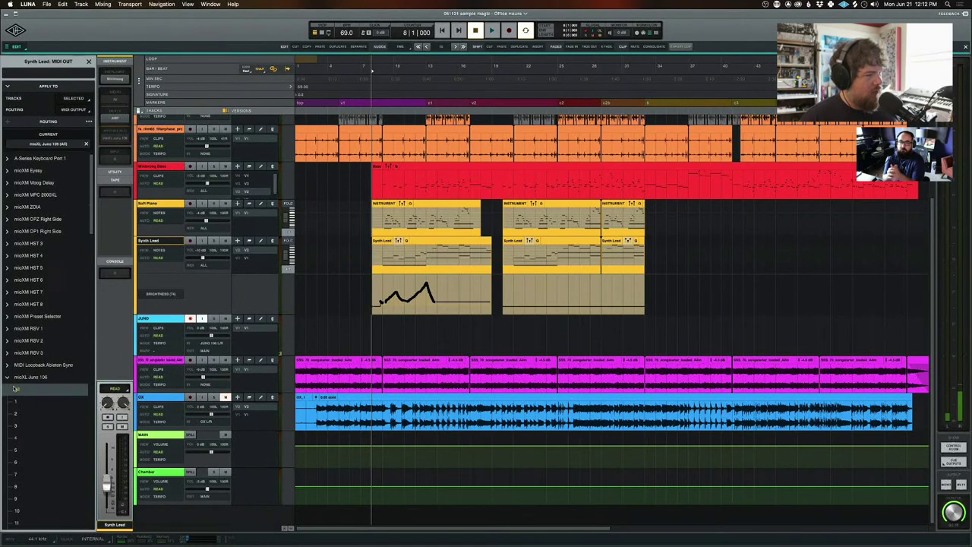
{"action": "left_click", "coordinate": [8, 378]}
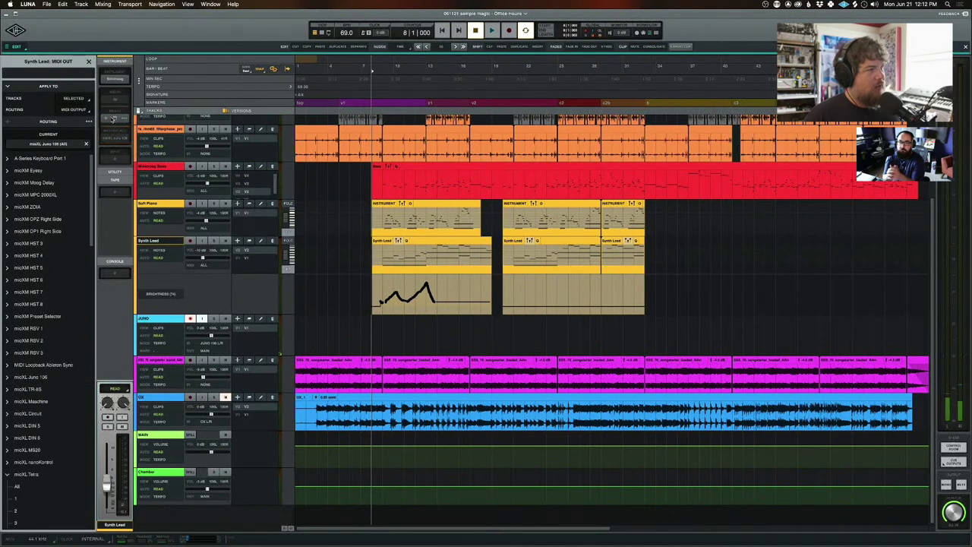
Check the Synth Lead's ARP plug-in and record the hardware Juno's audio onto the JUNO track from bar 8 to about bar 13.
{"action": "left_click", "coordinate": [114, 118]}
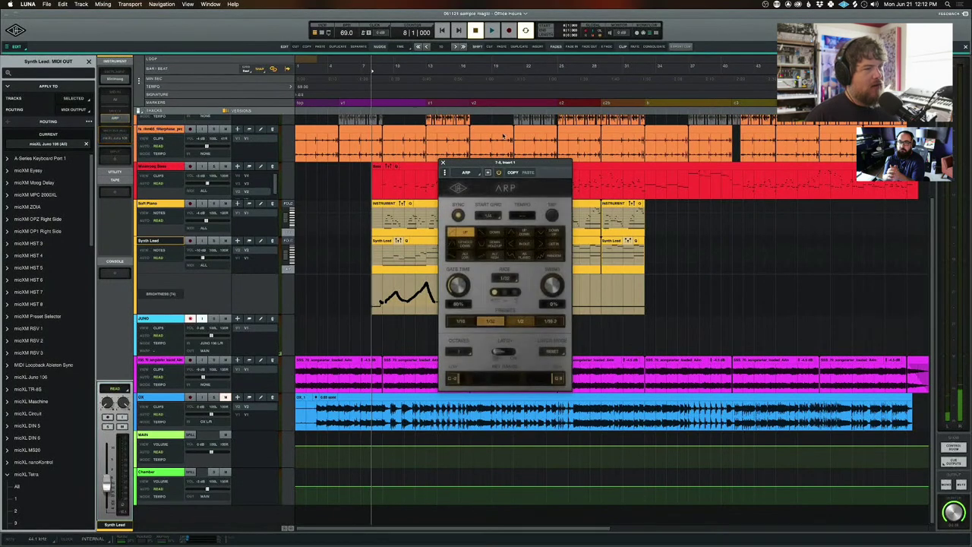
{"action": "left_click", "coordinate": [442, 163]}
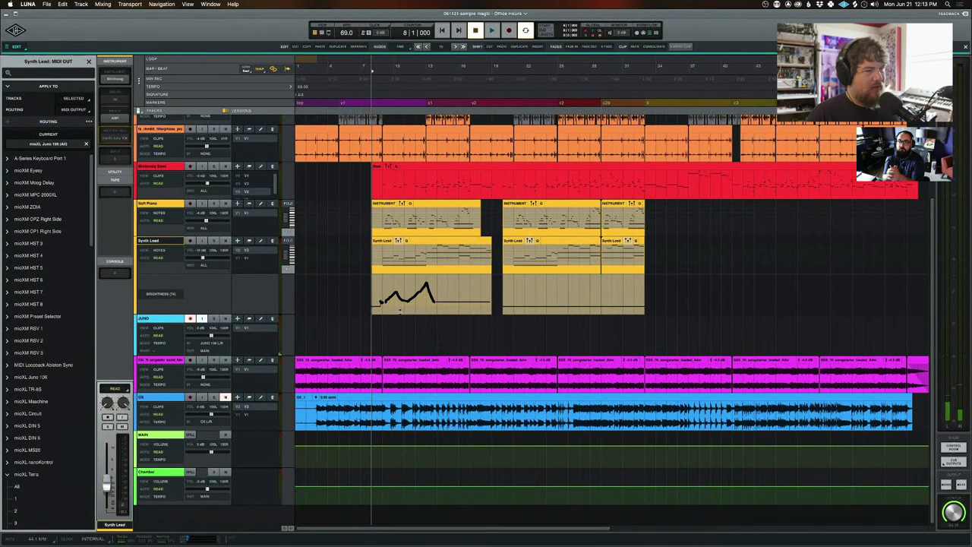
{"action": "key", "text": "space"}
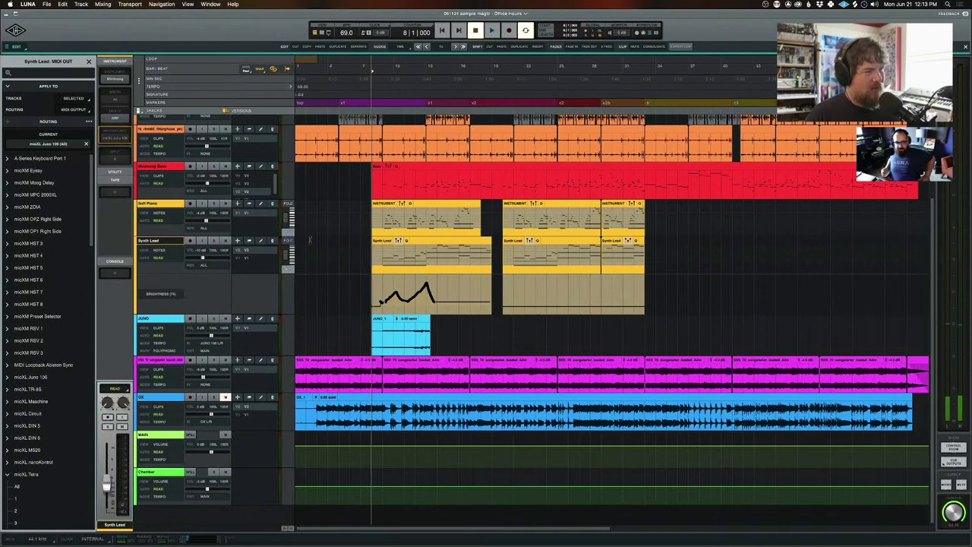
{"action": "key", "text": "Escape"}
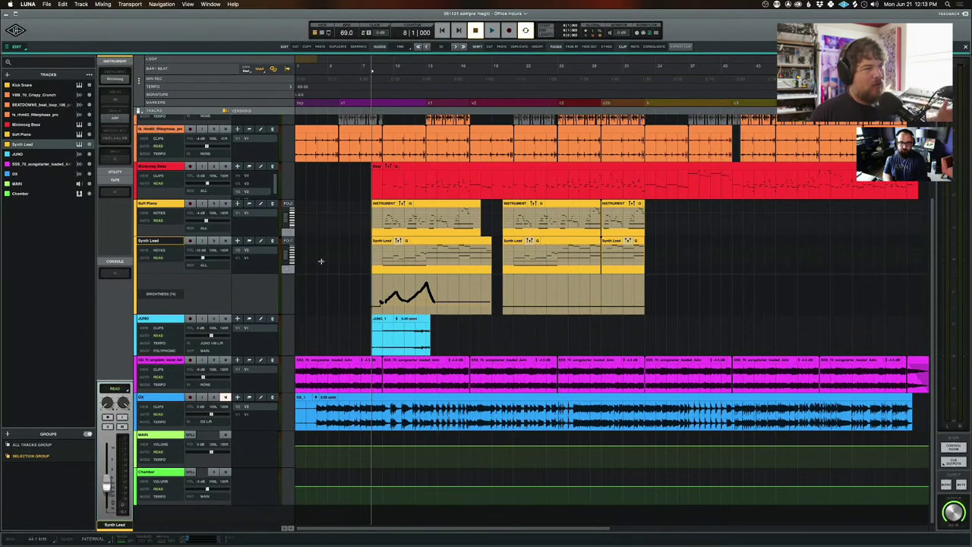
{"action": "left_click", "coordinate": [299, 320]}
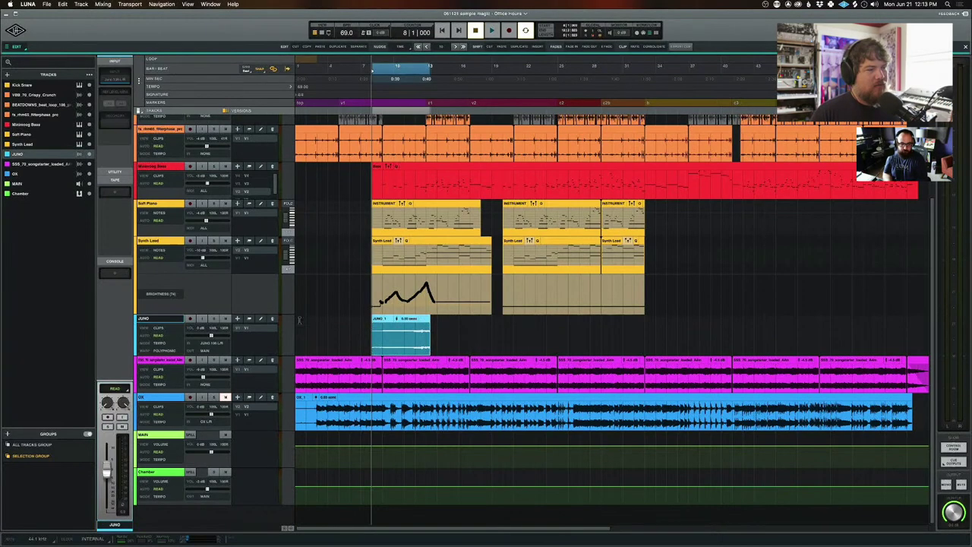
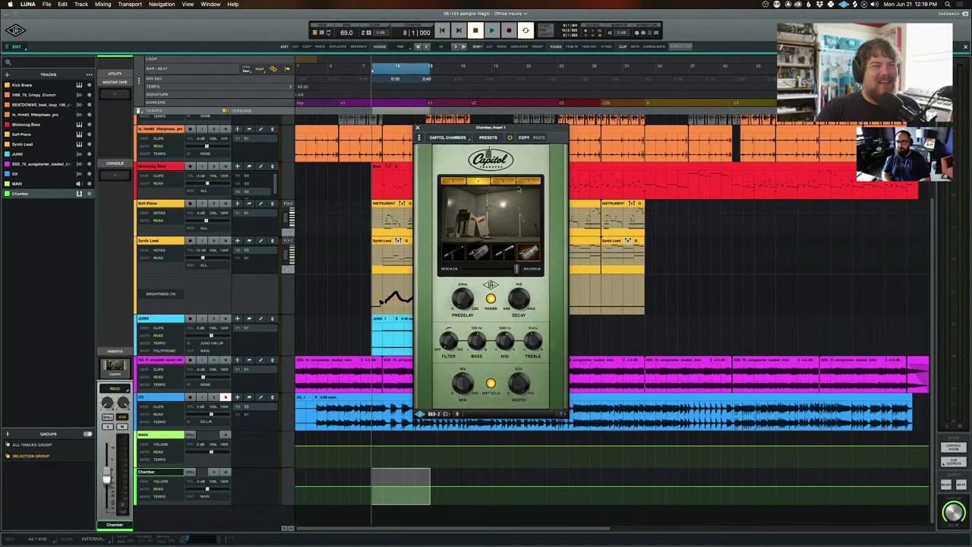
Place the playhead at bar 13 and shift the Capitol Chambers plug-in window slightly.
{"action": "left_click", "coordinate": [434, 102]}
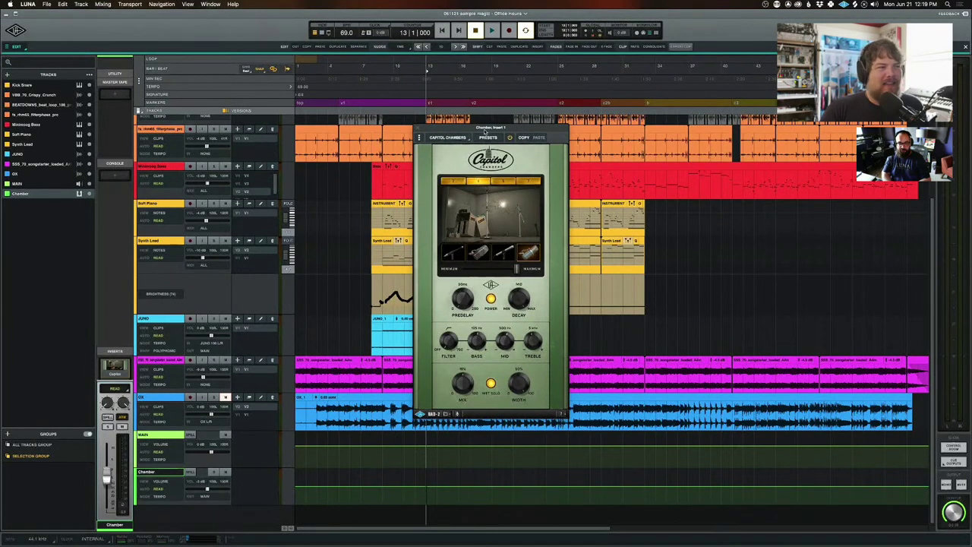
{"action": "left_click_drag", "start_coordinate": [484, 130], "coordinate": [482, 130]}
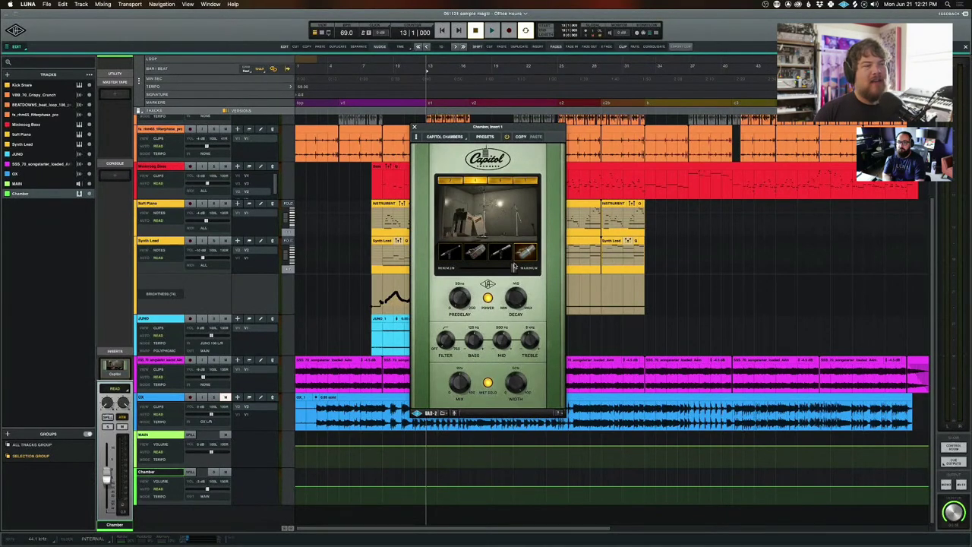
Nudge the microphone distance near the maximum and browse through the different chambers in the Capitol Chambers plug-in.
{"action": "mouse_move", "coordinate": [515, 268]}
{"action": "left_mouse_down"}
{"action": "mouse_move", "coordinate": [464, 269]}
{"action": "mouse_move", "coordinate": [518, 272]}
{"action": "left_mouse_up"}
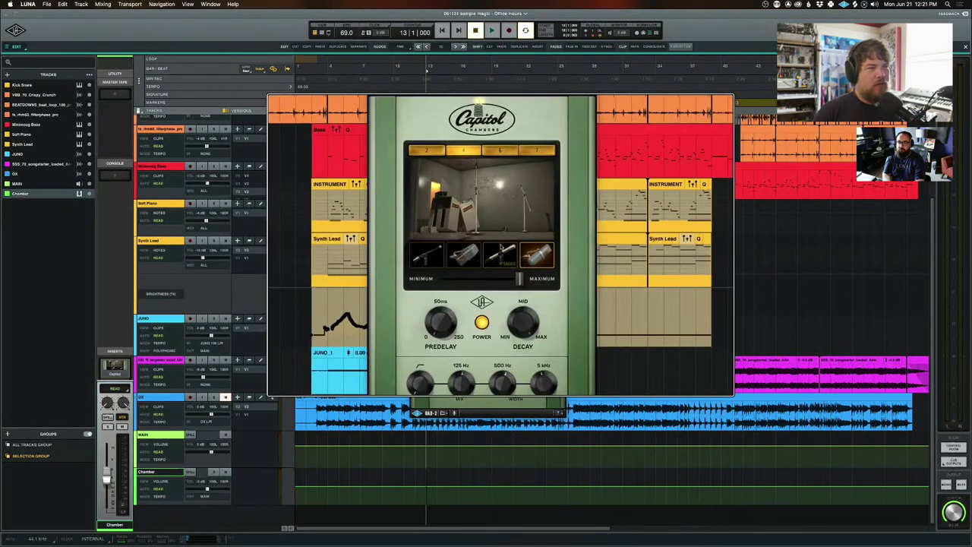
{"action": "mouse_move", "coordinate": [522, 280]}
{"action": "left_mouse_down"}
{"action": "mouse_move", "coordinate": [476, 281]}
{"action": "mouse_move", "coordinate": [521, 281]}
{"action": "left_mouse_up"}
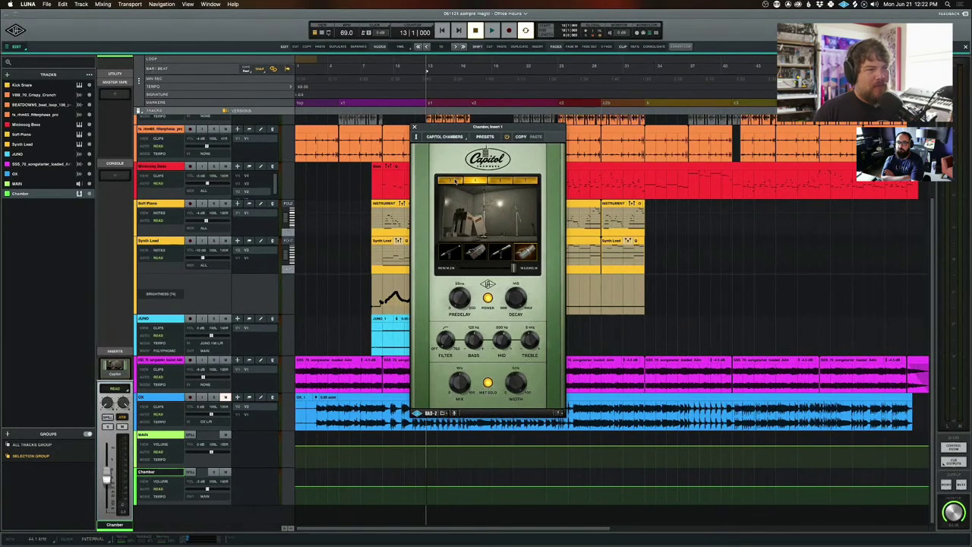
{"action": "left_click", "coordinate": [473, 184]}
{"action": "left_click", "coordinate": [474, 184]}
{"action": "left_click", "coordinate": [501, 185]}
{"action": "left_click", "coordinate": [453, 182]}
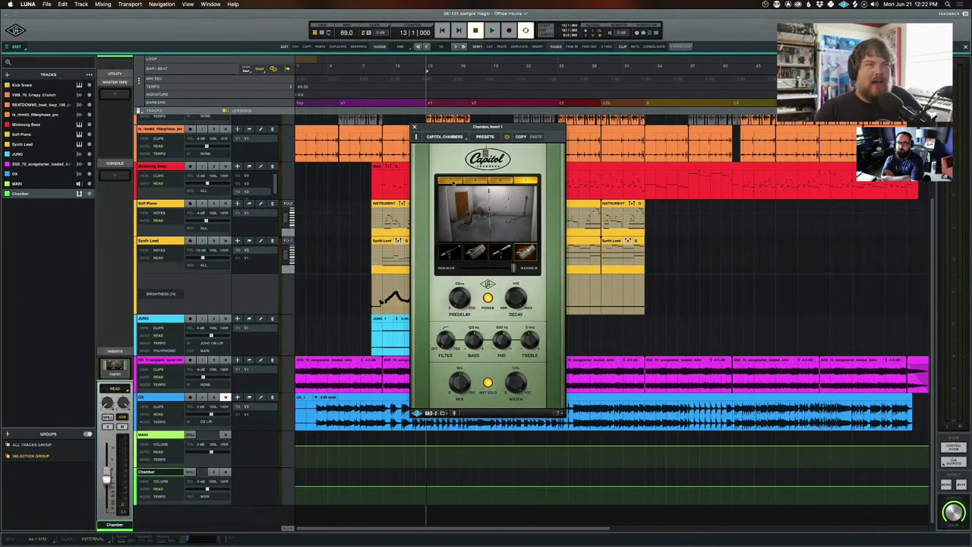
{"action": "left_click", "coordinate": [479, 184]}
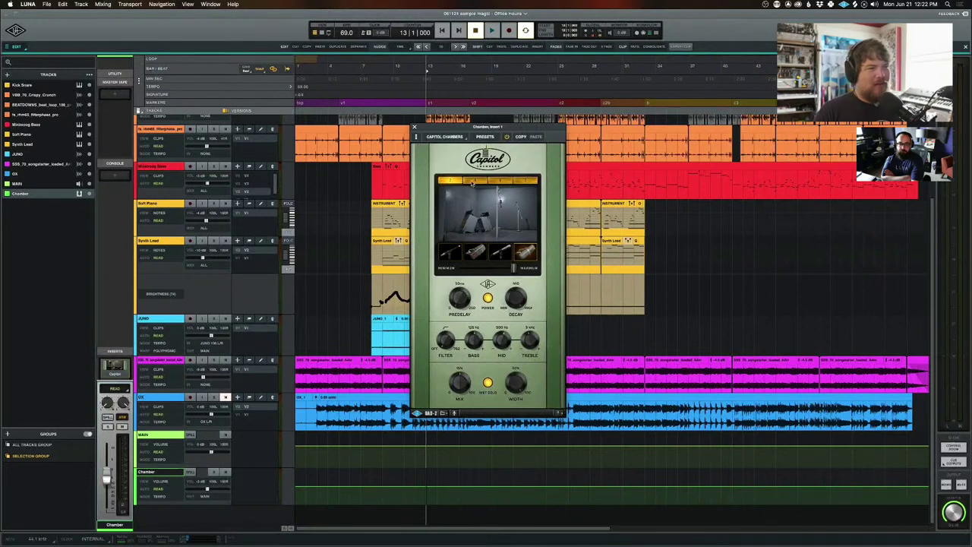
{"action": "left_click", "coordinate": [472, 183]}
{"action": "left_click", "coordinate": [525, 182]}
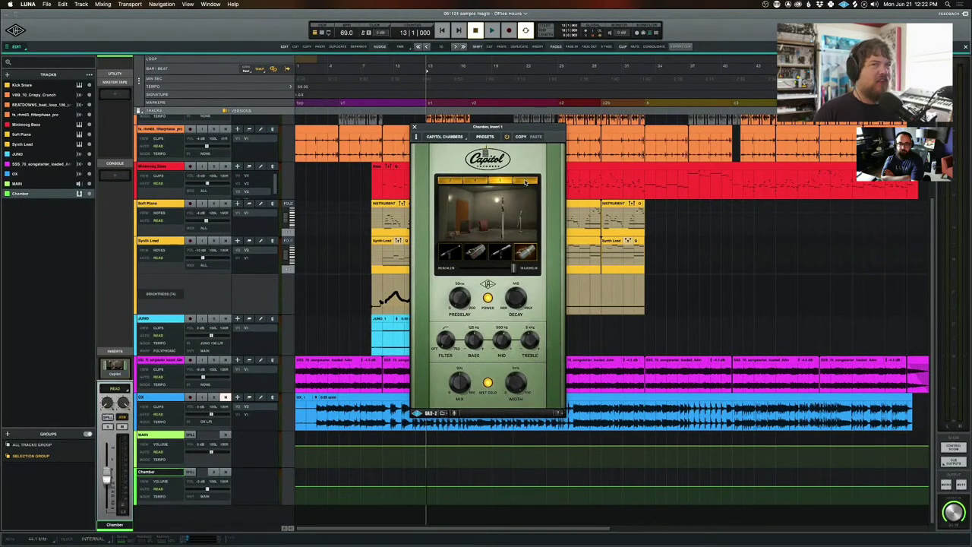
{"action": "left_click", "coordinate": [501, 180]}
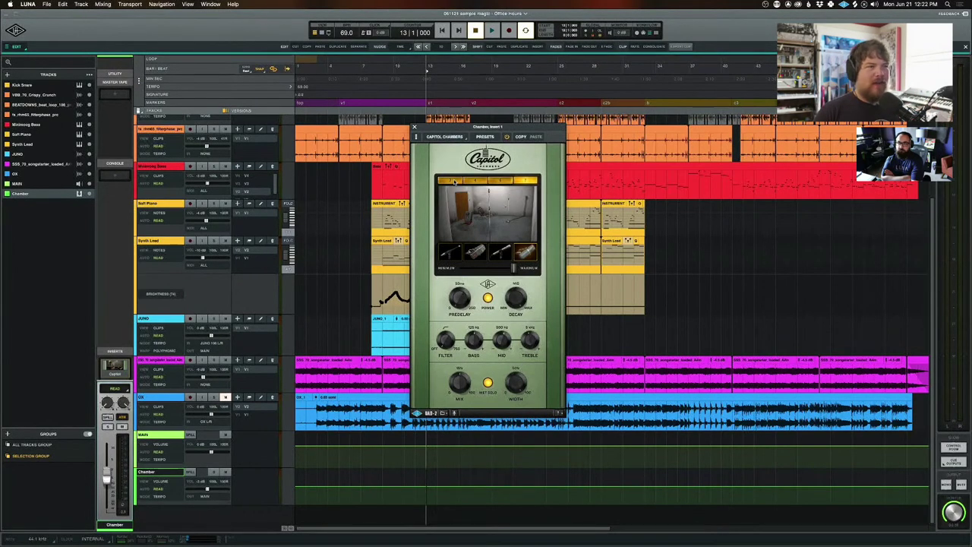
Cycle through the Capitol chambers once more and return to chamber 4.
{"action": "left_click", "coordinate": [477, 181]}
{"action": "left_click", "coordinate": [474, 182]}
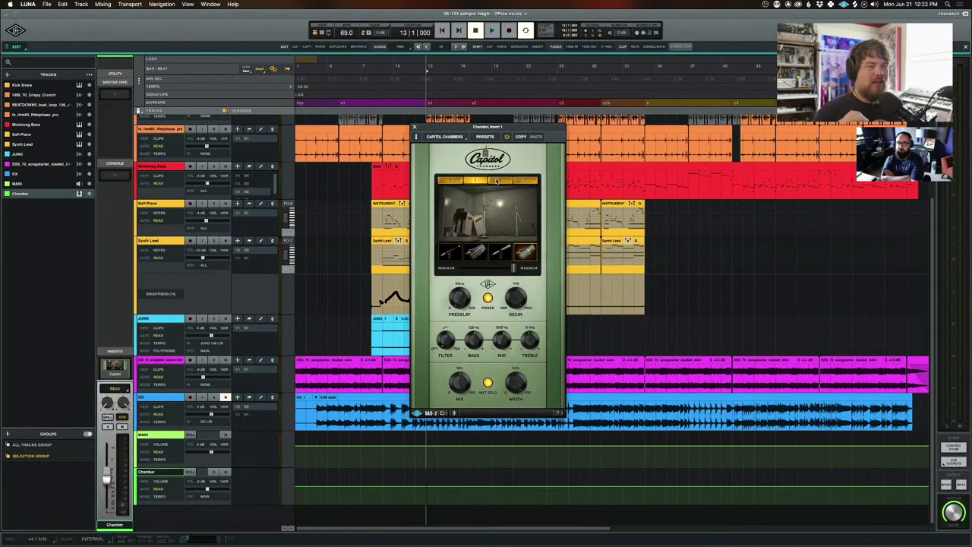
{"action": "left_click", "coordinate": [497, 180]}
{"action": "left_click", "coordinate": [450, 184]}
{"action": "left_click", "coordinate": [532, 183]}
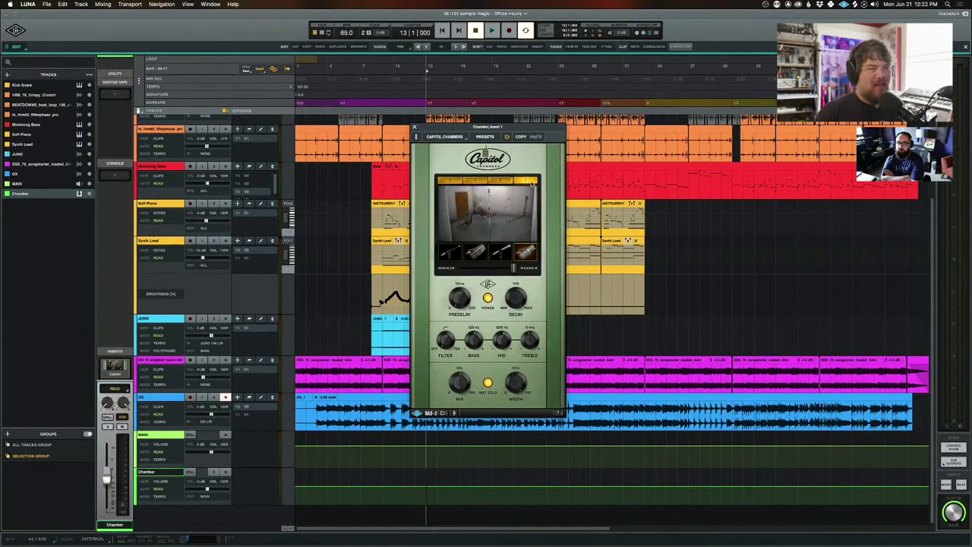
{"action": "left_click", "coordinate": [508, 183]}
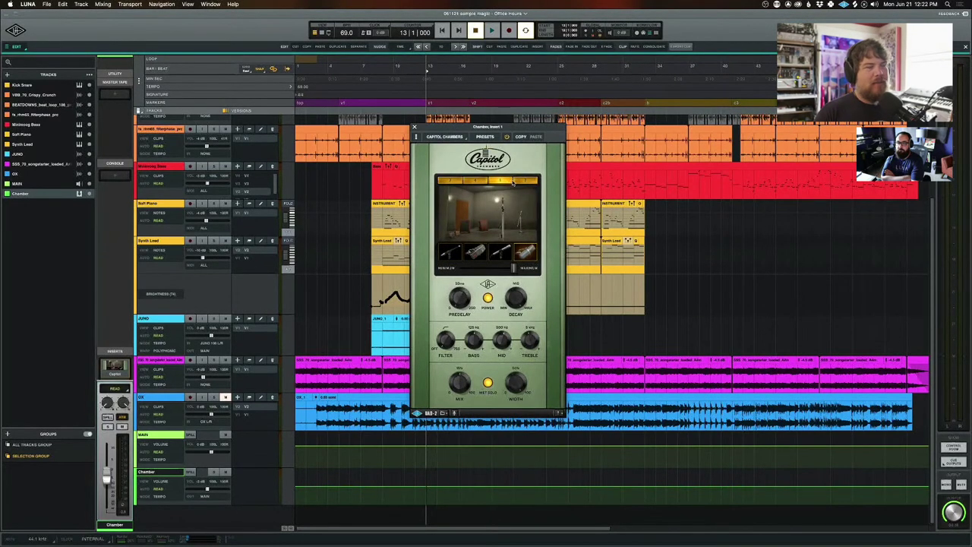
{"action": "left_click", "coordinate": [449, 180]}
{"action": "left_click", "coordinate": [474, 183]}
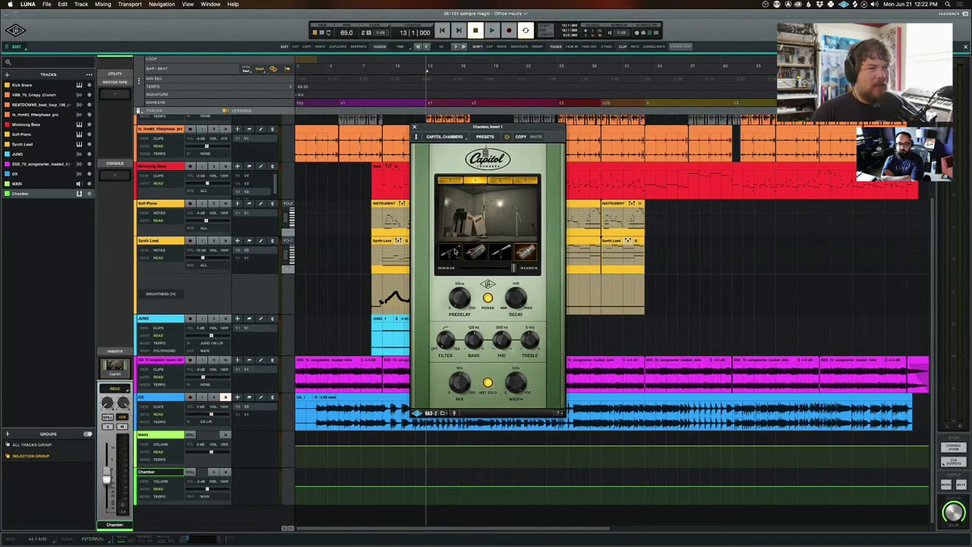
Compare chamber 4's four microphones, ending on the second, and sweep the microphone distance close to minimum and back to maximum.
{"action": "left_click", "coordinate": [451, 253]}
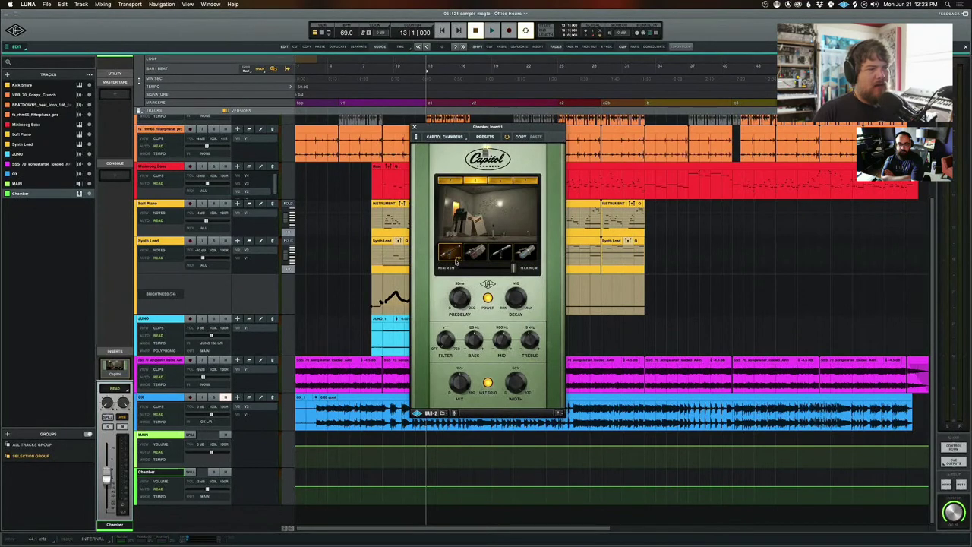
{"action": "left_click", "coordinate": [477, 253]}
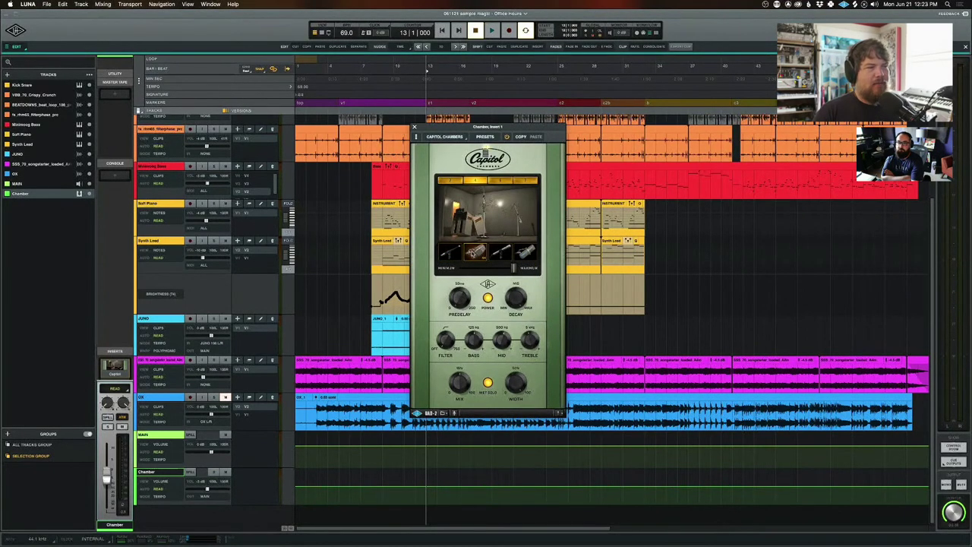
{"action": "left_click", "coordinate": [501, 253]}
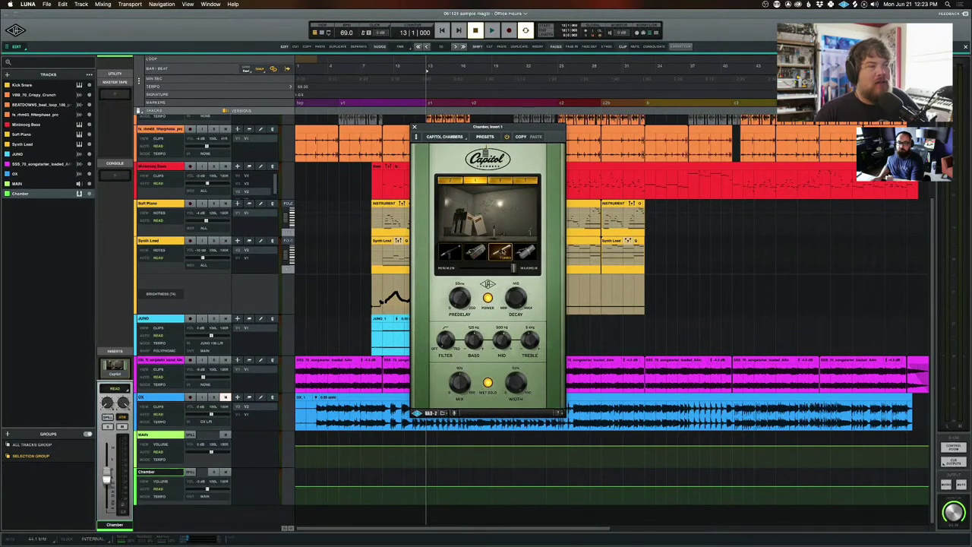
{"action": "left_click", "coordinate": [525, 253]}
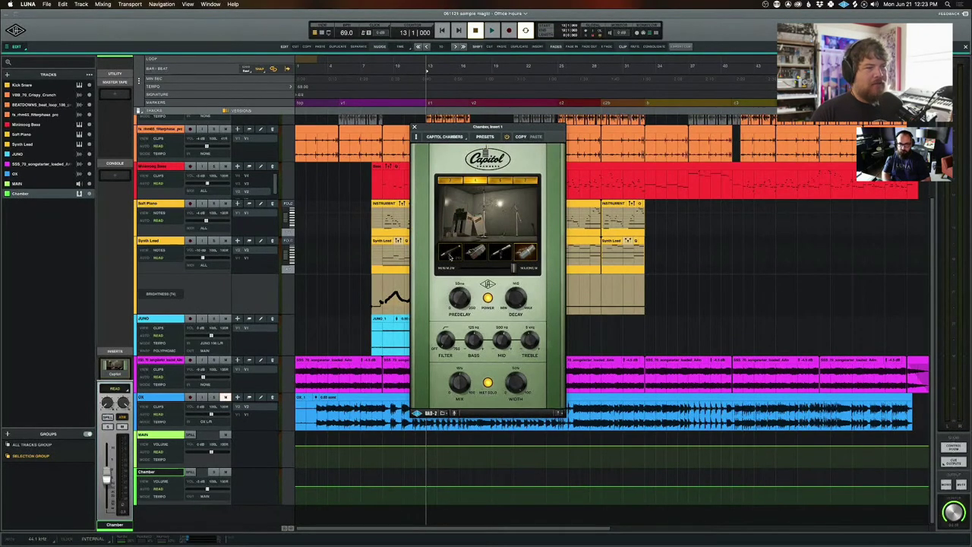
{"action": "left_click", "coordinate": [449, 255]}
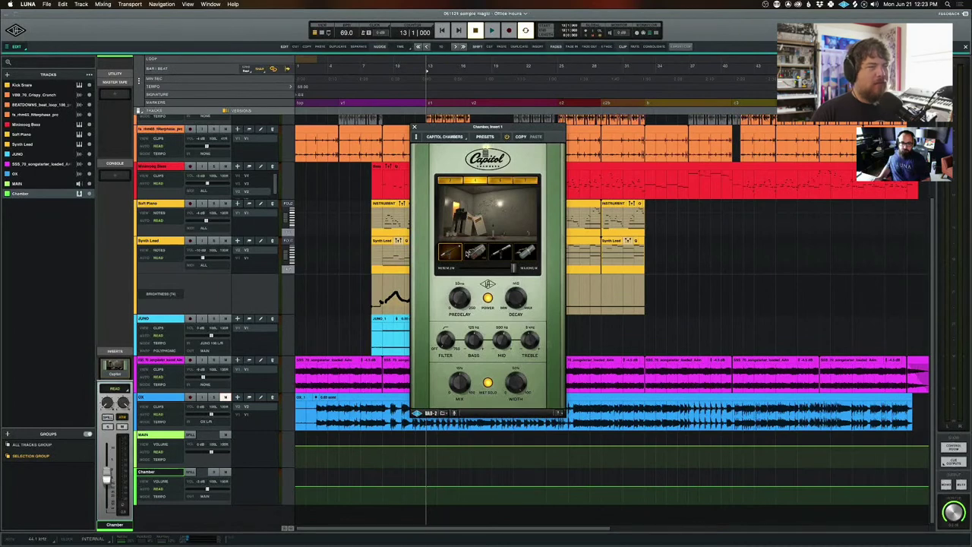
{"action": "left_click", "coordinate": [474, 253]}
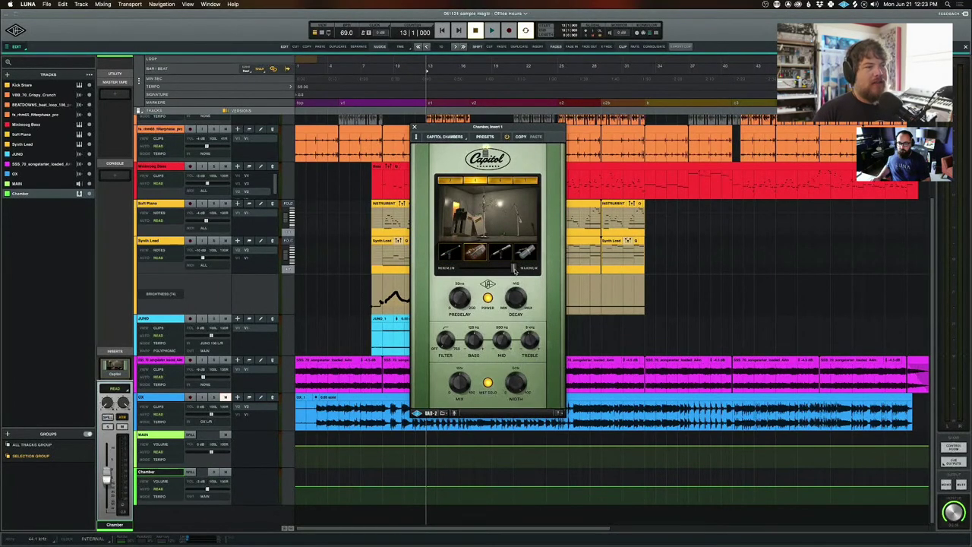
{"action": "left_click_drag", "start_coordinate": [514, 269], "coordinate": [462, 269]}
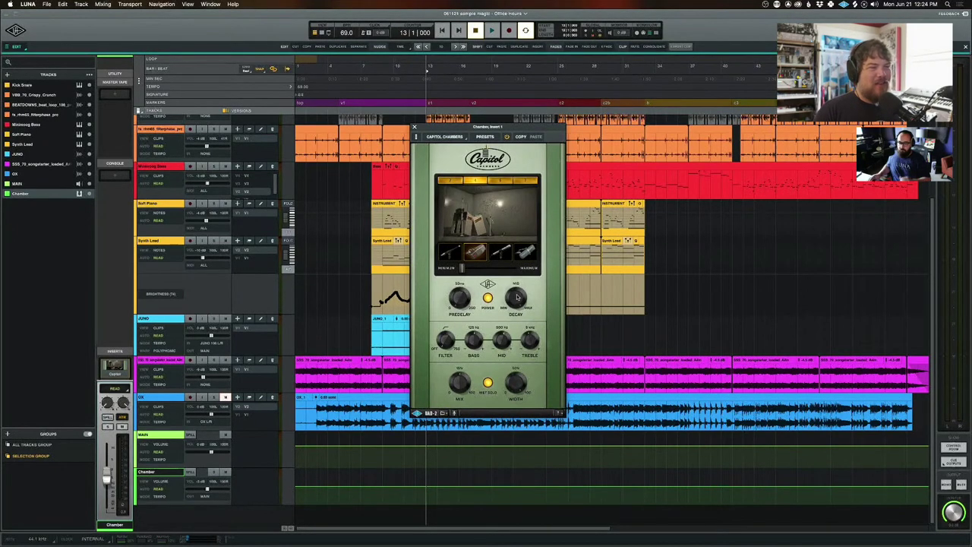
{"action": "left_click_drag", "start_coordinate": [458, 267], "coordinate": [544, 271]}
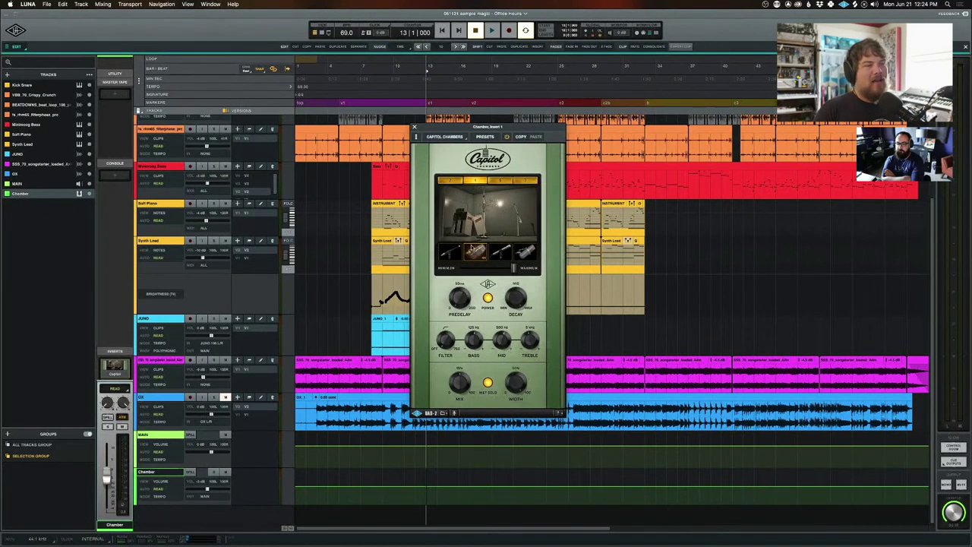
Switch to chamber 7 and try out the Wet Solo switch and the Mix knob.
{"action": "left_click", "coordinate": [529, 181]}
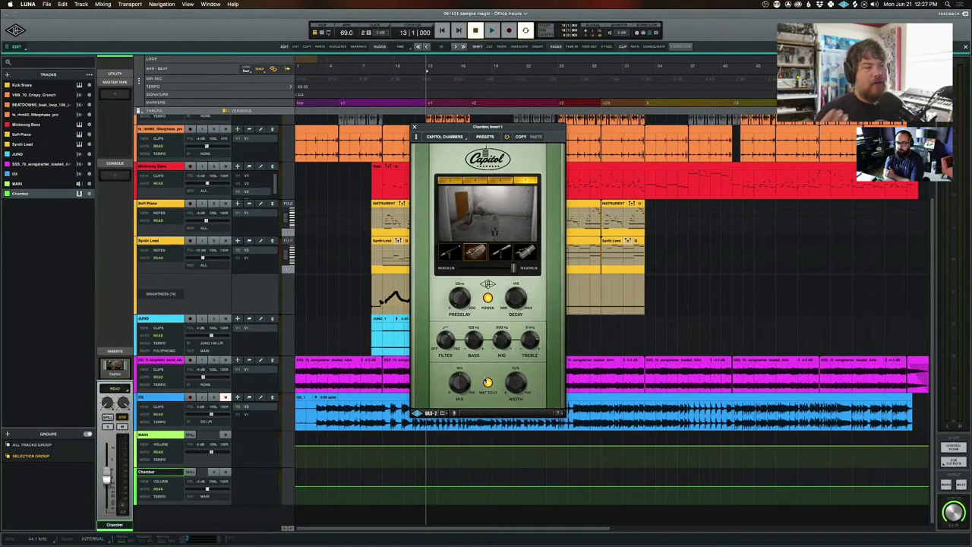
{"action": "left_click", "coordinate": [488, 382]}
{"action": "left_click", "coordinate": [488, 383]}
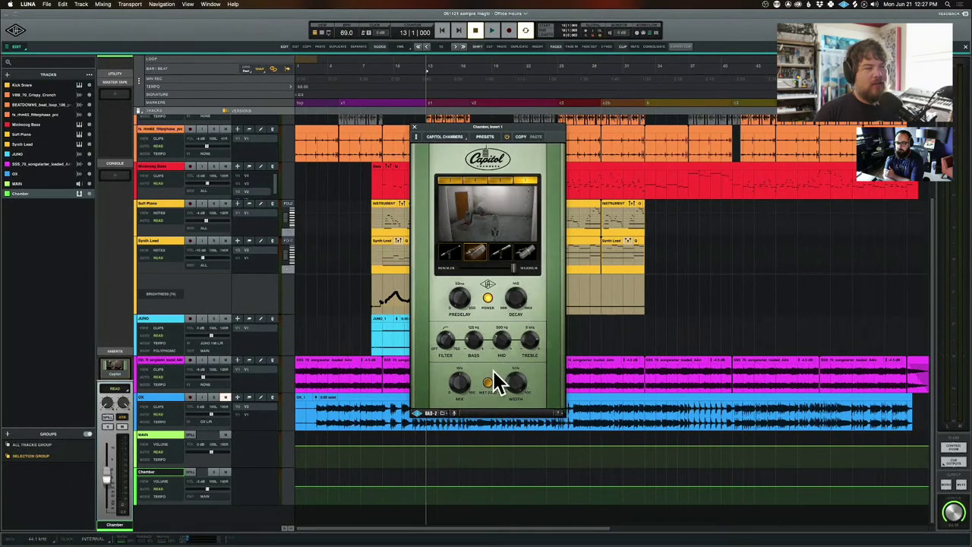
{"action": "mouse_move", "coordinate": [467, 382]}
{"action": "left_mouse_down"}
{"action": "mouse_move", "coordinate": [459, 385]}
{"action": "mouse_move", "coordinate": [459, 370]}
{"action": "left_mouse_up"}
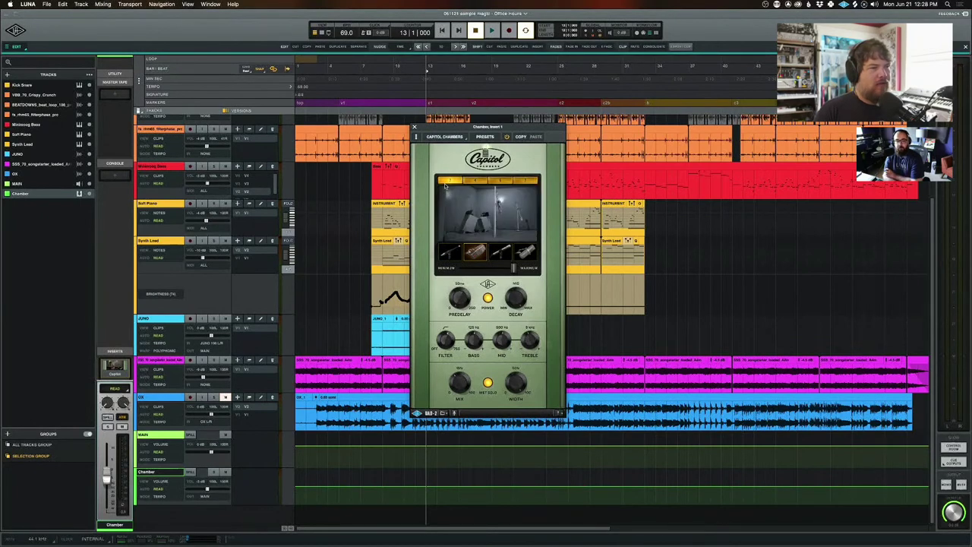
Choose chamber 2's third microphone and select the VBB_70_Crispy_Crunch track from bar 13 to bar 17, moving the plug-in window clear of it.
{"action": "scroll", "coordinate": [394, 269], "scroll_direction": "up", "scroll_amount": 3}
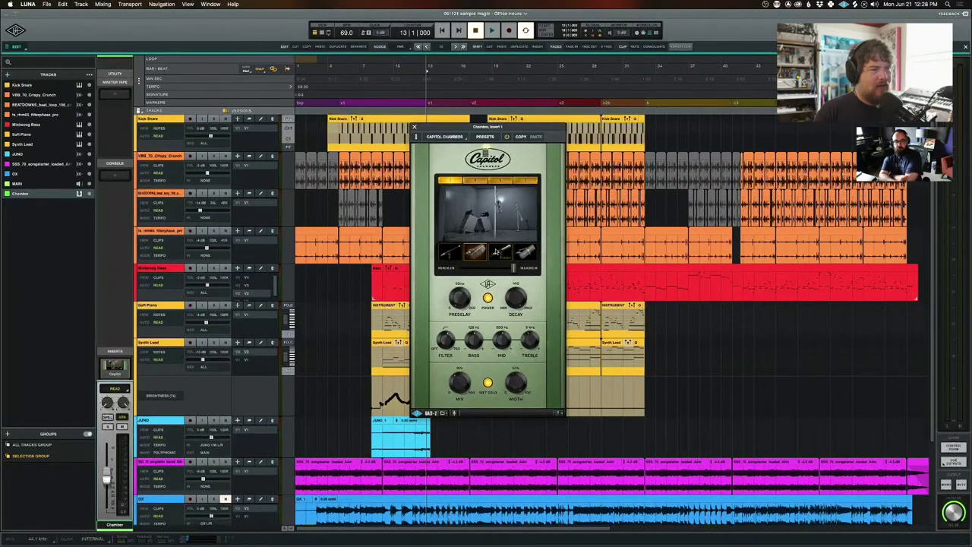
{"action": "left_click", "coordinate": [500, 253]}
{"action": "left_click_drag", "start_coordinate": [421, 158], "coordinate": [483, 164]}
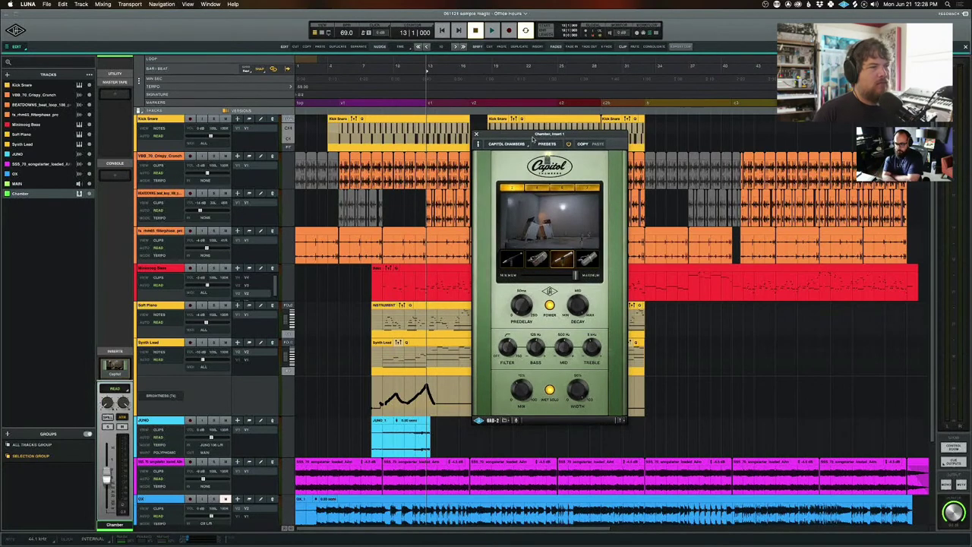
{"action": "left_click_drag", "start_coordinate": [536, 136], "coordinate": [564, 133]}
{"action": "left_click_drag", "start_coordinate": [466, 156], "coordinate": [426, 158]}
{"action": "left_click_drag", "start_coordinate": [604, 133], "coordinate": [581, 138]}
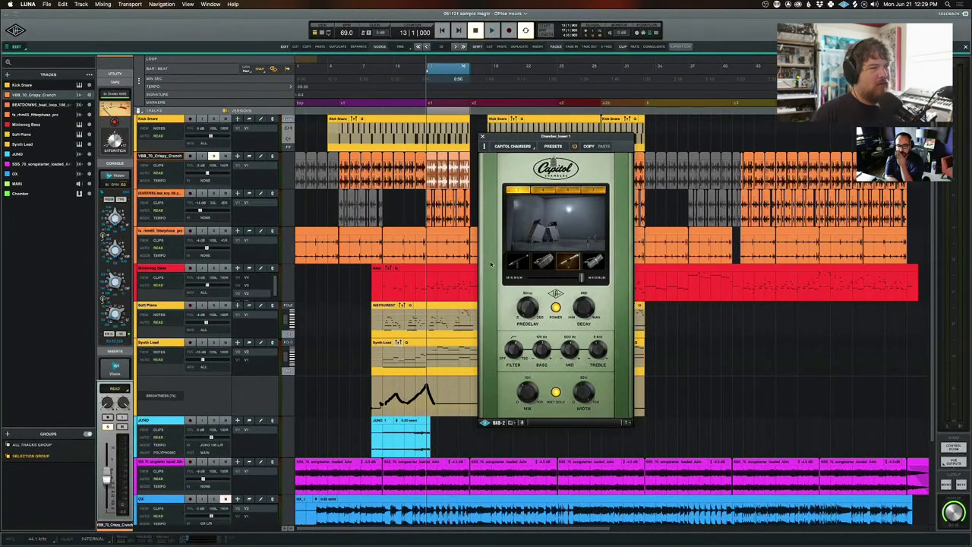
Play the selected VBB_70_Crispy_Crunch bars in a loop and check the track's Chamber send in the mixer.
{"action": "key", "text": "space"}
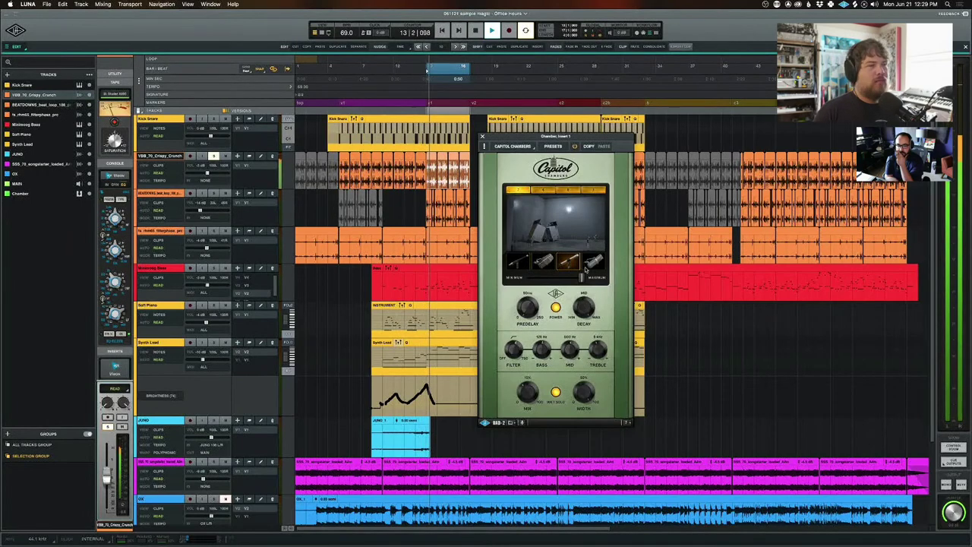
{"action": "key", "text": "super+equal"}
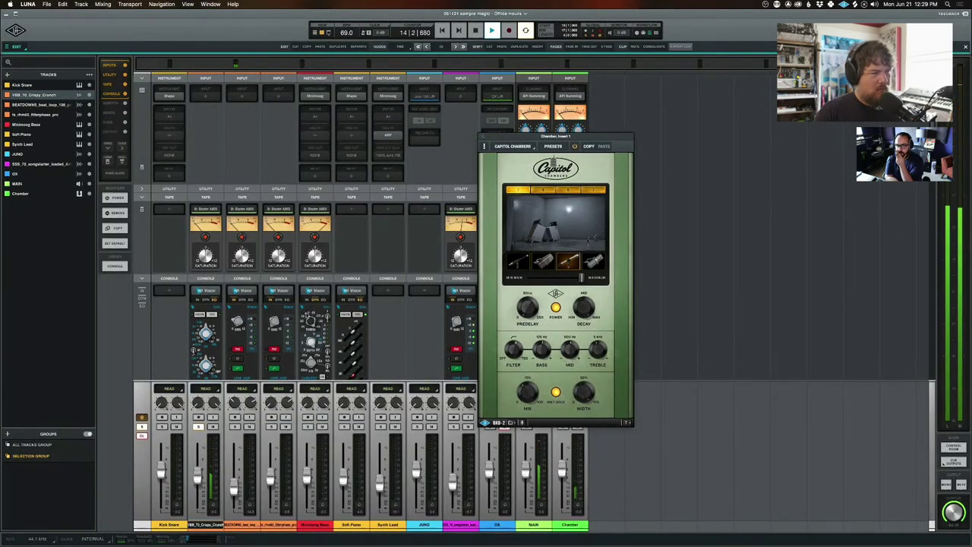
{"action": "scroll", "coordinate": [198, 343], "scroll_direction": "down", "scroll_amount": 5}
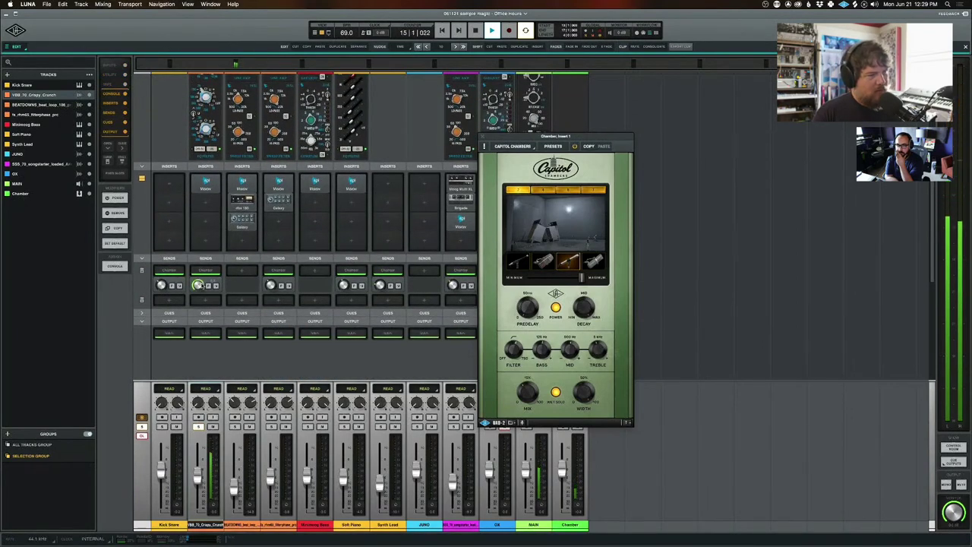
{"action": "key", "text": "super+equal"}
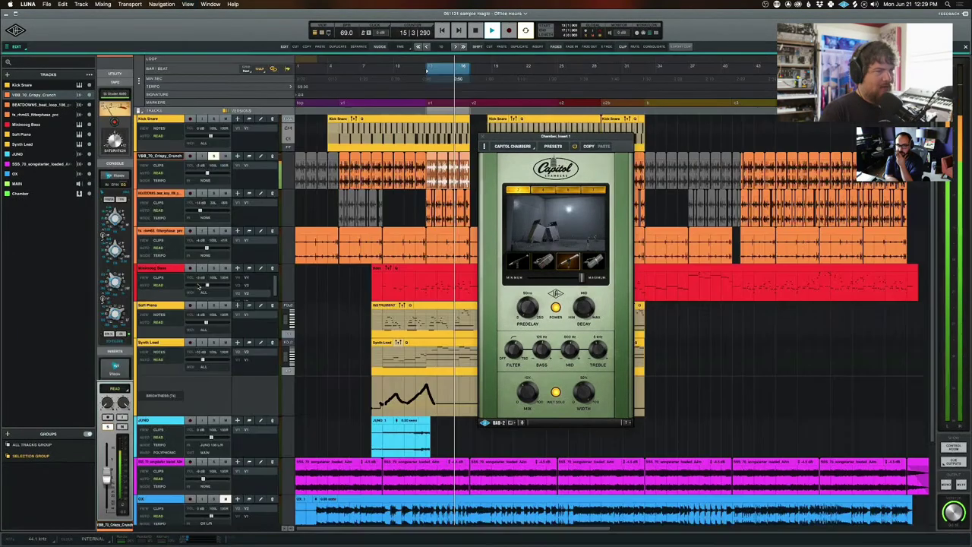
Audition the four Capitol chambers on the looping VBB_70_Crispy_Crunch track, switching back and forth to compare them.
{"action": "left_click", "coordinate": [547, 193]}
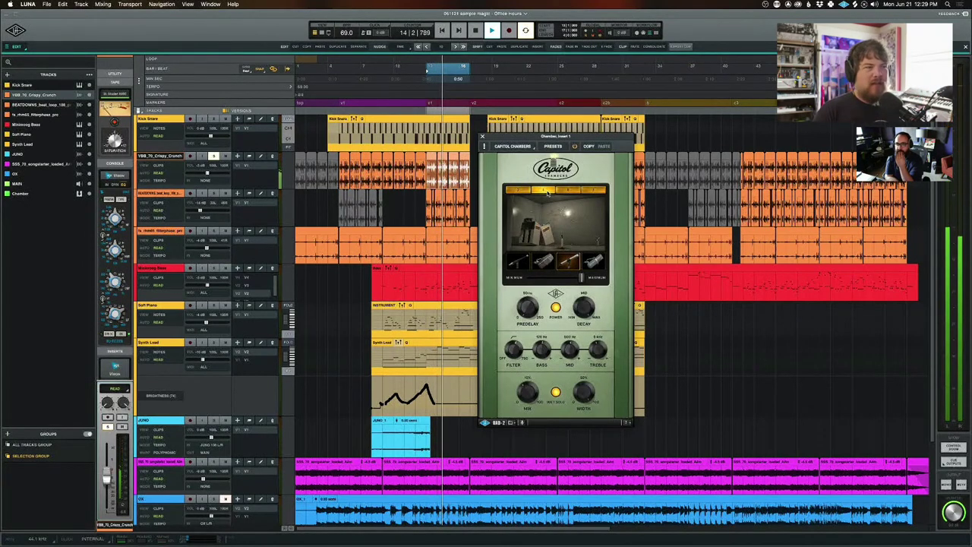
{"action": "left_click", "coordinate": [566, 191]}
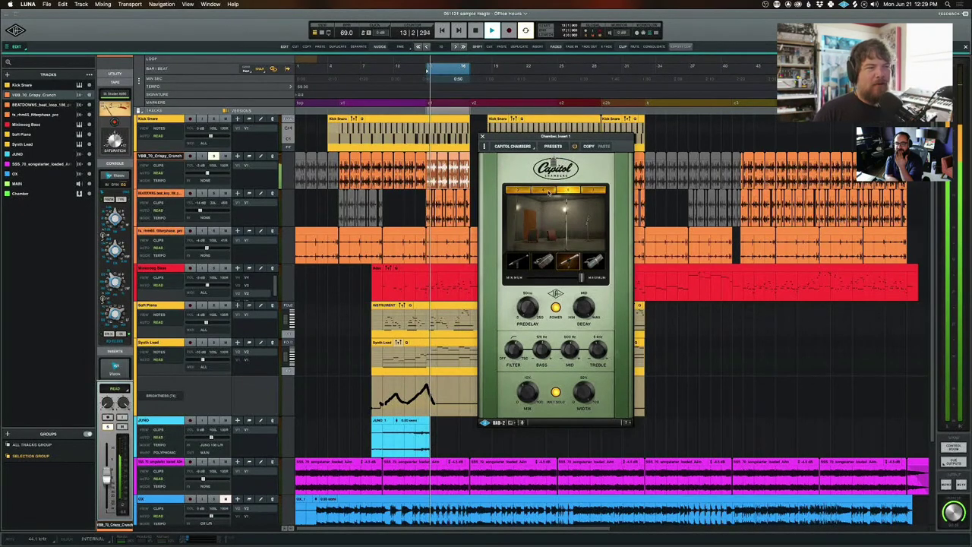
{"action": "left_click", "coordinate": [549, 191]}
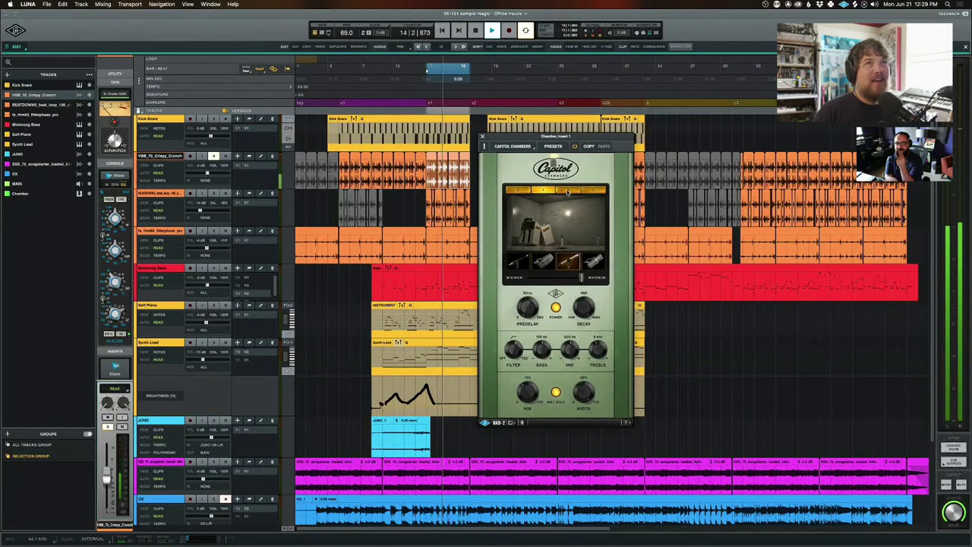
{"action": "left_click", "coordinate": [567, 191]}
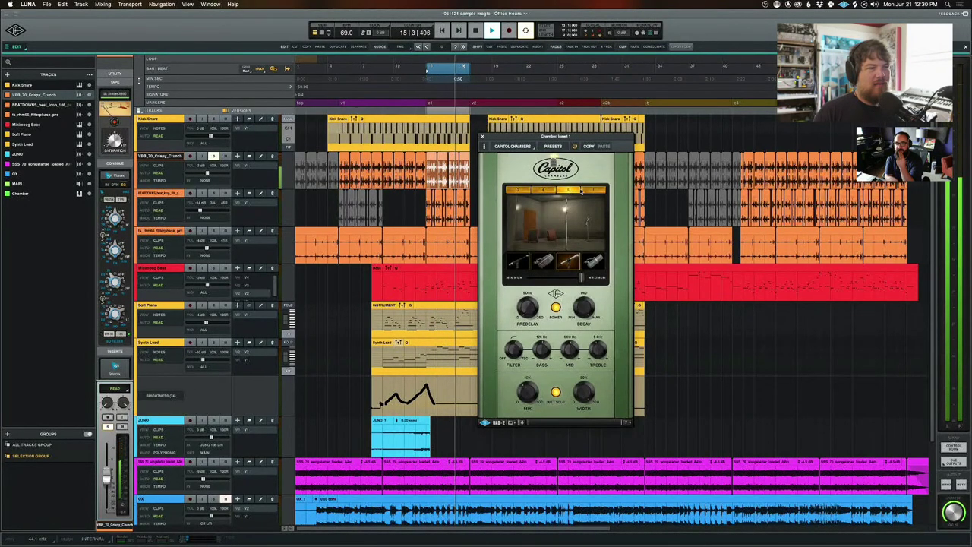
{"action": "left_click", "coordinate": [594, 190]}
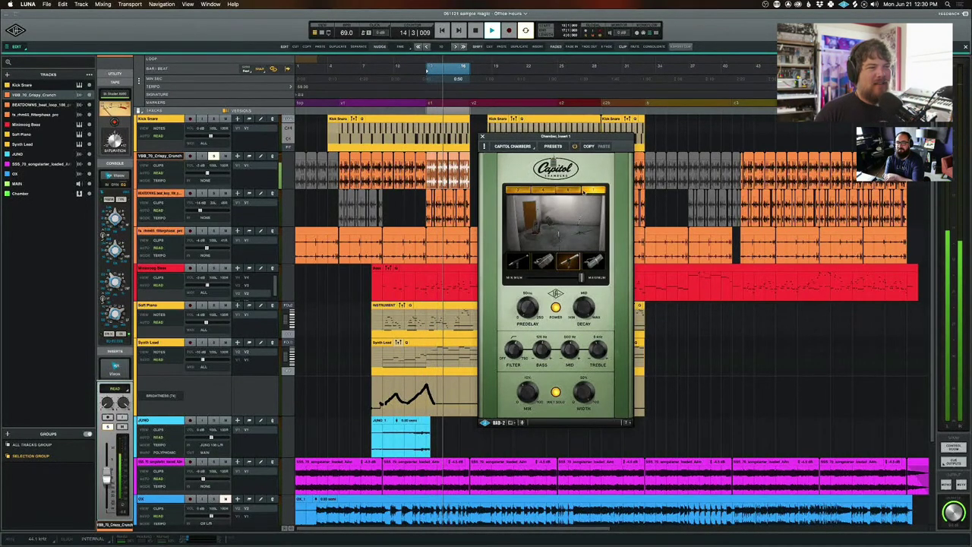
{"action": "left_click", "coordinate": [515, 191]}
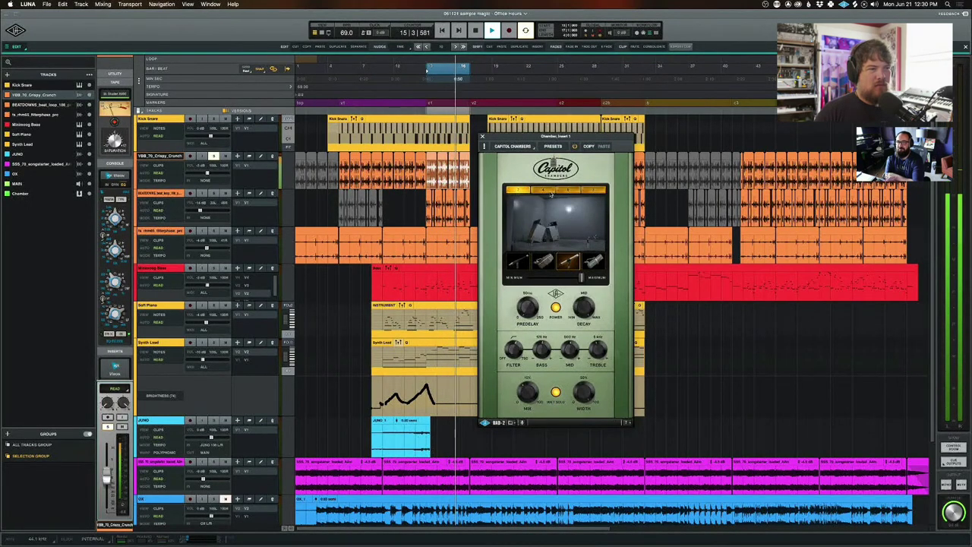
{"action": "left_click", "coordinate": [574, 190]}
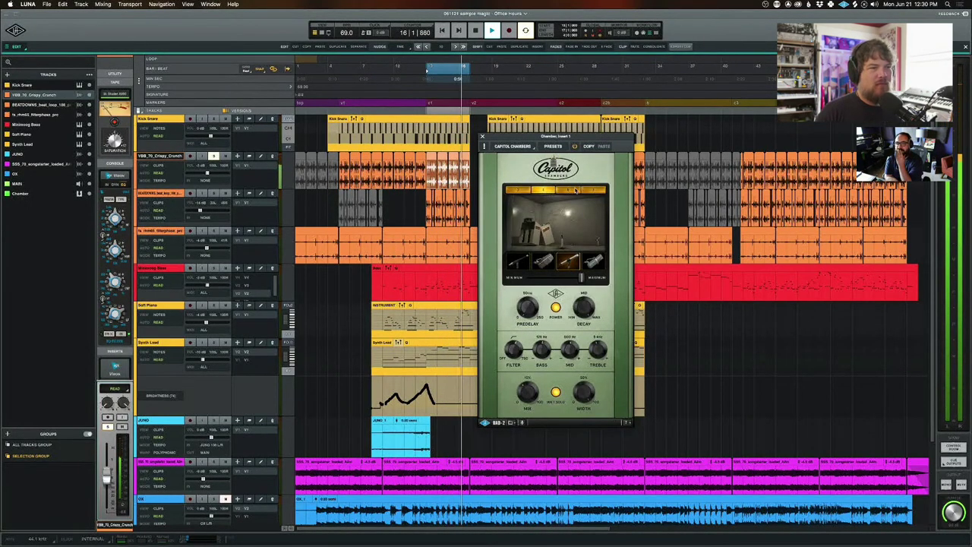
Compare the third and fourth Capitol chambers on the looping drums, finish on the third chamber, and stop playback.
{"action": "left_click", "coordinate": [598, 191]}
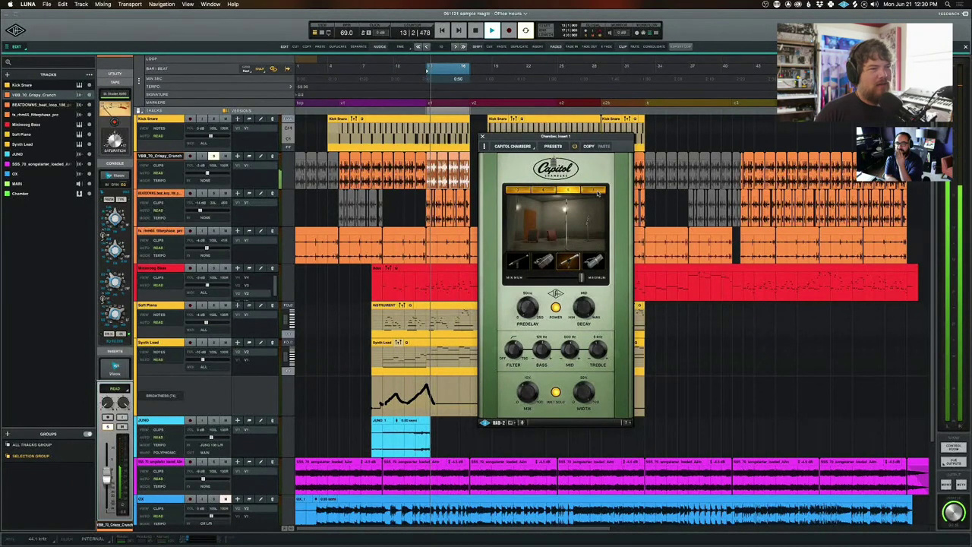
{"action": "left_click", "coordinate": [598, 191]}
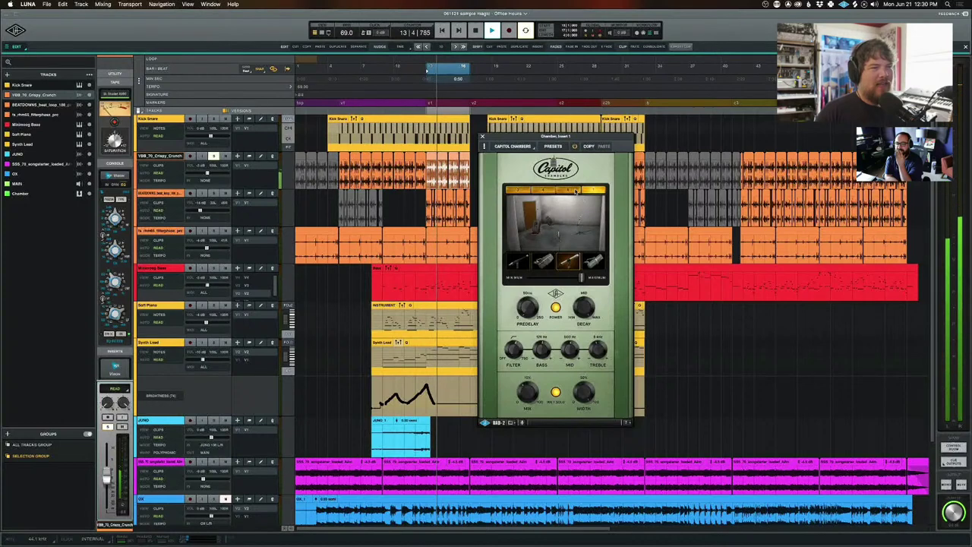
{"action": "left_click", "coordinate": [574, 191]}
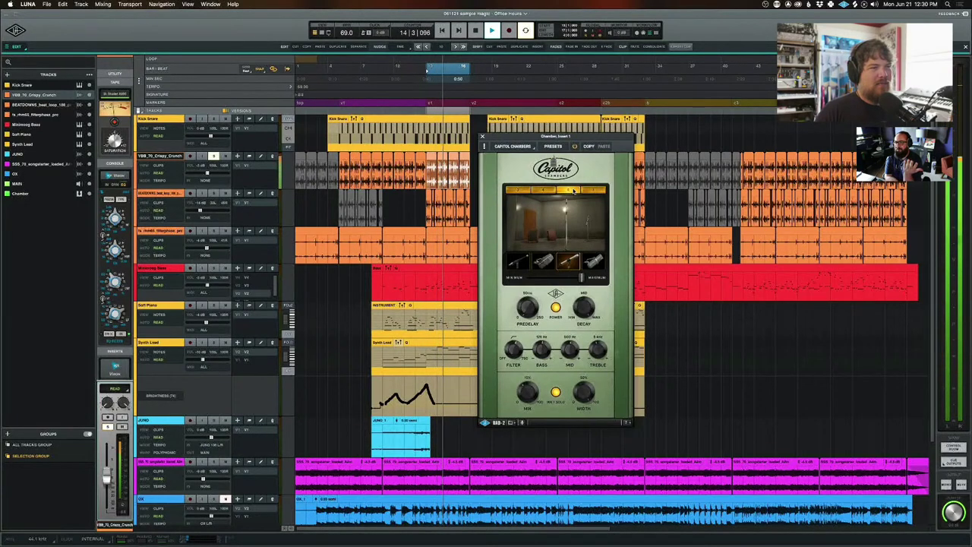
{"action": "key", "text": "space"}
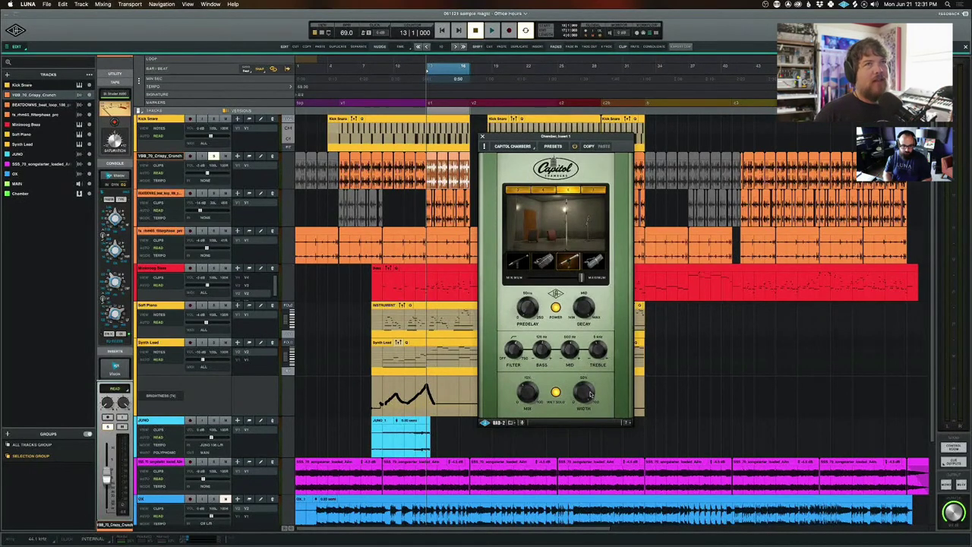
Replay the looped VBB_70_Crispy_Crunch bars through the third chamber and try the reverb's Filter knob.
{"action": "key", "text": "space"}
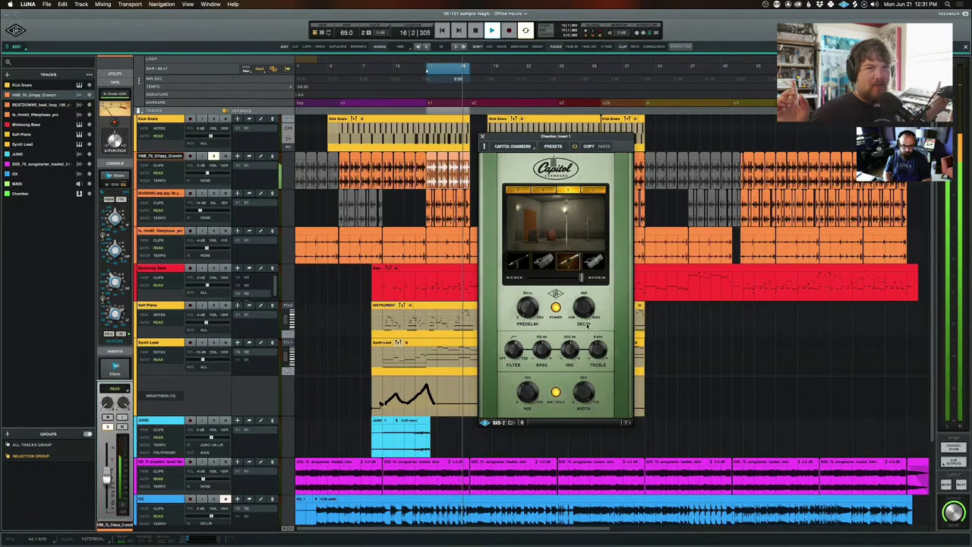
{"action": "key", "text": "space"}
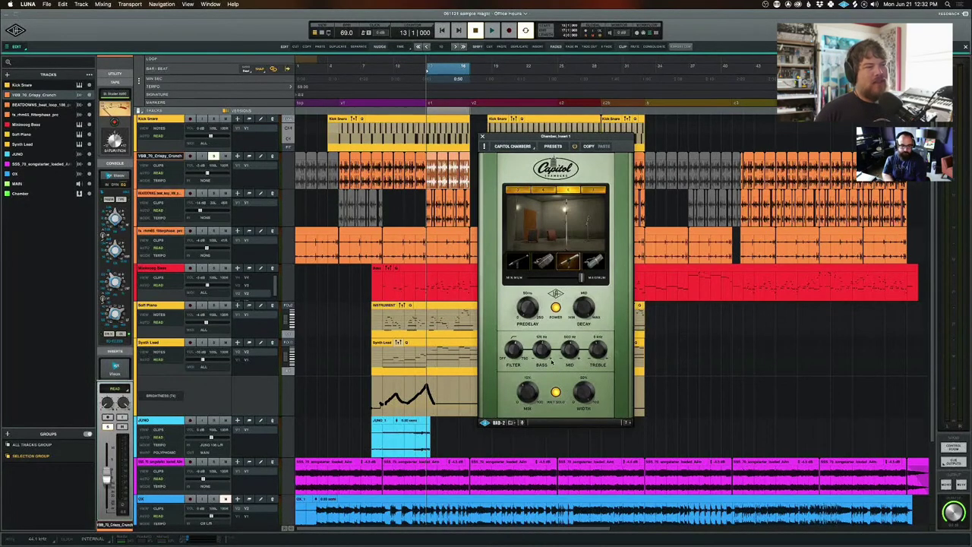
{"action": "key", "text": "space"}
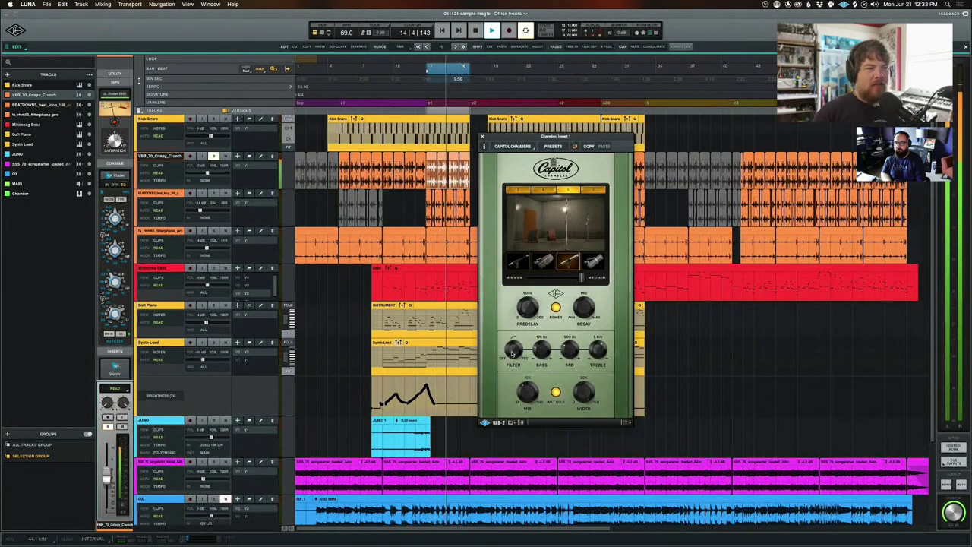
{"action": "left_click_drag", "start_coordinate": [512, 352], "coordinate": [520, 322]}
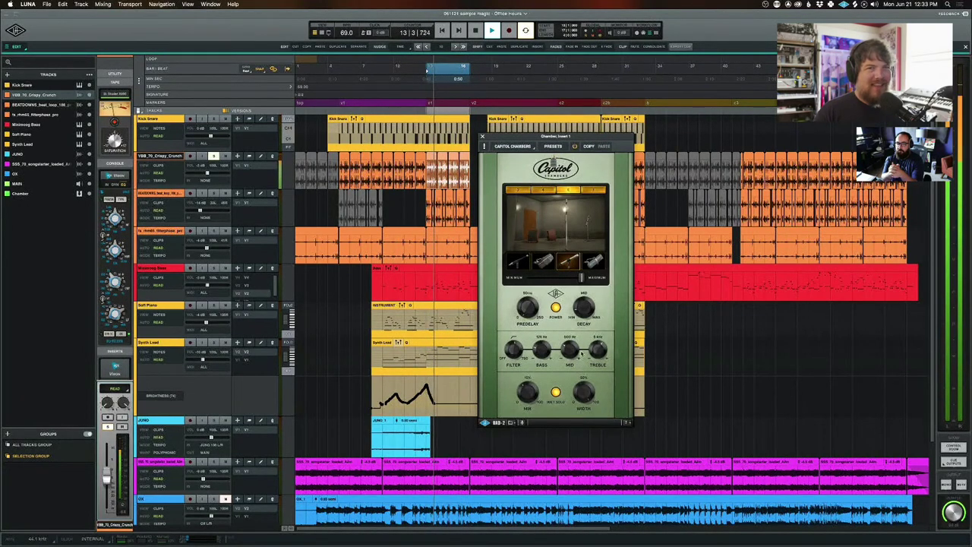
{"action": "key", "text": "space"}
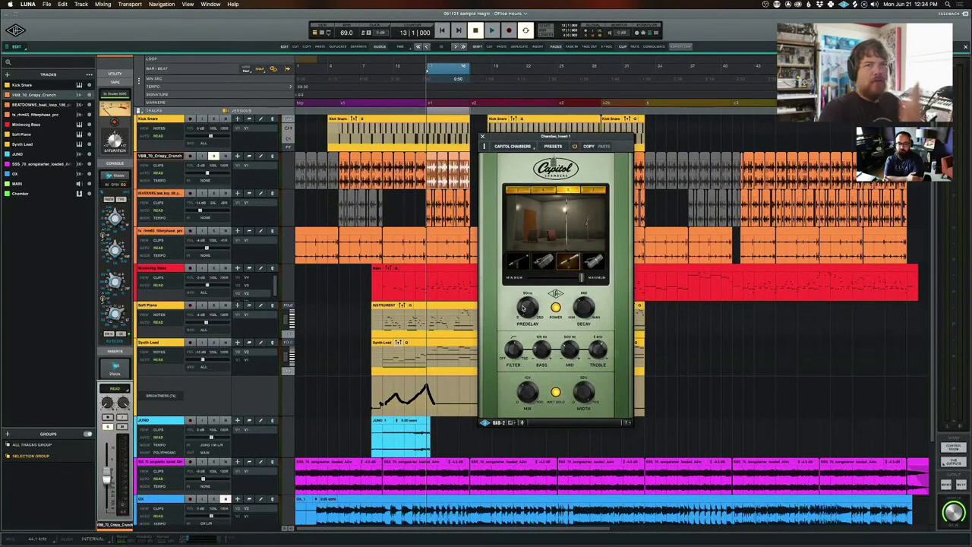
{"action": "key", "text": "space"}
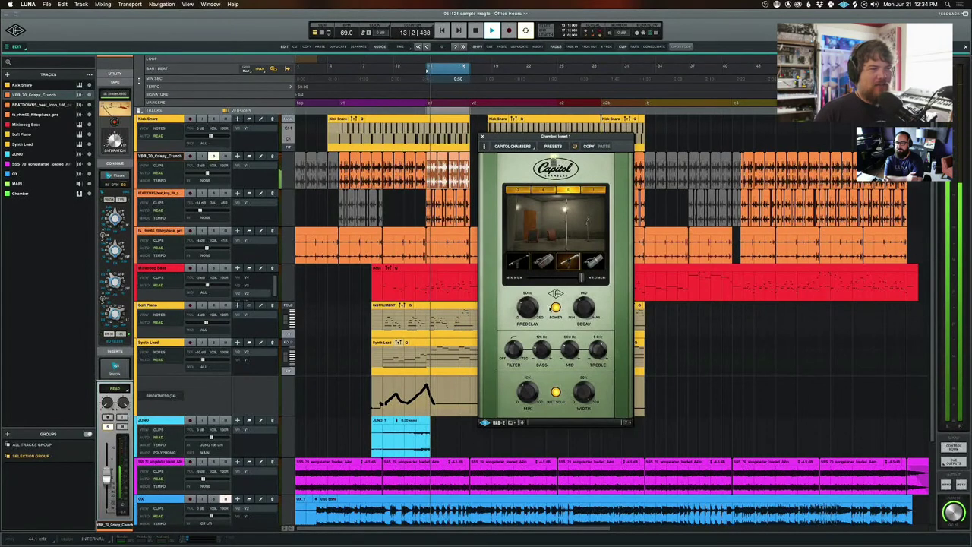
{"action": "key", "text": "space"}
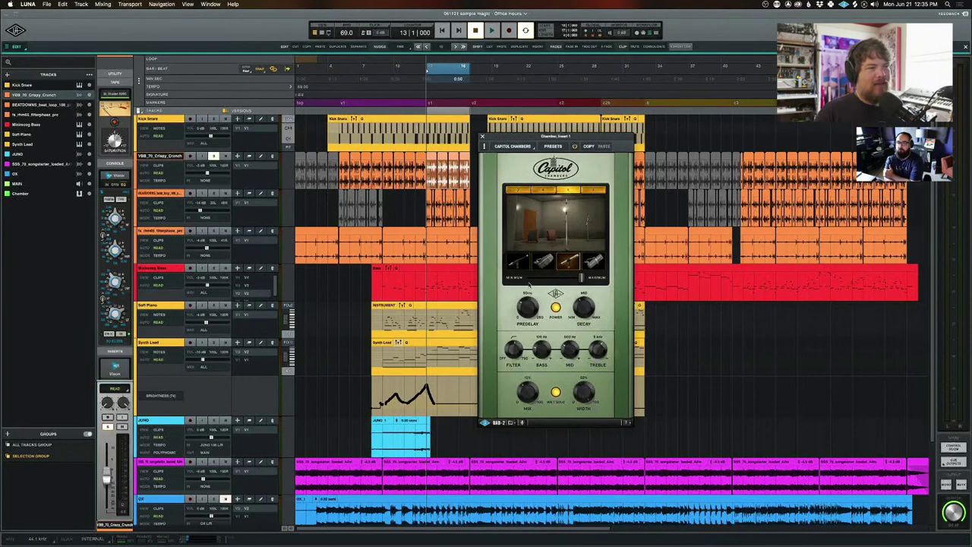
Audition the third chamber's fourth, first, second and third microphones on the looping drums, ending on the third, and stop playback.
{"action": "key", "text": "space"}
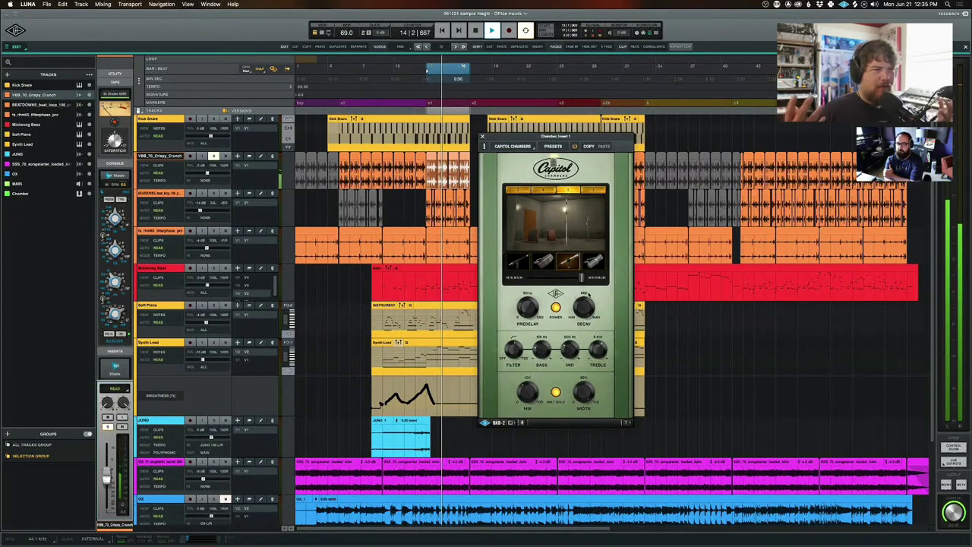
{"action": "left_click", "coordinate": [594, 262]}
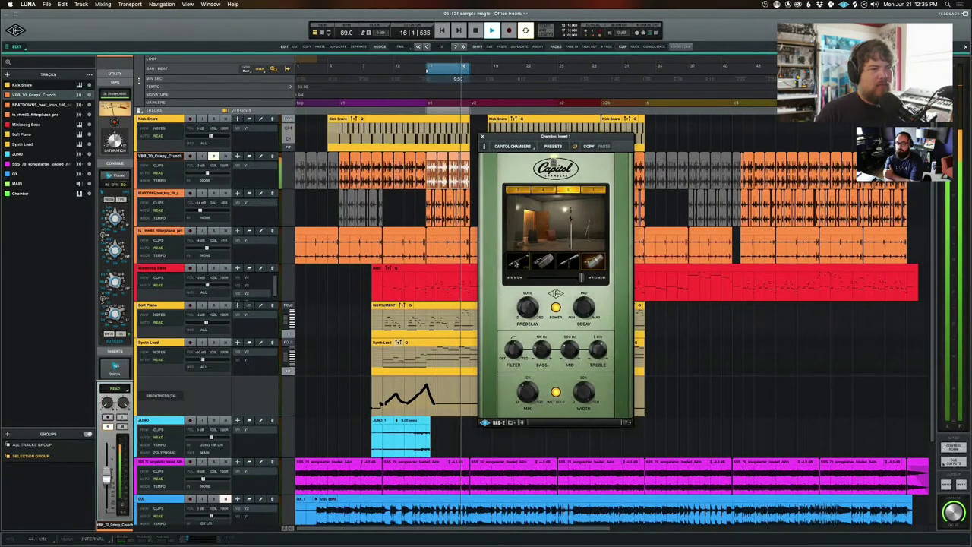
{"action": "left_click", "coordinate": [517, 263]}
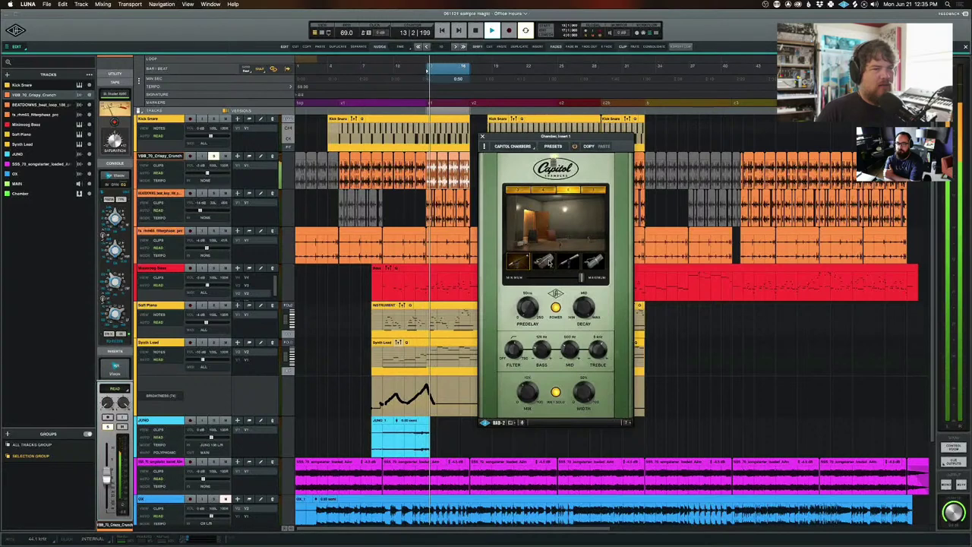
{"action": "left_click", "coordinate": [544, 262]}
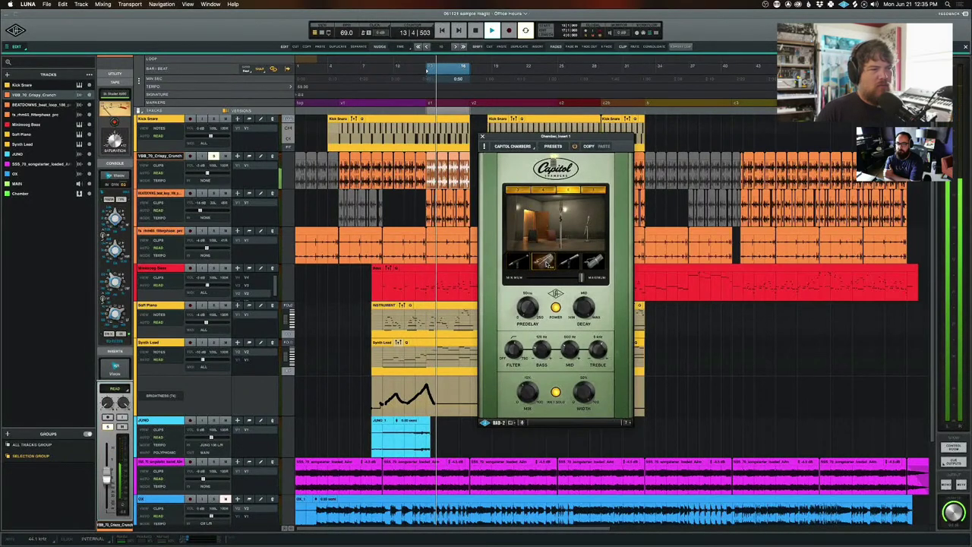
{"action": "left_click", "coordinate": [569, 262]}
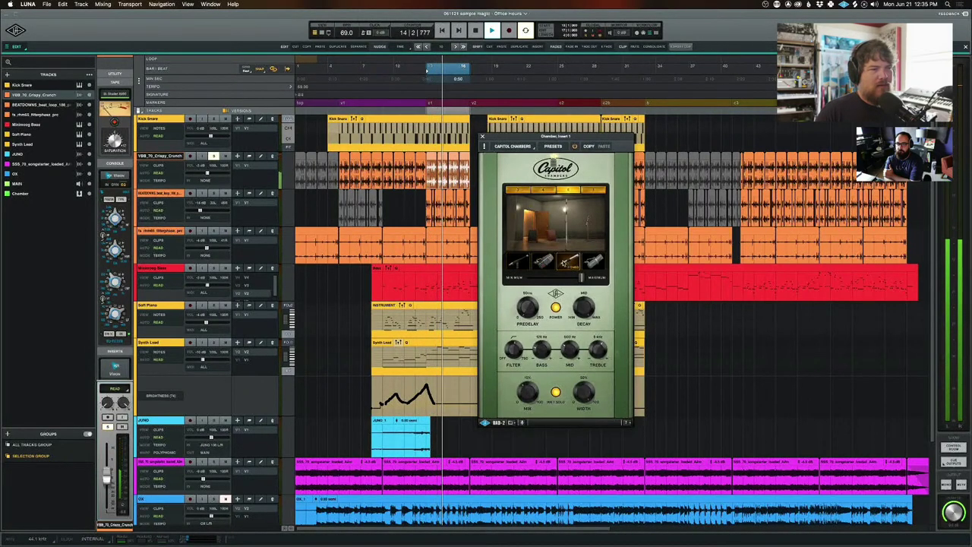
{"action": "key", "text": "space"}
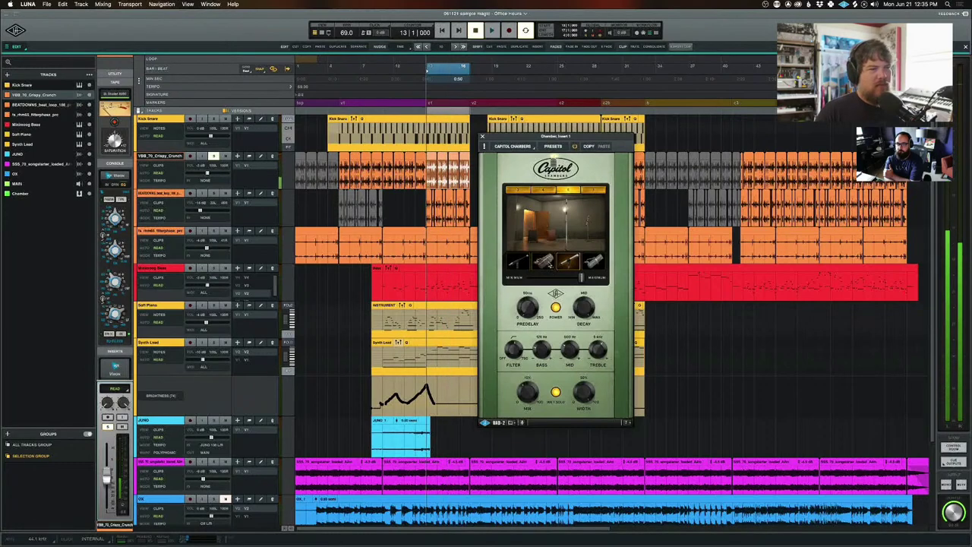
Compare the placement of the chamber's second and third microphones with playback stopped, leaving the third one selected.
{"action": "left_click", "coordinate": [543, 262]}
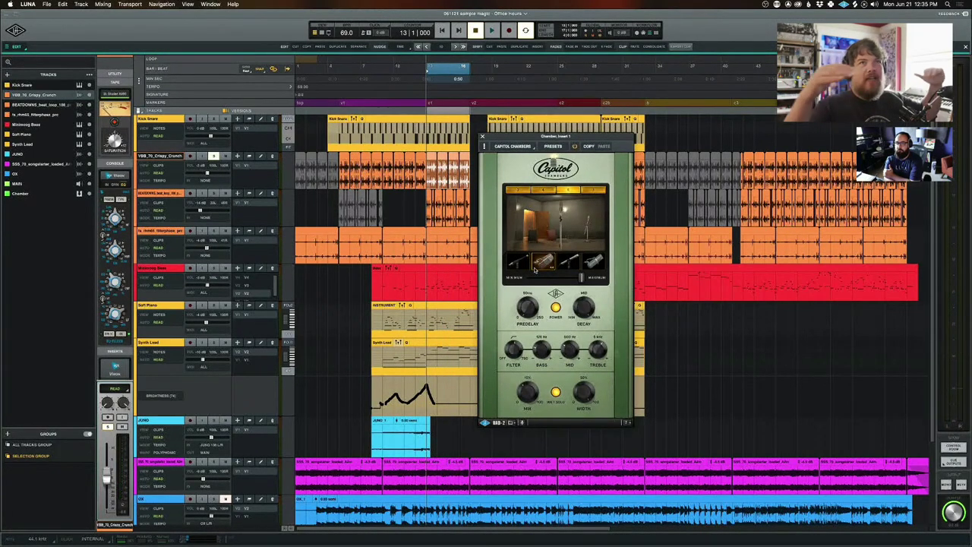
{"action": "left_click", "coordinate": [569, 263]}
{"action": "left_click", "coordinate": [569, 262]}
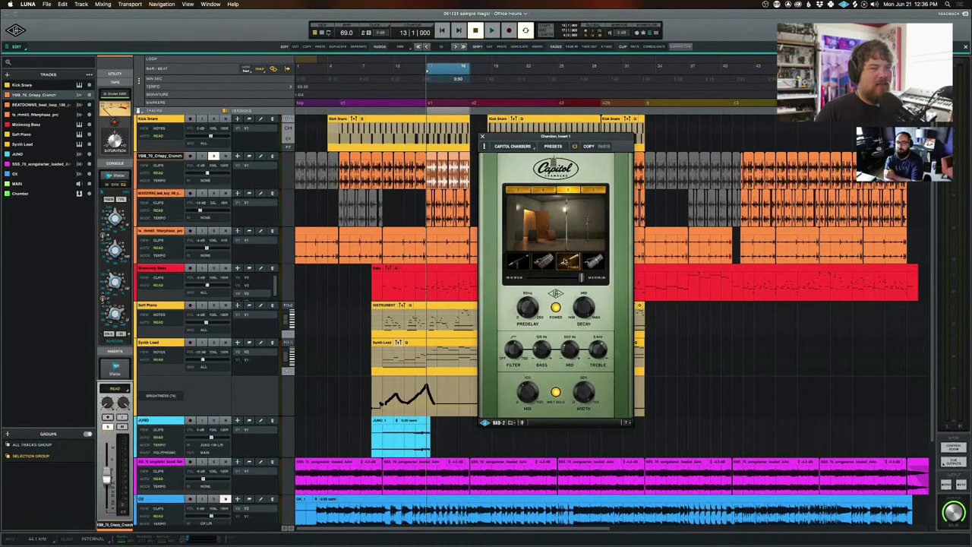
{"action": "left_click", "coordinate": [570, 262]}
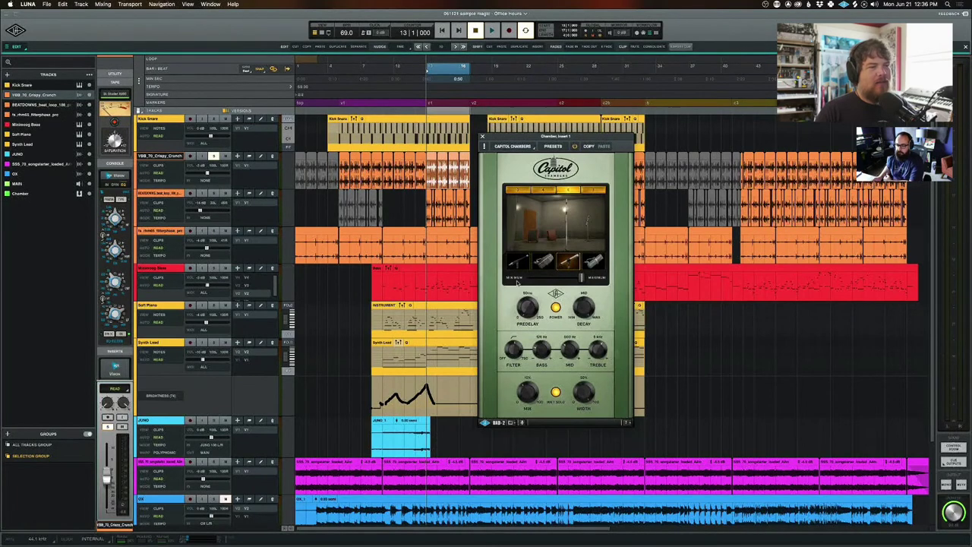
Audition different distances of the third microphone with its position slider on the looping drums, and return the slider to its original position.
{"action": "mouse_move", "coordinate": [582, 281]}
{"action": "left_mouse_down"}
{"action": "mouse_move", "coordinate": [530, 280]}
{"action": "mouse_move", "coordinate": [608, 280]}
{"action": "mouse_move", "coordinate": [577, 278]}
{"action": "left_mouse_up"}
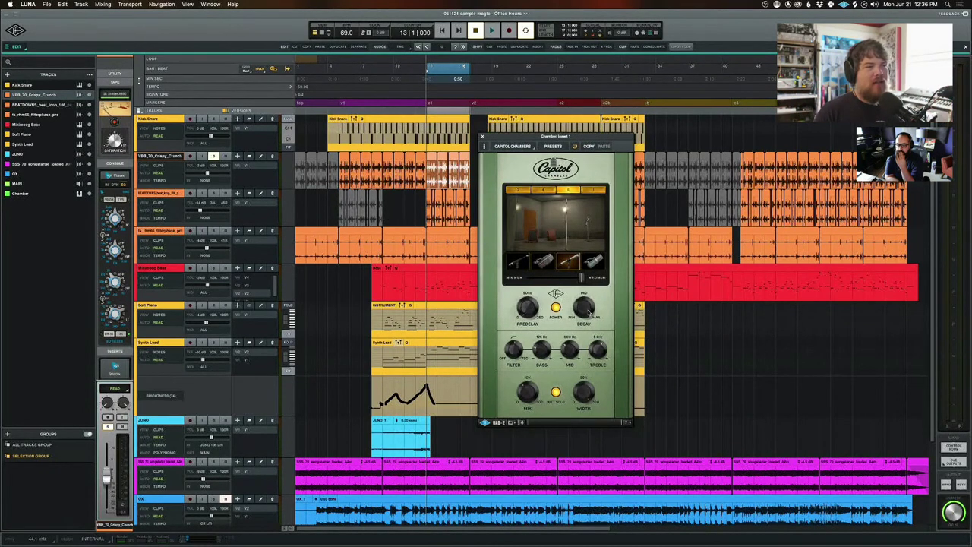
{"action": "mouse_move", "coordinate": [583, 278]}
{"action": "left_mouse_down"}
{"action": "mouse_move", "coordinate": [535, 278]}
{"action": "mouse_move", "coordinate": [585, 280]}
{"action": "left_mouse_up"}
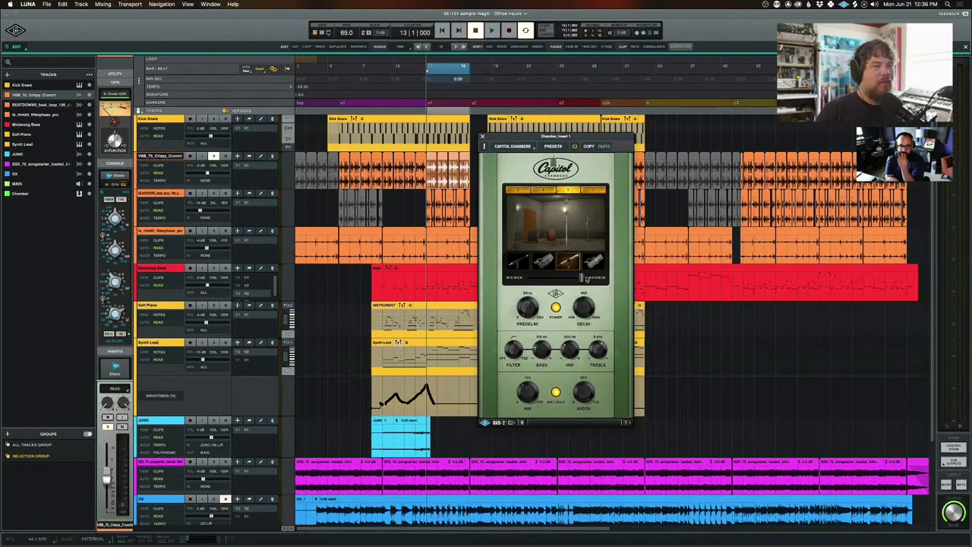
{"action": "key", "text": "space"}
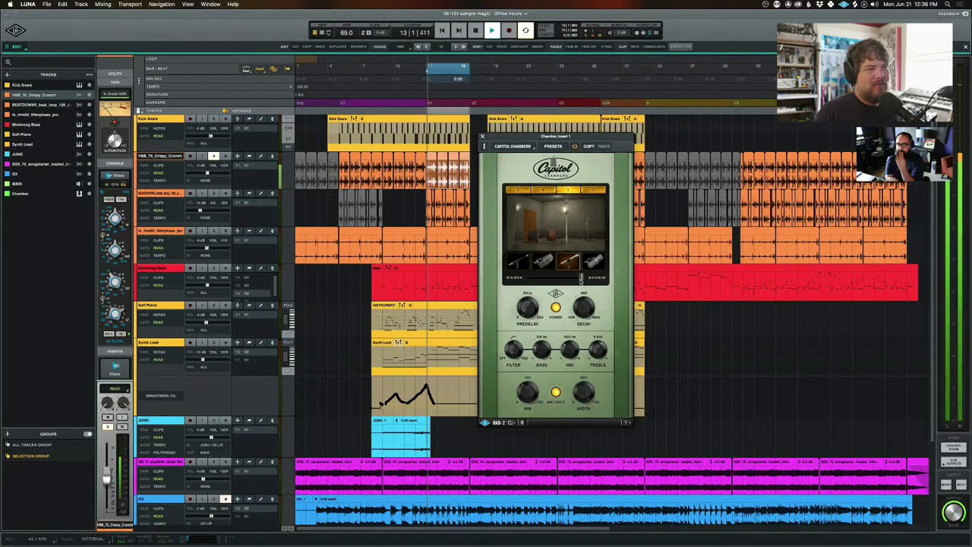
{"action": "left_click_drag", "start_coordinate": [582, 278], "coordinate": [530, 281]}
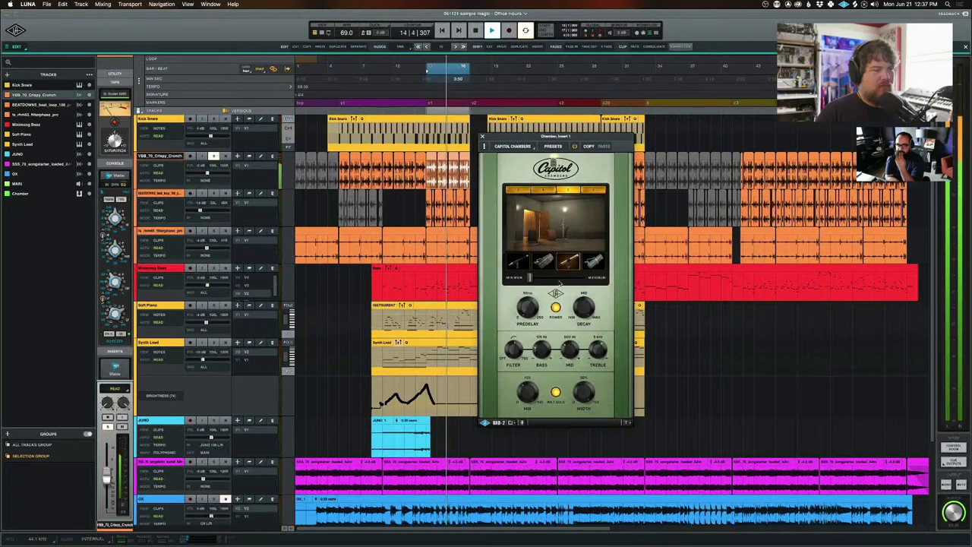
{"action": "left_click_drag", "start_coordinate": [536, 281], "coordinate": [582, 279]}
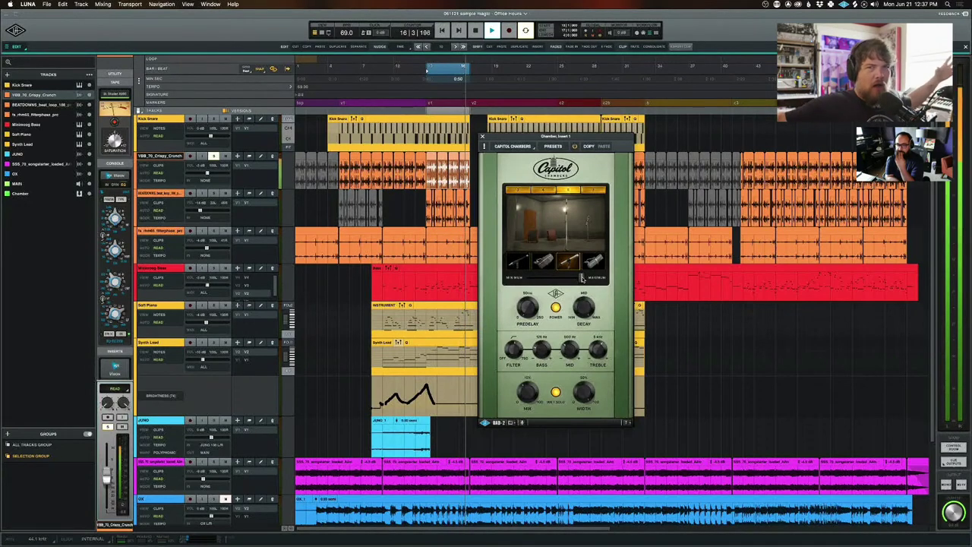
{"action": "left_click_drag", "start_coordinate": [581, 279], "coordinate": [496, 275]}
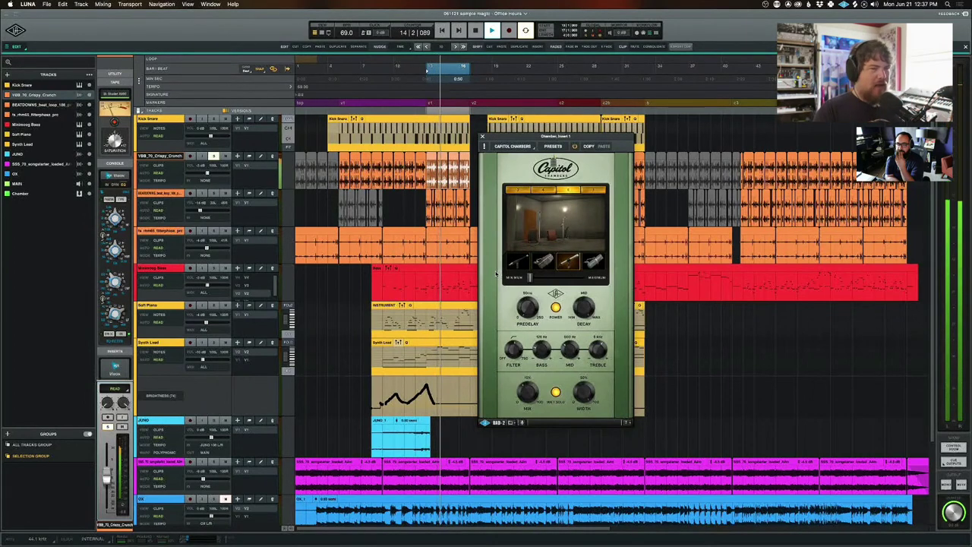
{"action": "key", "text": "space"}
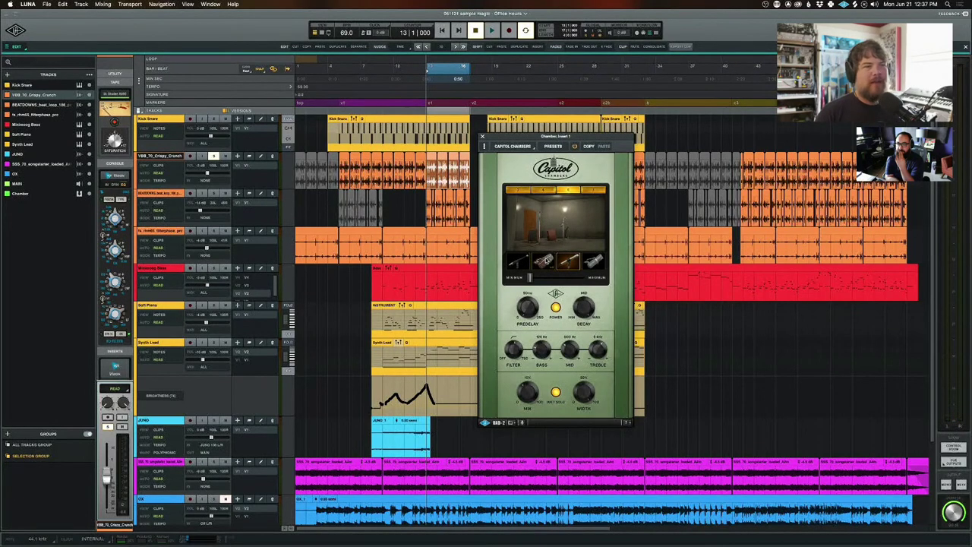
{"action": "left_click_drag", "start_coordinate": [531, 279], "coordinate": [565, 285]}
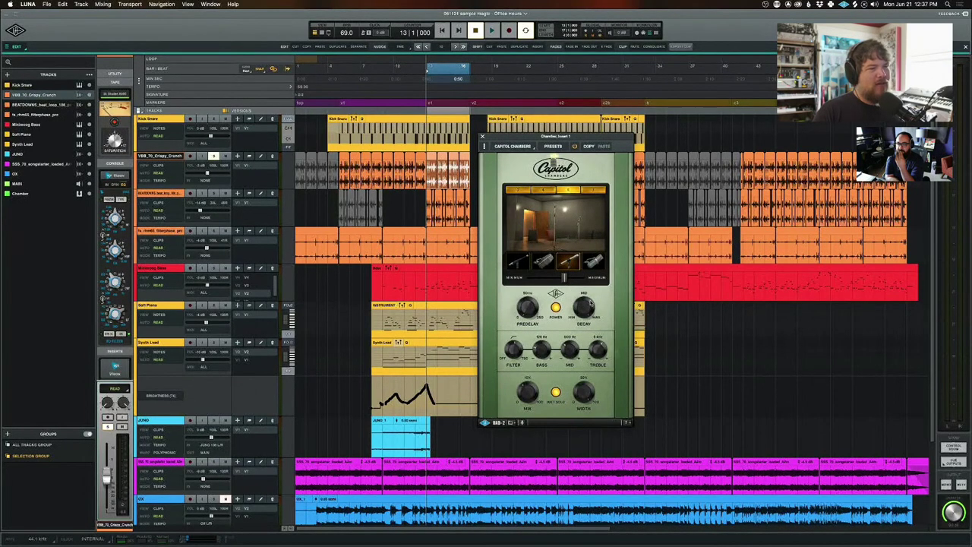
{"action": "left_click_drag", "start_coordinate": [565, 281], "coordinate": [582, 280]}
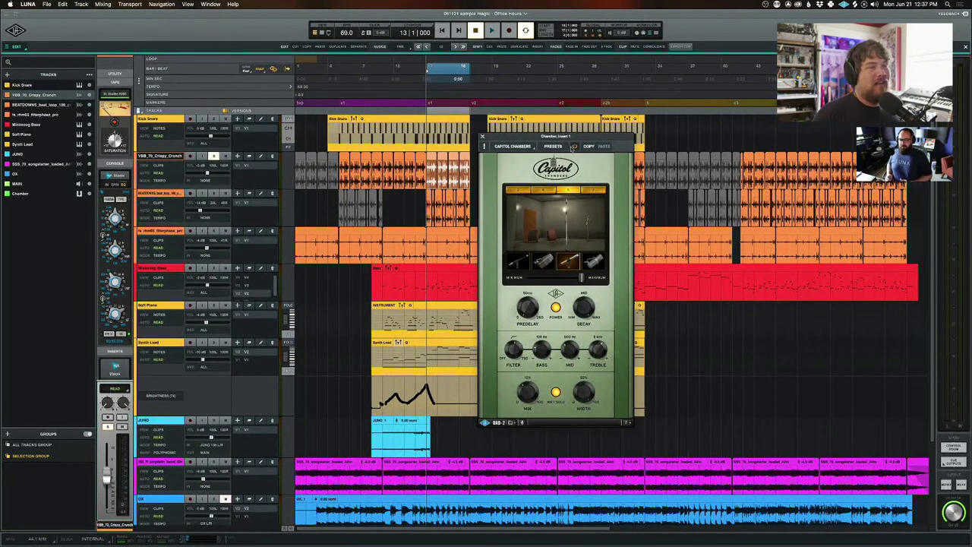
Open the Capitol Chambers presets and load Al Schmitt-The One from the Al Schmitt folder.
{"action": "left_click", "coordinate": [554, 146]}
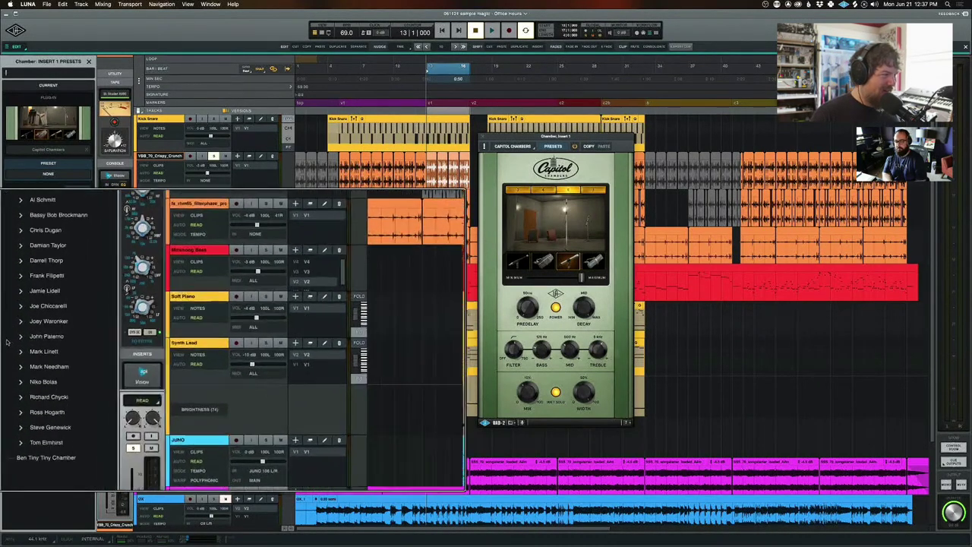
{"action": "left_click", "coordinate": [22, 201]}
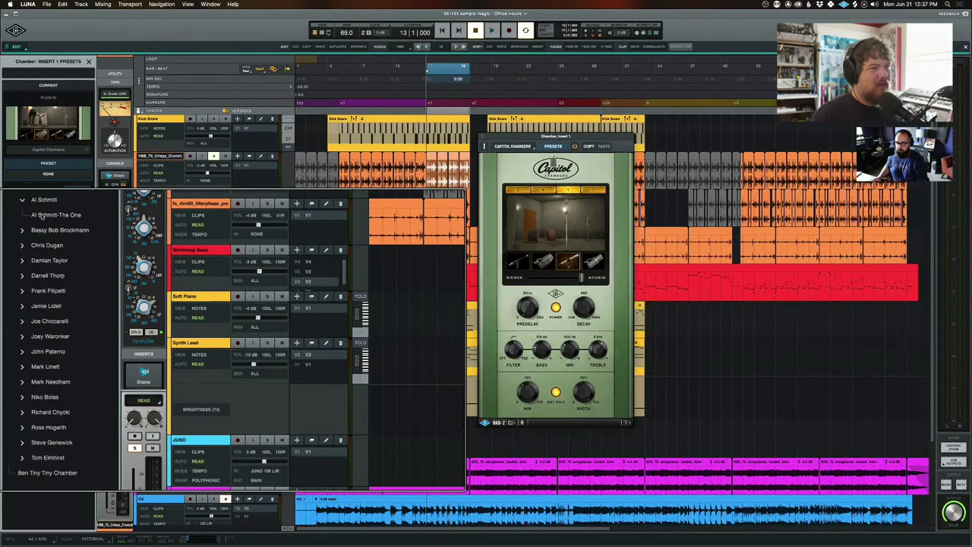
{"action": "left_click", "coordinate": [44, 215]}
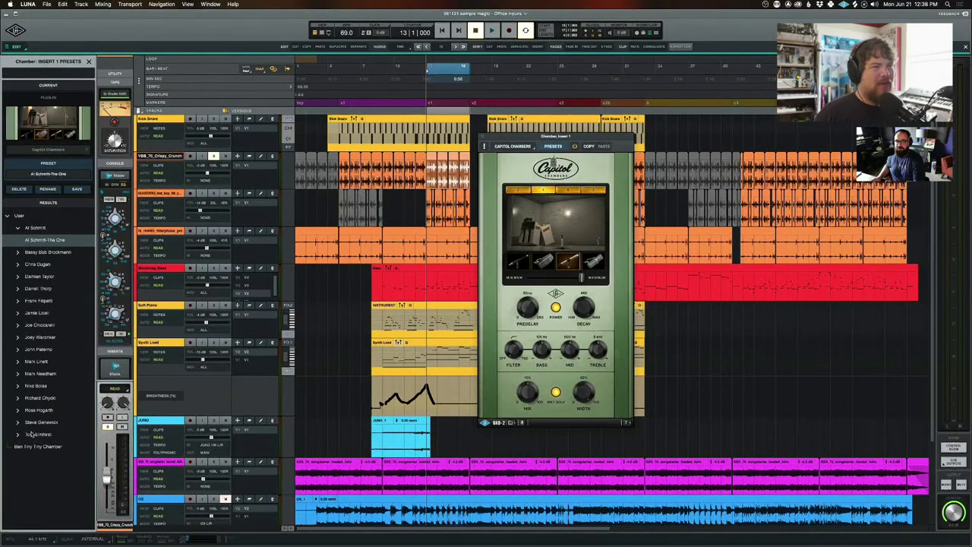
Load the Drum Room 1 preset from the Steve Genewick folder and replace it with Drum Room 2.
{"action": "left_click", "coordinate": [19, 422]}
{"action": "scroll", "coordinate": [43, 439], "scroll_direction": "down", "scroll_amount": 2}
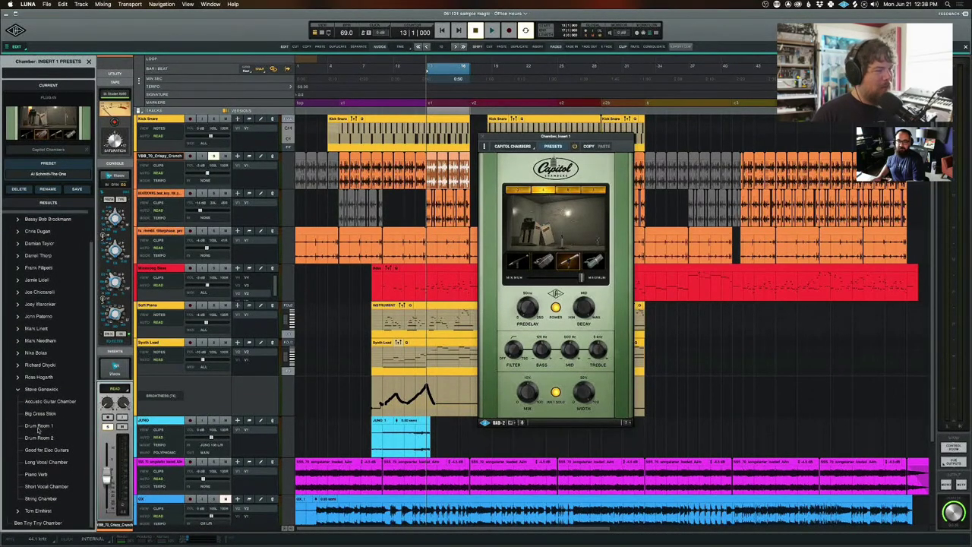
{"action": "left_click", "coordinate": [39, 426]}
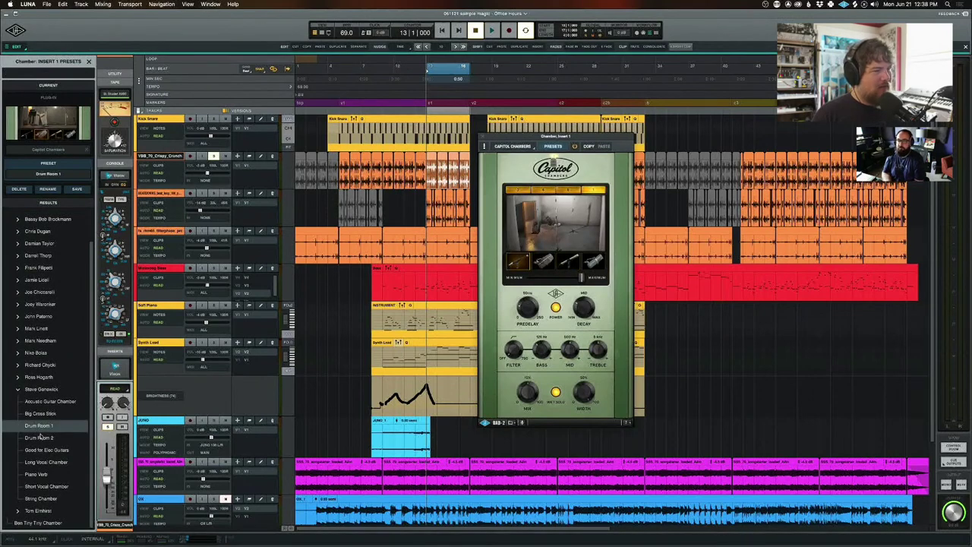
{"action": "left_click", "coordinate": [41, 438]}
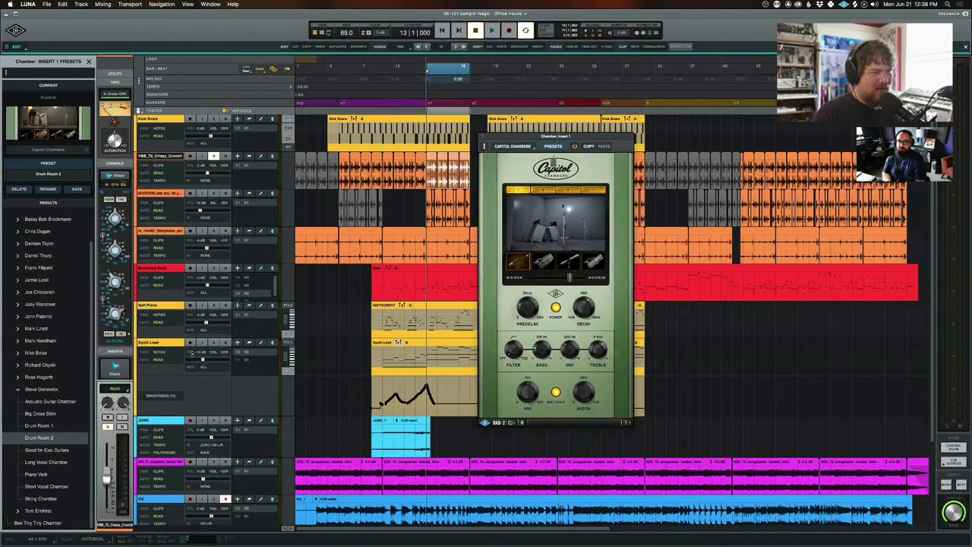
Compare the Drum Room 1 and Drum Room 2 presets, leaving Drum Room 2 loaded, and close the preset browser.
{"action": "left_click", "coordinate": [41, 427]}
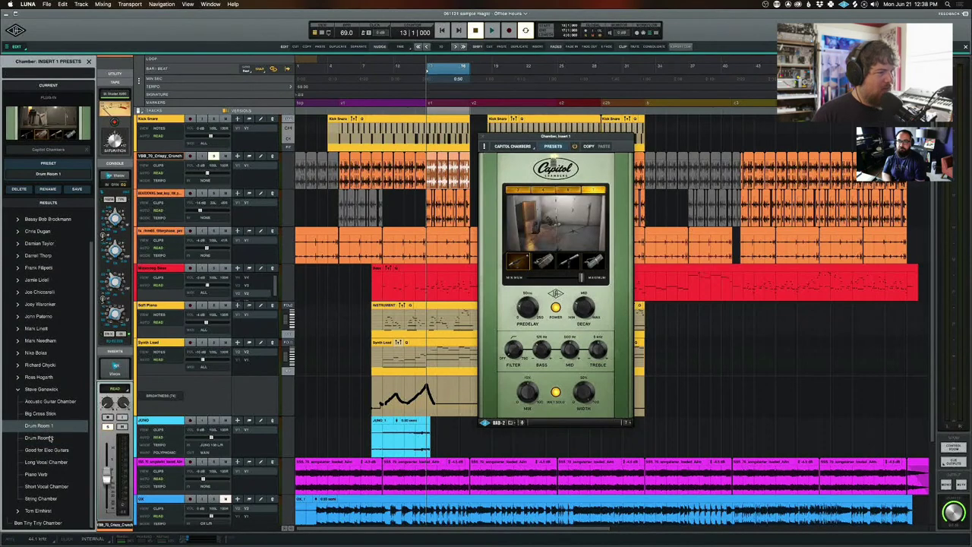
{"action": "left_click", "coordinate": [42, 438]}
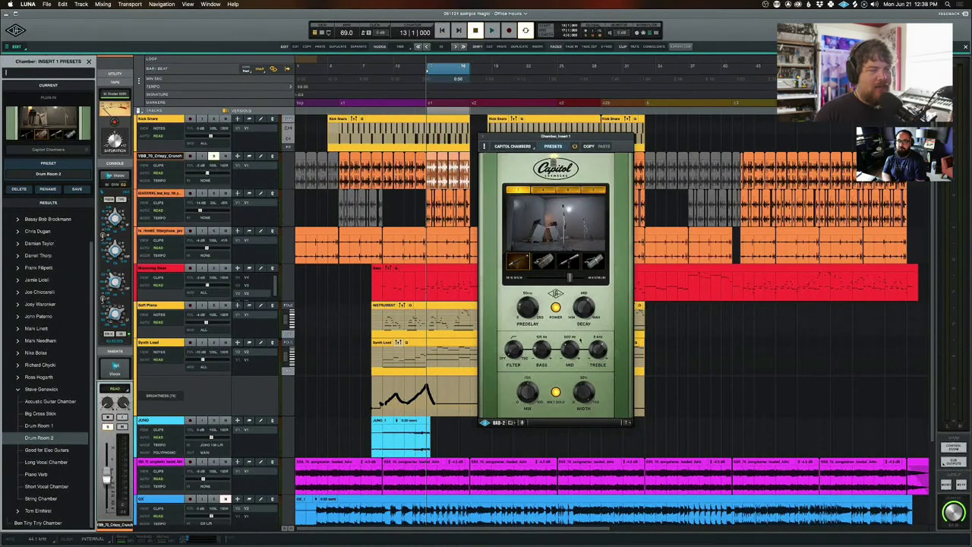
{"action": "left_click", "coordinate": [553, 146]}
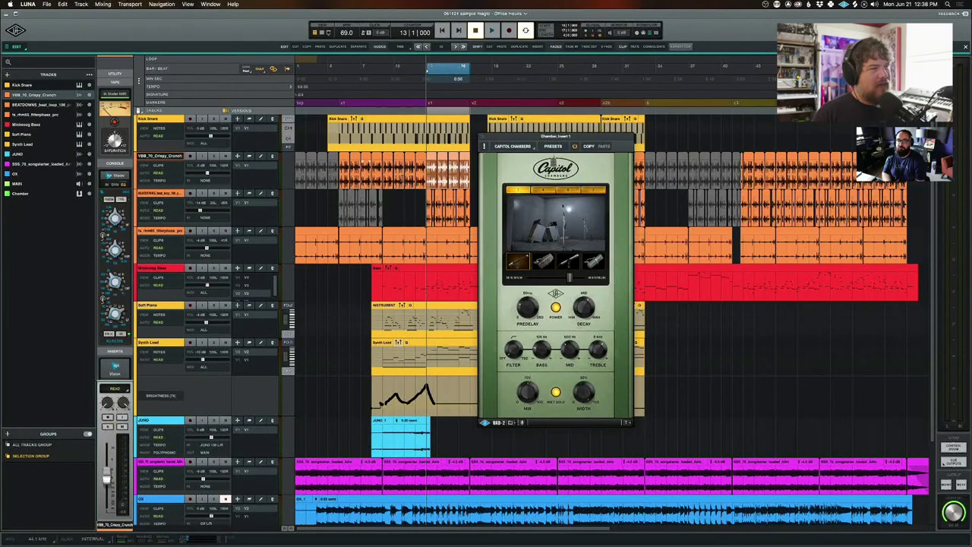
In the mixer view, select the third chamber with the third microphone in Capitol Chambers, and place the plug-in window clear of the channel strips.
{"action": "key", "text": "super+equal"}
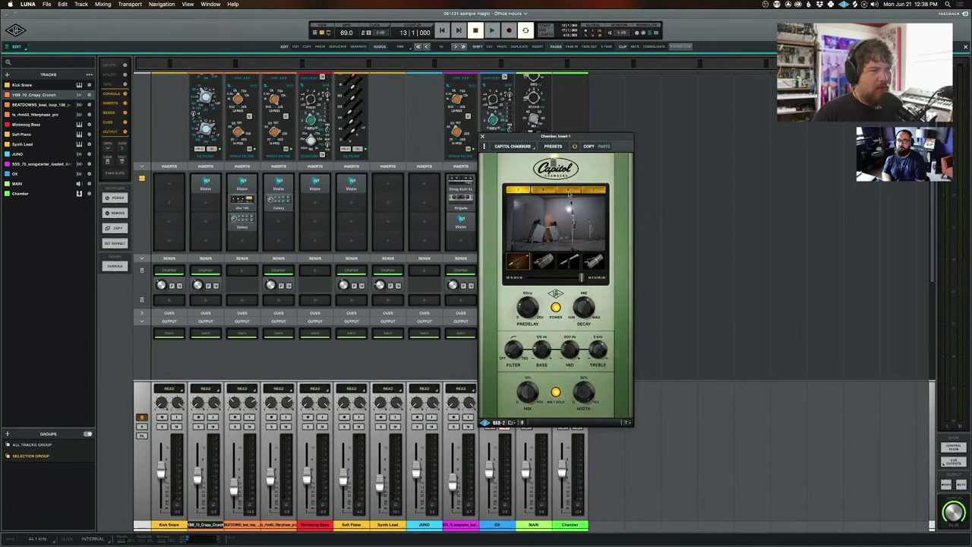
{"action": "left_click", "coordinate": [568, 261]}
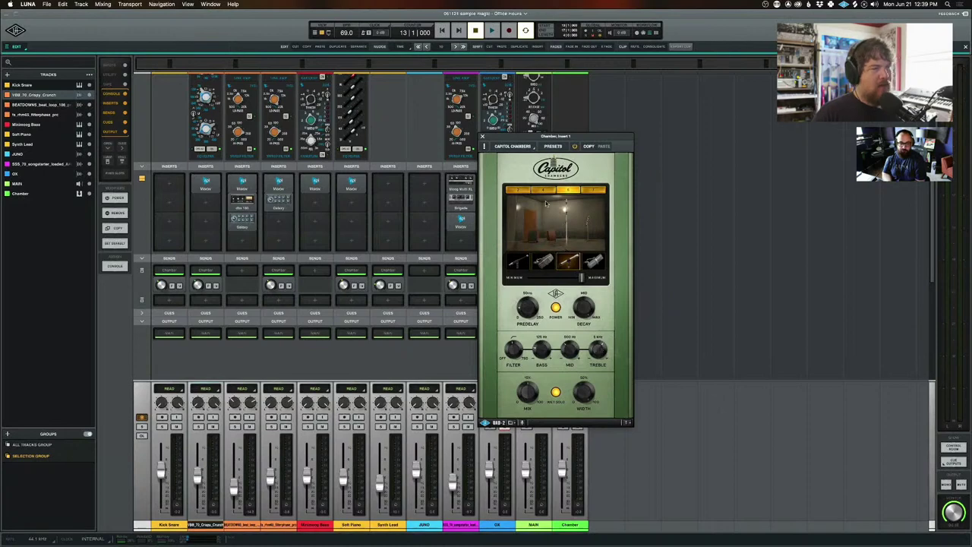
{"action": "left_click_drag", "start_coordinate": [547, 137], "coordinate": [659, 114]}
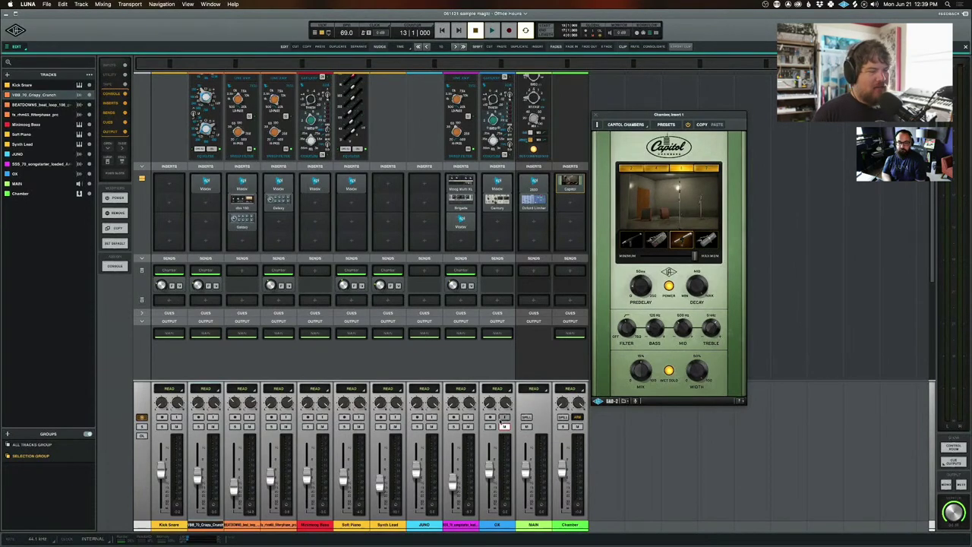
Back in the timeline, audition the looped section with the full mix and raise the Chamber track's volume slightly during playback.
{"action": "key", "text": "super+equal"}
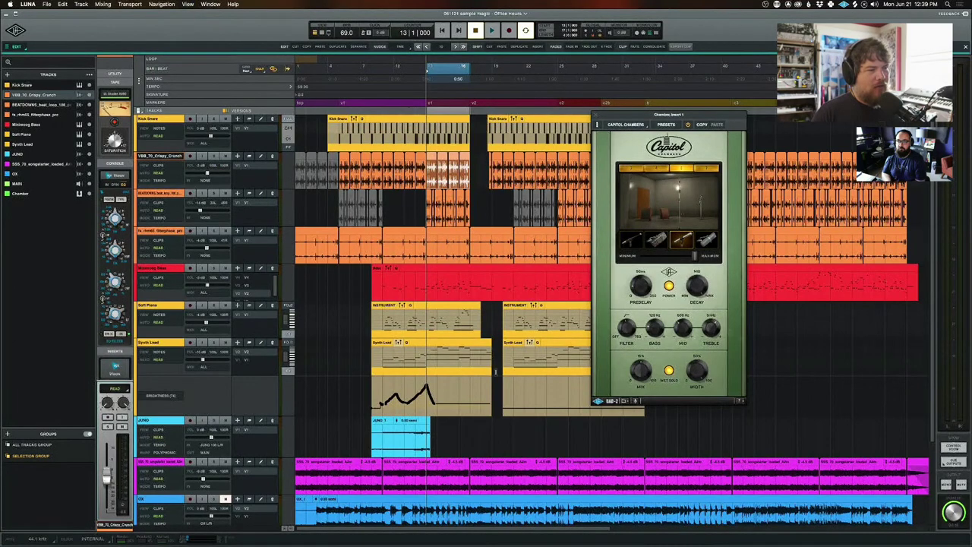
{"action": "key", "text": "space"}
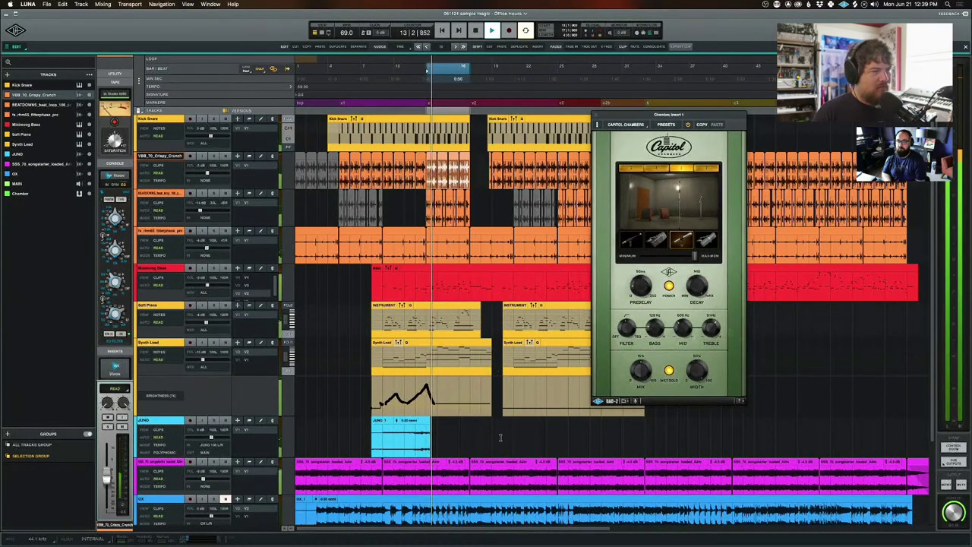
{"action": "scroll", "coordinate": [500, 438], "scroll_direction": "down", "scroll_amount": 5}
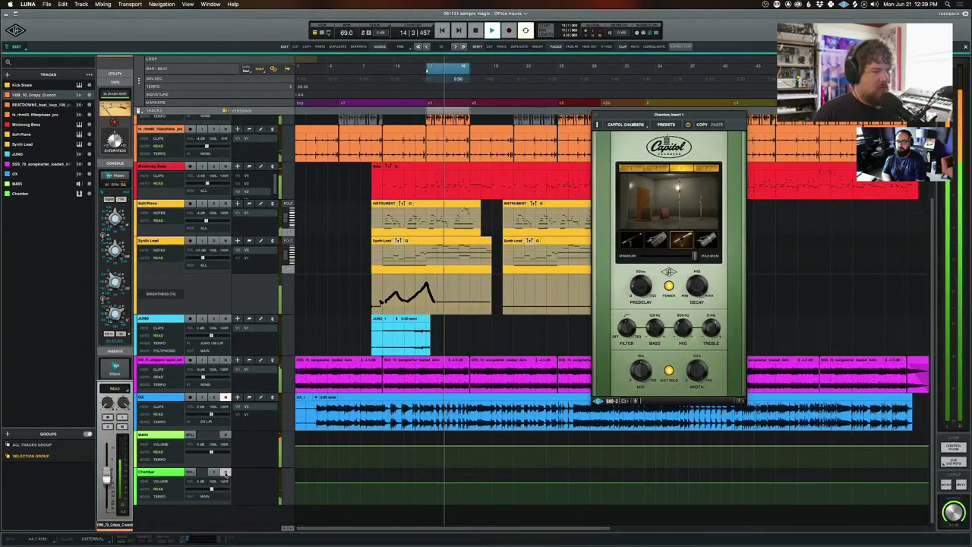
{"action": "left_click", "coordinate": [161, 472]}
{"action": "left_click_drag", "start_coordinate": [107, 471], "coordinate": [106, 465]}
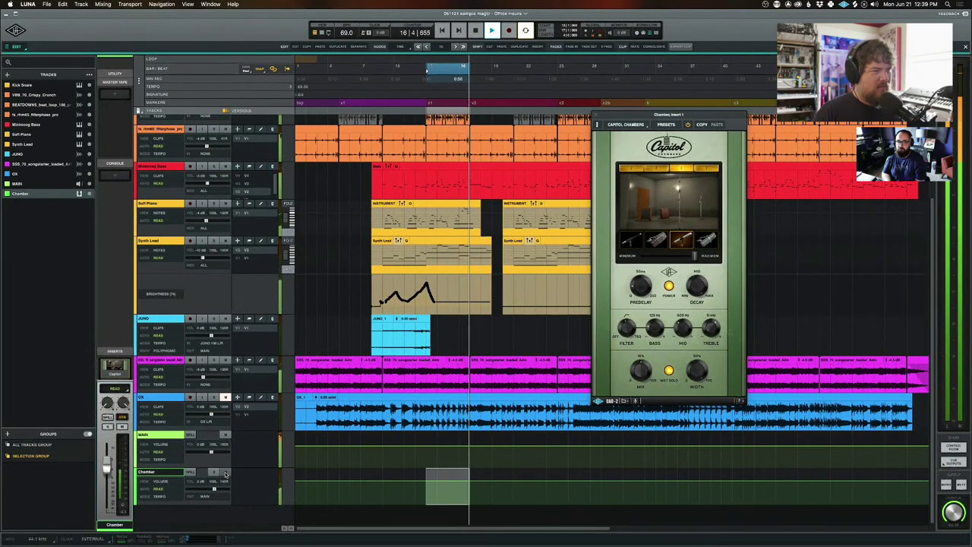
{"action": "key", "text": "space"}
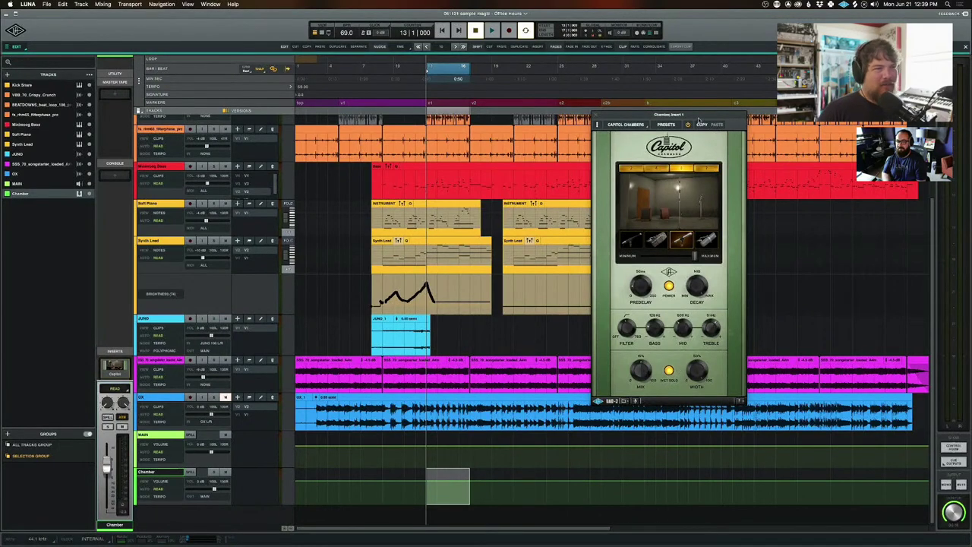
{"action": "left_click_drag", "start_coordinate": [703, 117], "coordinate": [530, 148]}
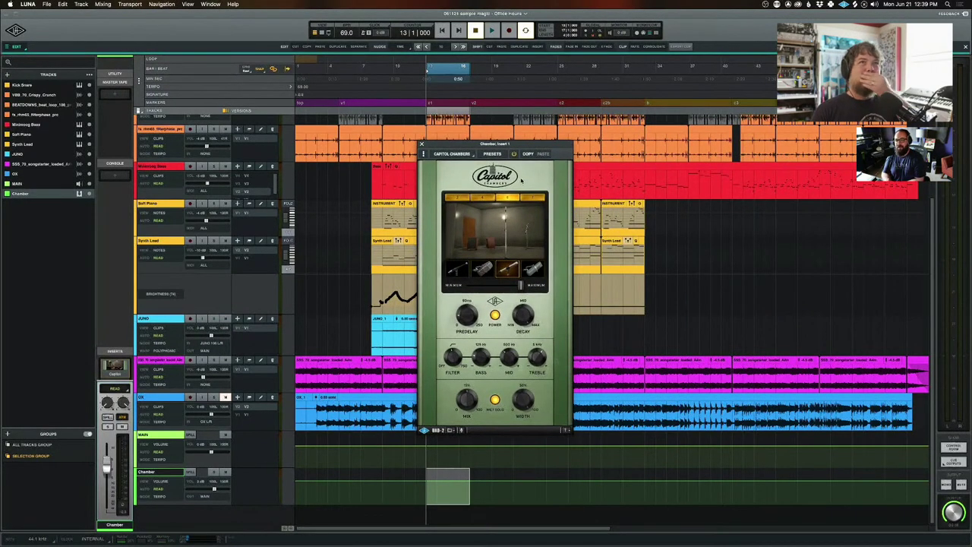